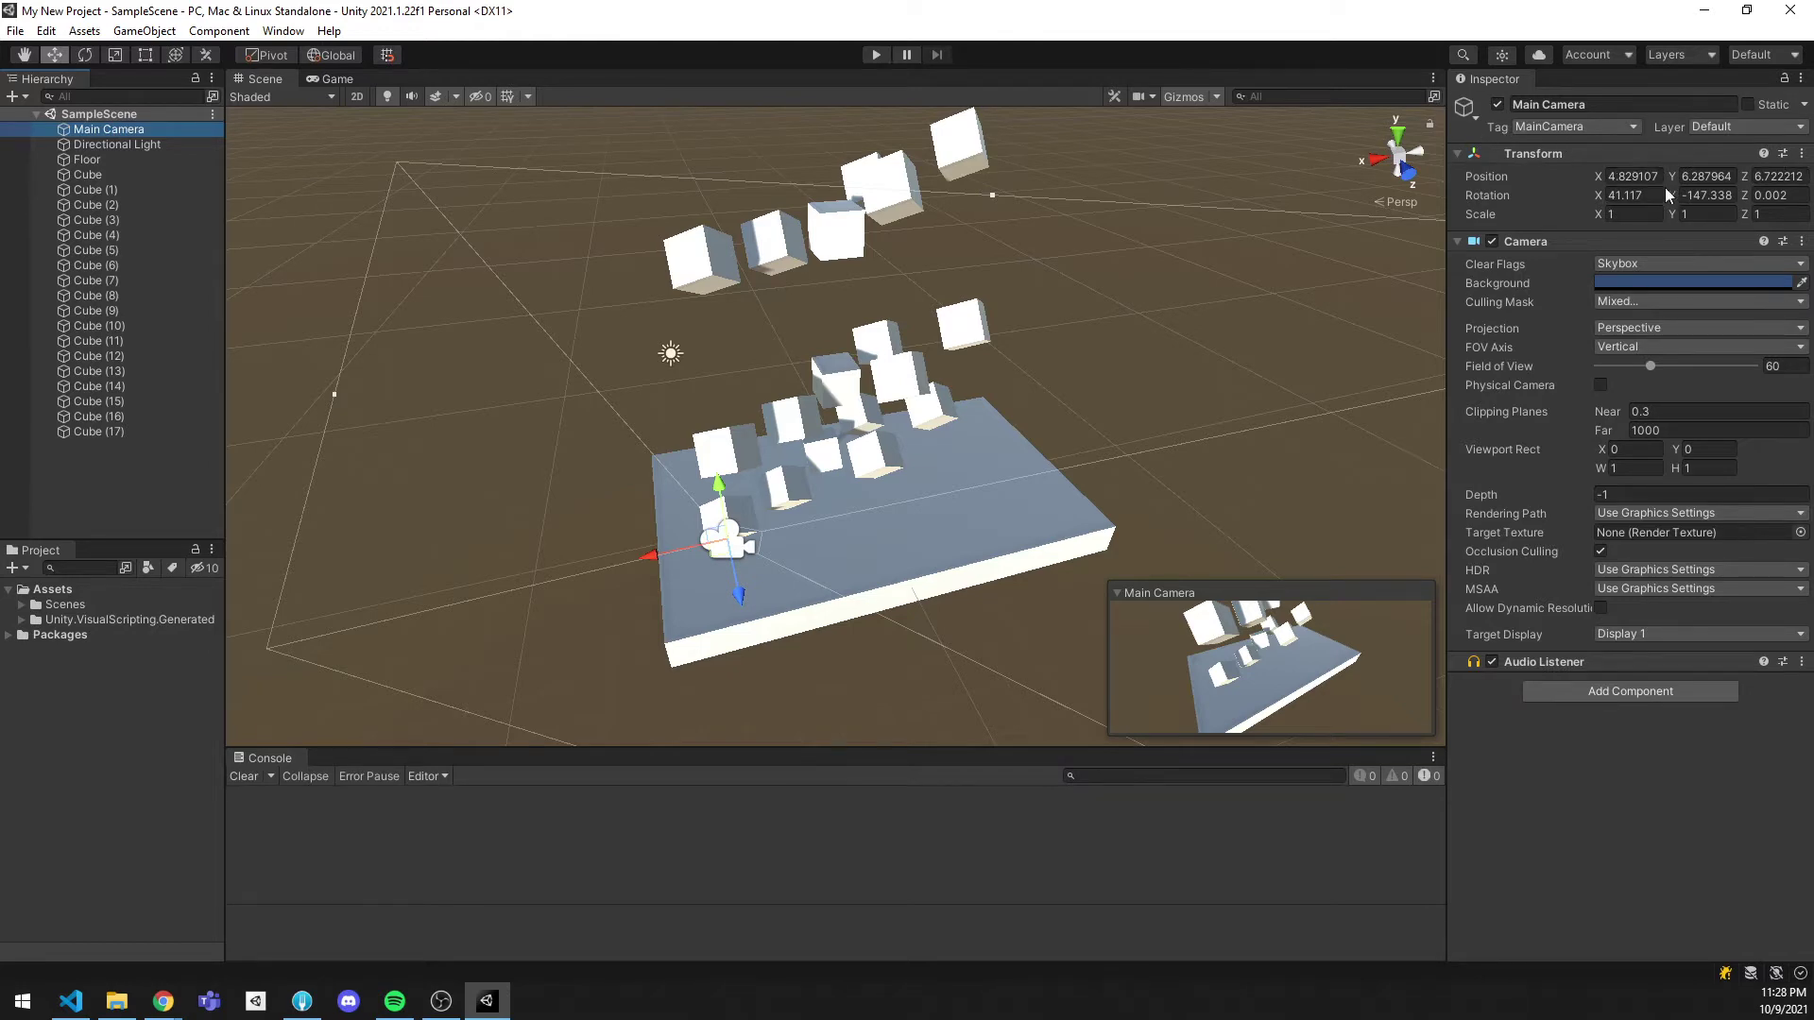
Step: Switch the transform handles to local orientation and move the Main Camera slightly backward along its own Z axis
{"action": "left_click_drag", "start_coordinate": [1087, 425], "coordinate": [1040, 312], "text": "alt"}
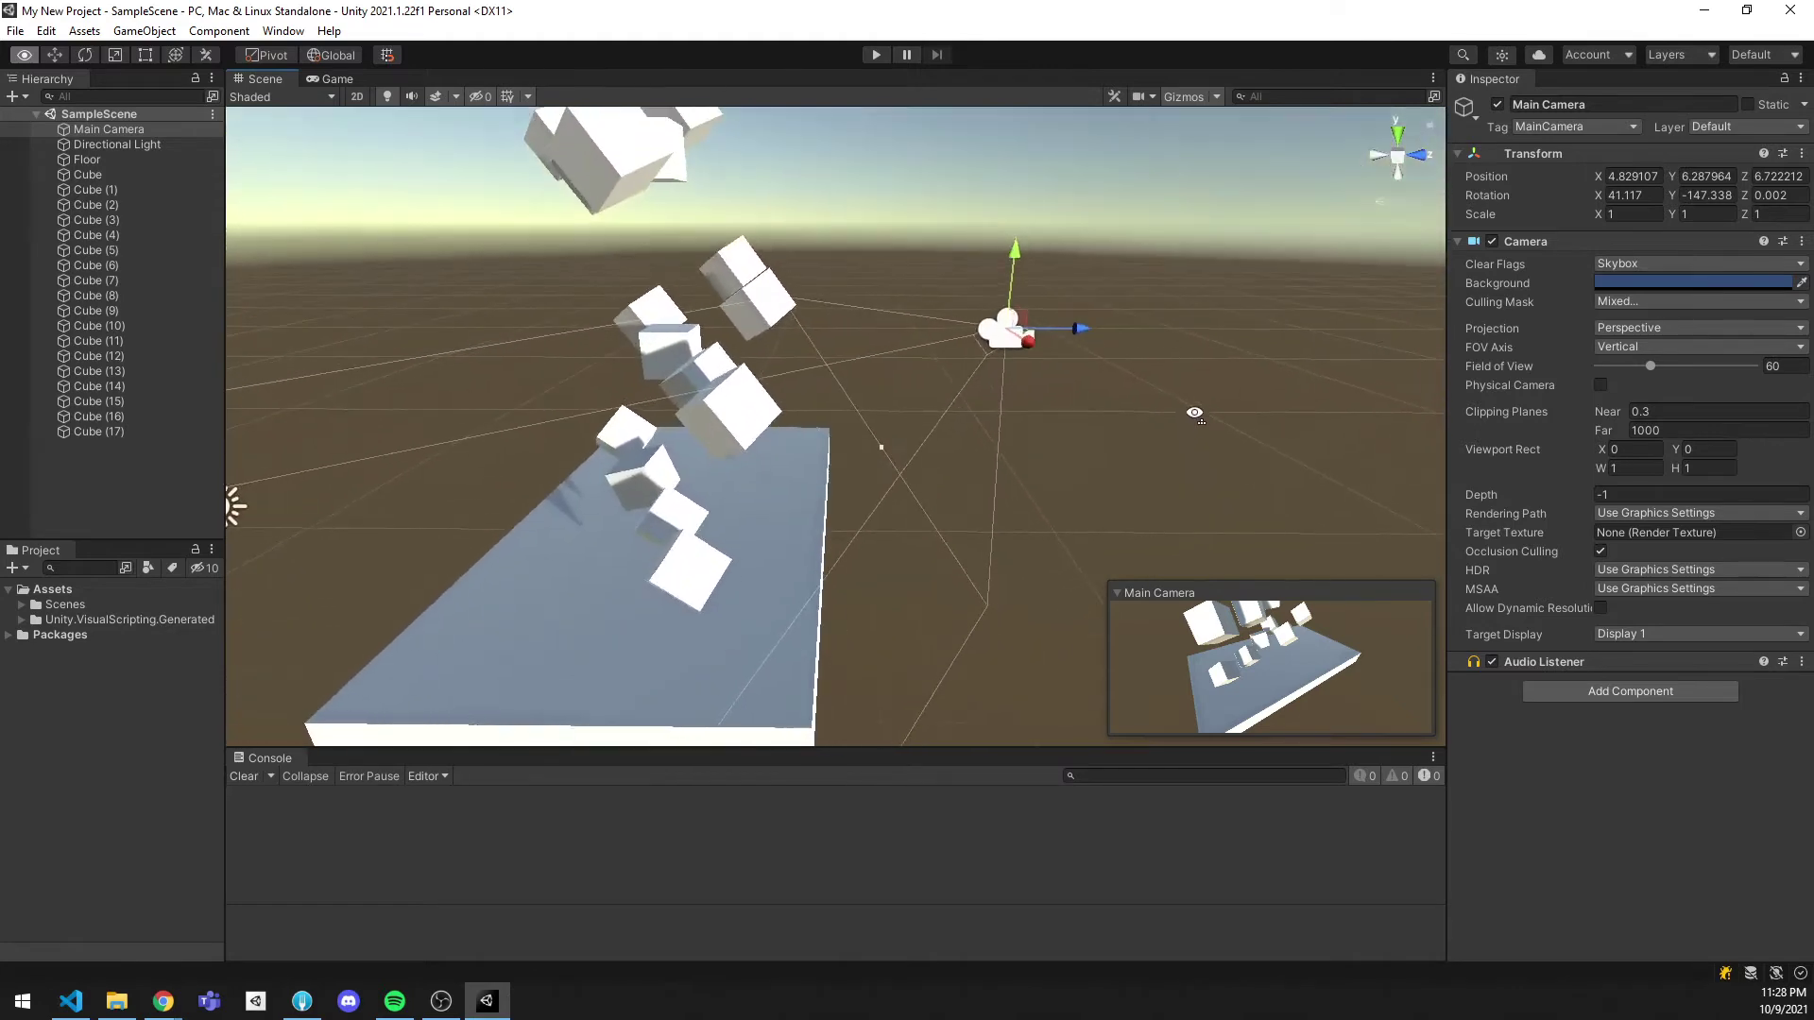
{"action": "left_click", "coordinate": [334, 55]}
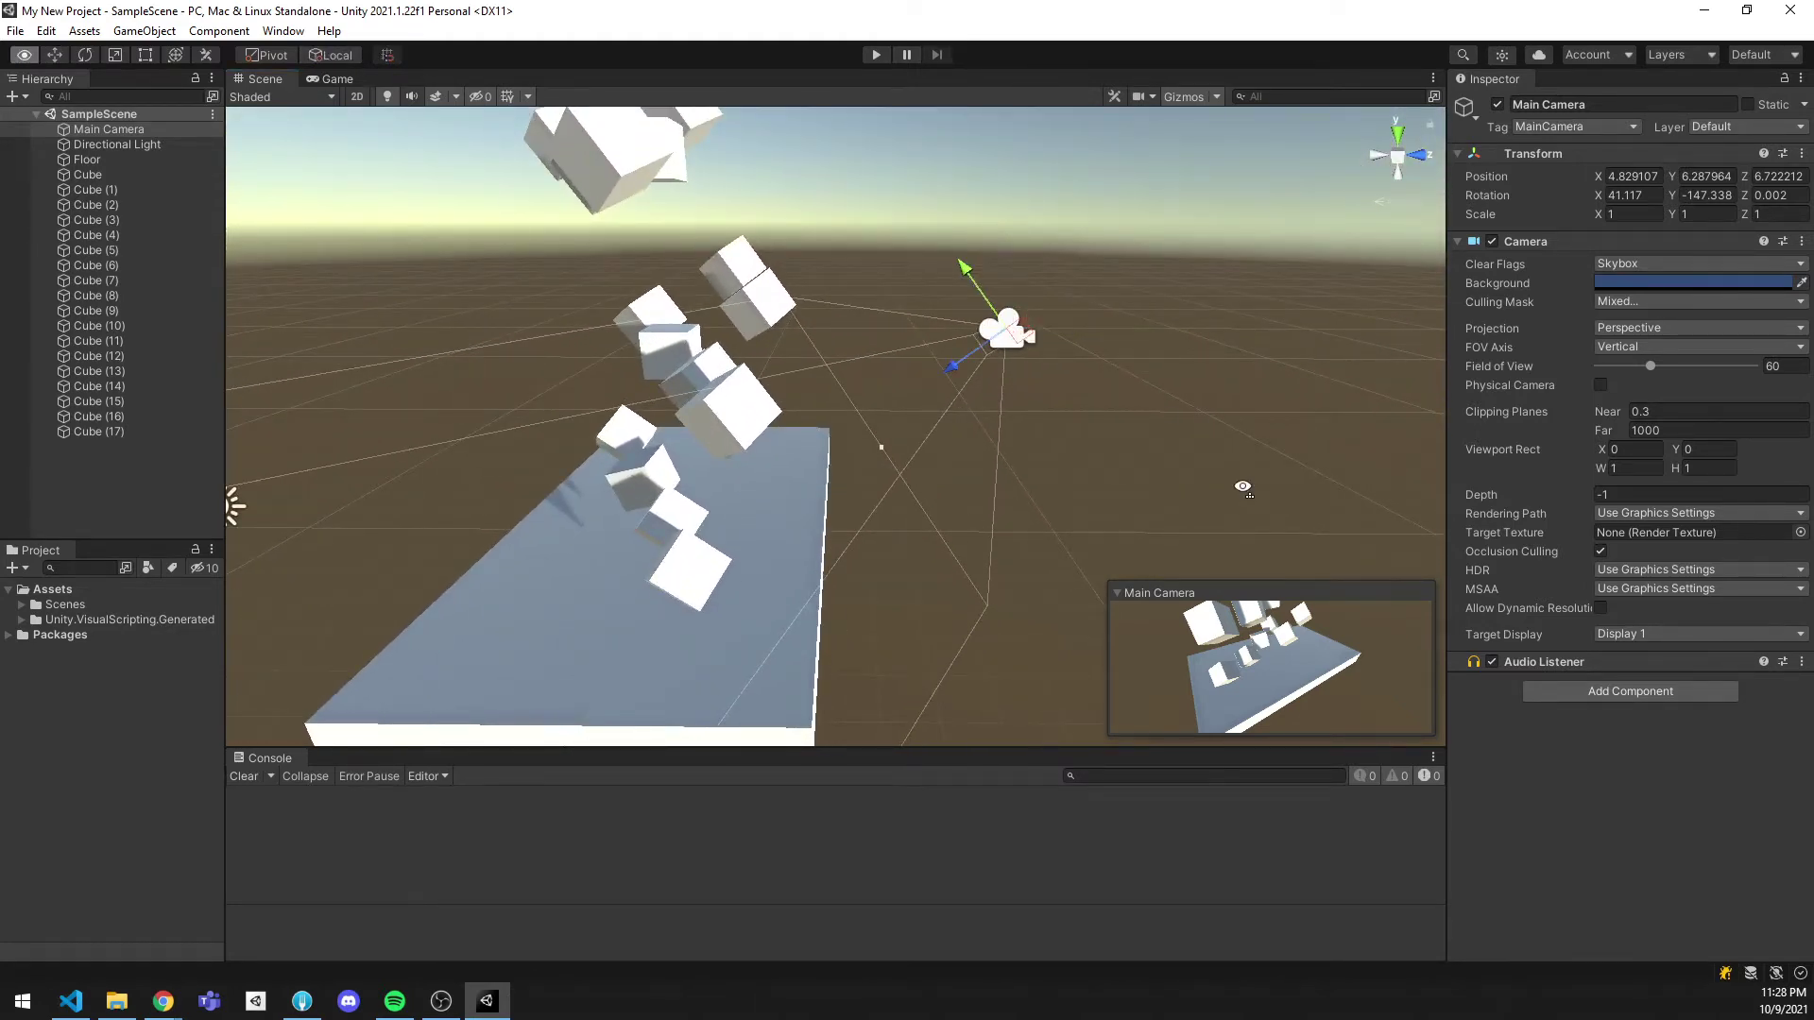
{"action": "left_click_drag", "start_coordinate": [1243, 488], "coordinate": [951, 442], "text": "alt"}
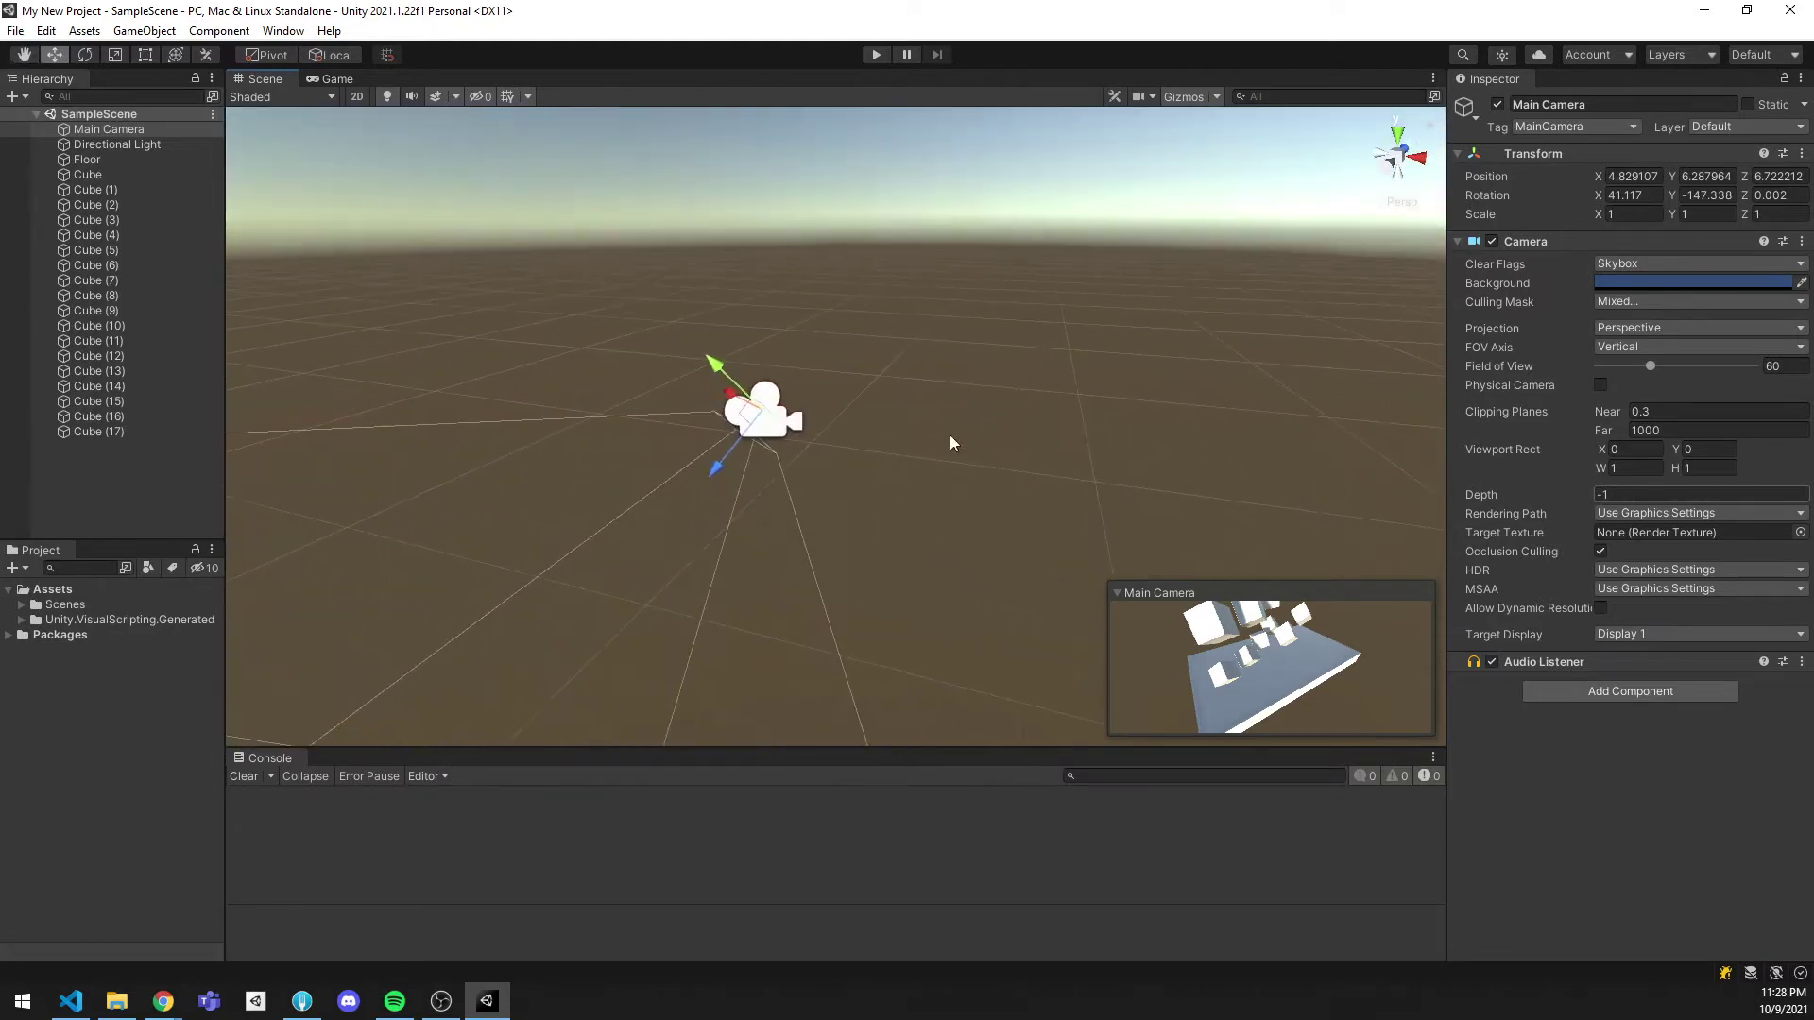
{"action": "right_click_drag", "start_coordinate": [883, 382], "coordinate": [646, 390]}
{"action": "key", "text": "w"}
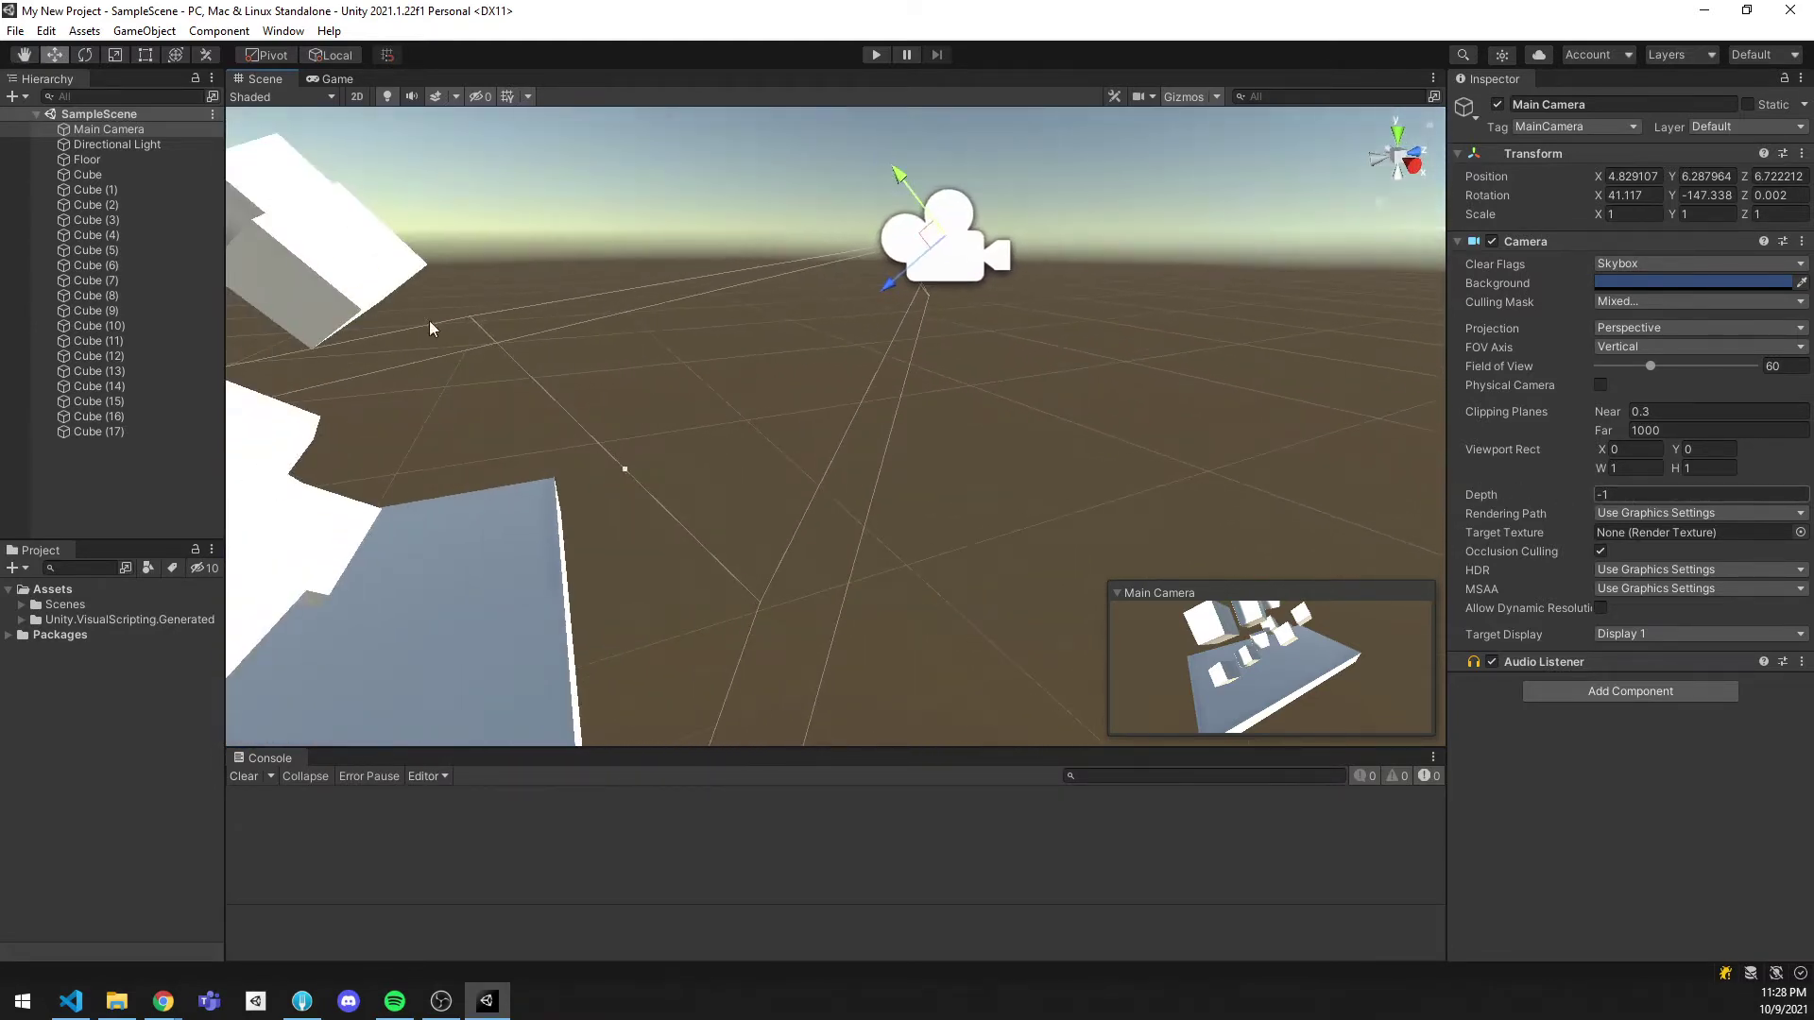
{"action": "key", "text": "w"}
{"action": "right_click_drag", "start_coordinate": [1131, 356], "coordinate": [895, 386]}
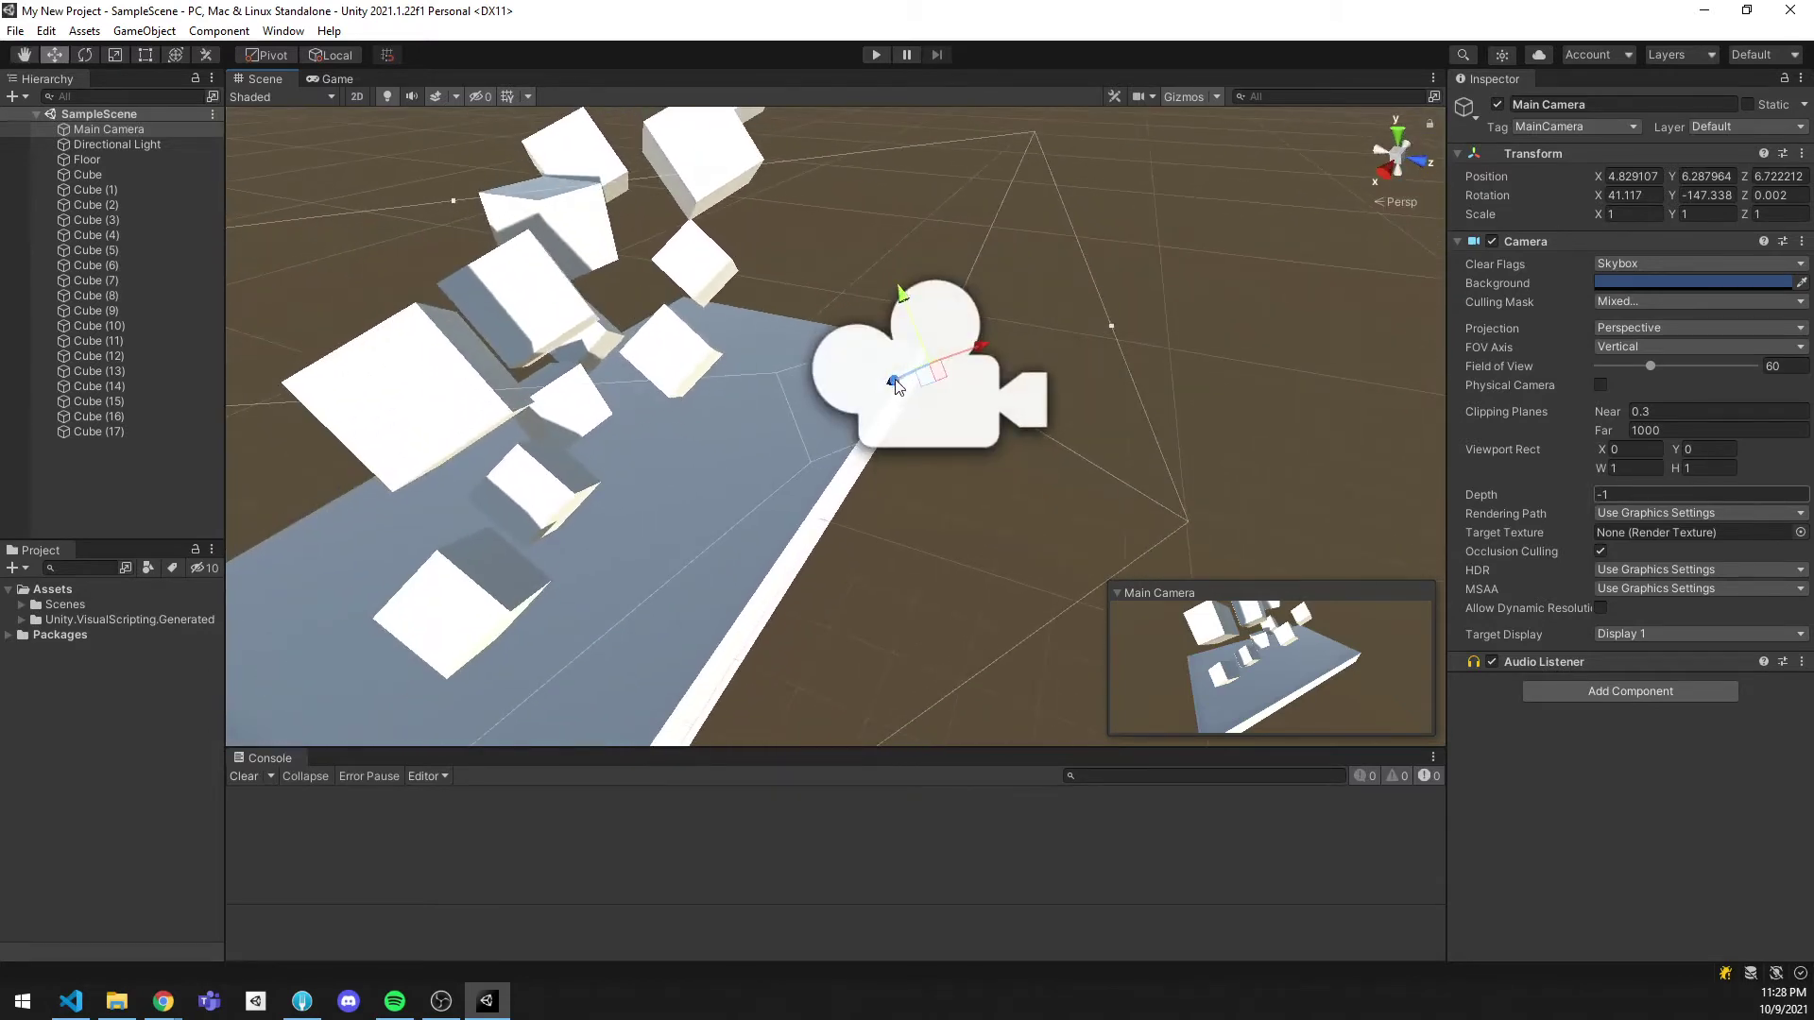
{"action": "mouse_move", "coordinate": [896, 385]}
{"action": "left_mouse_down"}
{"action": "mouse_move", "coordinate": [858, 405]}
{"action": "mouse_move", "coordinate": [923, 377]}
{"action": "mouse_move", "coordinate": [902, 404]}
{"action": "left_mouse_up"}
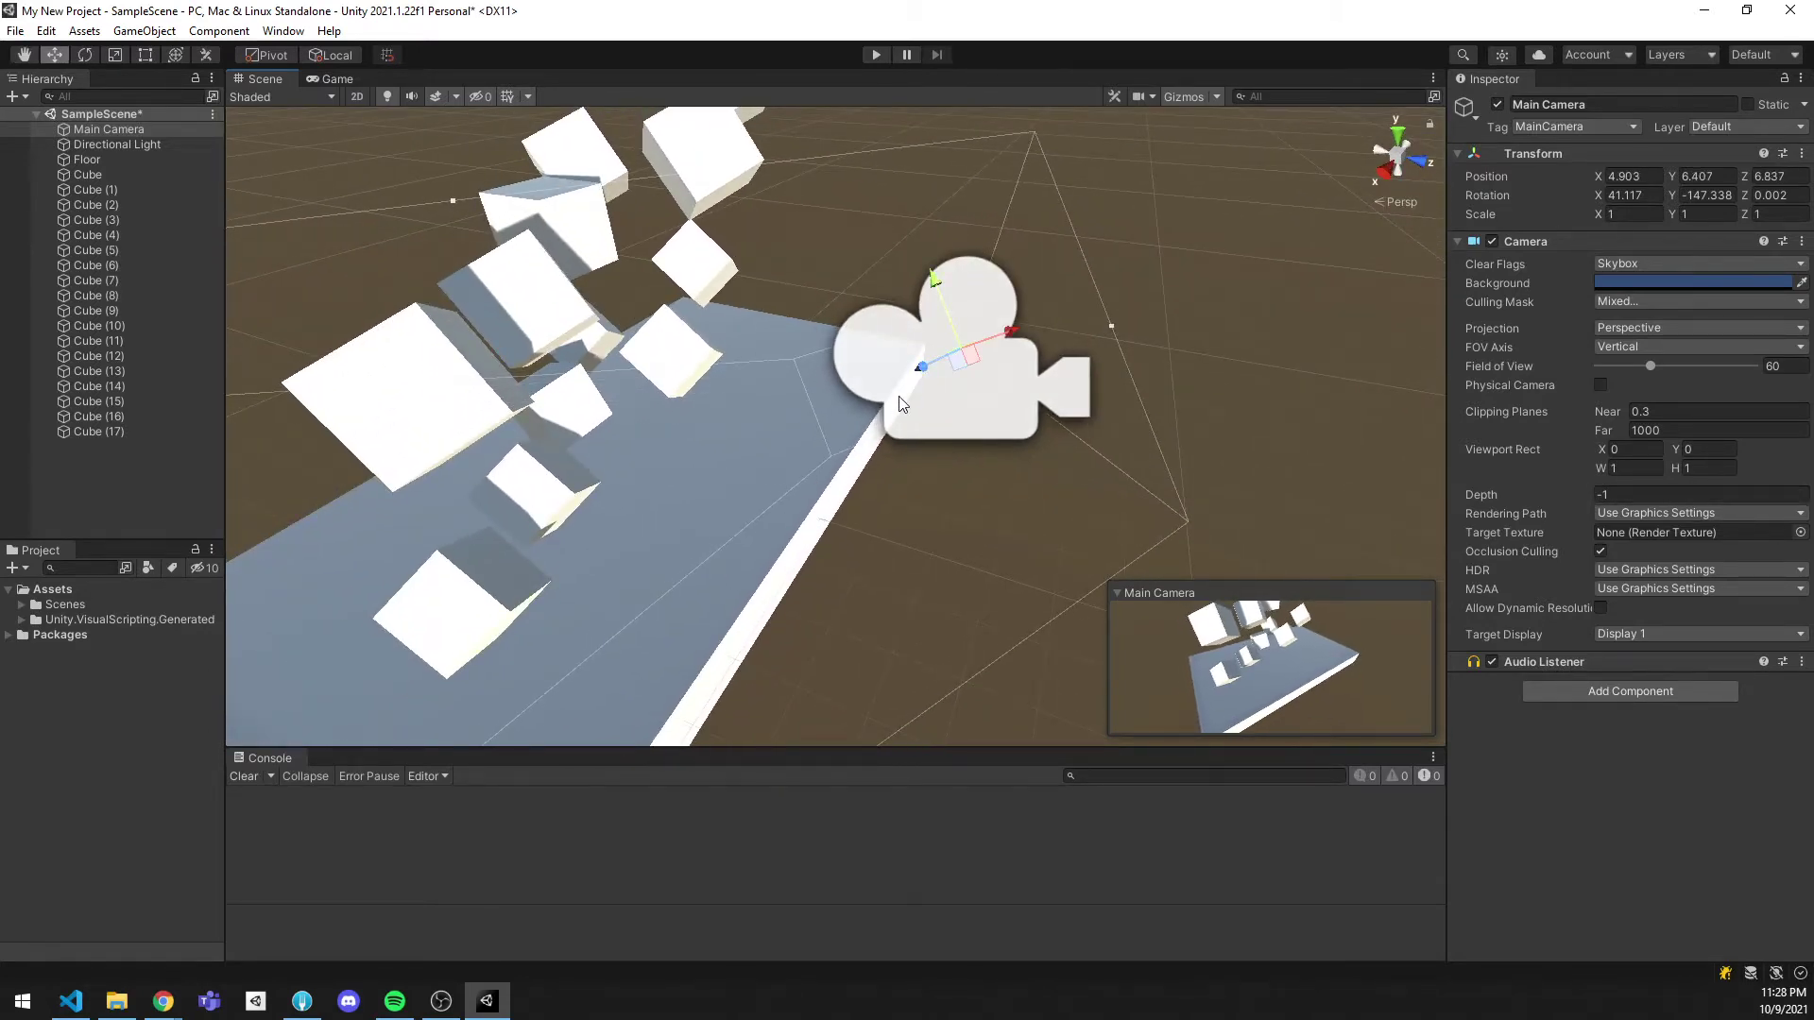
Step: Rotate the Main Camera freely to about 62.385, -8.25, 186.385, so it faces away from the cubes and floor
{"action": "key", "text": "a"}
{"action": "right_click_drag", "start_coordinate": [899, 401], "coordinate": [1074, 458]}
{"action": "key", "text": "w"}
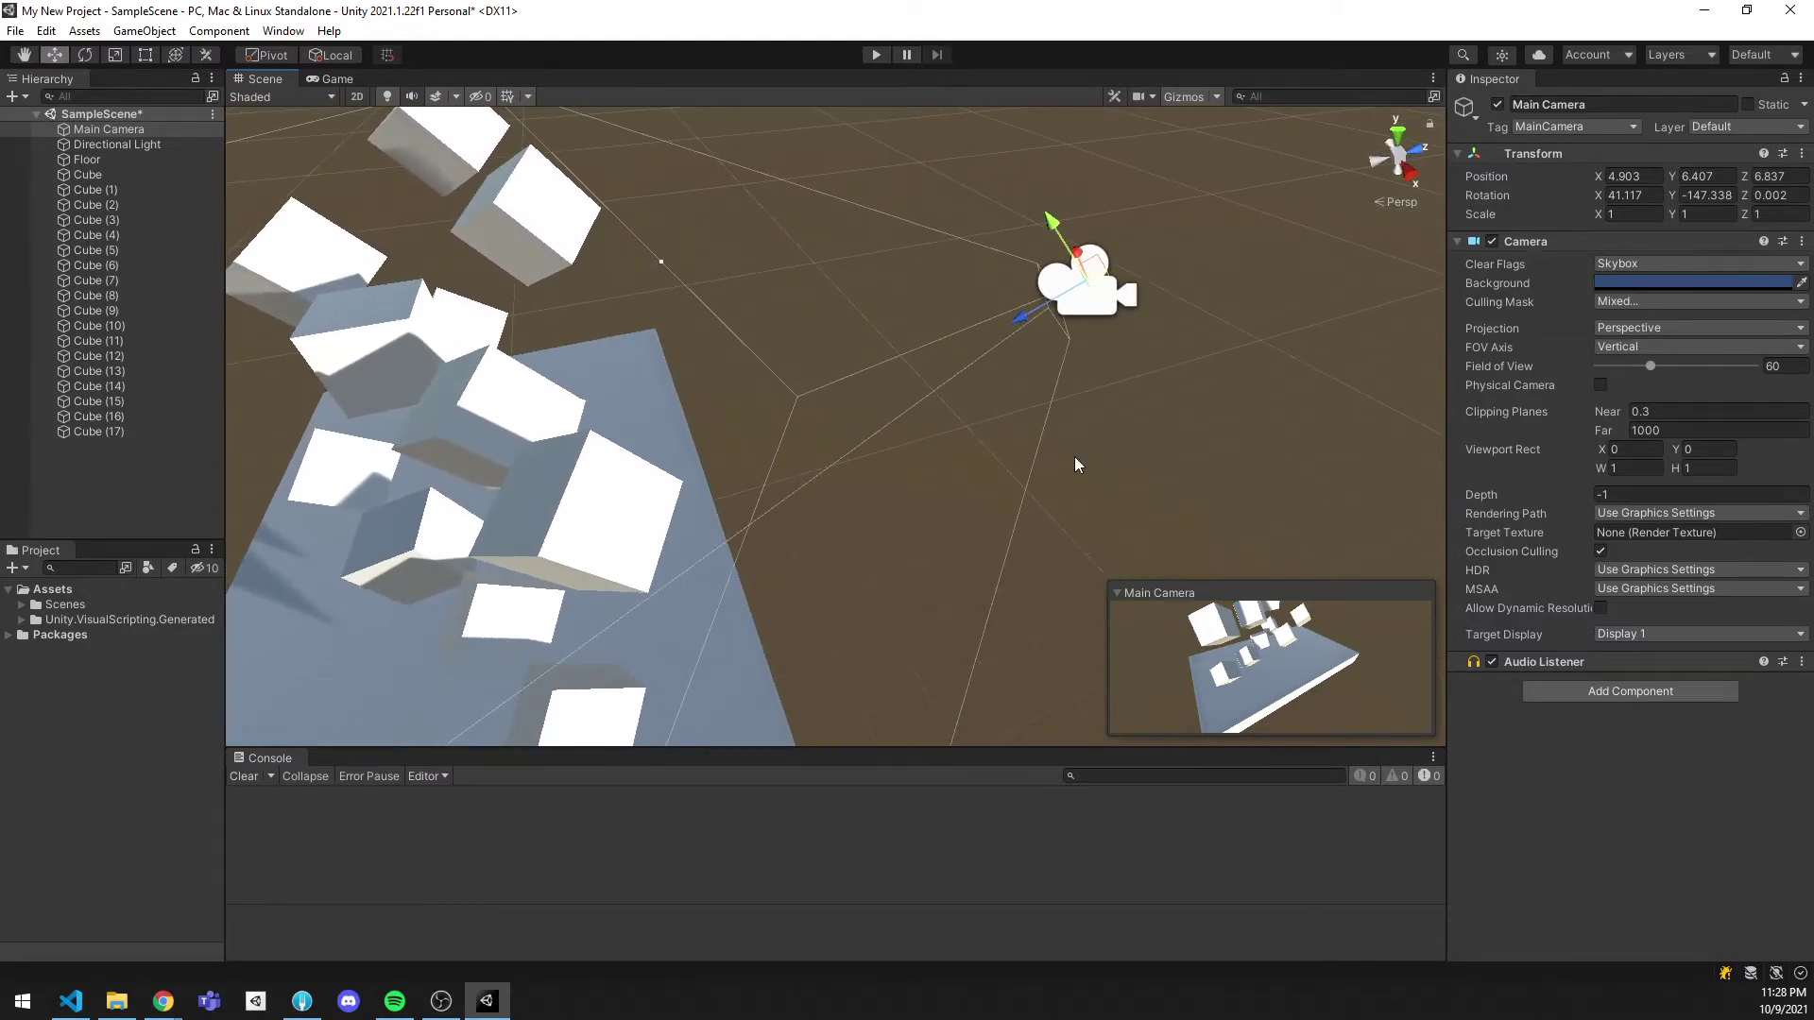
{"action": "key", "text": "e"}
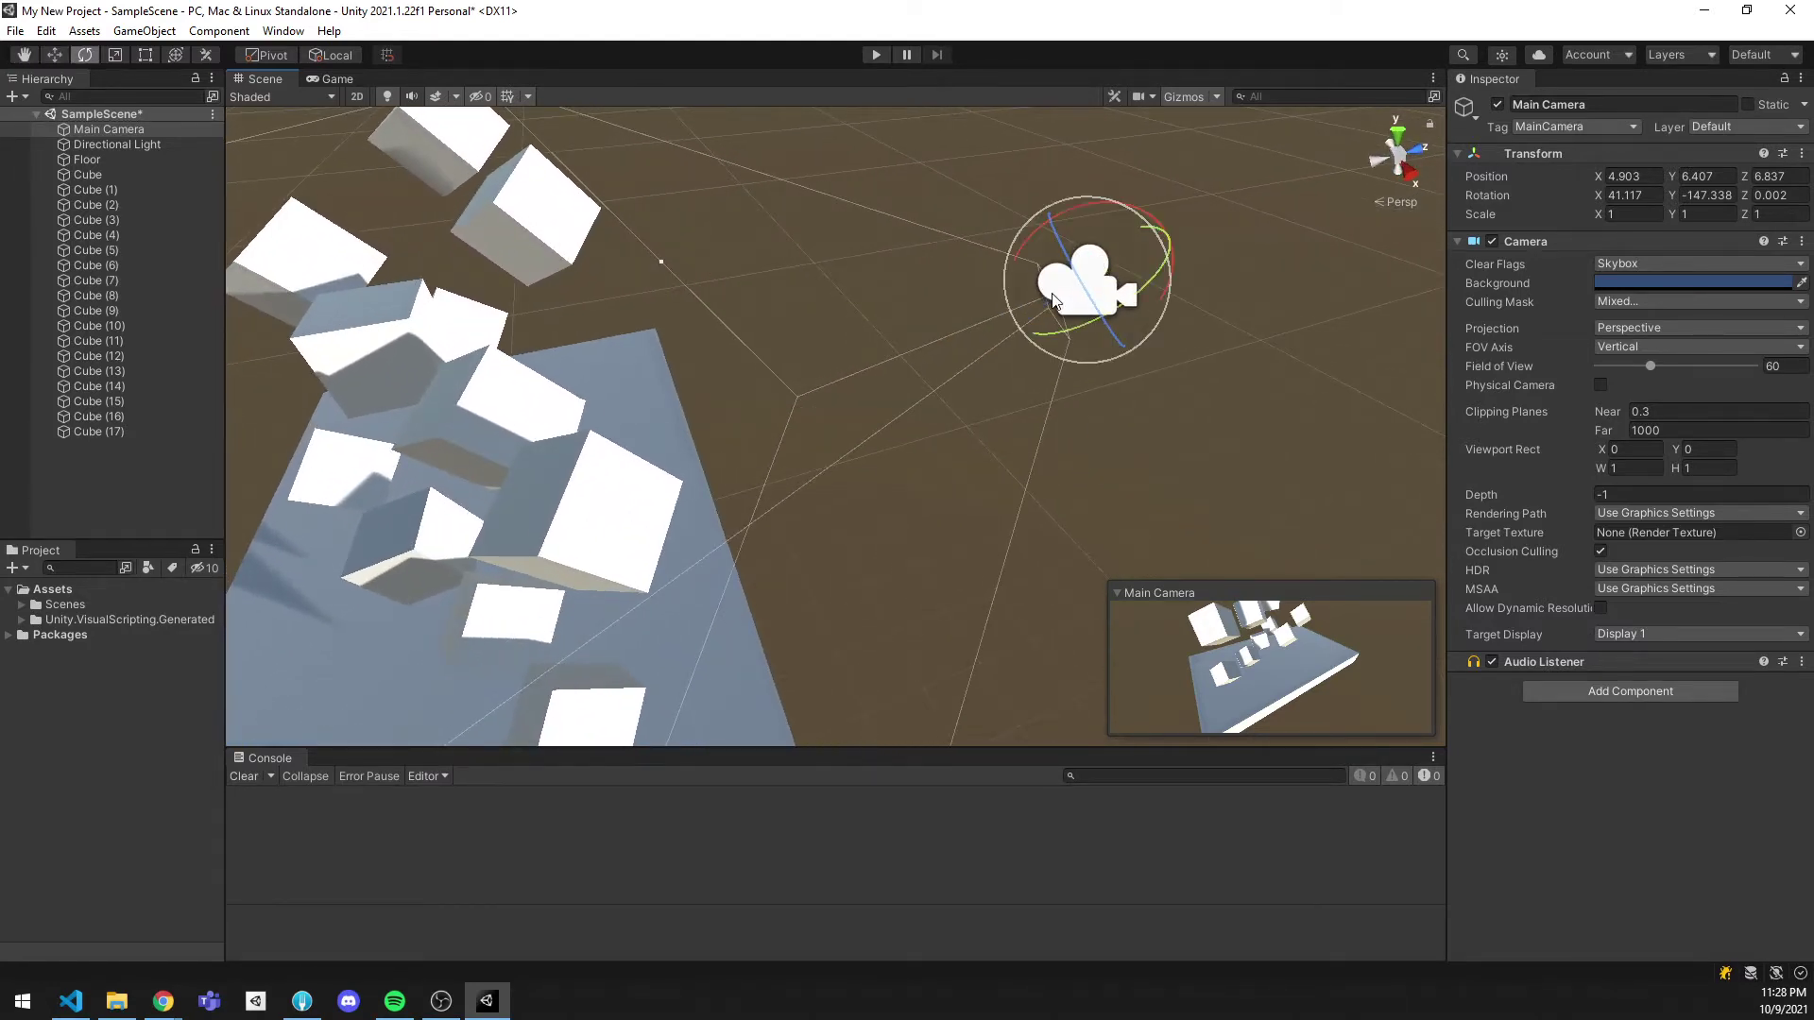
{"action": "left_click_drag", "start_coordinate": [1050, 297], "coordinate": [1094, 264]}
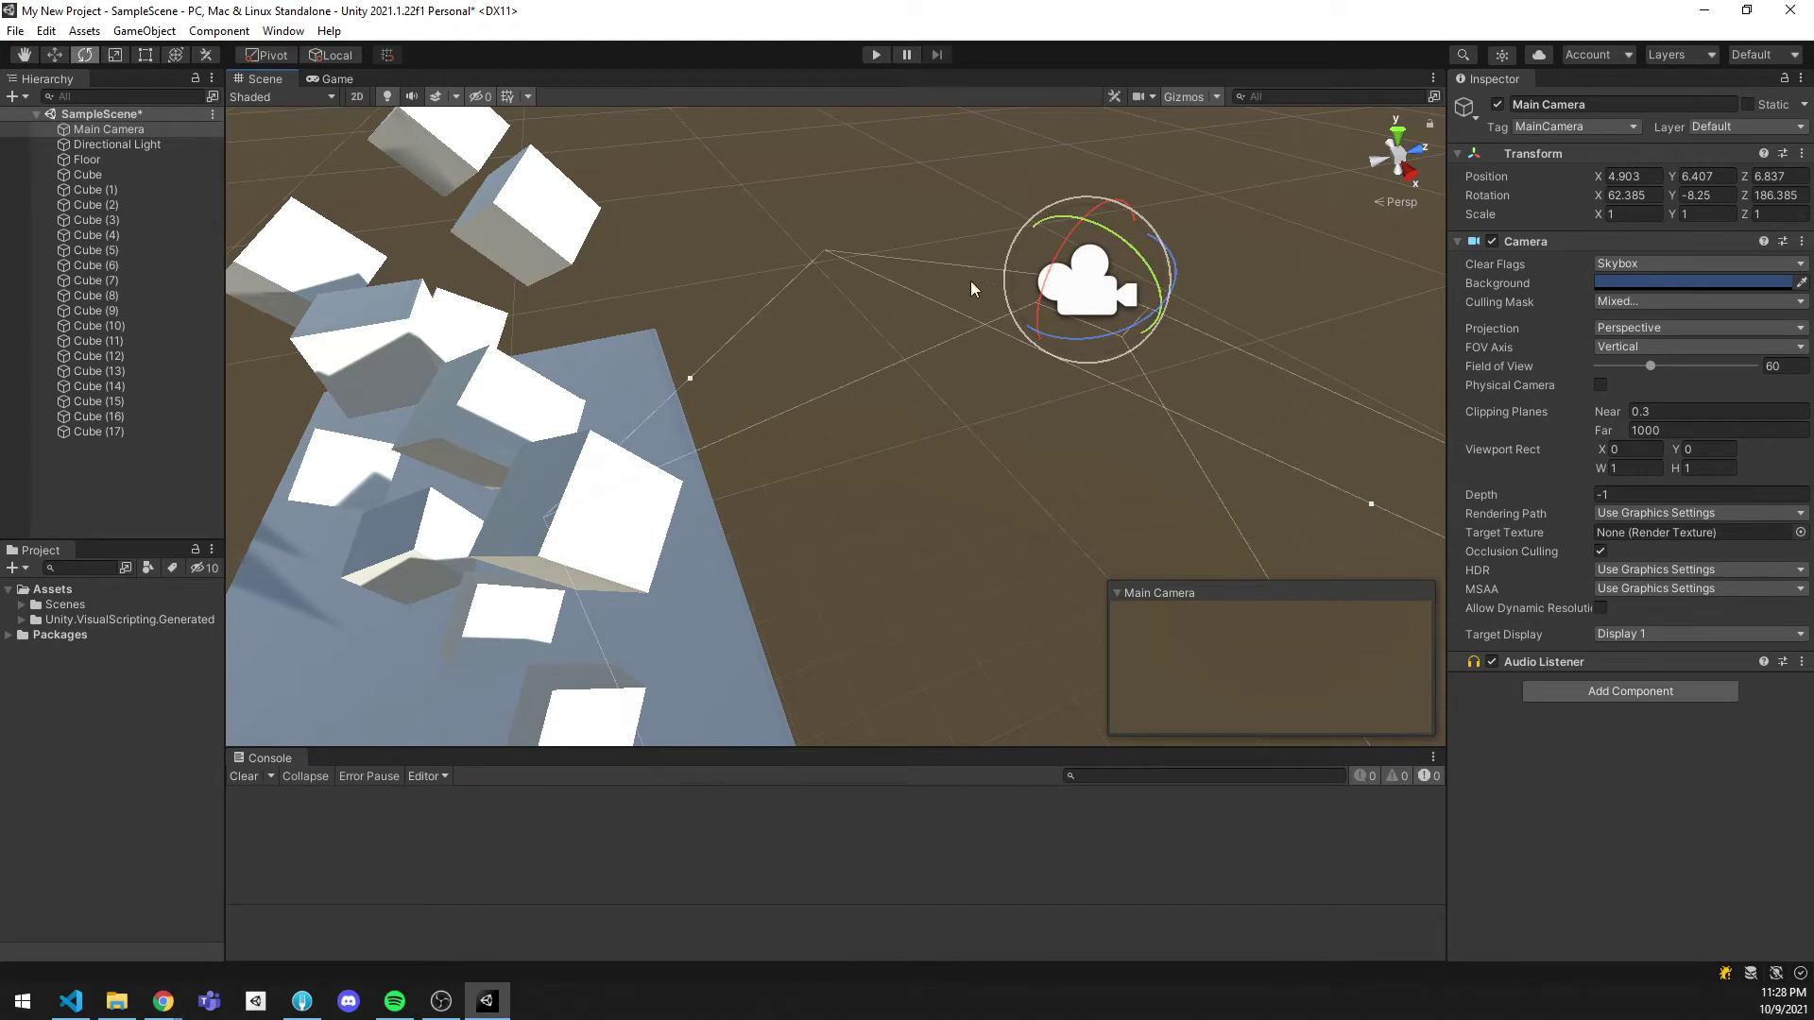
Step: Align the Main Camera with a scene view that frames the floor and cubes, and check the framing in the Game view
{"action": "key", "text": "w"}
{"action": "left_click_drag", "start_coordinate": [1035, 338], "coordinate": [825, 320], "text": "alt"}
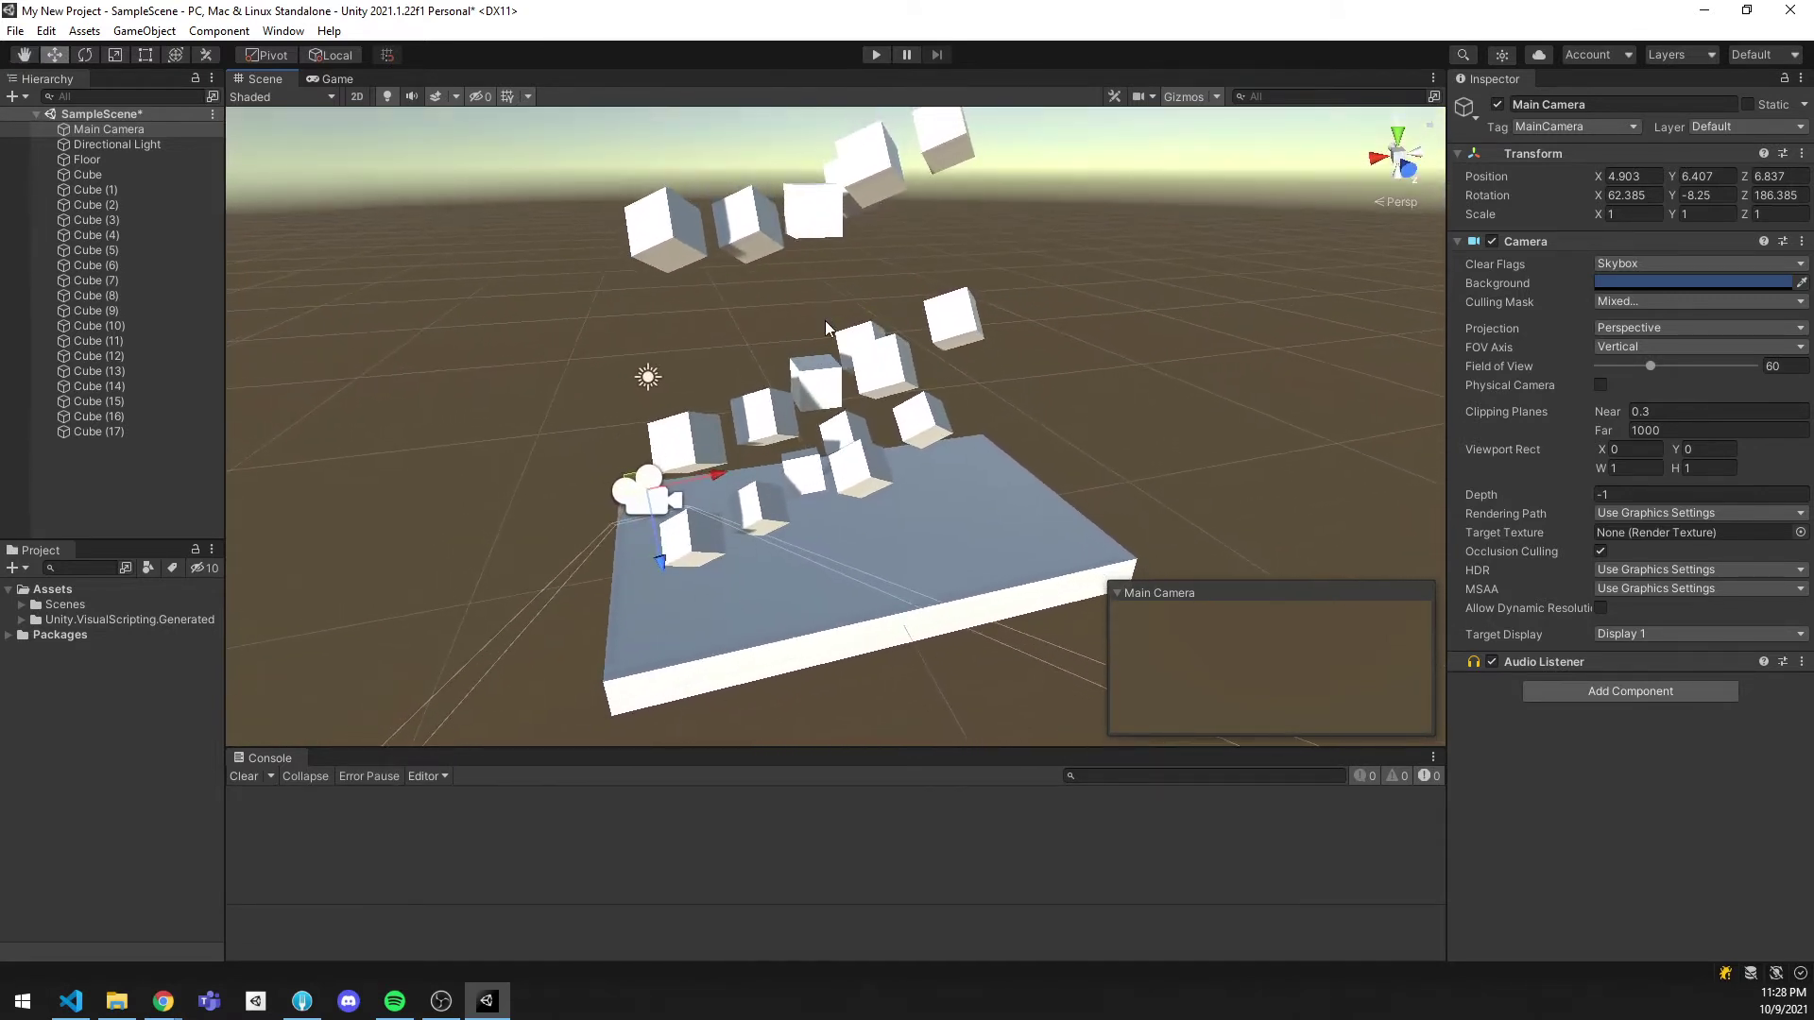
{"action": "left_click", "coordinate": [140, 131]}
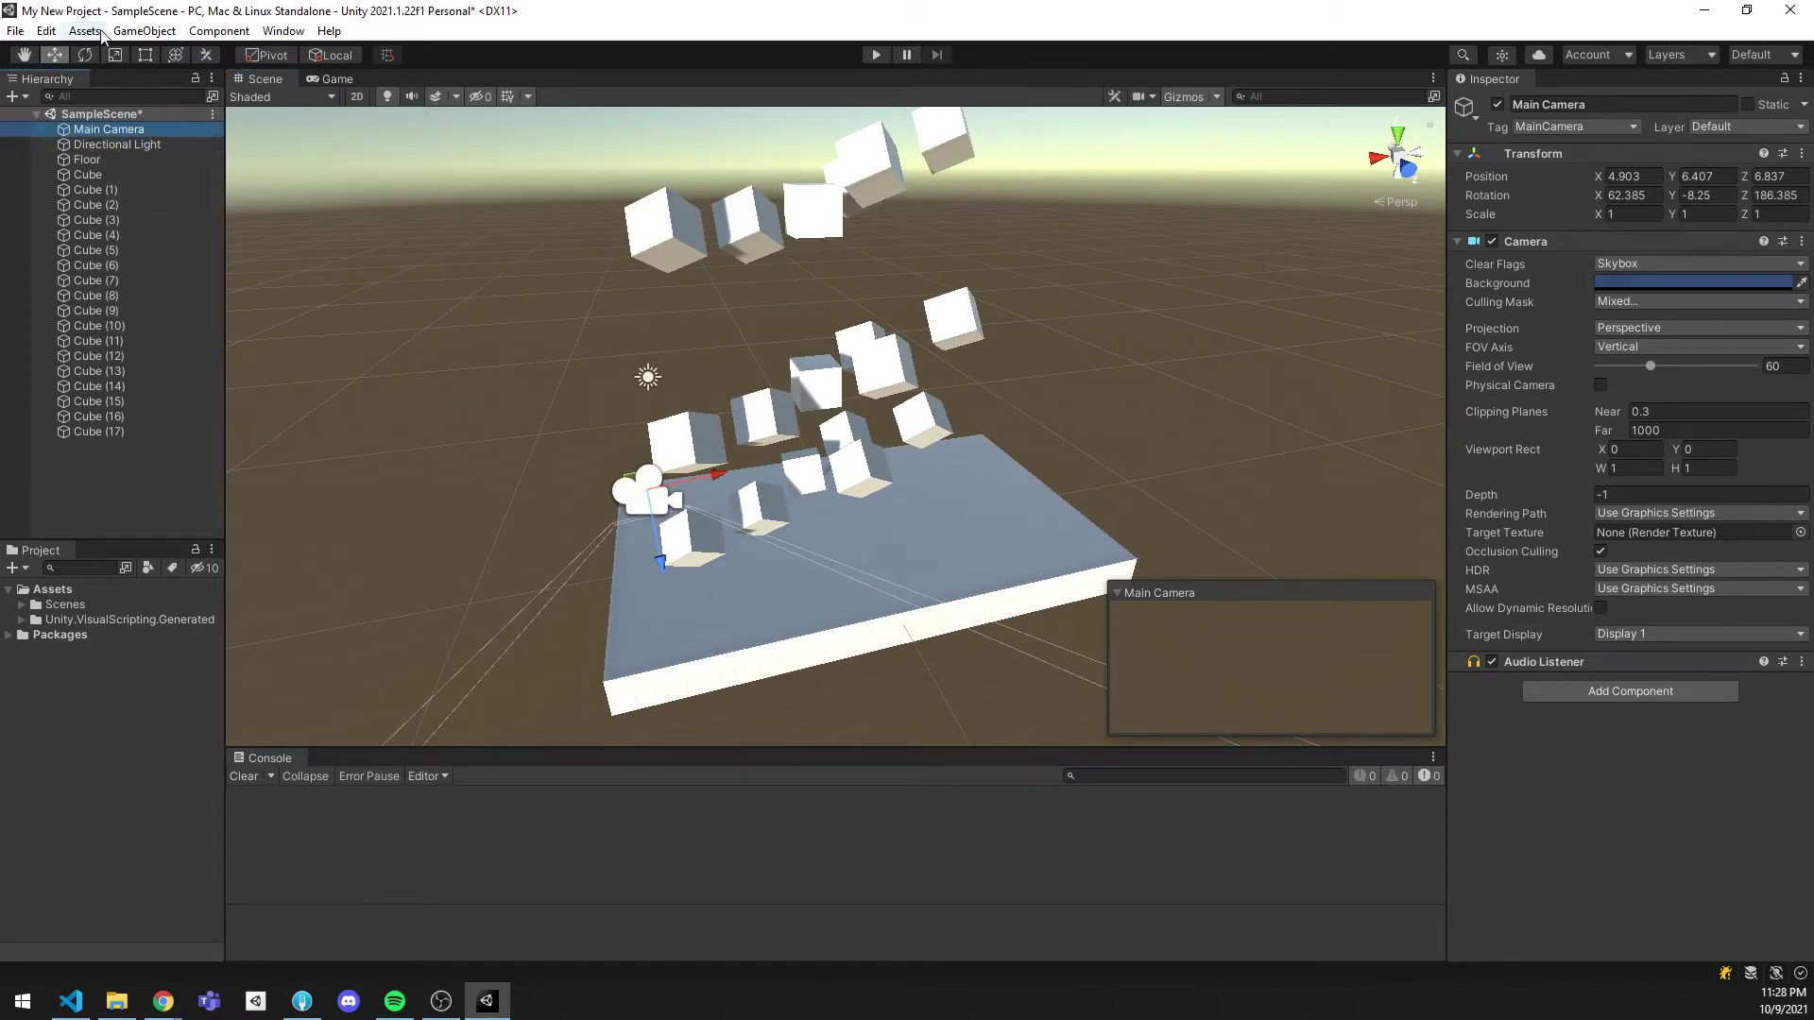
{"action": "left_click", "coordinate": [137, 33]}
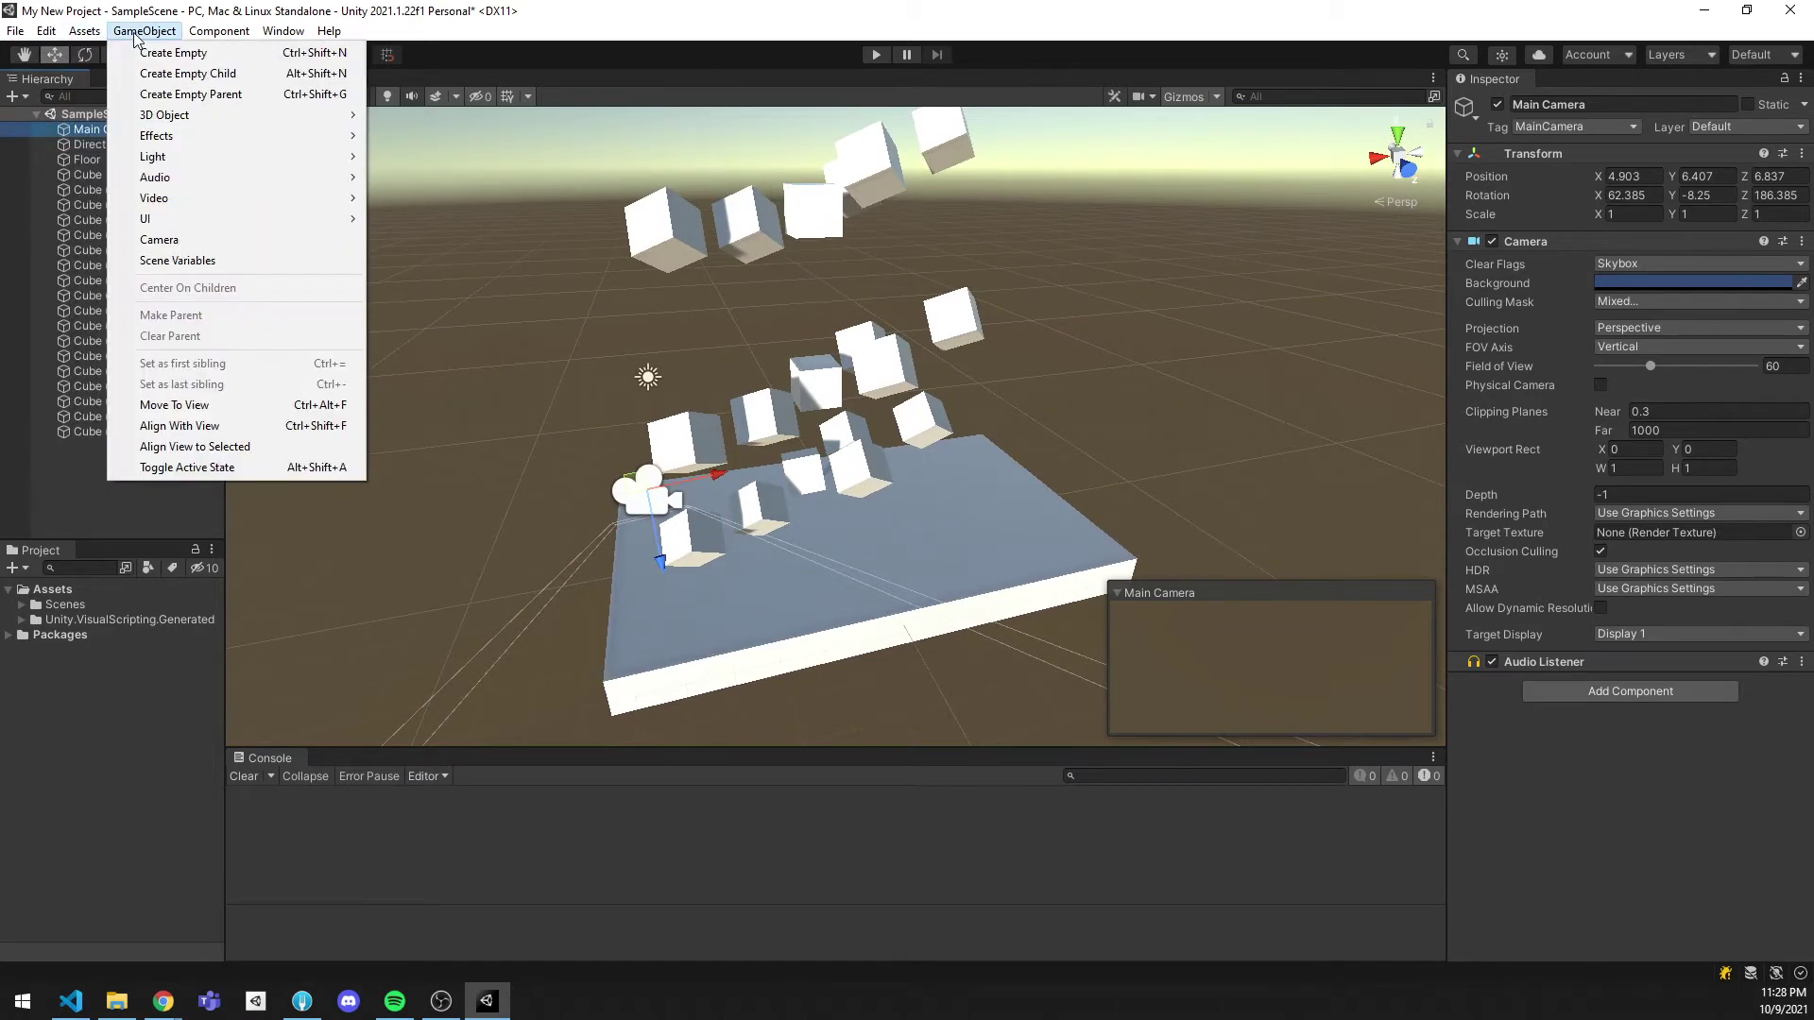
{"action": "left_click", "coordinate": [184, 426]}
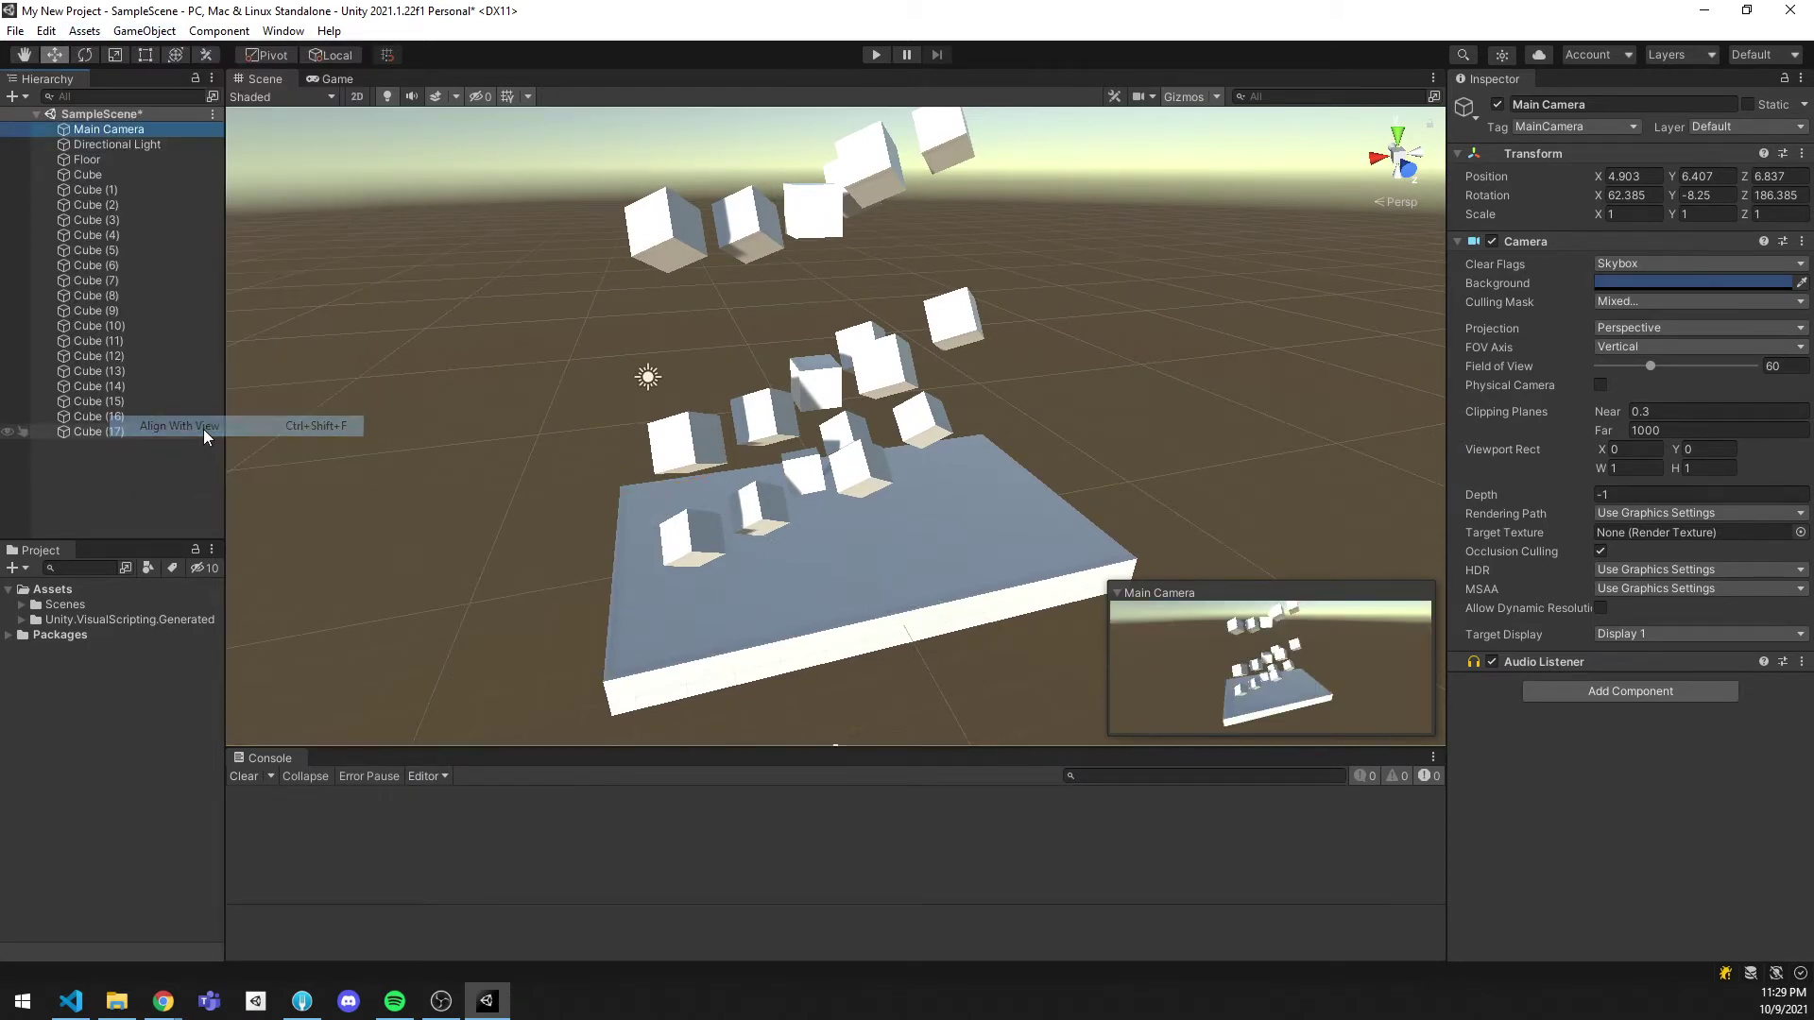
{"action": "left_click", "coordinate": [330, 80]}
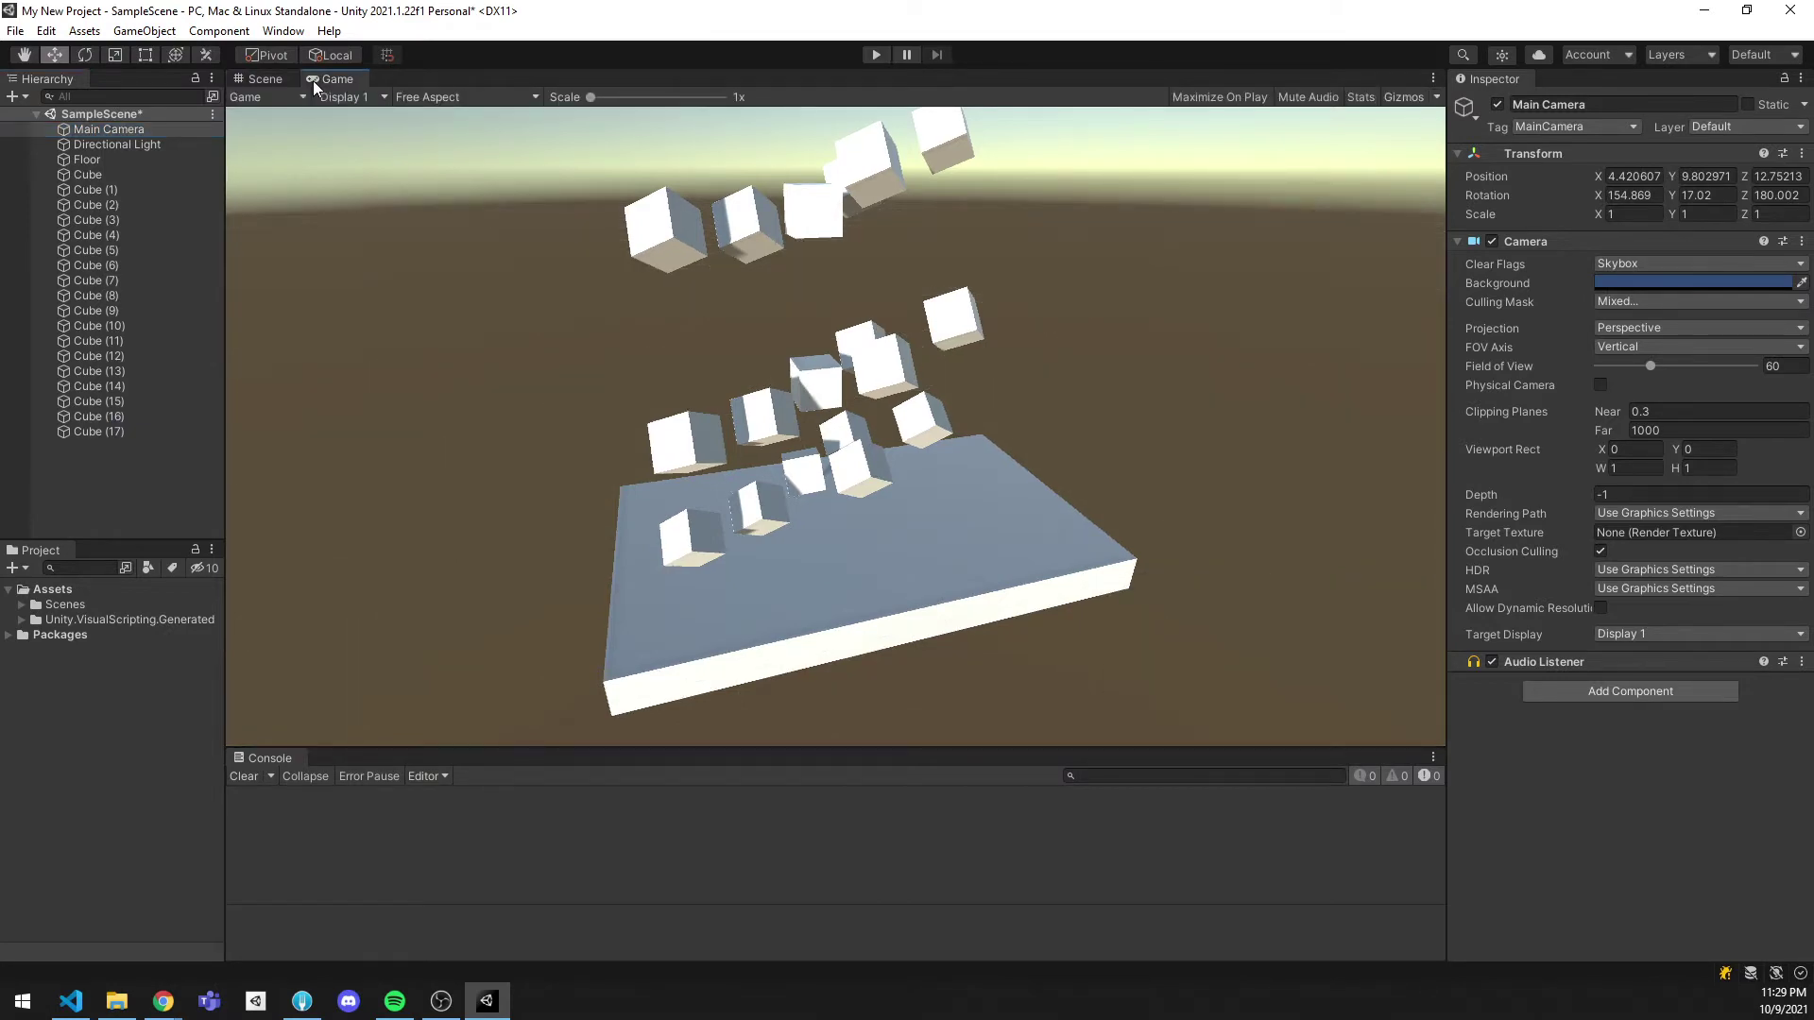
Step: Examine the Main Camera's placement and view frustum relative to the cubes from the side in the Scene view
{"action": "left_click", "coordinate": [266, 78]}
{"action": "key", "text": "s"}
{"action": "right_click_drag", "start_coordinate": [797, 417], "coordinate": [1088, 450]}
{"action": "key", "text": "a"}
{"action": "key", "text": "s"}
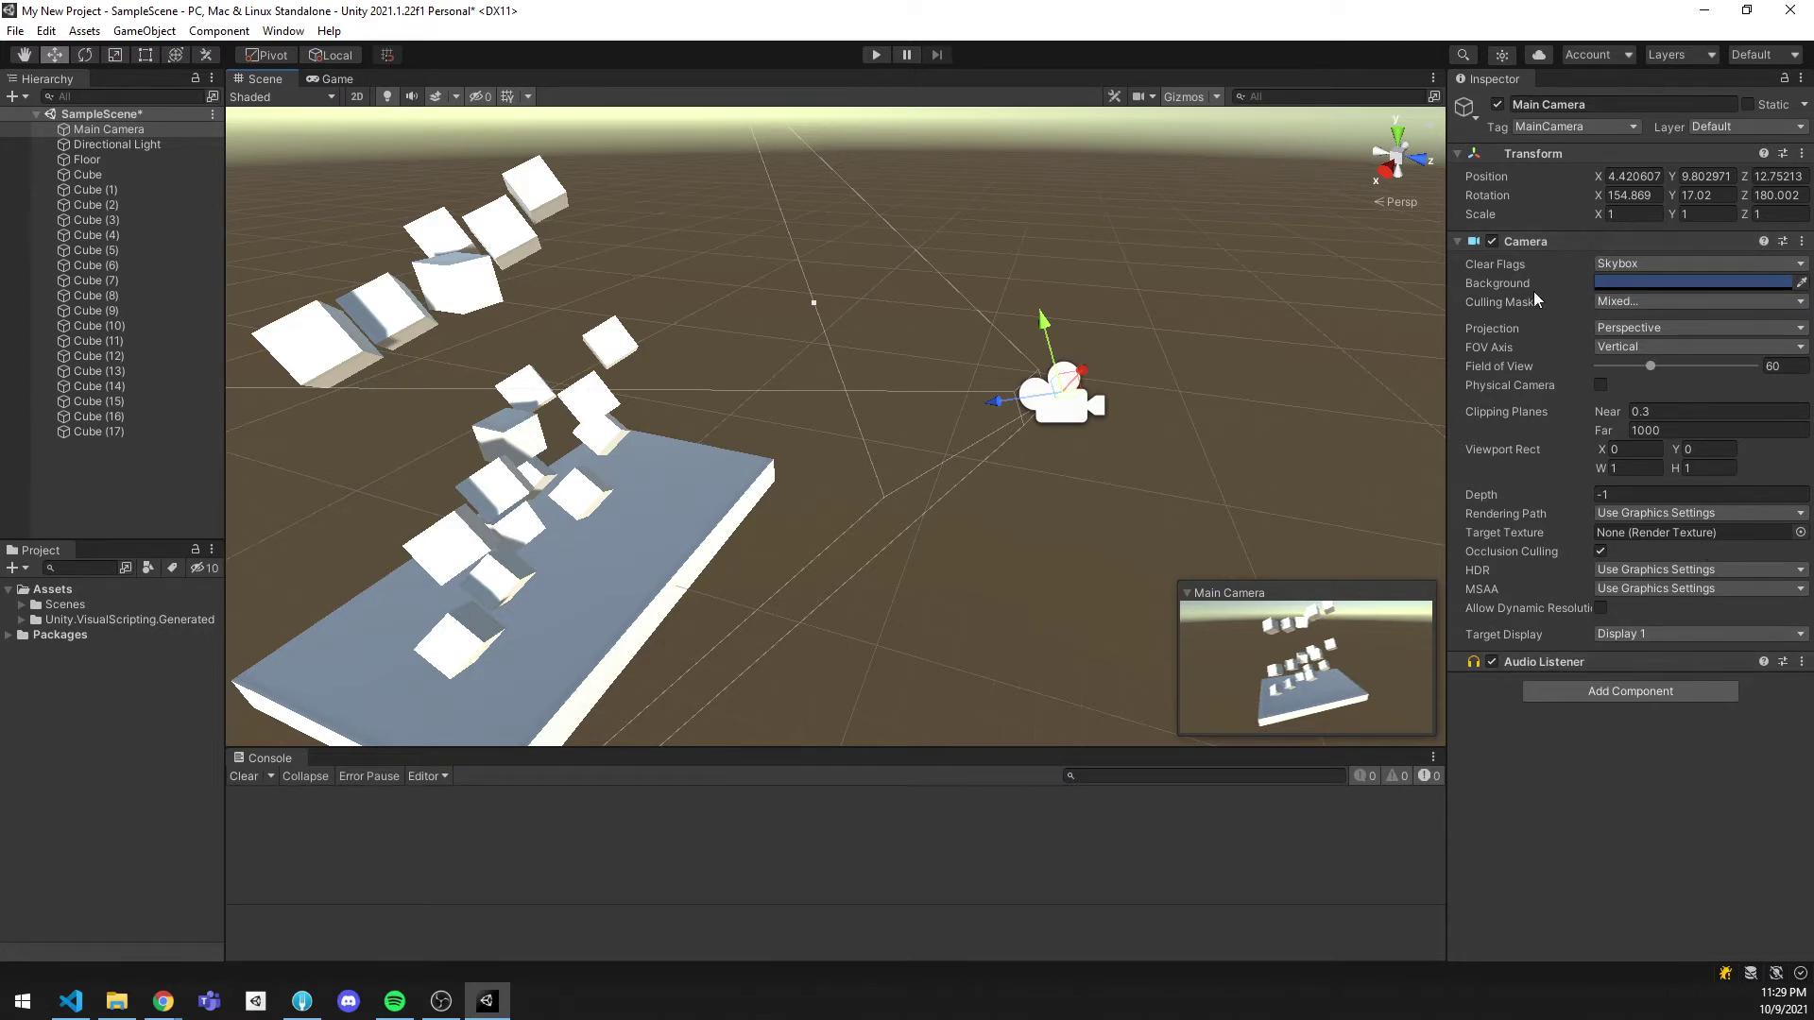
Step: Check how the Game view image responds to Free Aspect by widening and narrowing the neighbouring Hierarchy area
{"action": "left_click", "coordinate": [342, 80]}
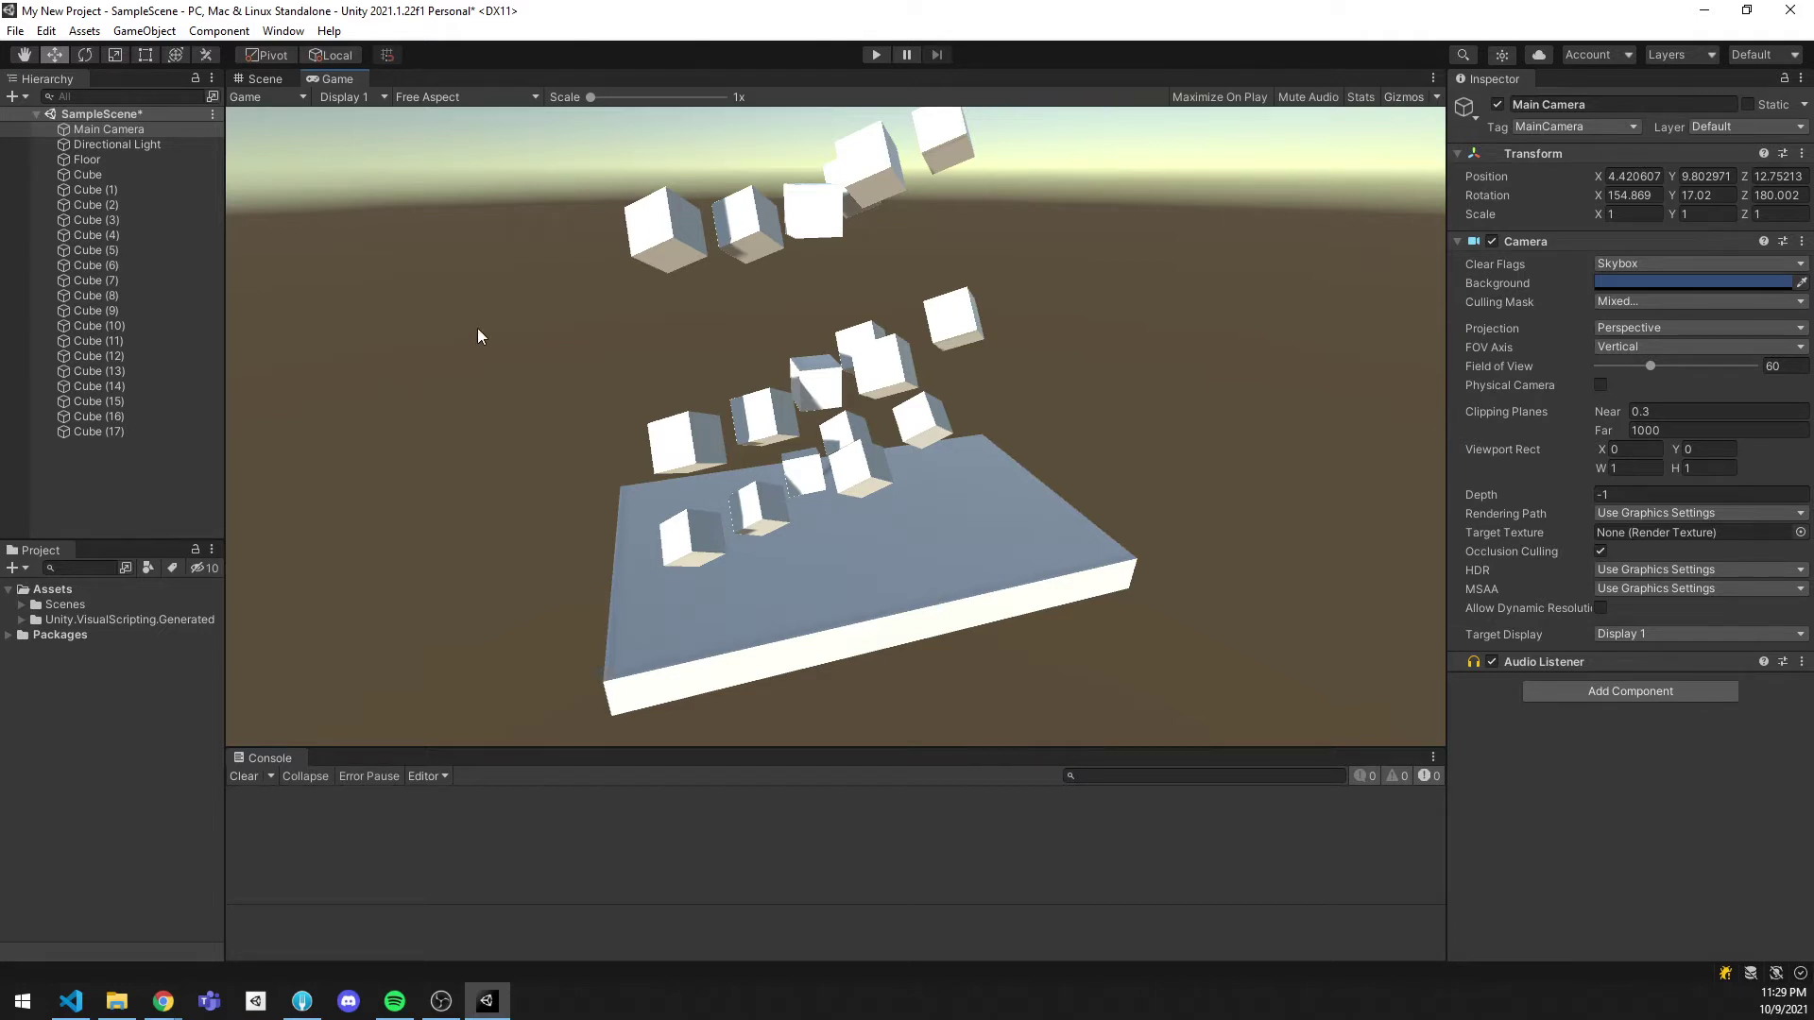
{"action": "left_click", "coordinate": [482, 99]}
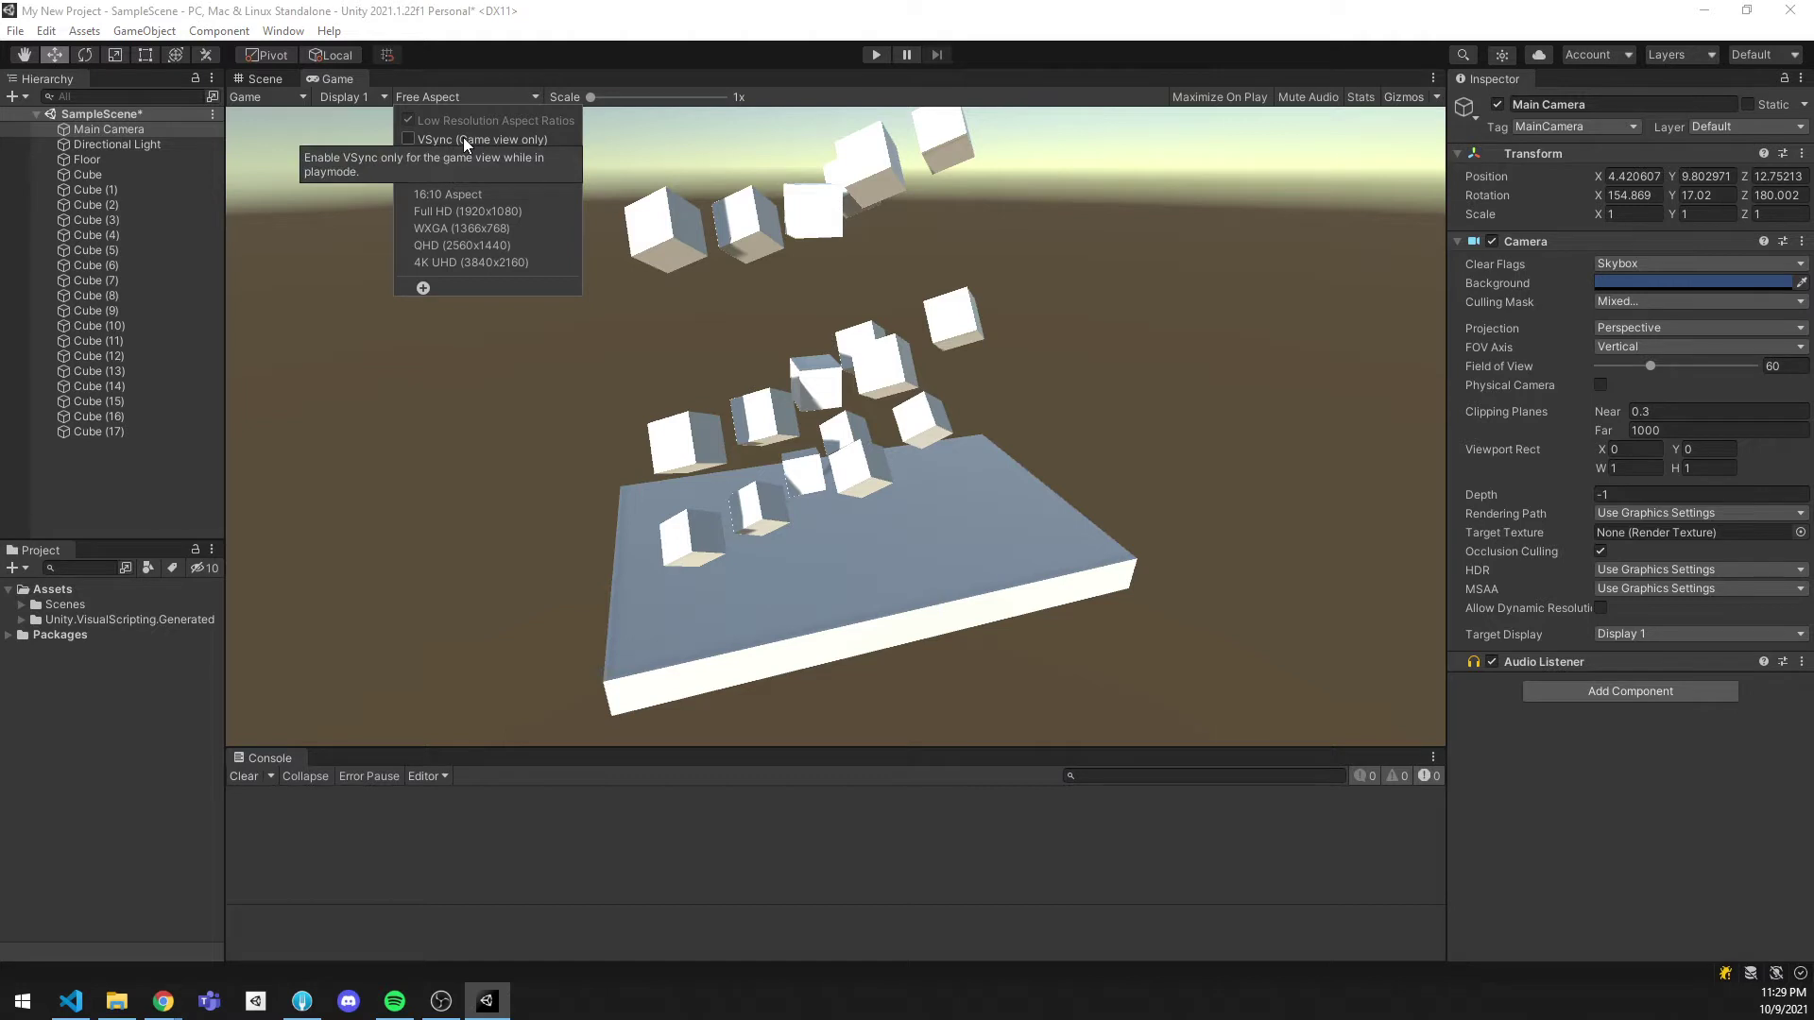
{"action": "left_click", "coordinate": [493, 359]}
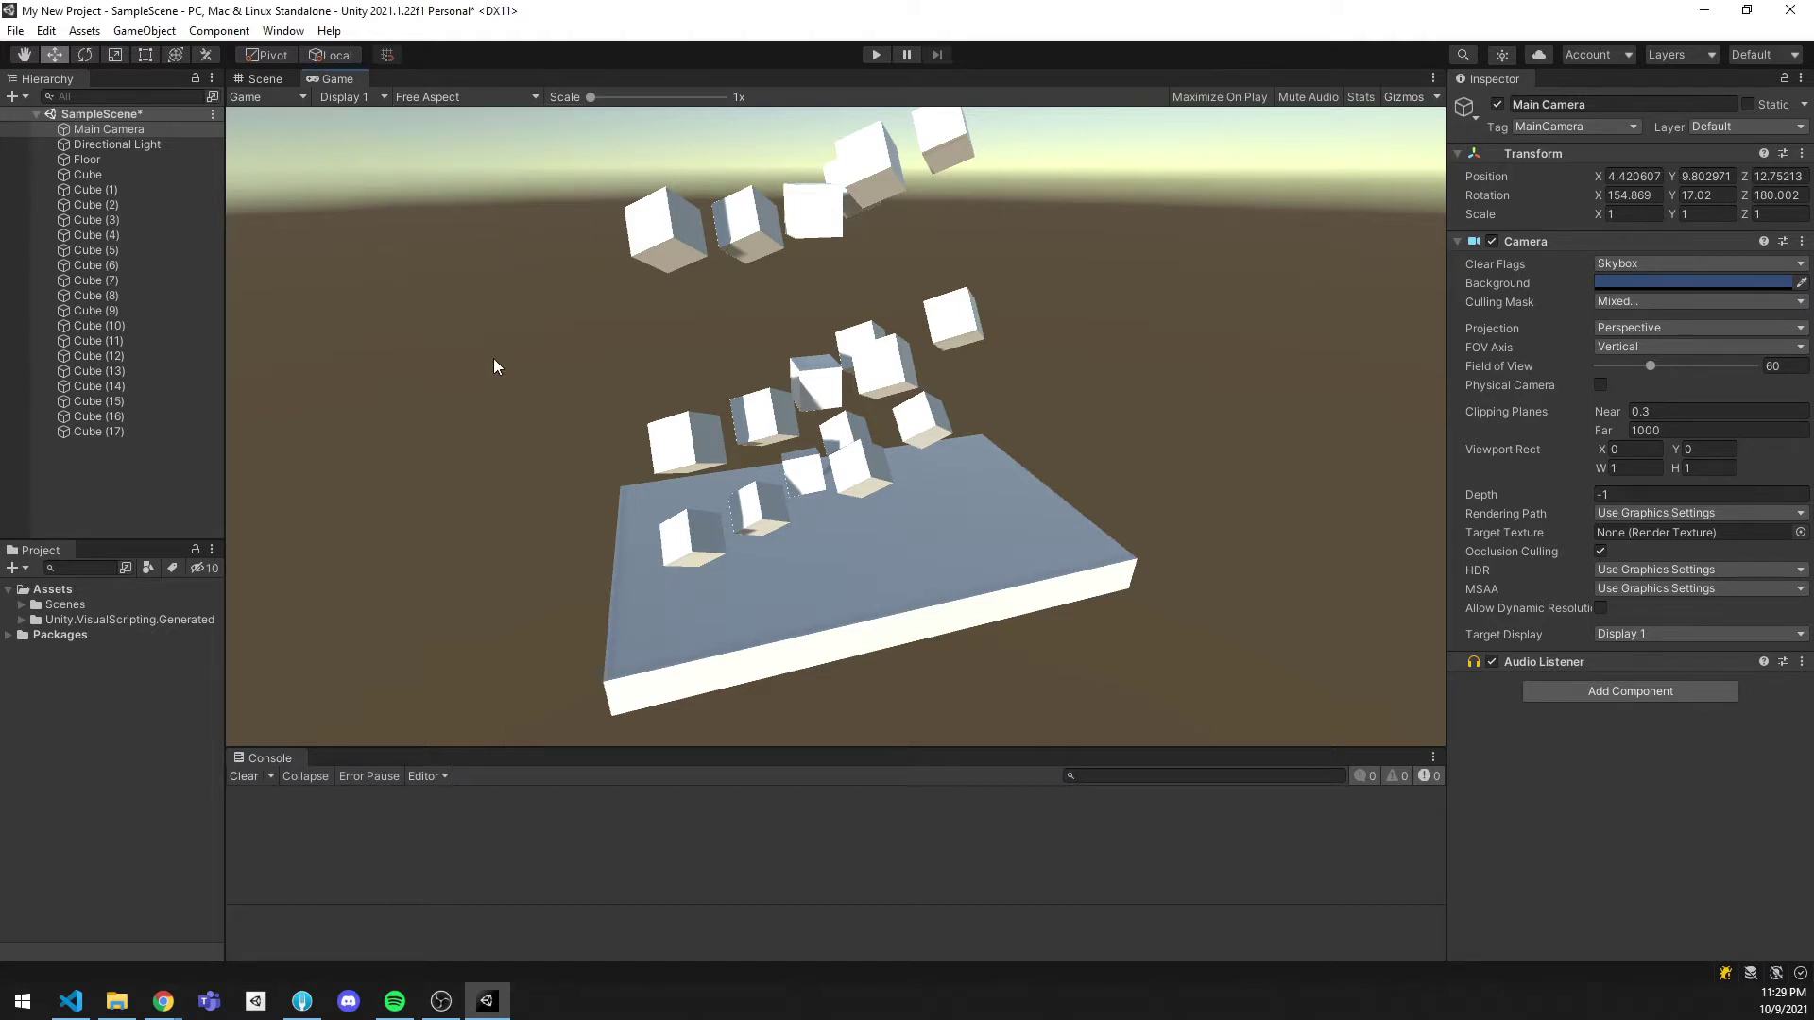
{"action": "left_click_drag", "start_coordinate": [226, 191], "coordinate": [781, 276]}
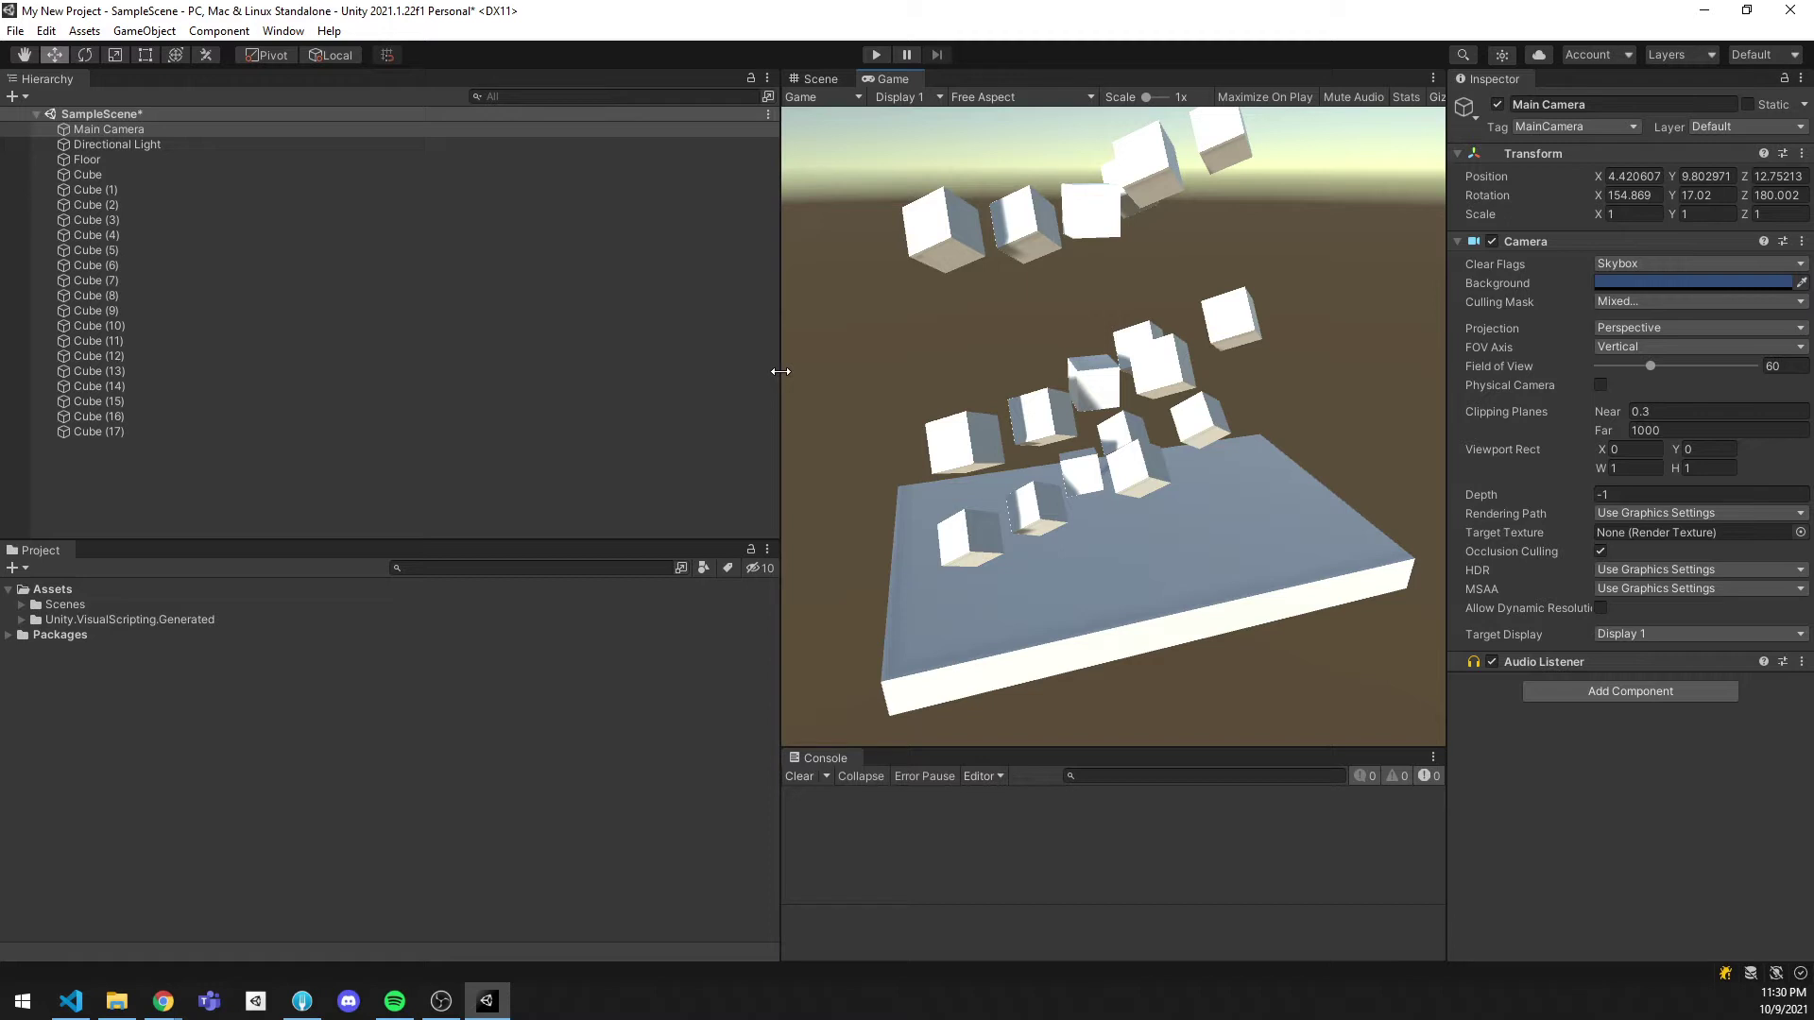
{"action": "left_click_drag", "start_coordinate": [780, 371], "coordinate": [244, 385]}
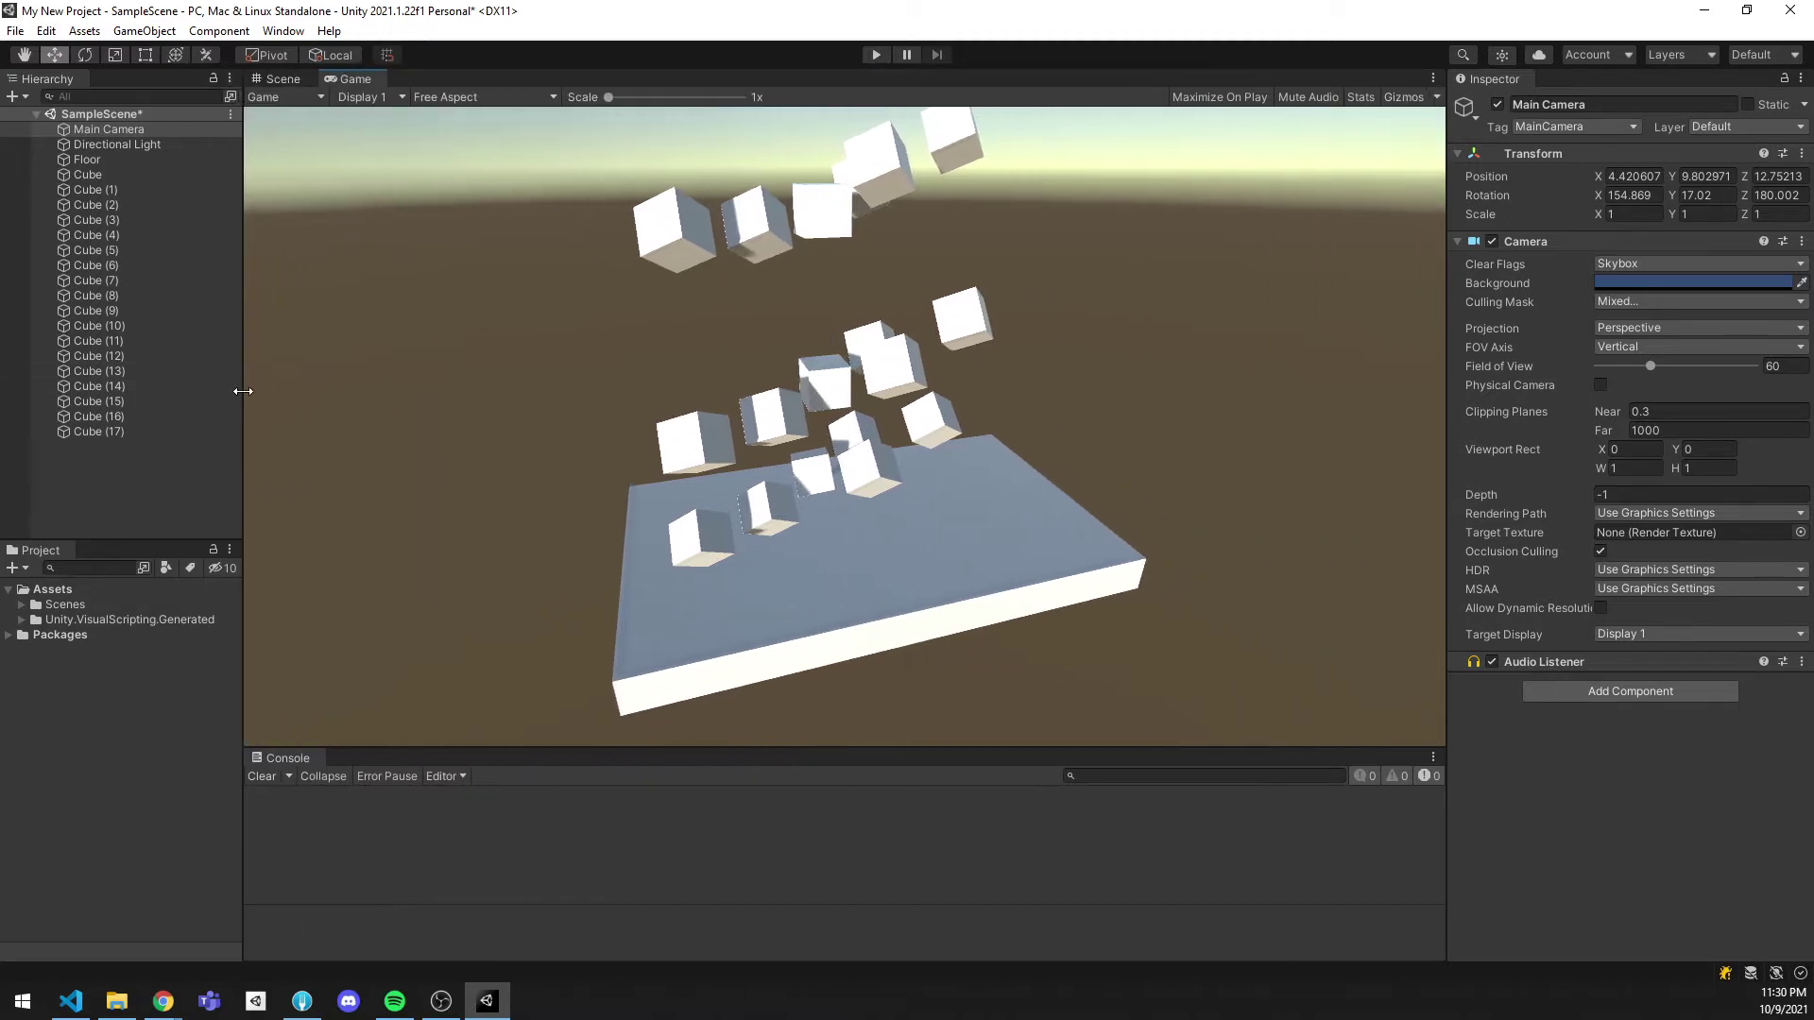
Step: Set the Game view to Full HD (1920x1080) and test it by slightly resizing the view area
{"action": "left_click", "coordinate": [507, 95]}
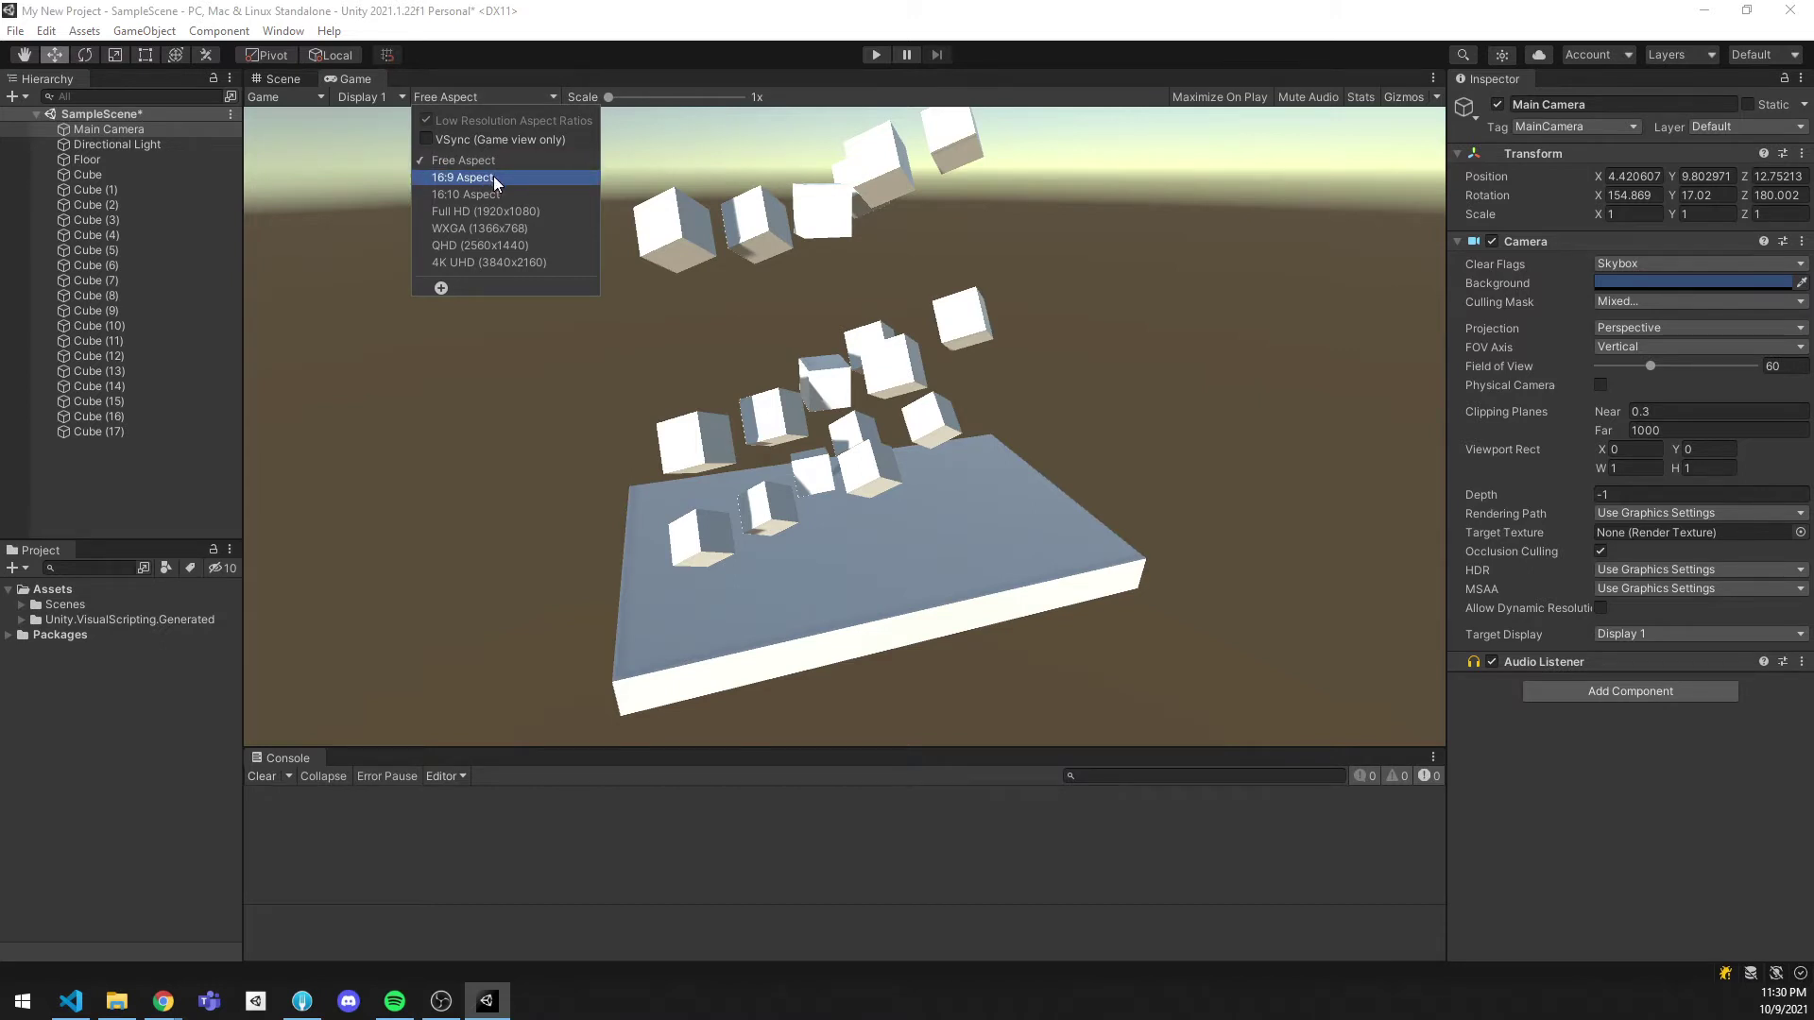
{"action": "left_click", "coordinate": [544, 214]}
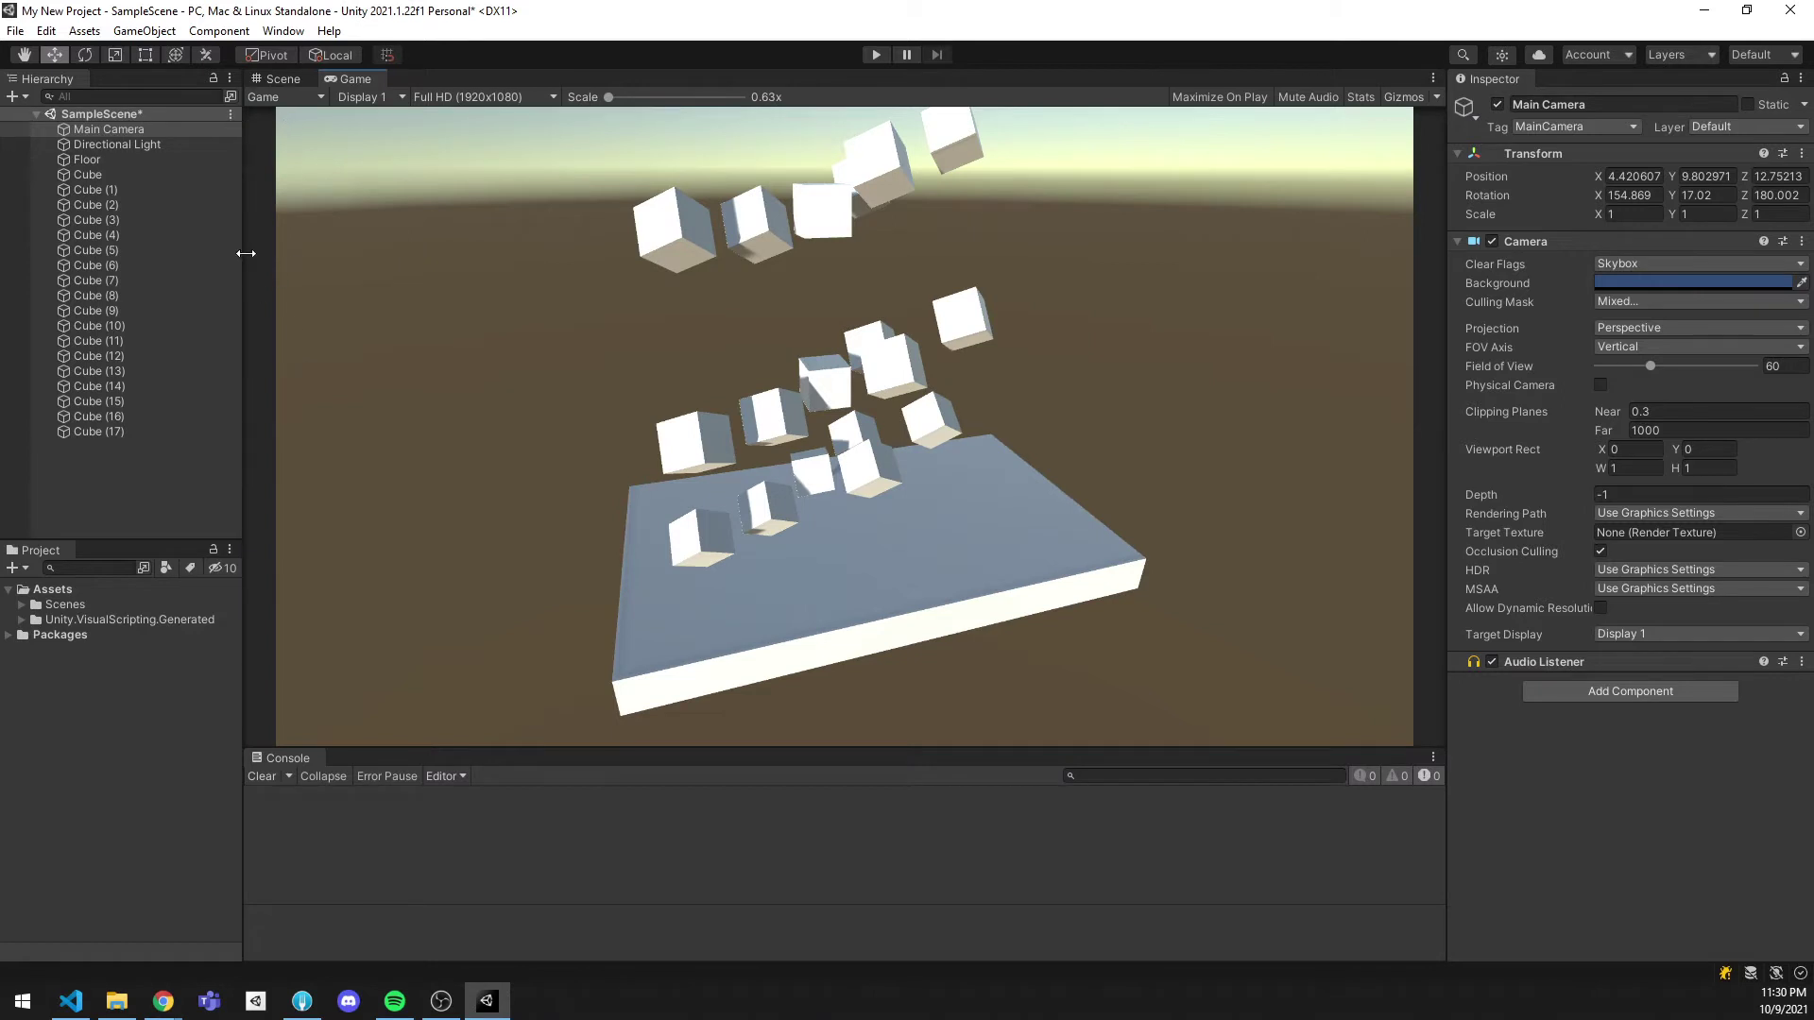
{"action": "mouse_move", "coordinate": [245, 272]}
{"action": "left_mouse_down"}
{"action": "mouse_move", "coordinate": [721, 284]}
{"action": "mouse_move", "coordinate": [240, 295]}
{"action": "left_mouse_up"}
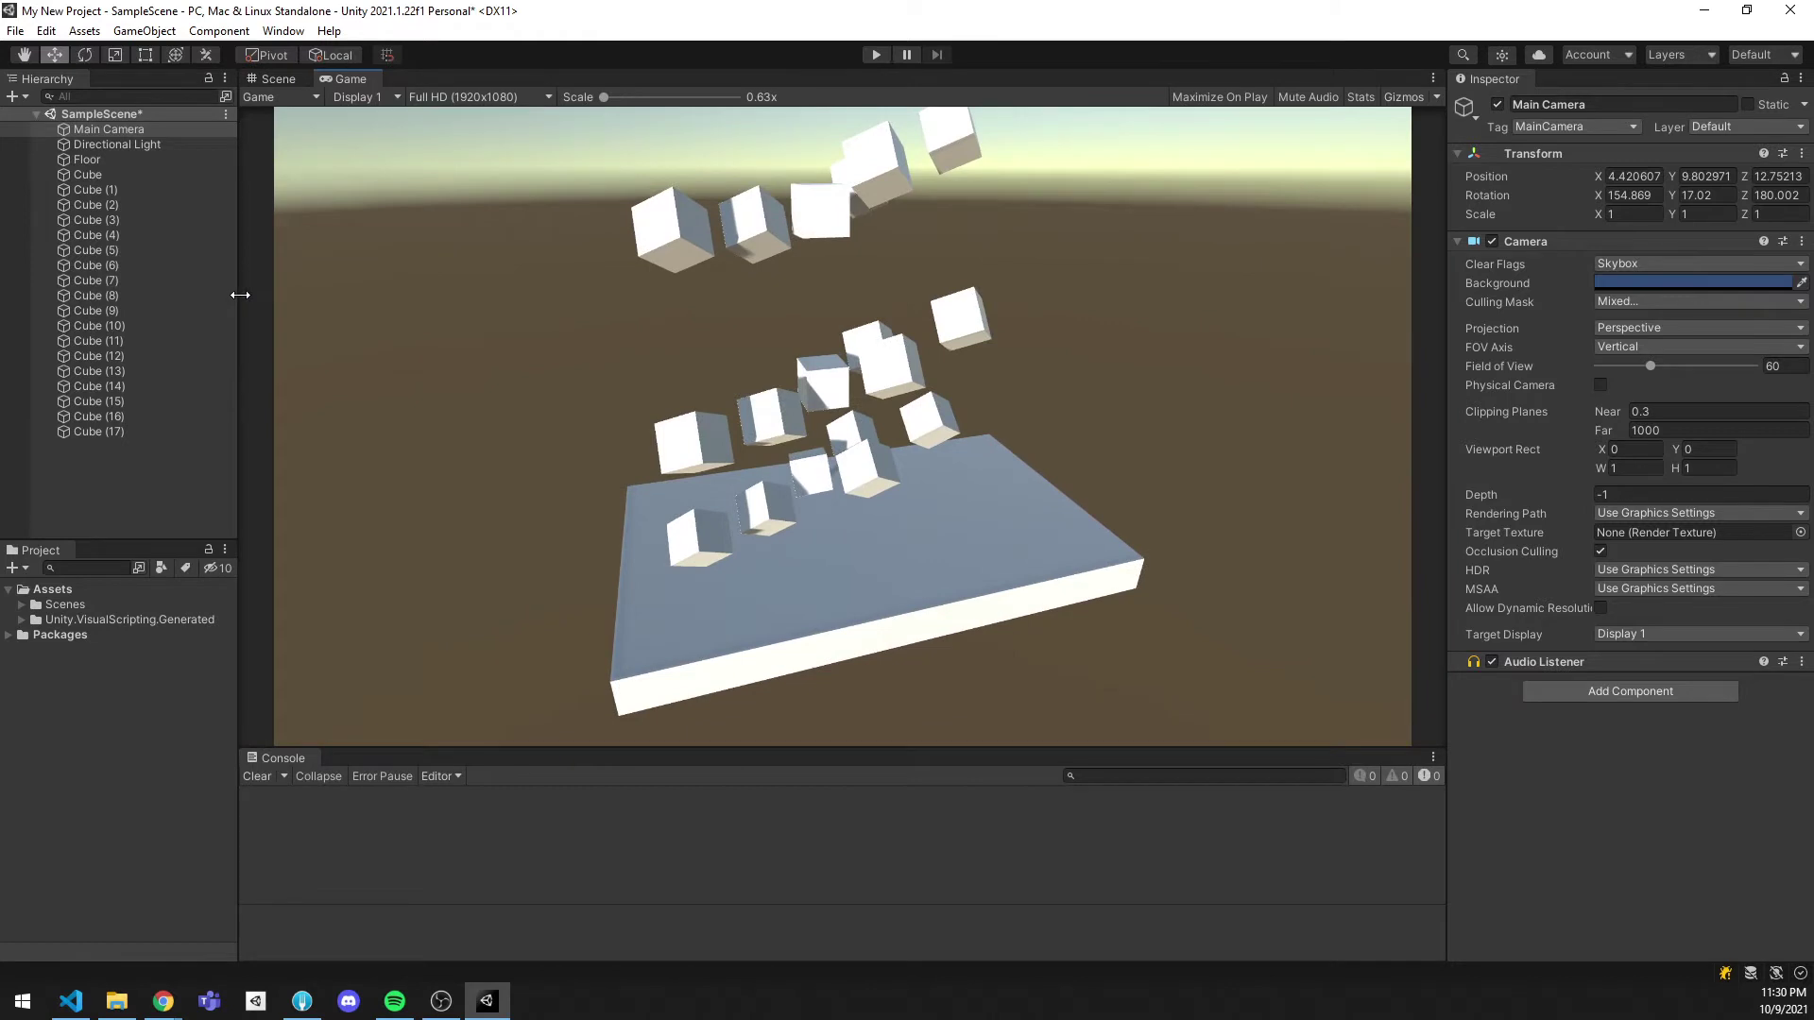
Step: Try the 16:9 Aspect, 16:10 Aspect and 4K UHD (3840x2160) presets on the Game view
{"action": "left_click", "coordinate": [529, 94]}
{"action": "left_click", "coordinate": [486, 178]}
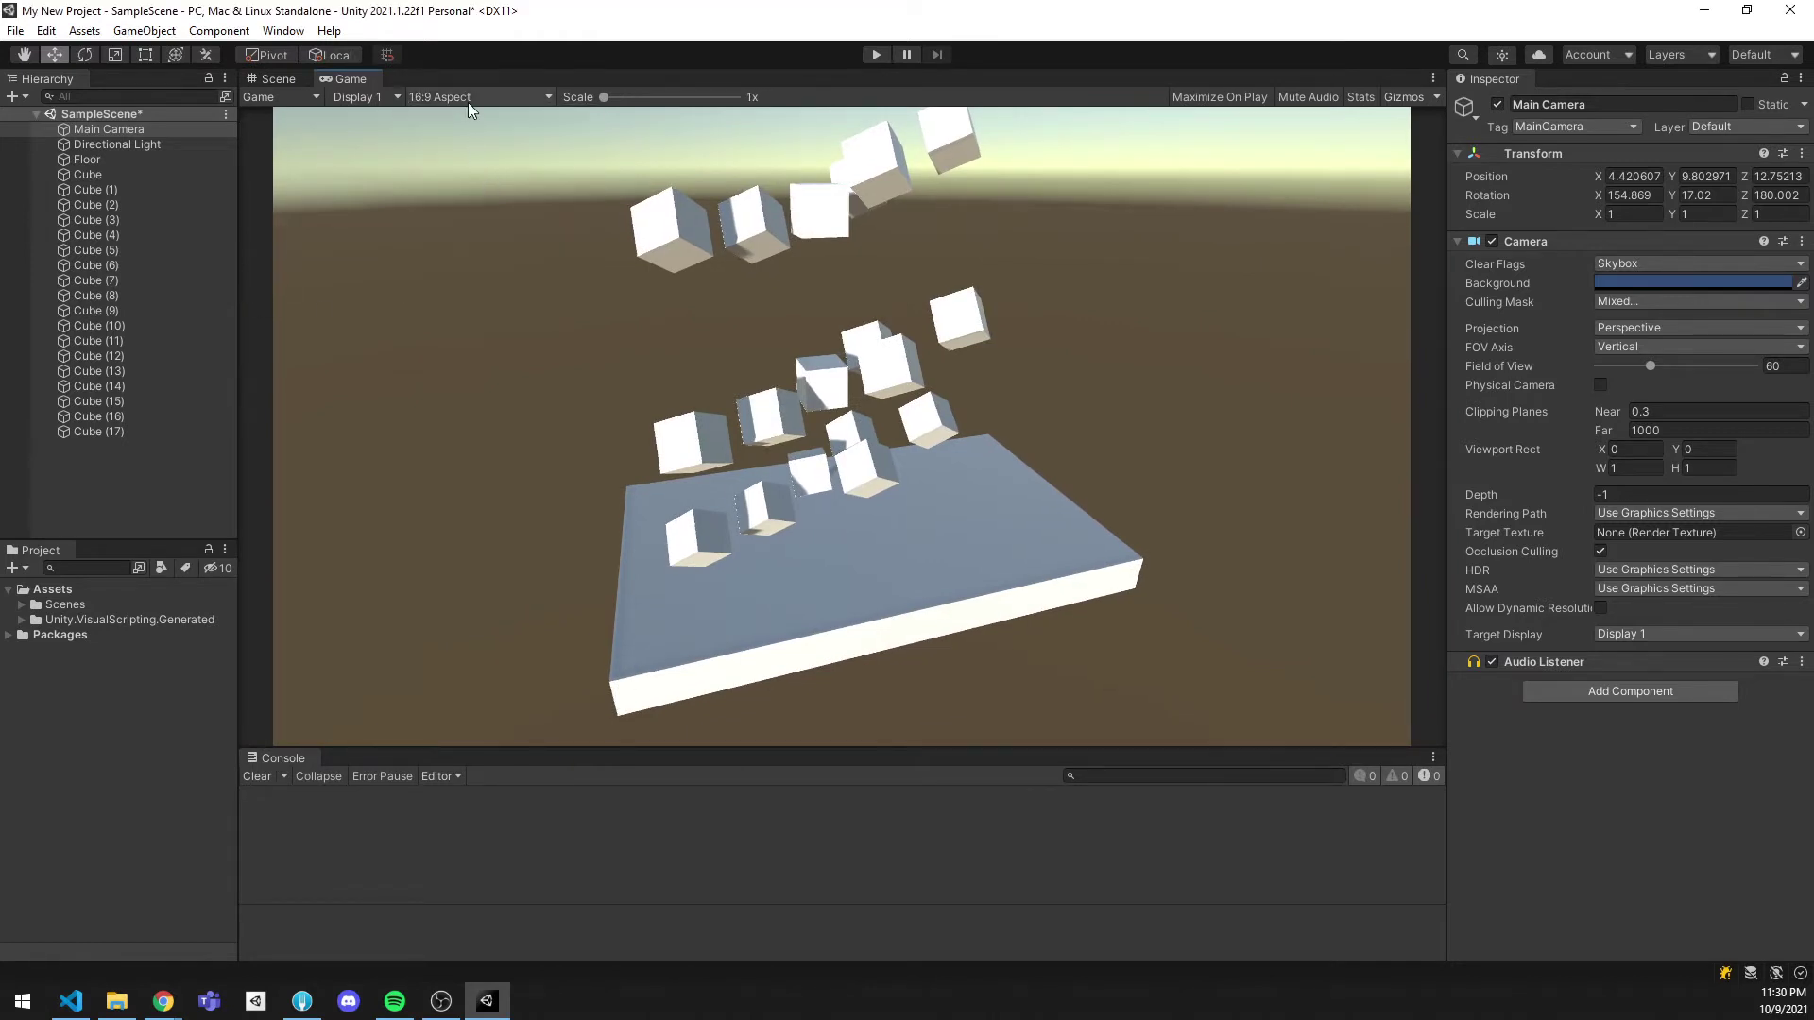
{"action": "left_click", "coordinate": [468, 102]}
{"action": "left_click", "coordinate": [462, 193]}
{"action": "left_click", "coordinate": [467, 100]}
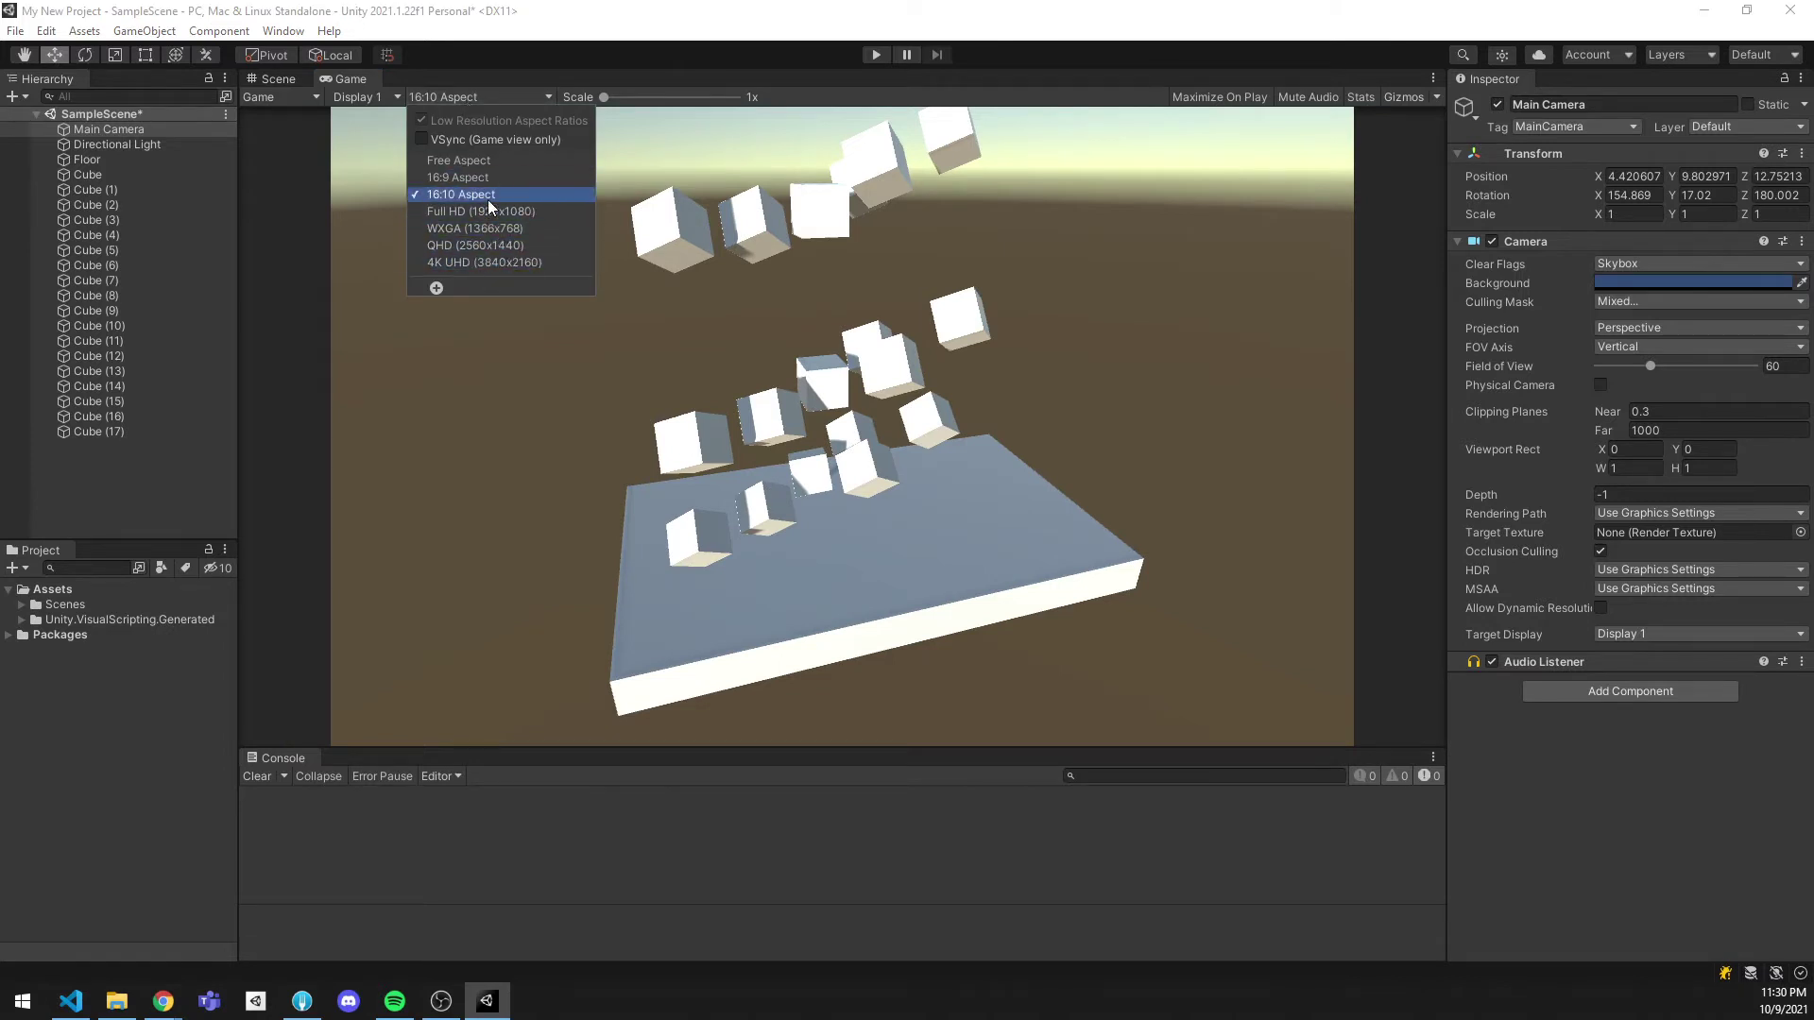
{"action": "left_click", "coordinate": [465, 263]}
Step: Set the Game view resolution to Full HD (1920x1080) and keep its display scale at the minimum
{"action": "left_click", "coordinate": [463, 102]}
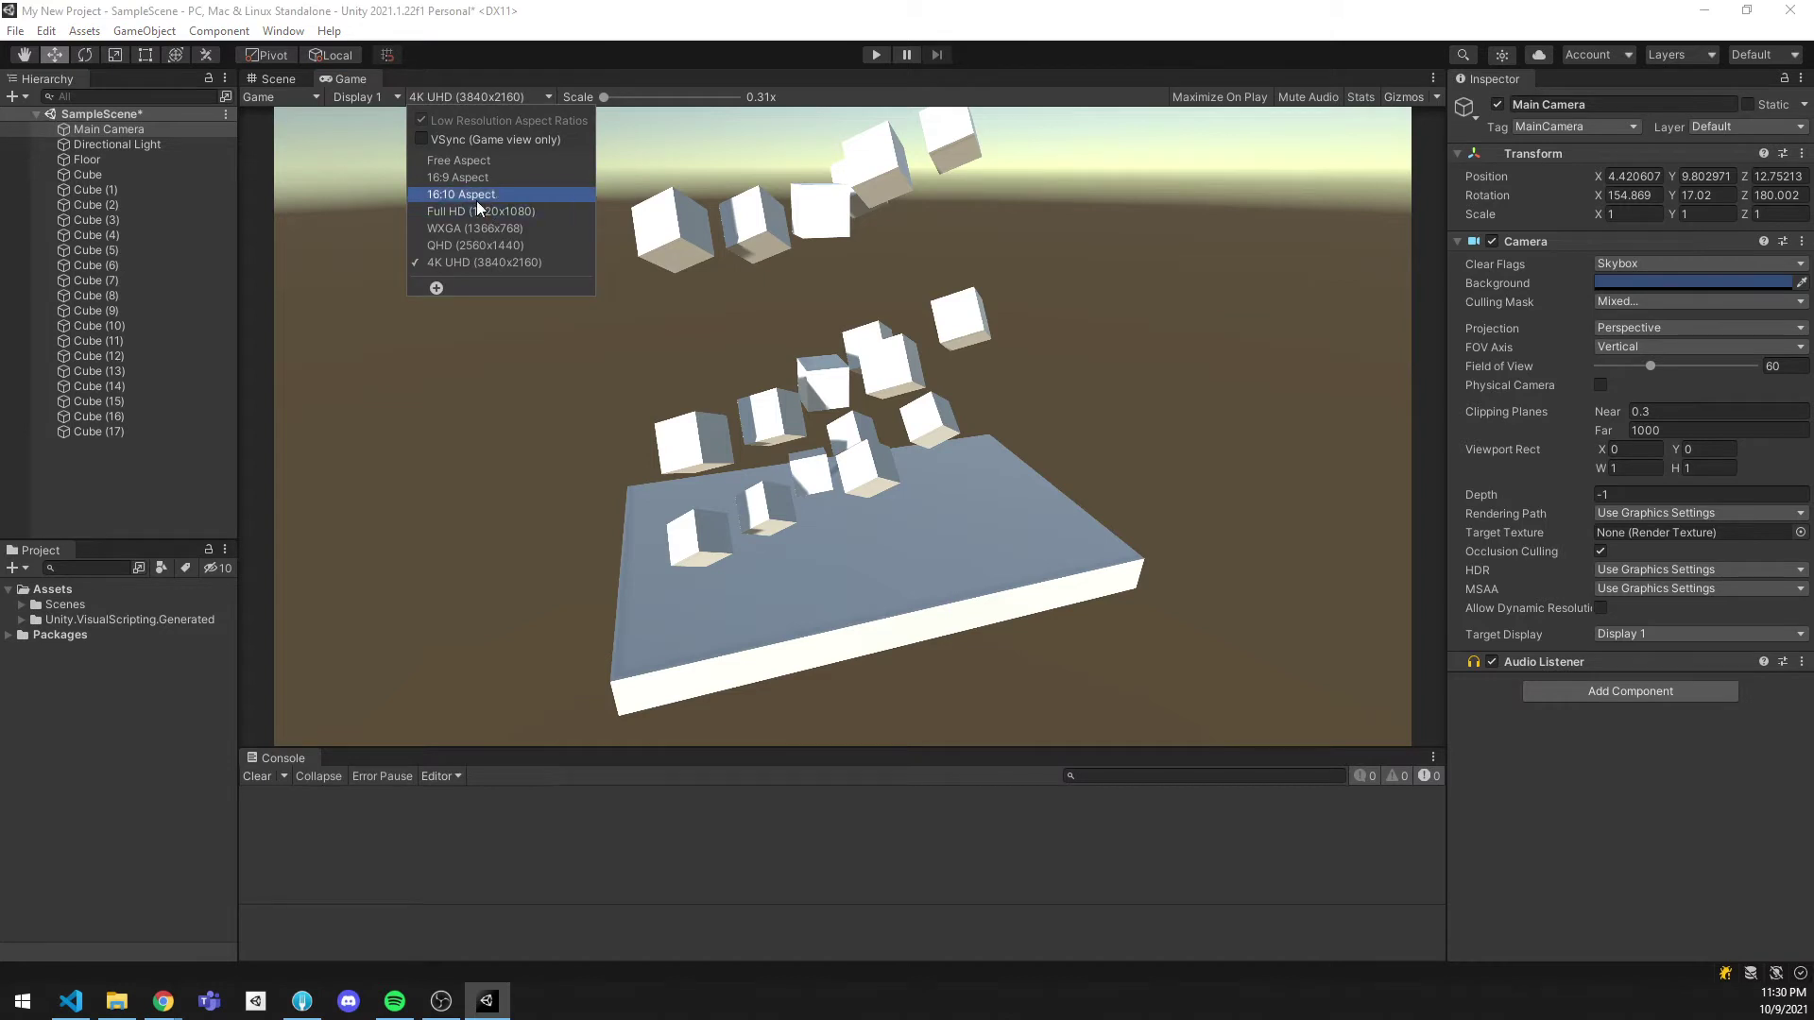
{"action": "left_click", "coordinate": [547, 213]}
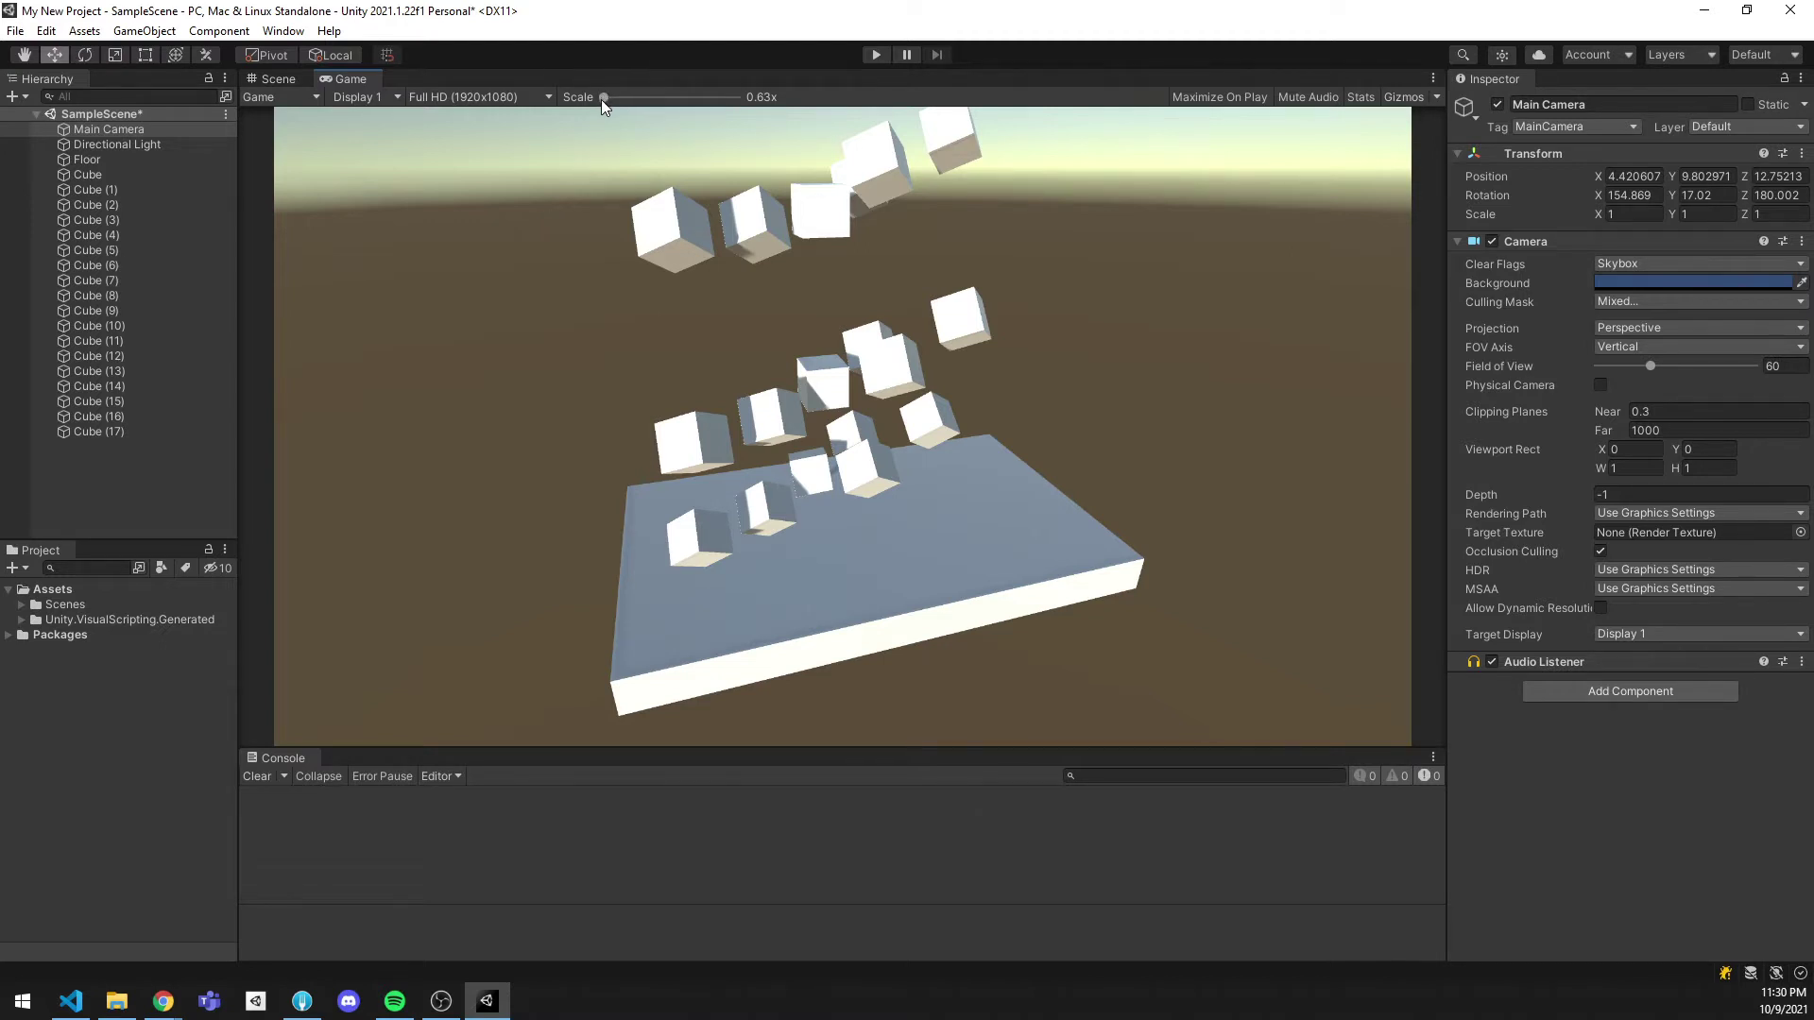
{"action": "mouse_move", "coordinate": [603, 100]}
{"action": "left_mouse_down"}
{"action": "mouse_move", "coordinate": [693, 96]}
{"action": "mouse_move", "coordinate": [591, 99]}
{"action": "left_mouse_up"}
Step: Delete the Directional Light, the Floor and all the cubes from the scene, leaving only the Main Camera, and view the skybox
{"action": "mouse_move", "coordinate": [1528, 264]}
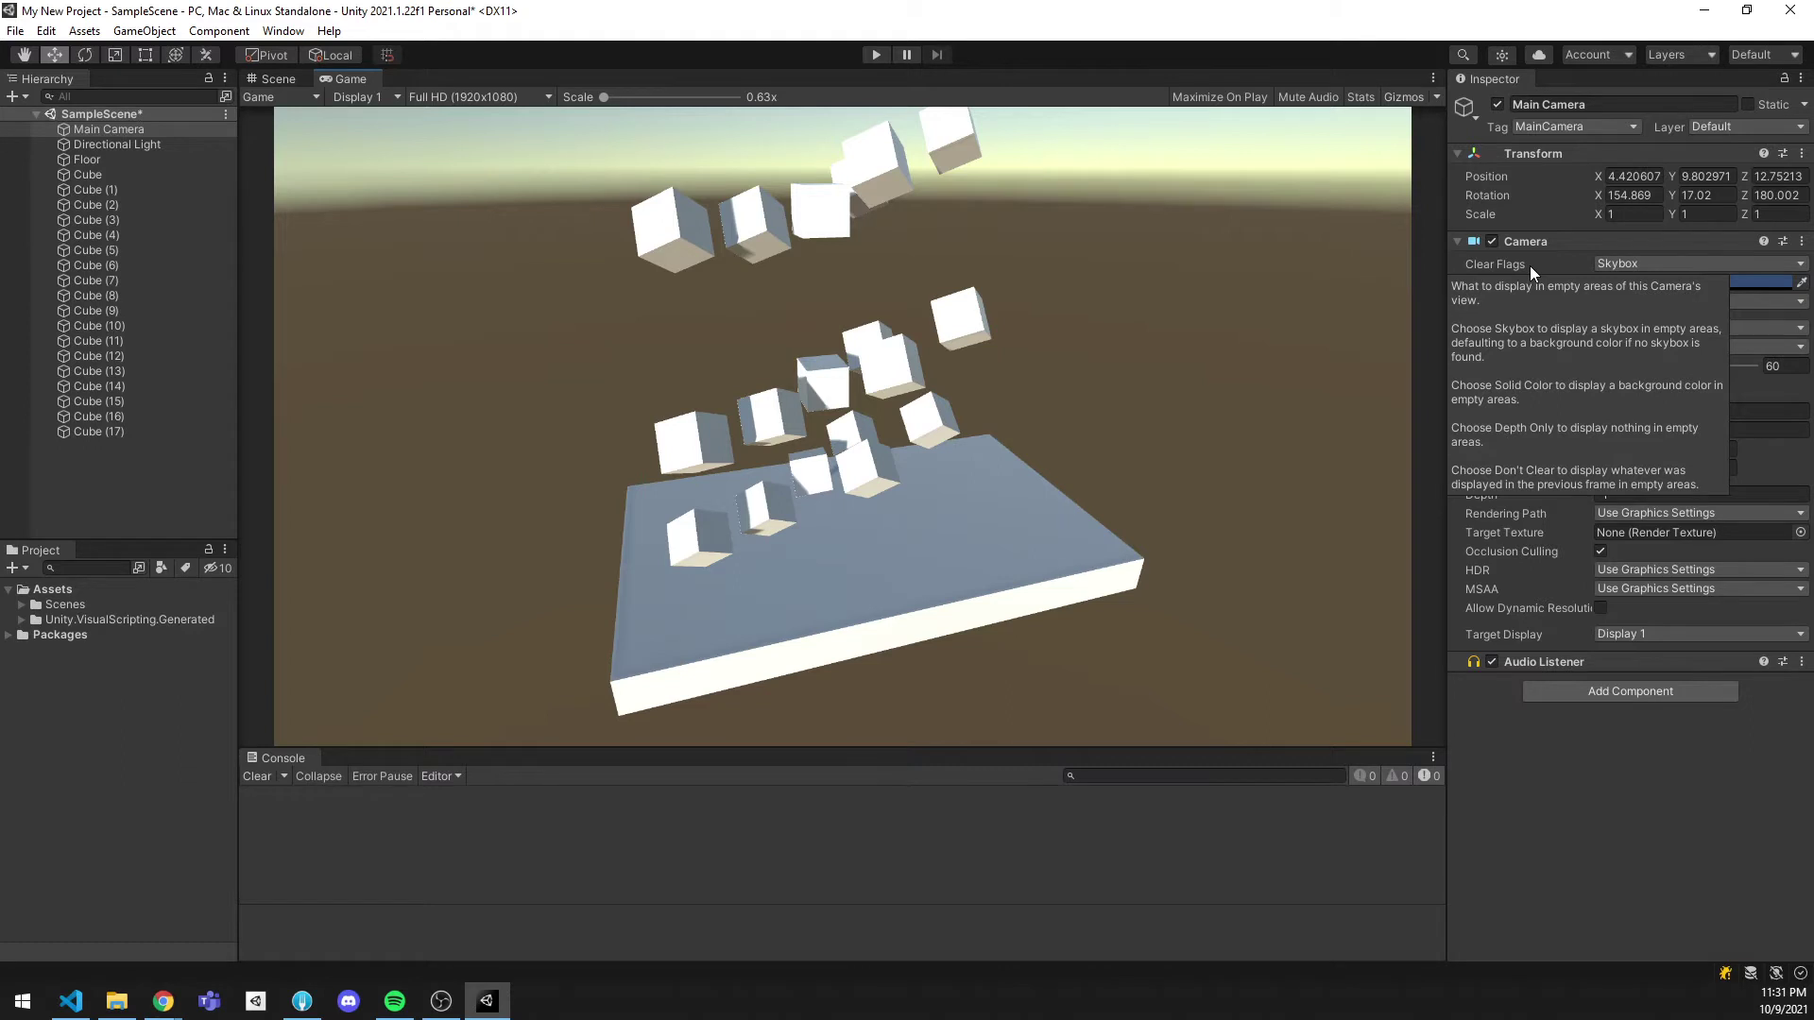
{"action": "left_click", "coordinate": [259, 78]}
{"action": "scroll", "coordinate": [698, 298], "scroll_direction": "down", "scroll_amount": 5}
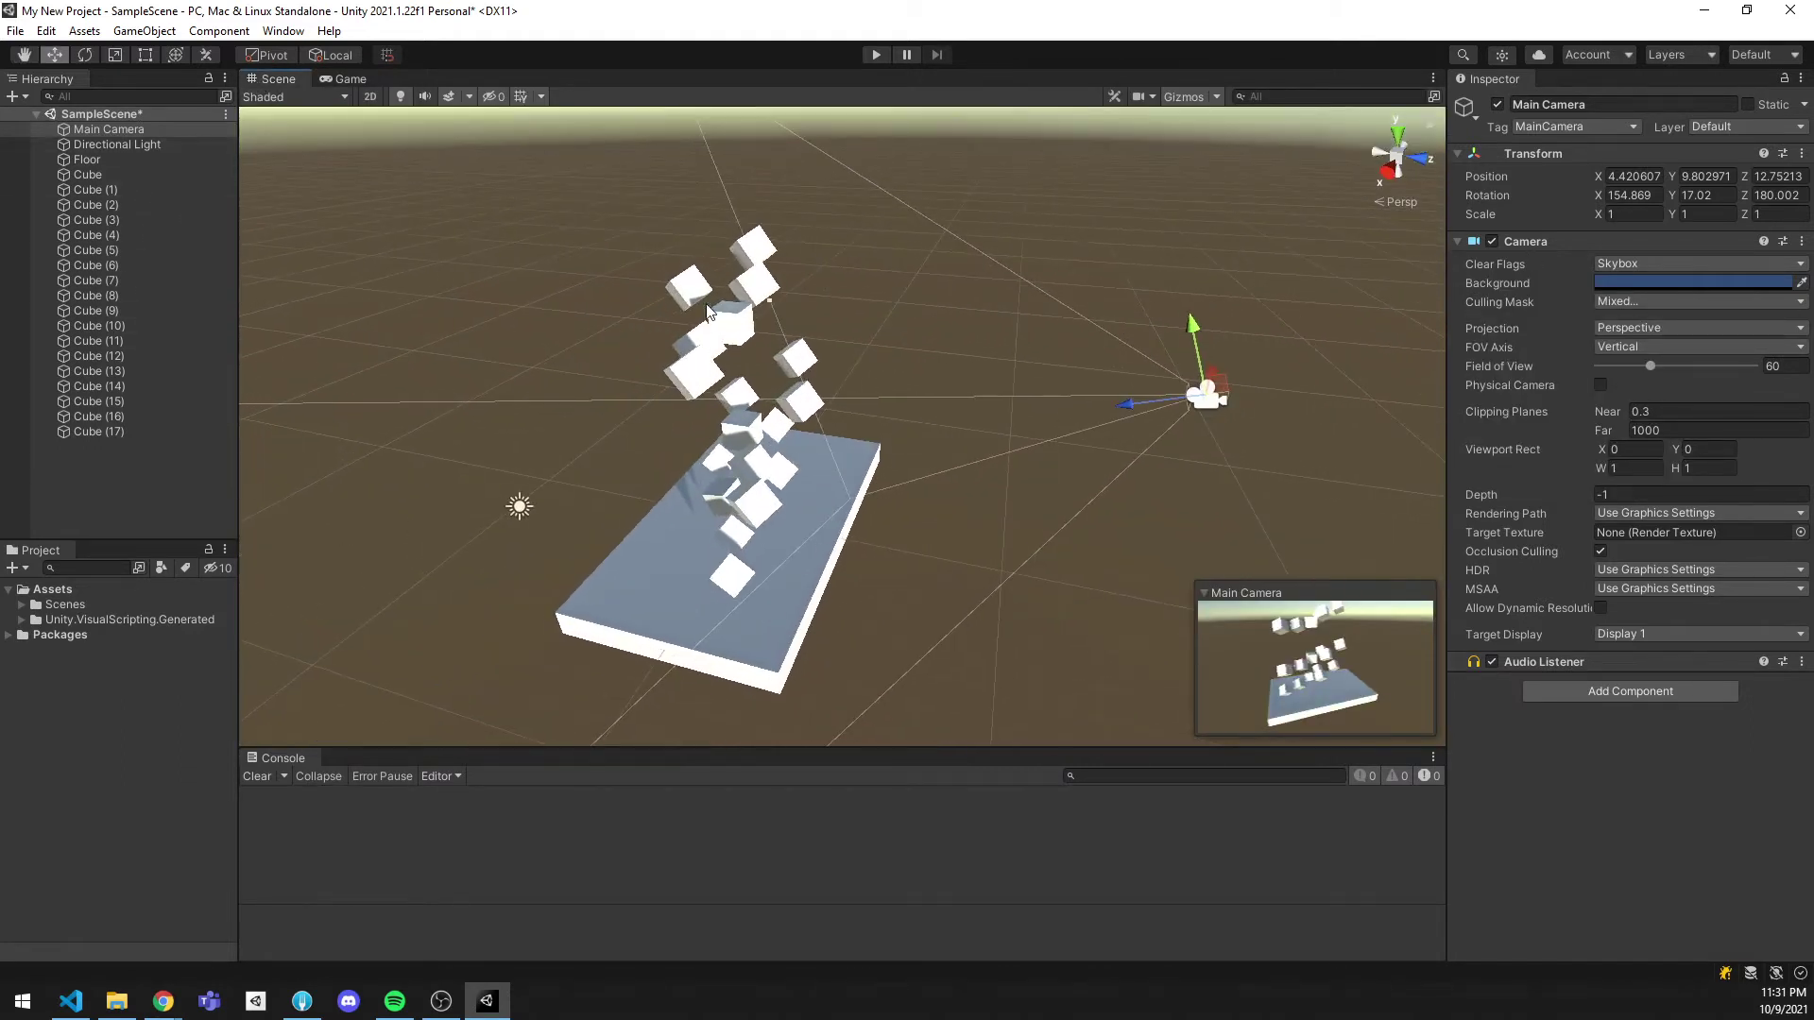
{"action": "left_click", "coordinate": [104, 132]}
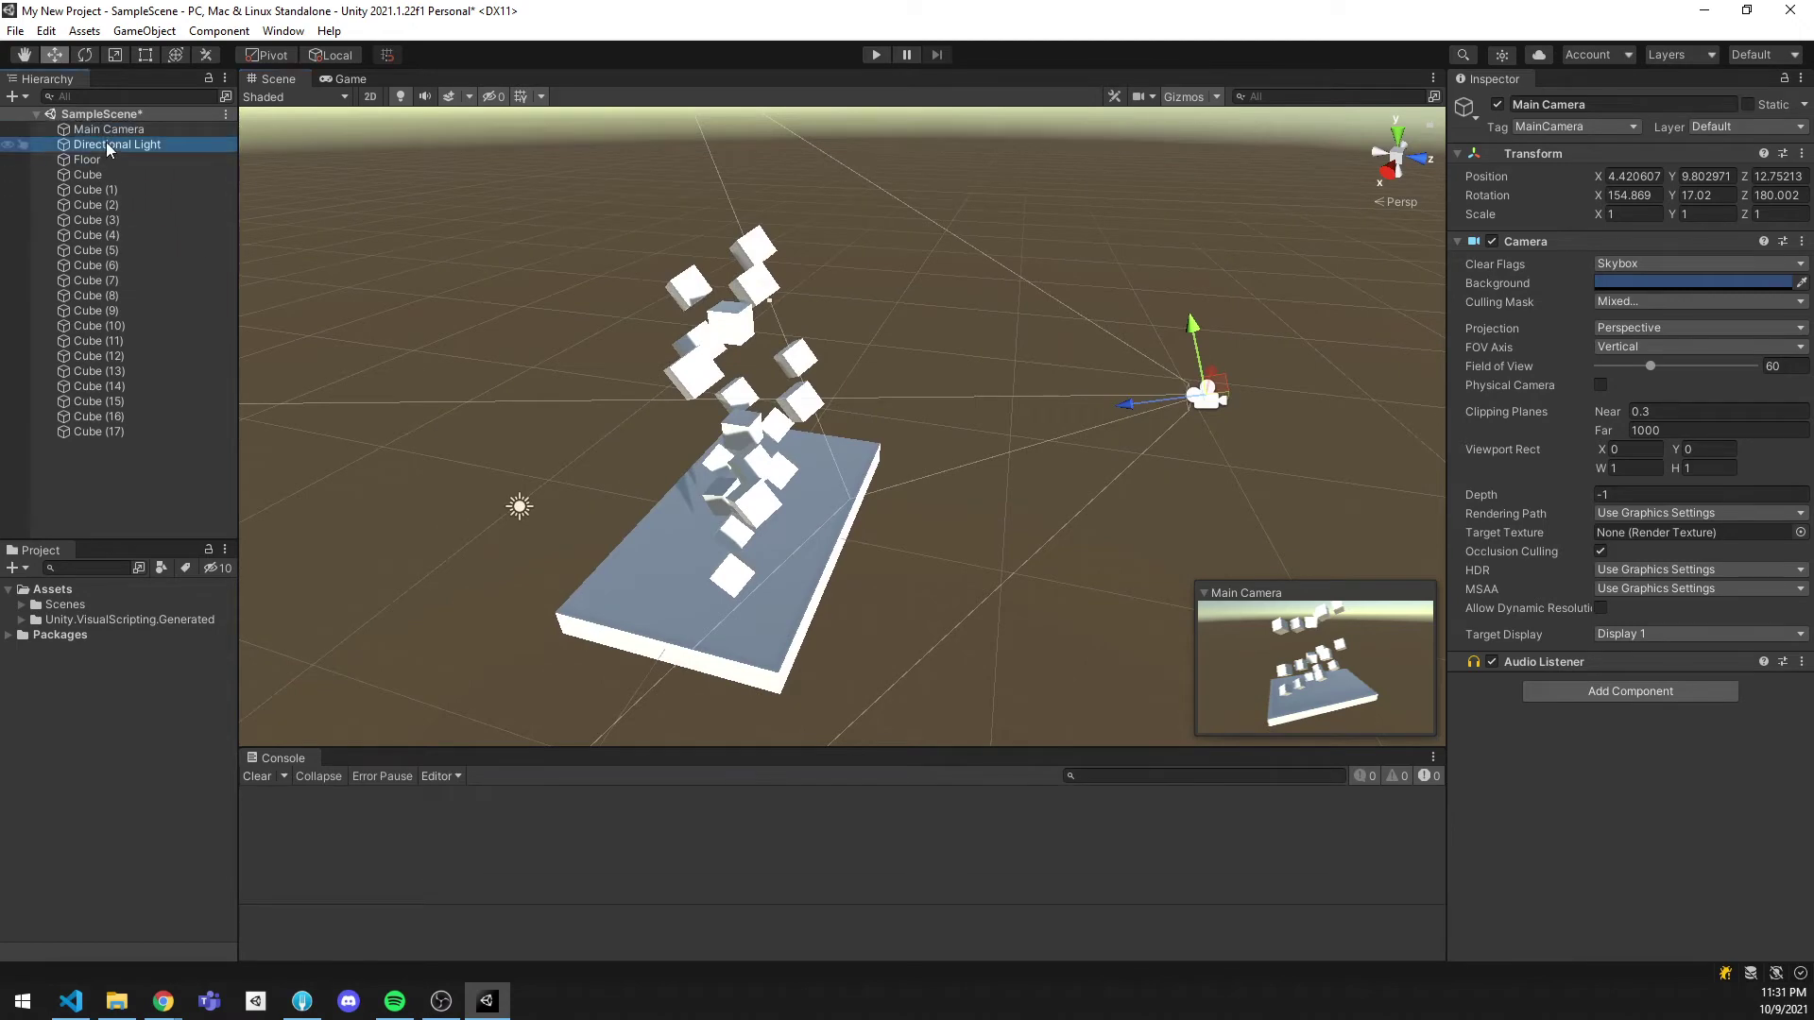
{"action": "left_click", "coordinate": [106, 149]}
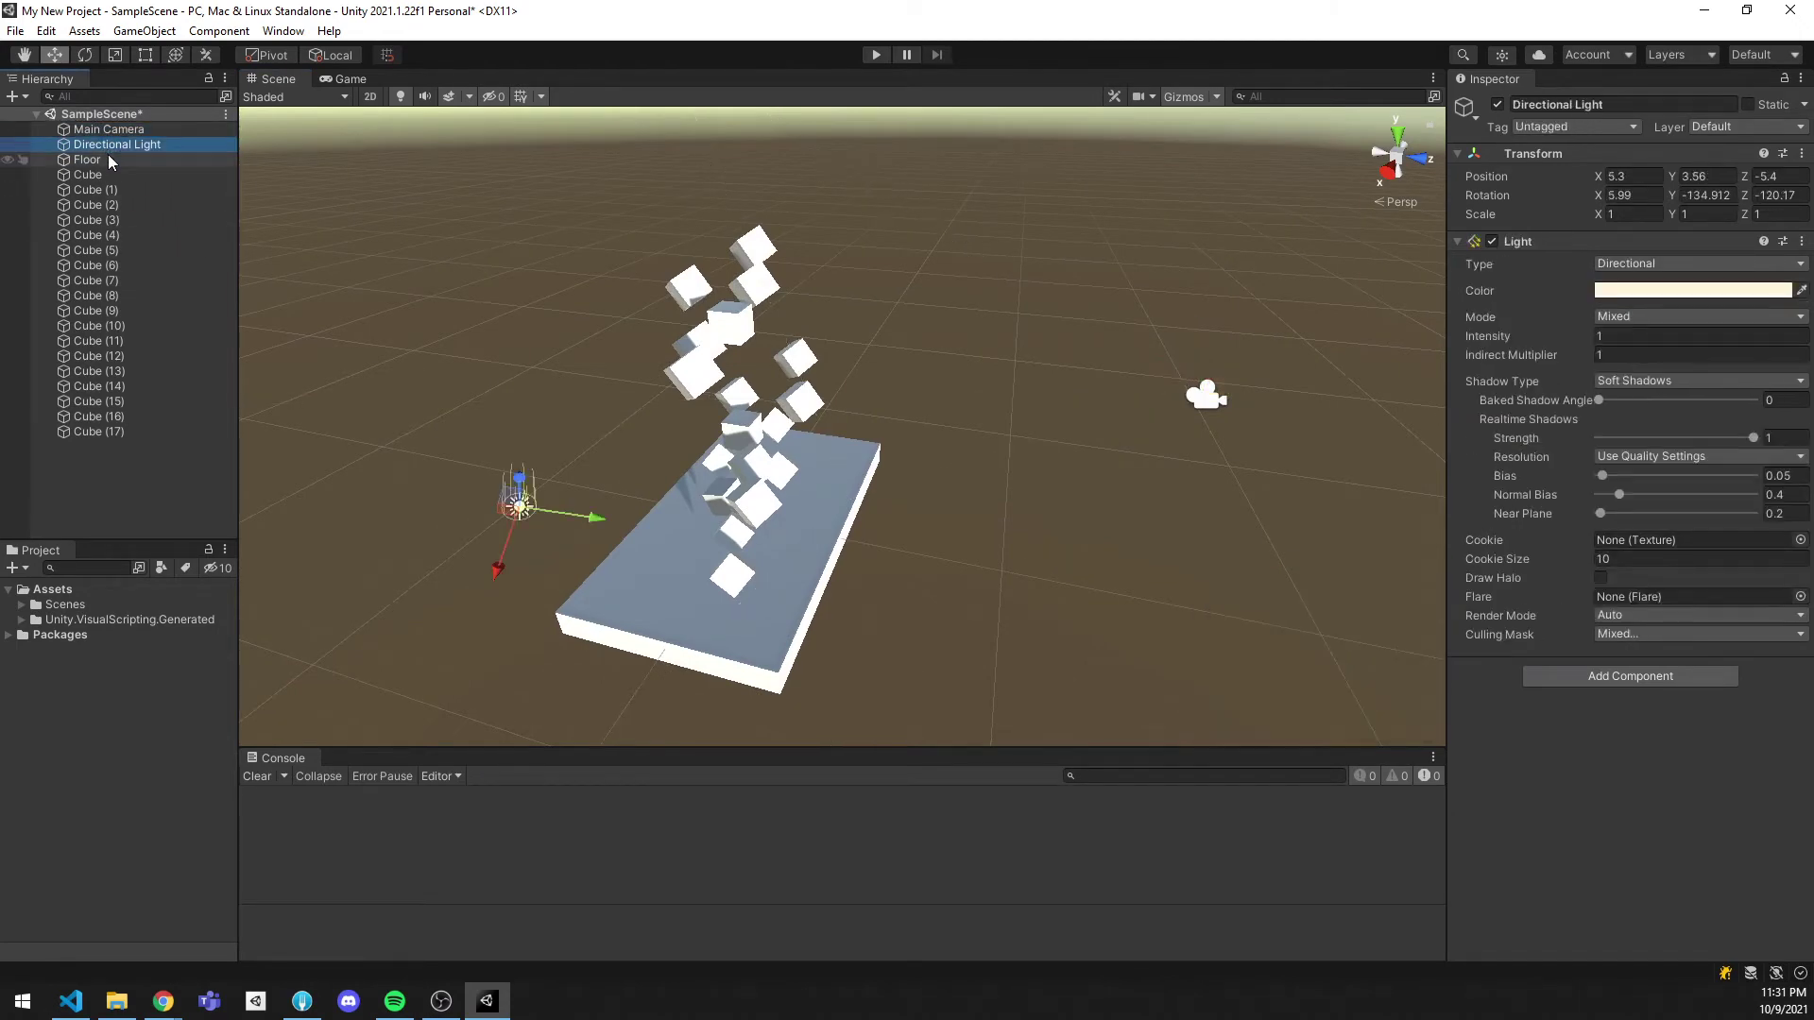
{"action": "left_click", "coordinate": [108, 157]}
{"action": "left_click", "coordinate": [111, 175]}
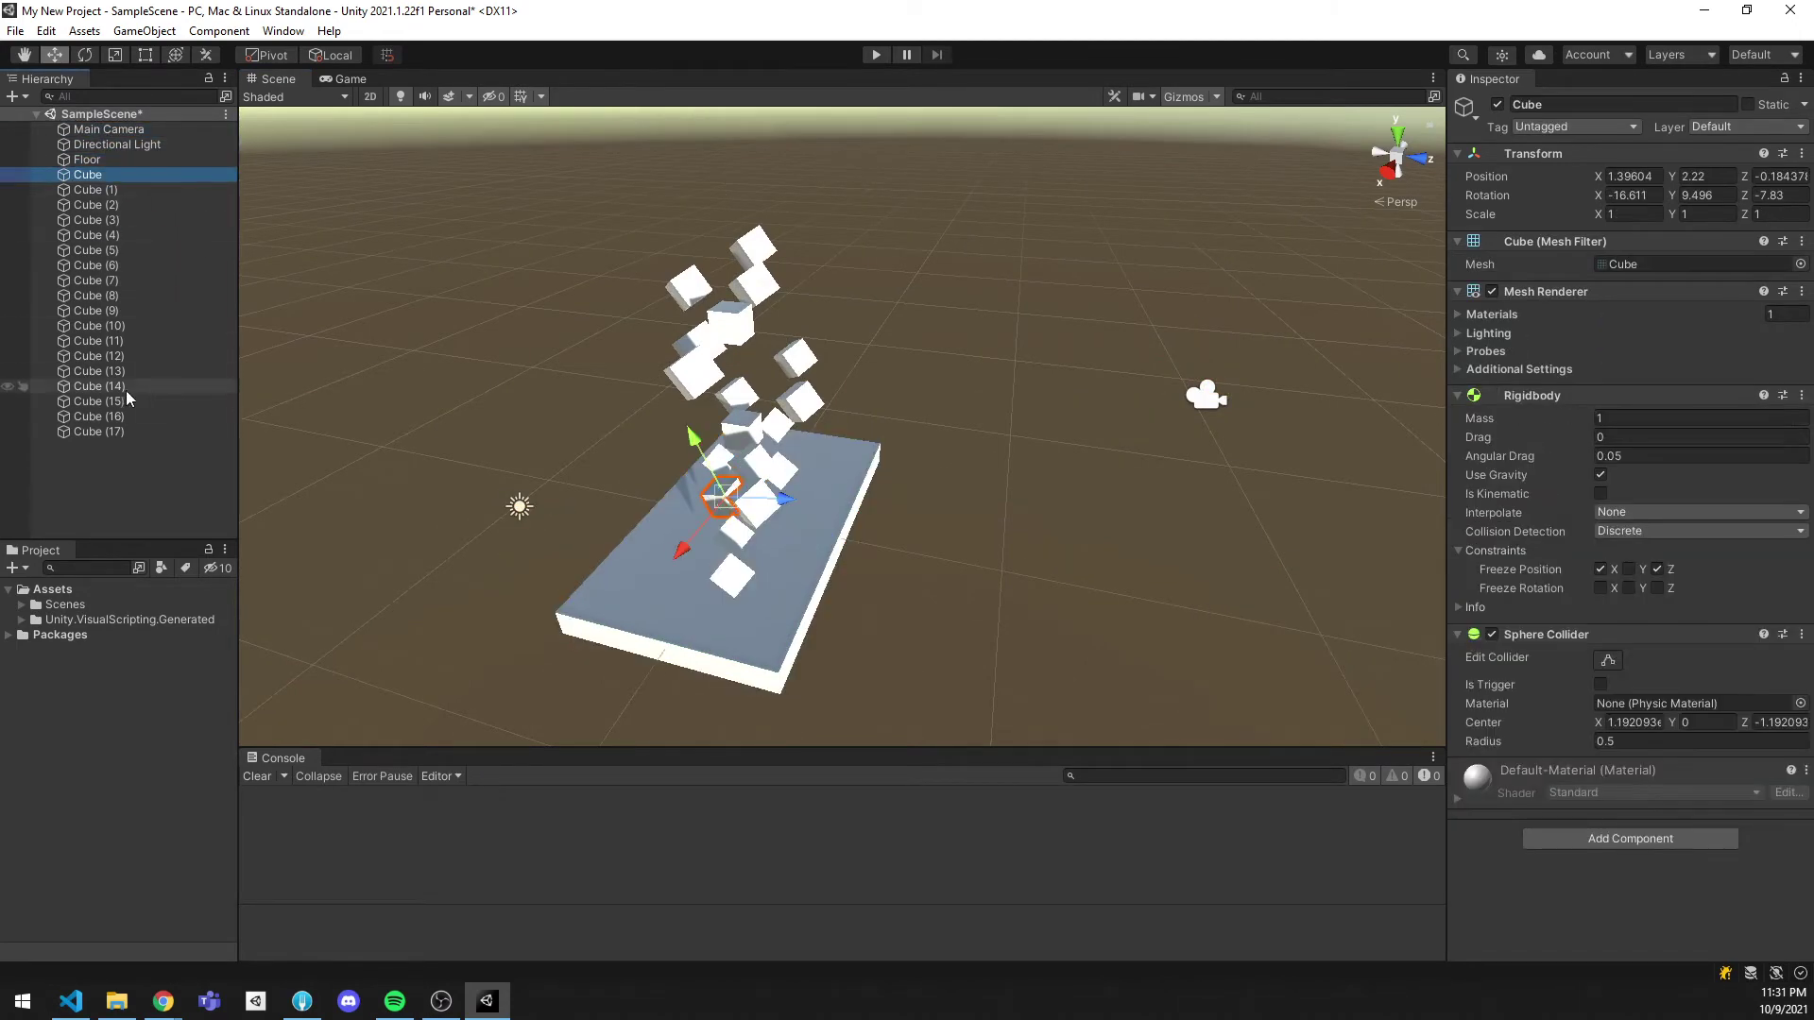
{"action": "left_click", "coordinate": [113, 432], "text": "shift"}
{"action": "left_click", "coordinate": [134, 163], "text": "ctrl"}
{"action": "left_click", "coordinate": [132, 150], "text": "ctrl"}
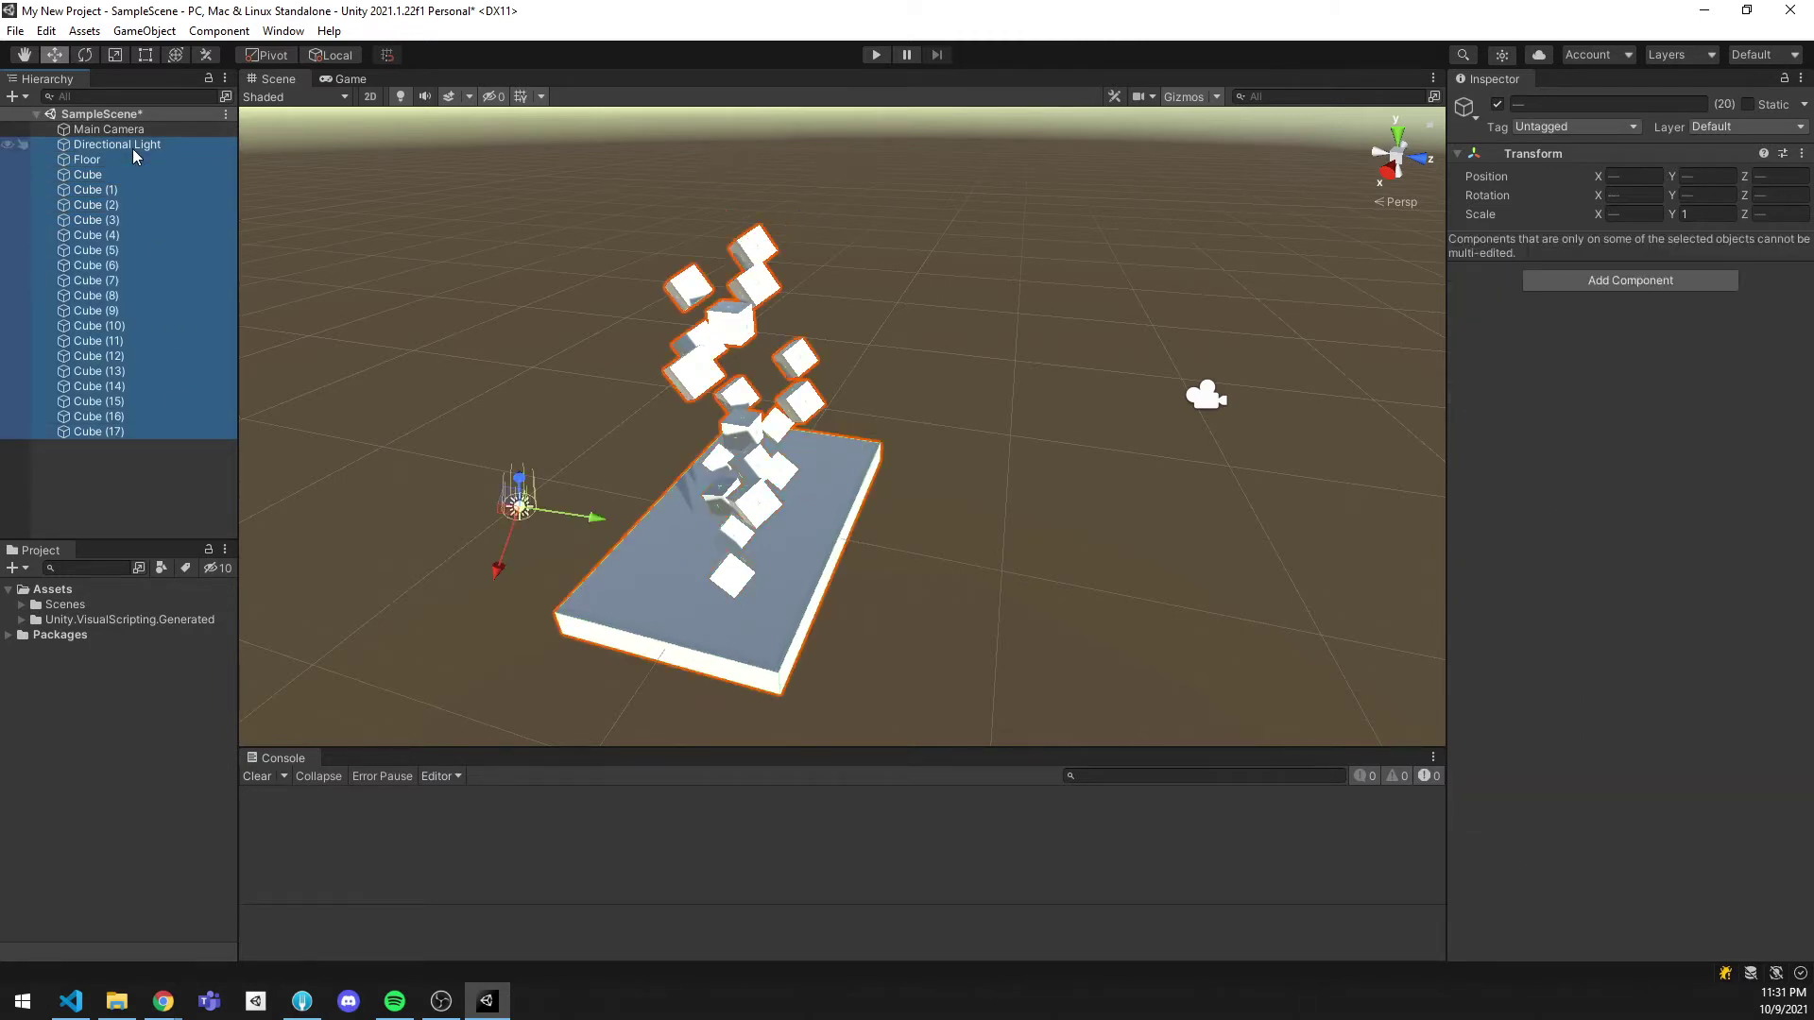
{"action": "key", "text": "Delete"}
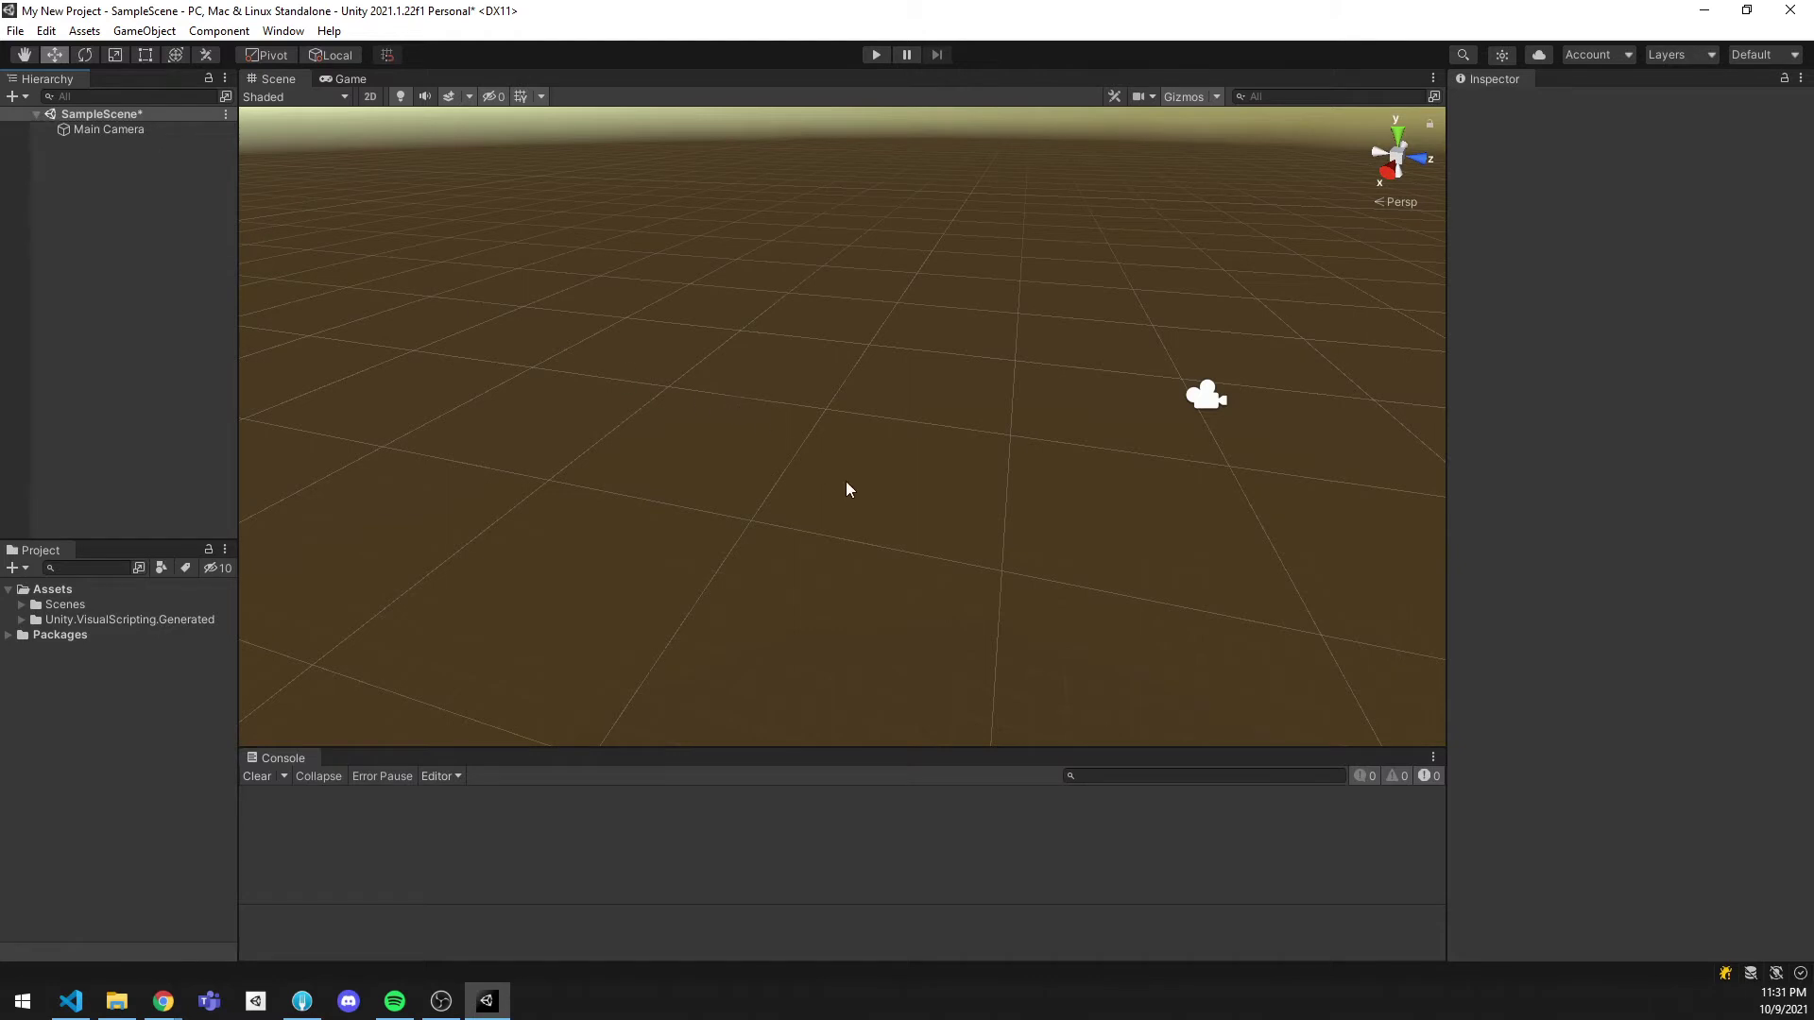
{"action": "right_click_drag", "start_coordinate": [898, 508], "coordinate": [614, 359]}
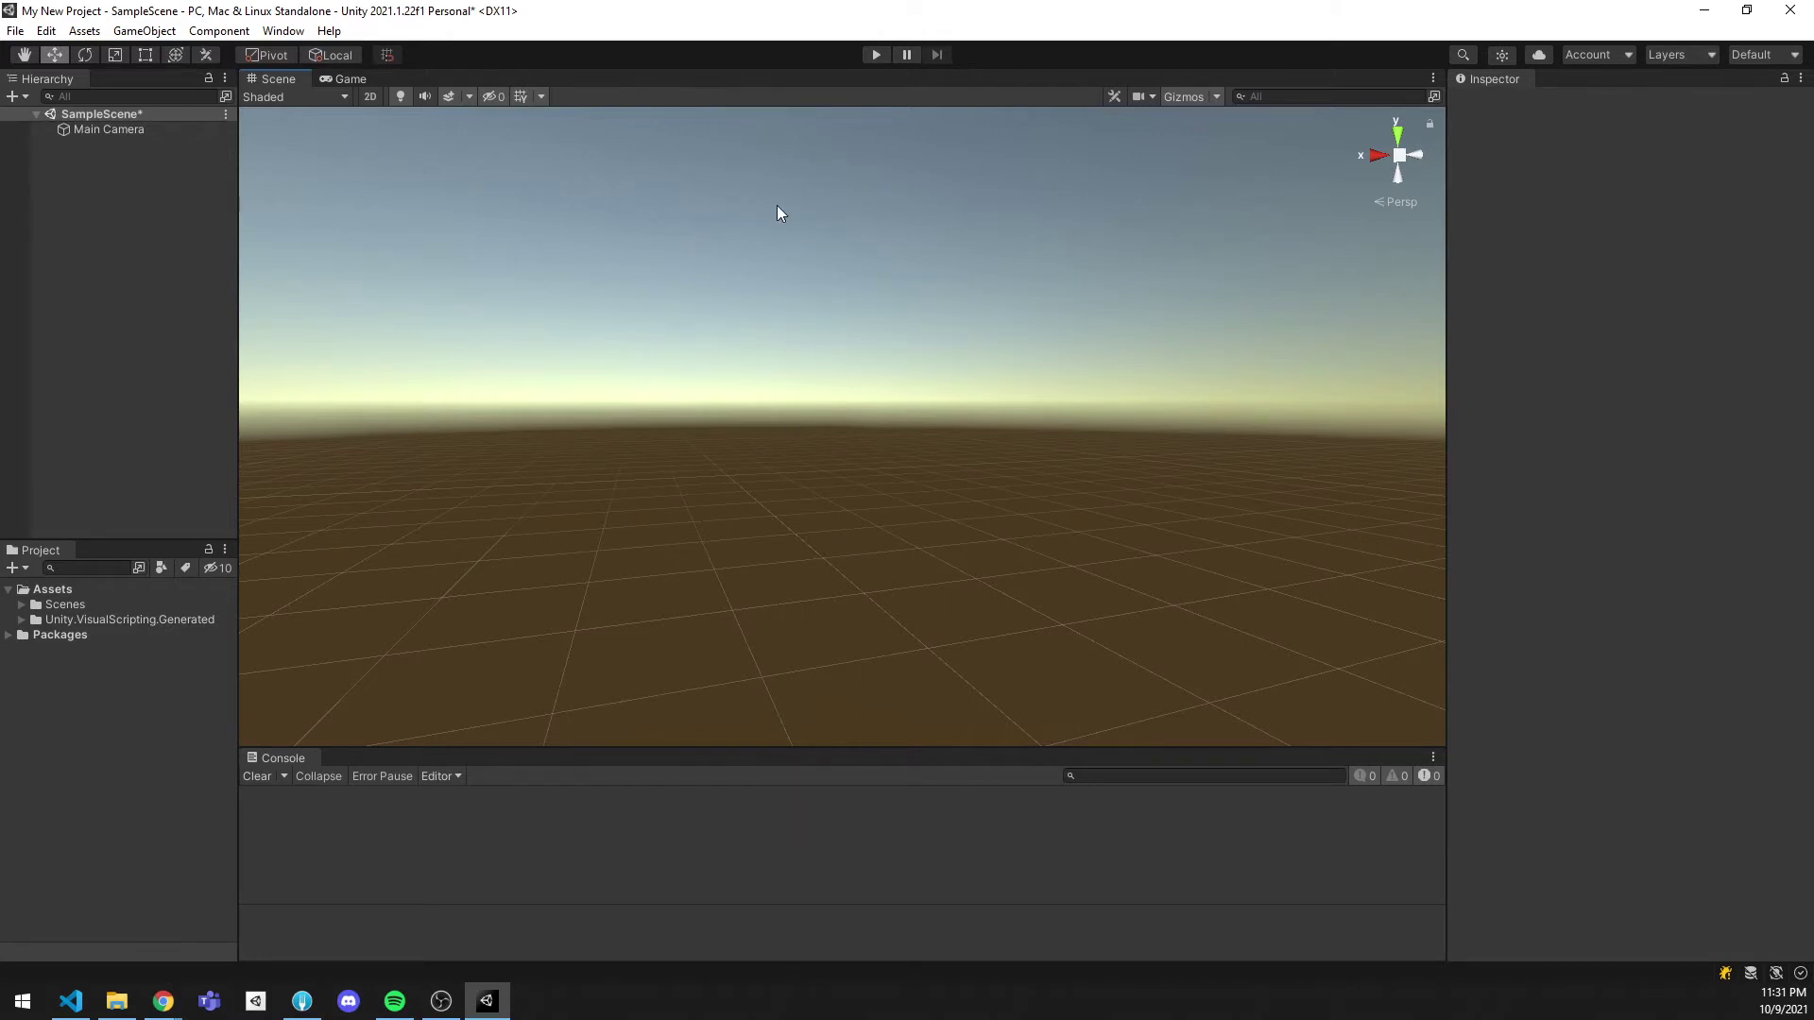
Step: Undo the deletion of the light, floor and cubes, and view the restored scene in the Game view
{"action": "left_click", "coordinate": [345, 79]}
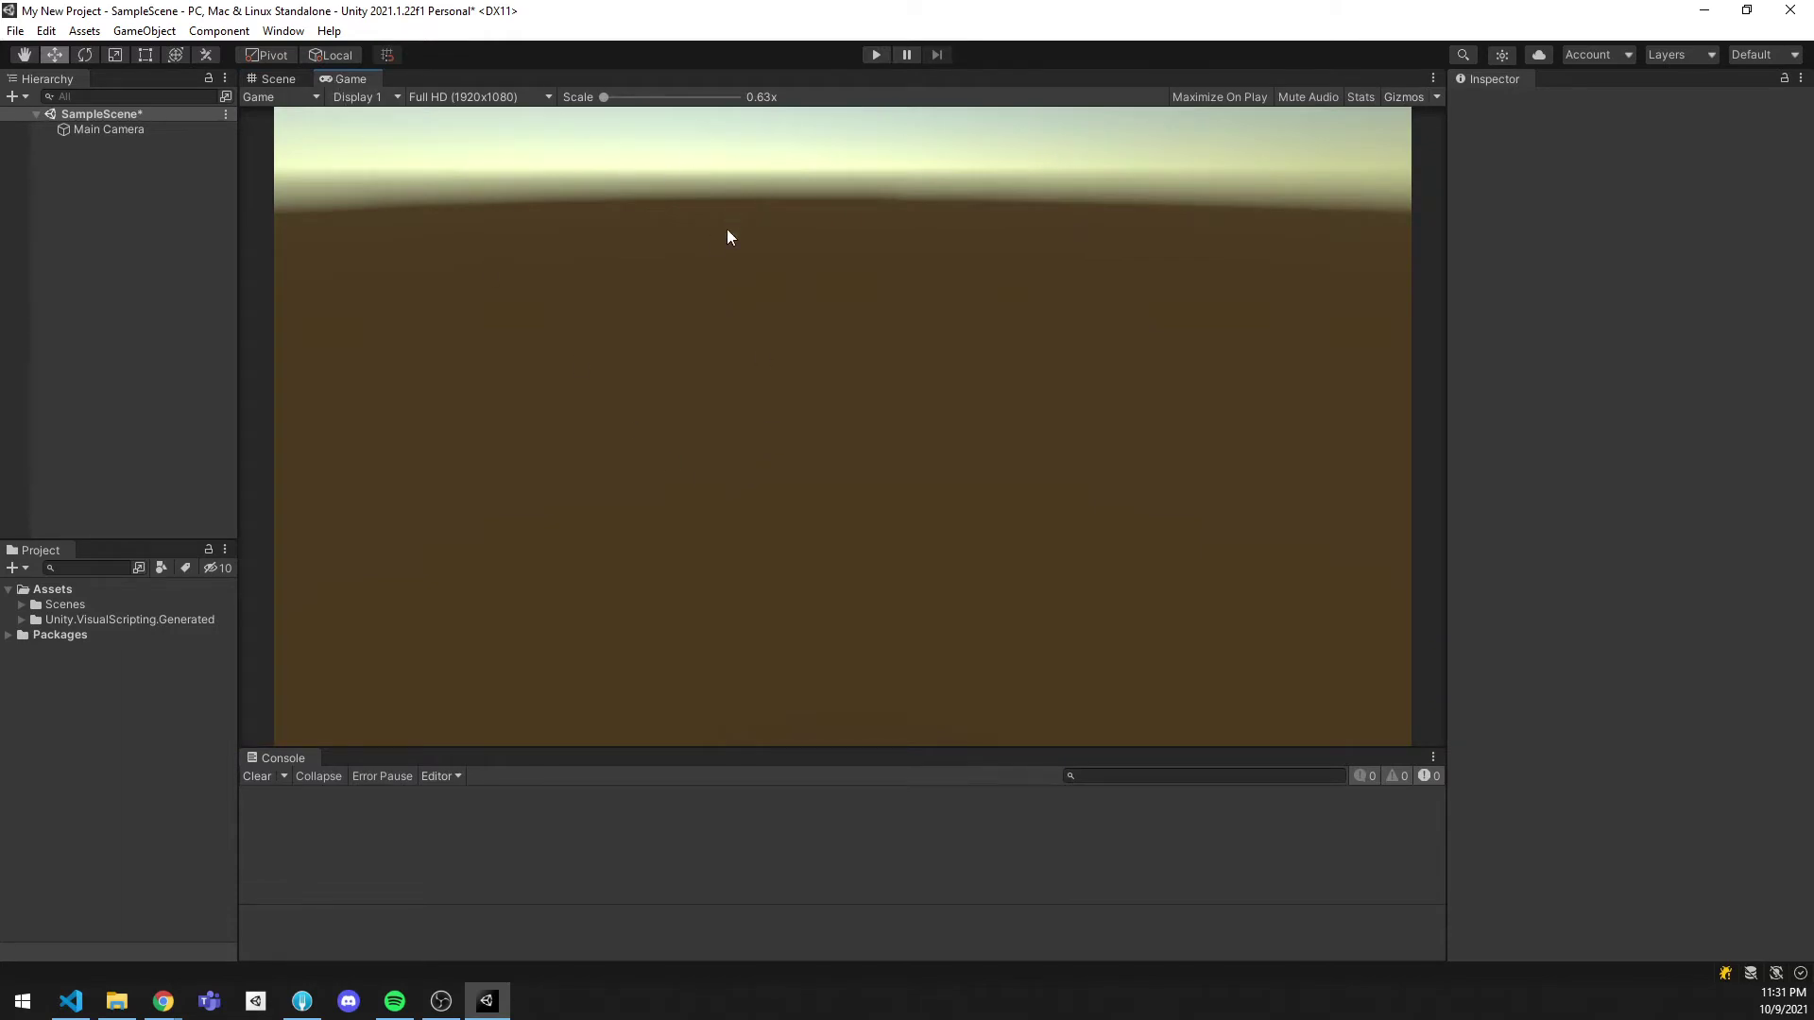
{"action": "left_click", "coordinate": [279, 79]}
{"action": "key", "text": "ctrl+z"}
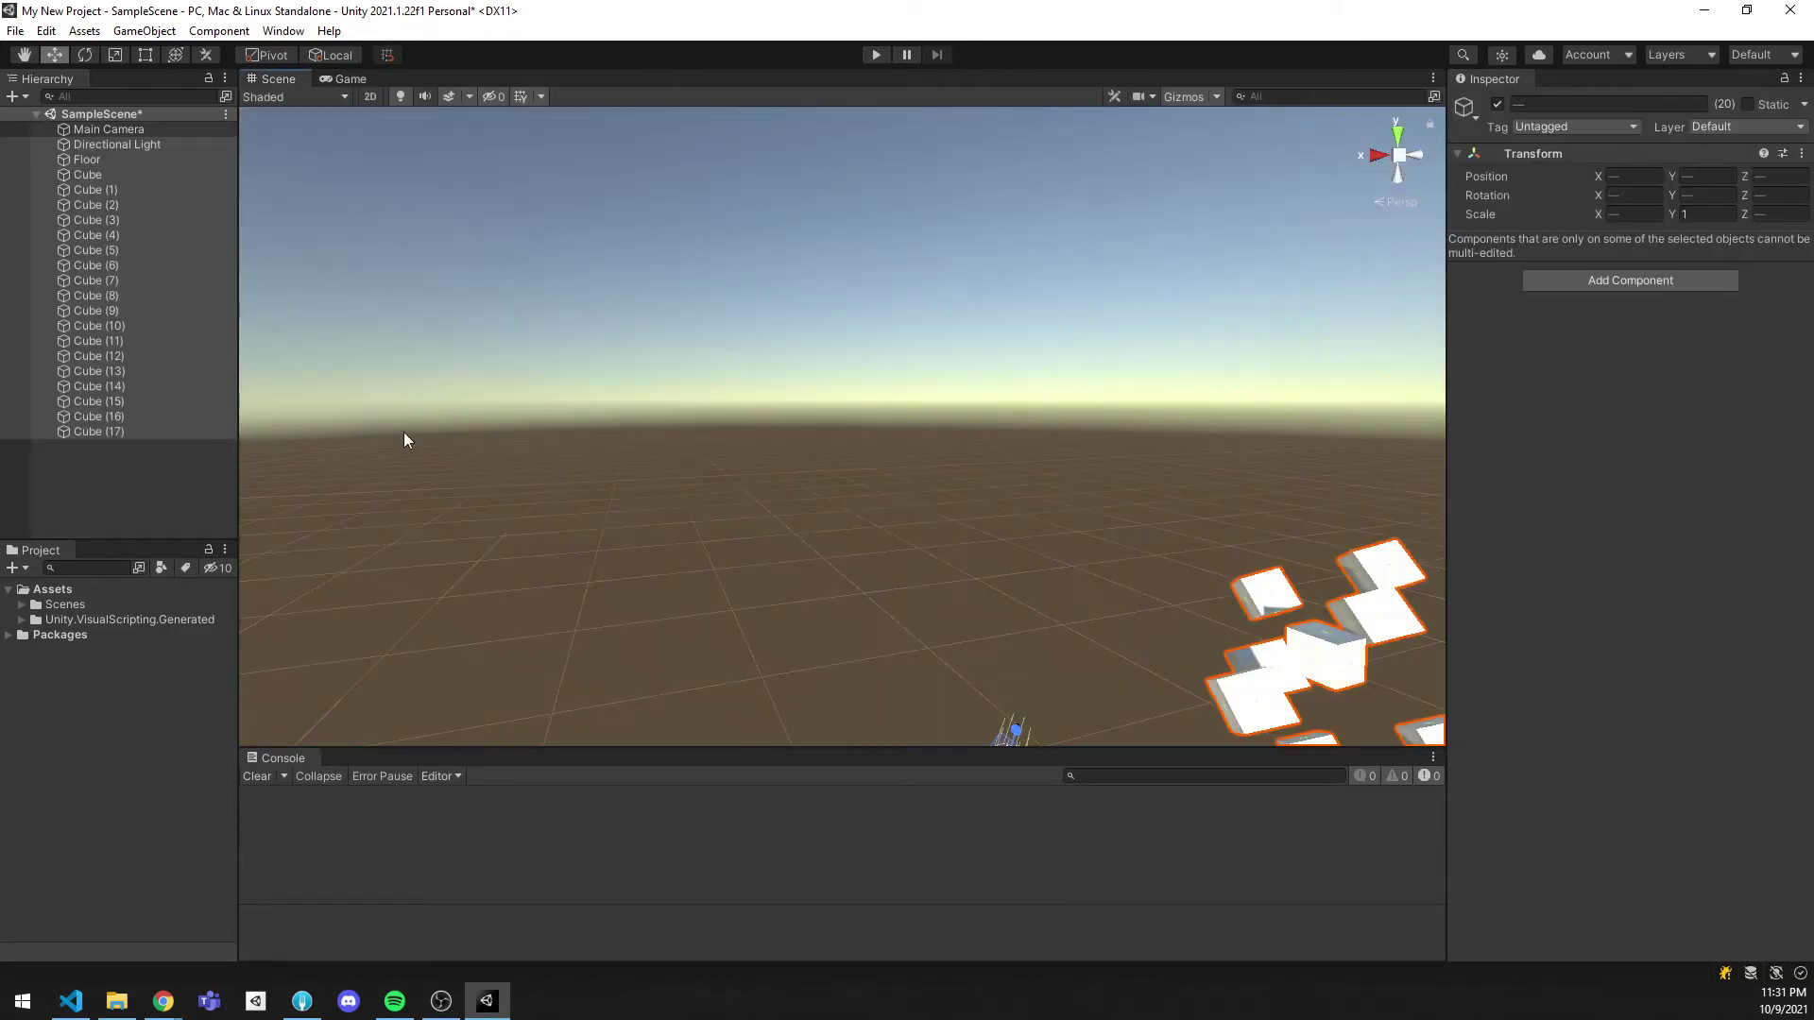
{"action": "right_click_drag", "start_coordinate": [846, 368], "coordinate": [859, 449]}
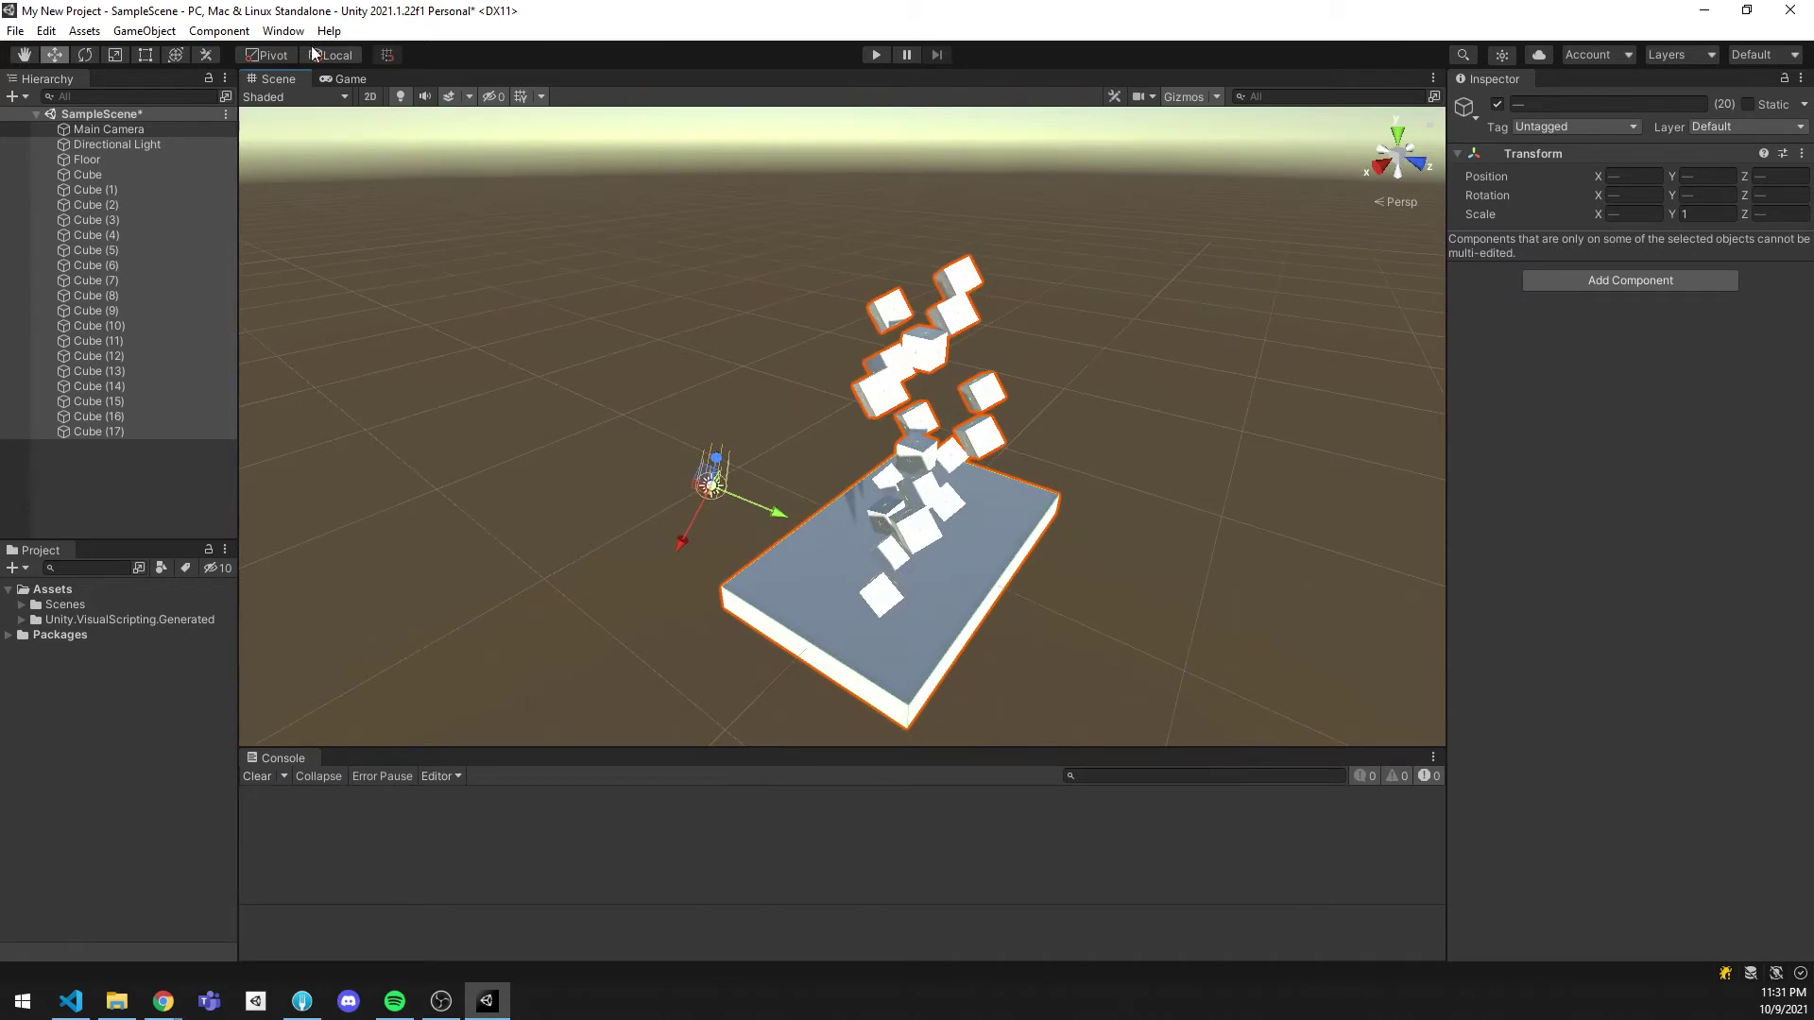
{"action": "left_click", "coordinate": [321, 76]}
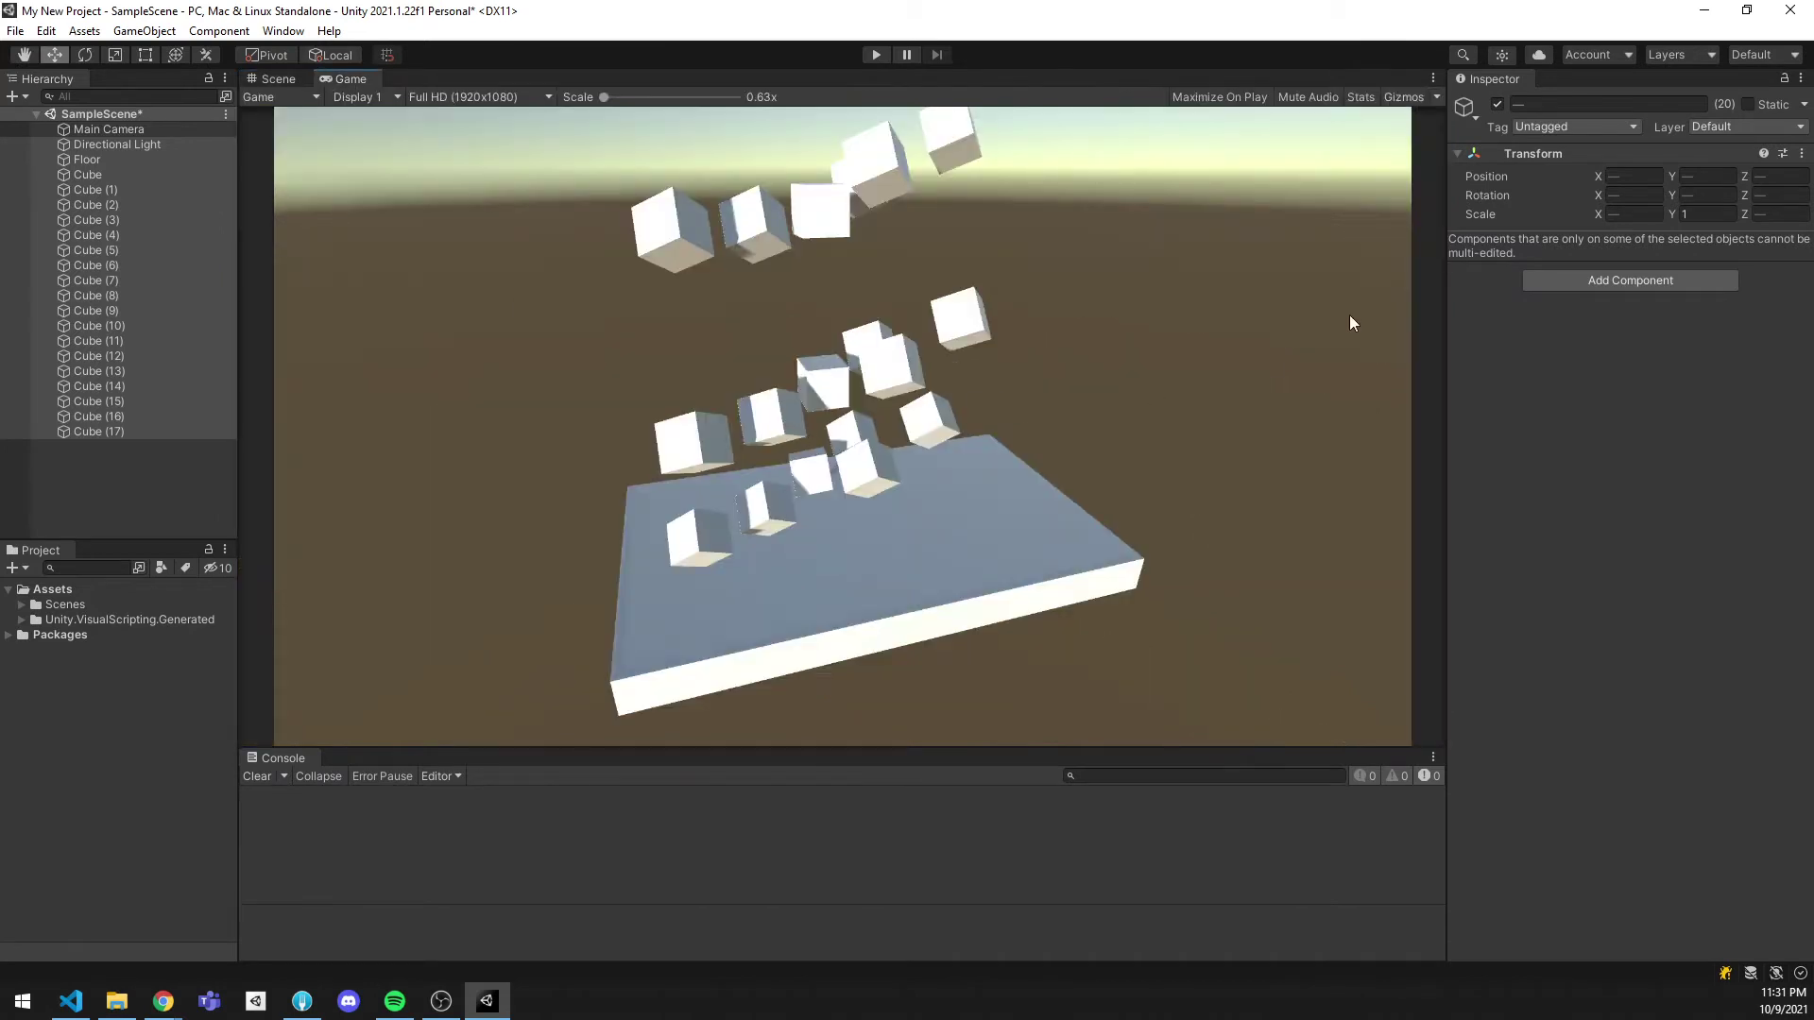
Step: Set the Main Camera's Clear Flags to Solid Color and change its background color to green (31793A)
{"action": "left_click", "coordinate": [133, 130]}
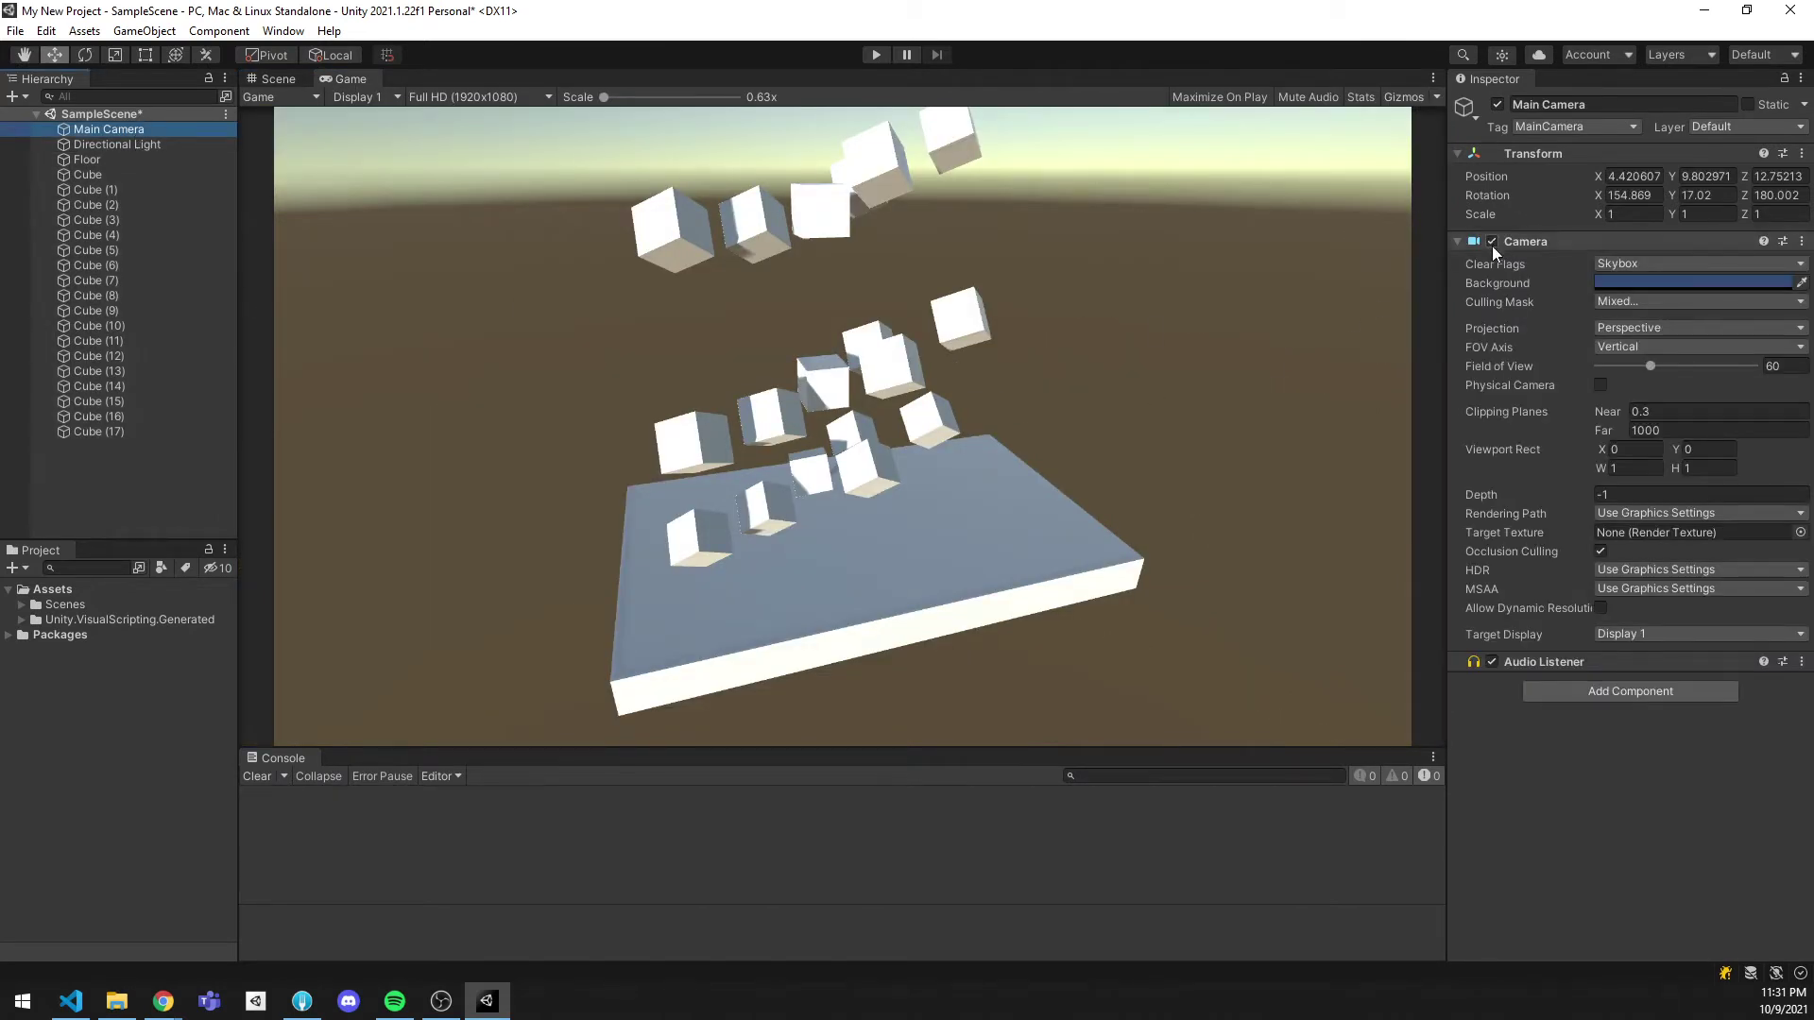
{"action": "left_click", "coordinate": [1655, 263]}
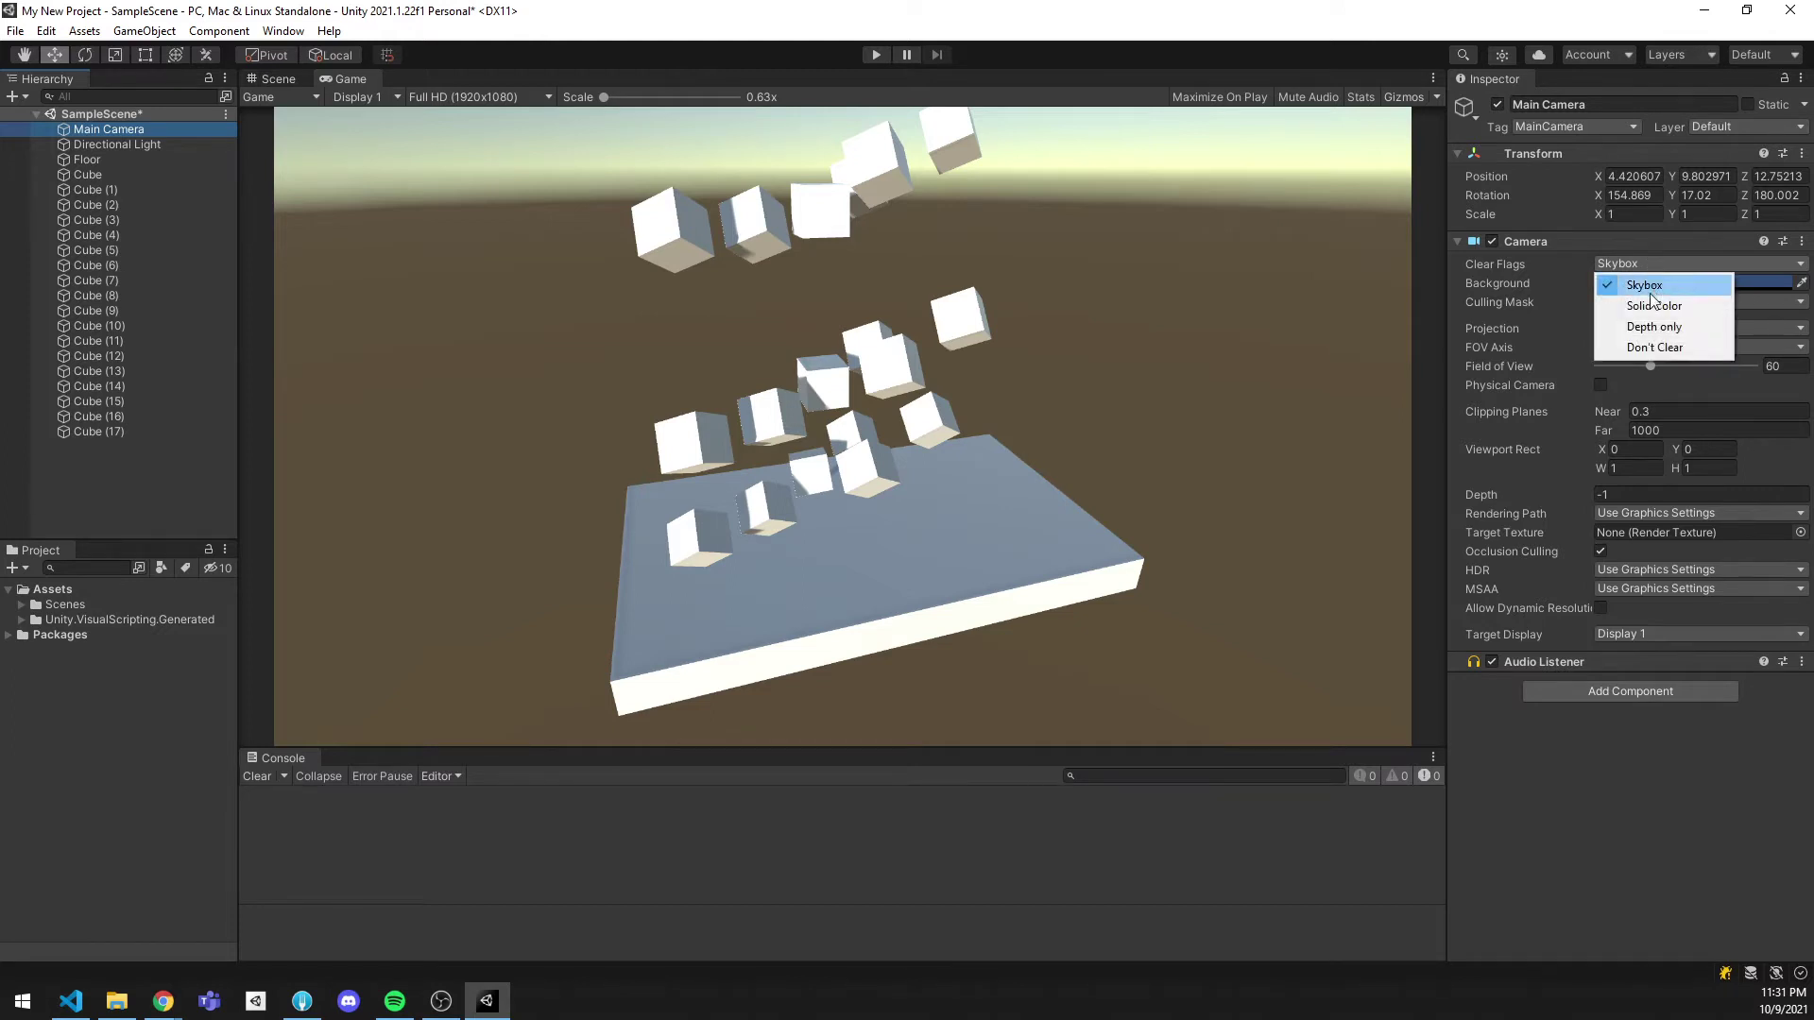
{"action": "left_click", "coordinate": [1645, 302]}
{"action": "left_click", "coordinate": [1640, 284]}
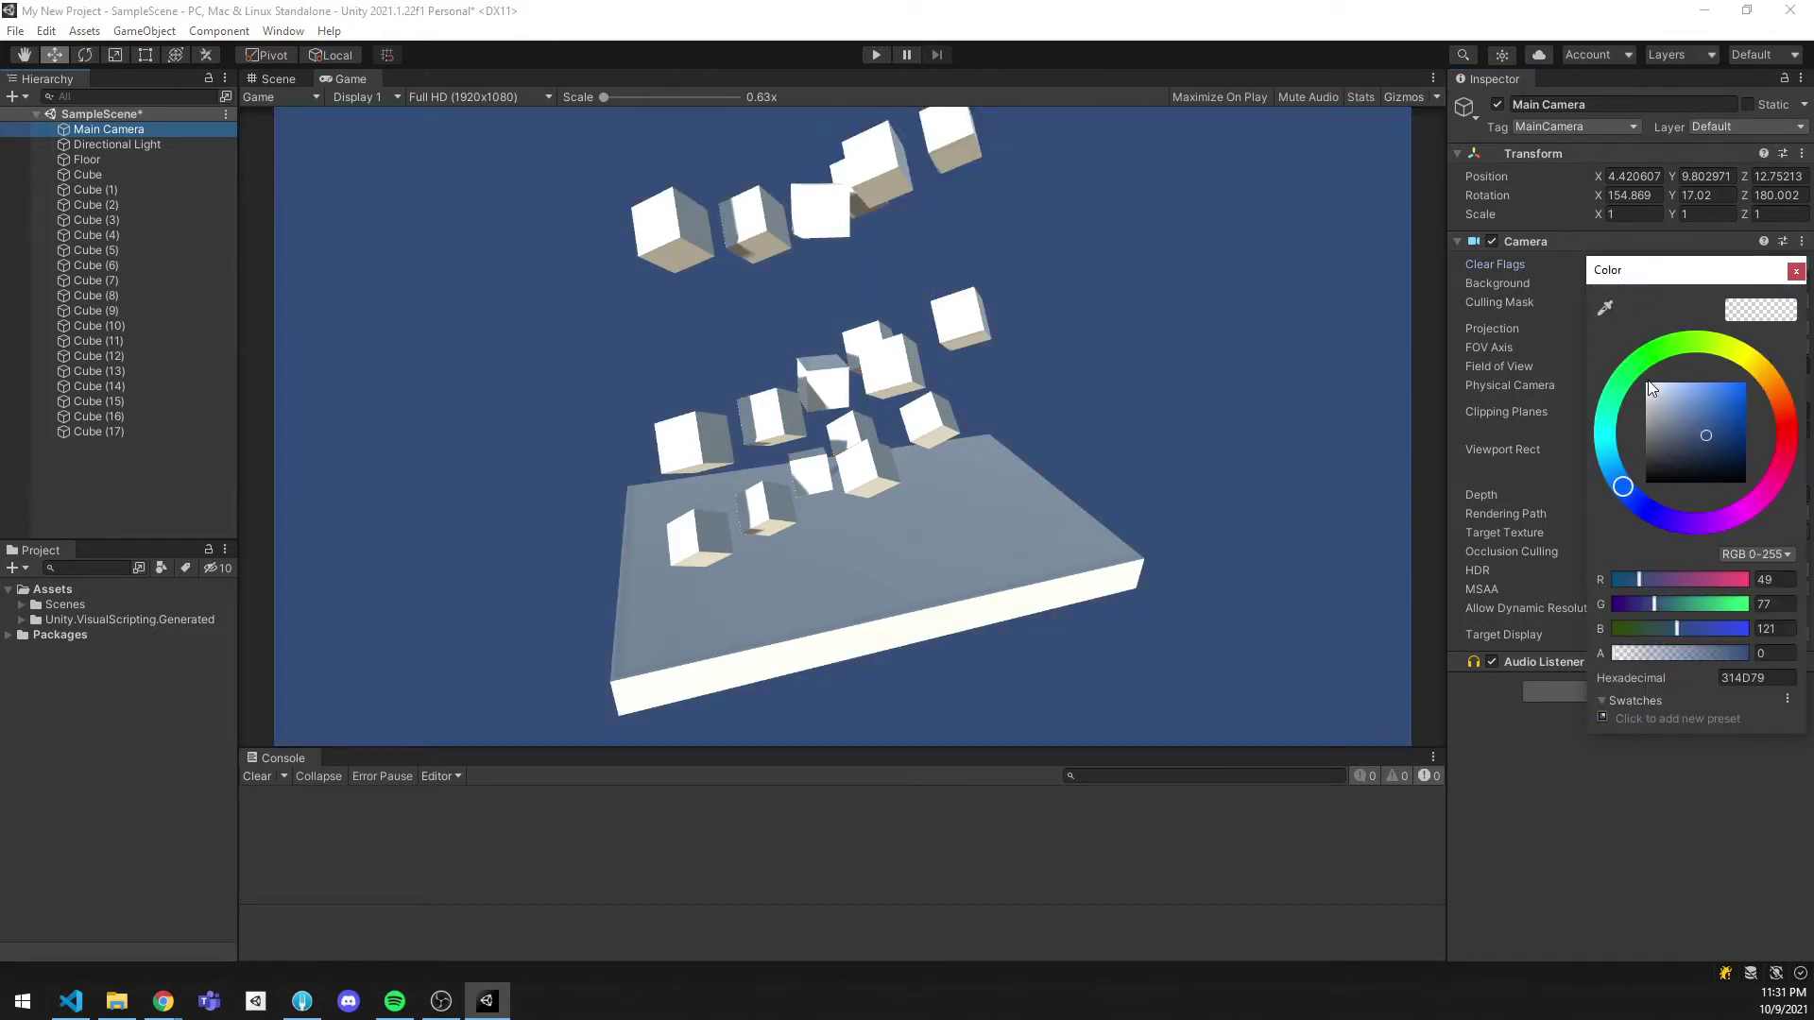
{"action": "mouse_move", "coordinate": [1649, 363]}
{"action": "left_mouse_down"}
{"action": "mouse_move", "coordinate": [1600, 402]}
{"action": "mouse_move", "coordinate": [1685, 359]}
{"action": "mouse_move", "coordinate": [1714, 410]}
{"action": "mouse_move", "coordinate": [1637, 359]}
{"action": "left_mouse_up"}
{"action": "left_click", "coordinate": [1795, 271]}
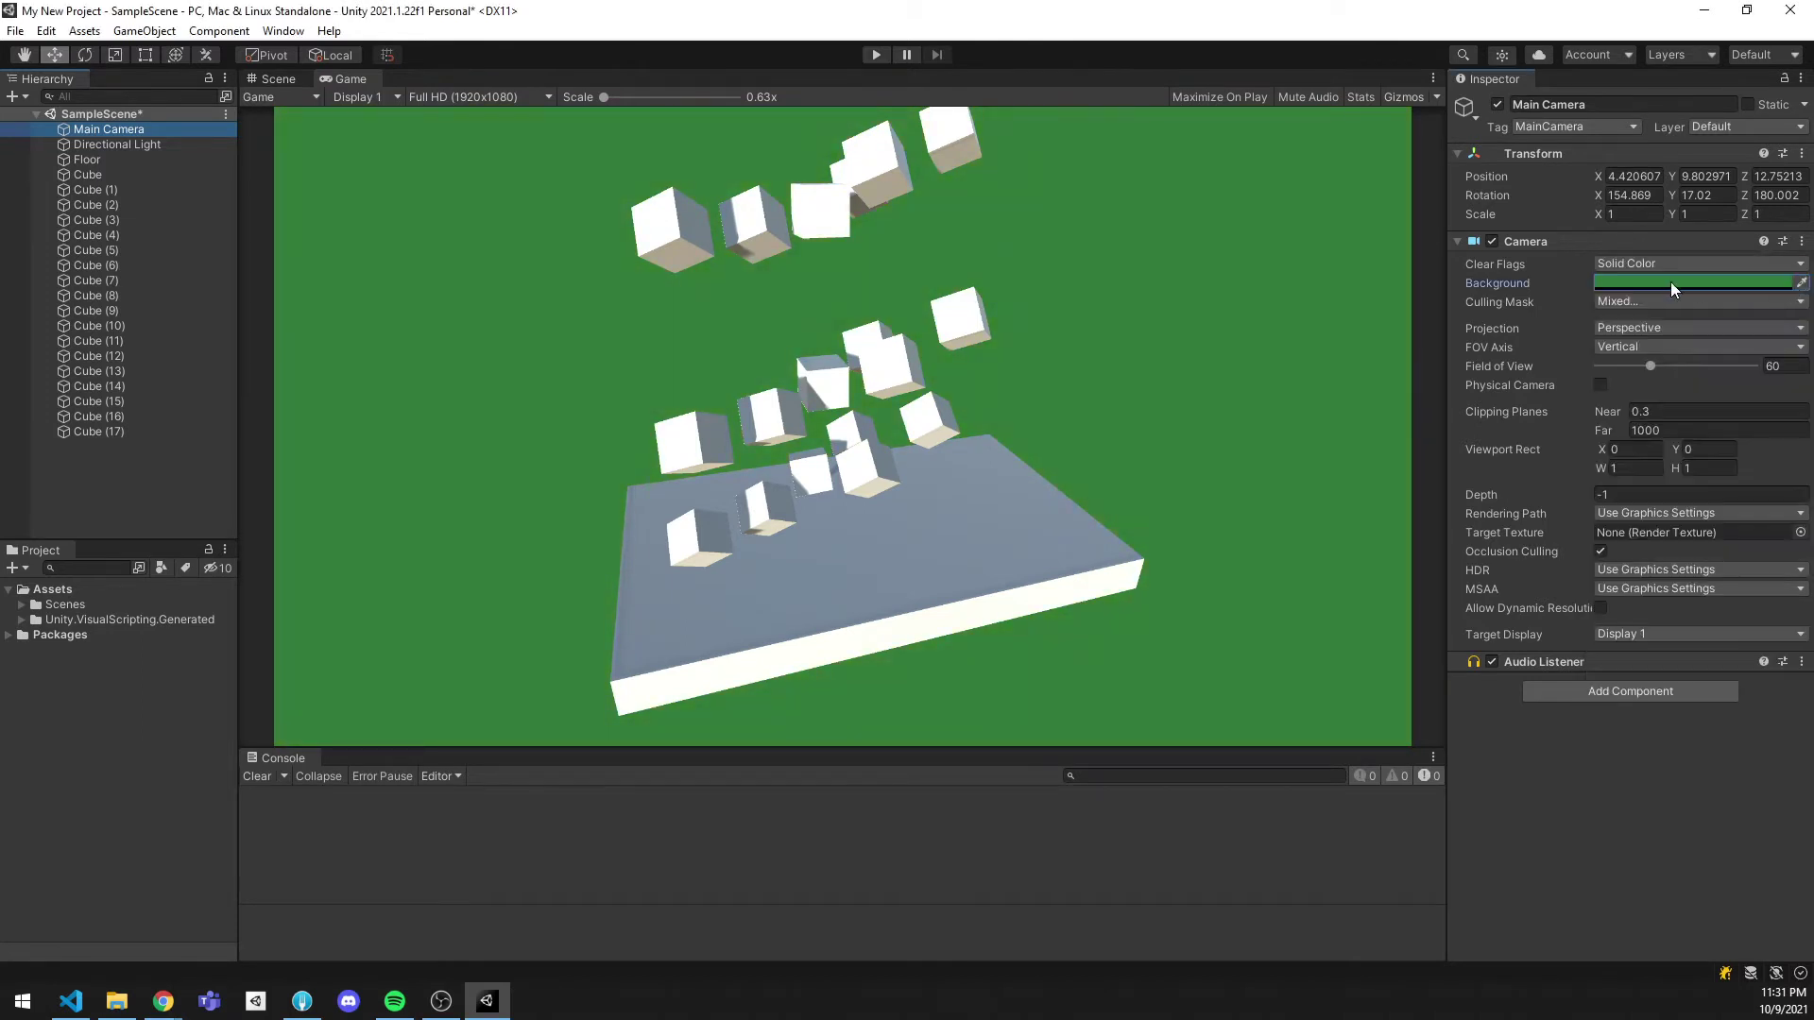
Step: Try the Depth only option for the camera's Clear Flags, followed by Don't Clear
{"action": "left_click", "coordinate": [1790, 263]}
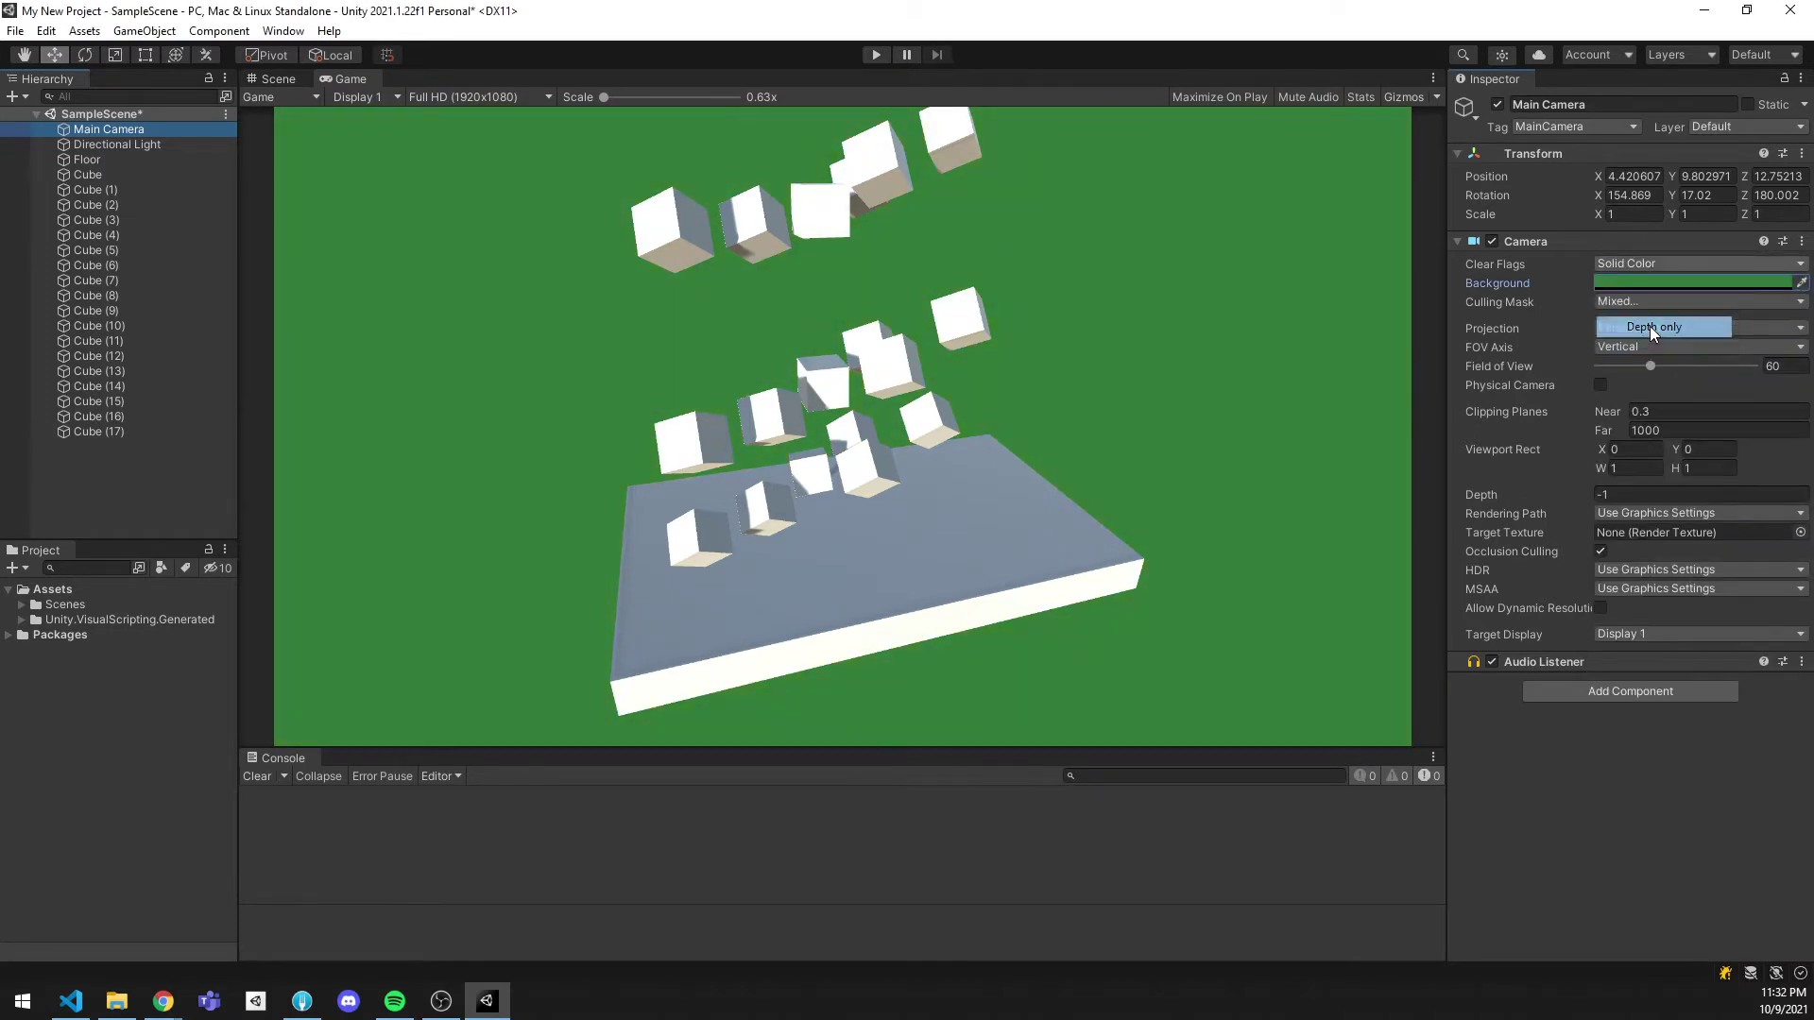
{"action": "left_click", "coordinate": [1651, 327]}
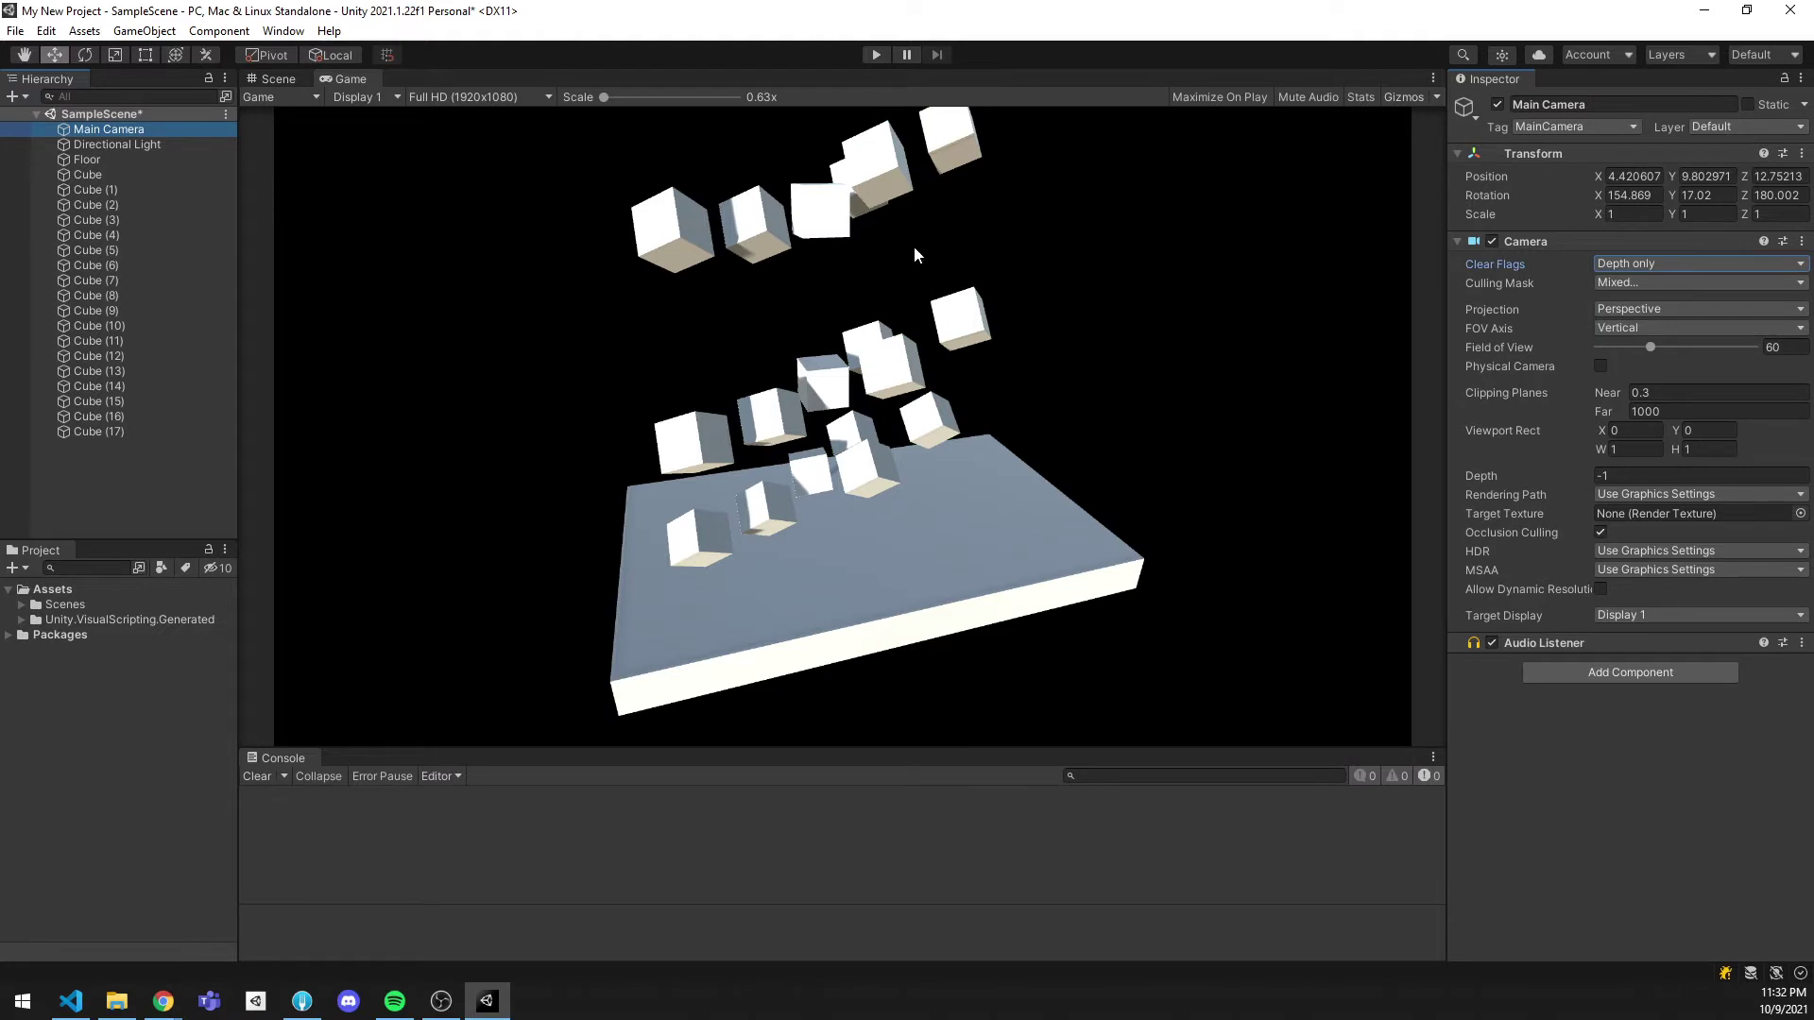
{"action": "left_click", "coordinate": [1713, 263]}
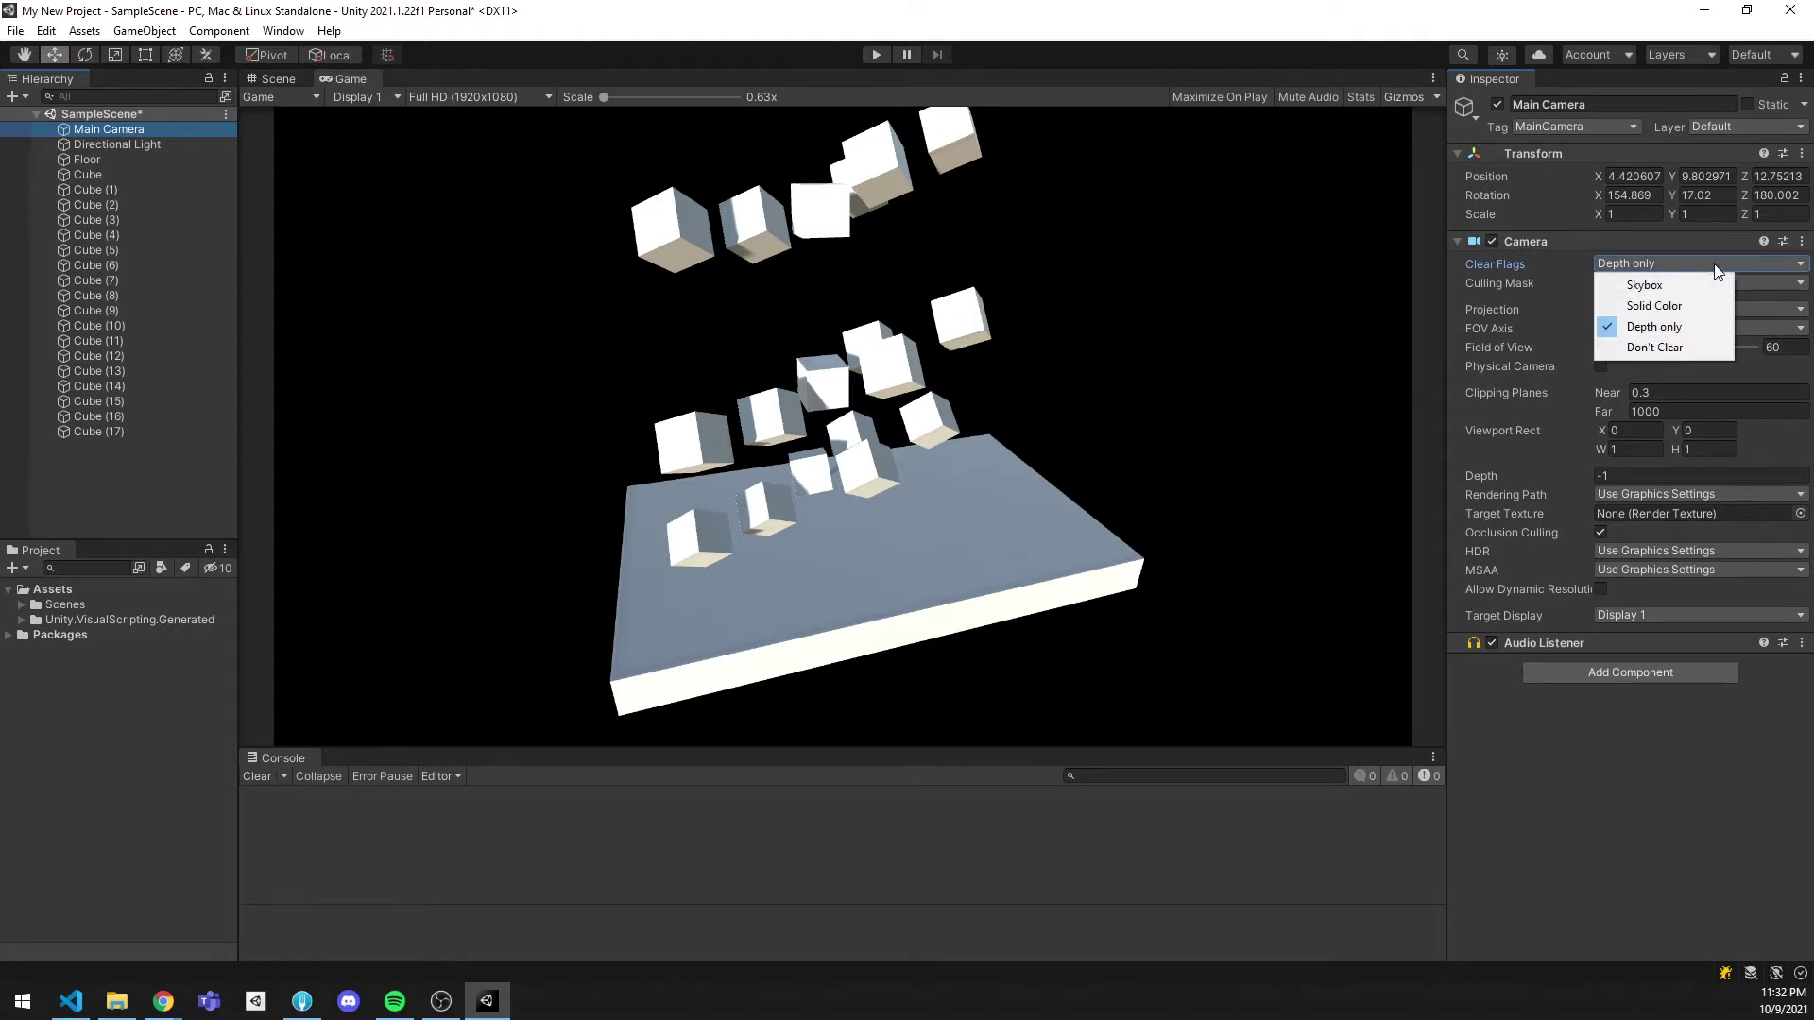
{"action": "left_click", "coordinate": [1681, 345]}
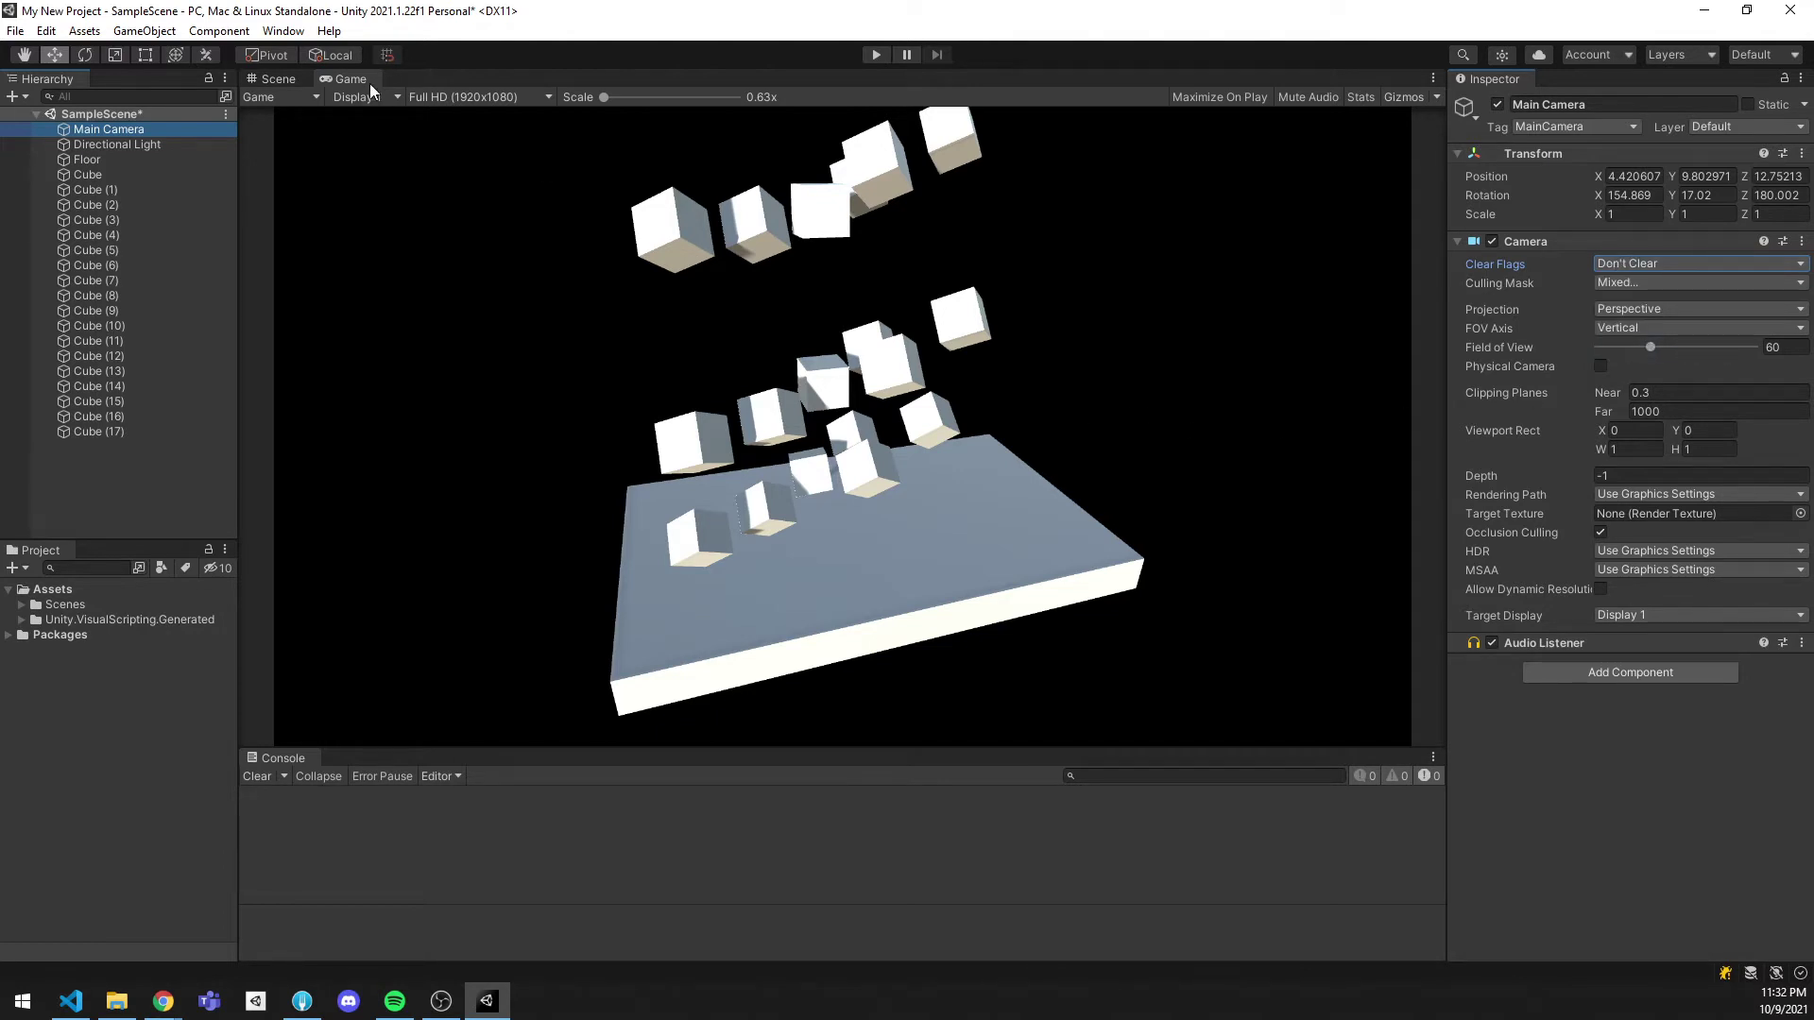
Step: Dock an enlarged Game view beside the Scene view and rotate the Main Camera slightly, to about X 154.9, Y 20.8, Z 181.6
{"action": "left_click_drag", "start_coordinate": [370, 84], "coordinate": [1266, 439]}
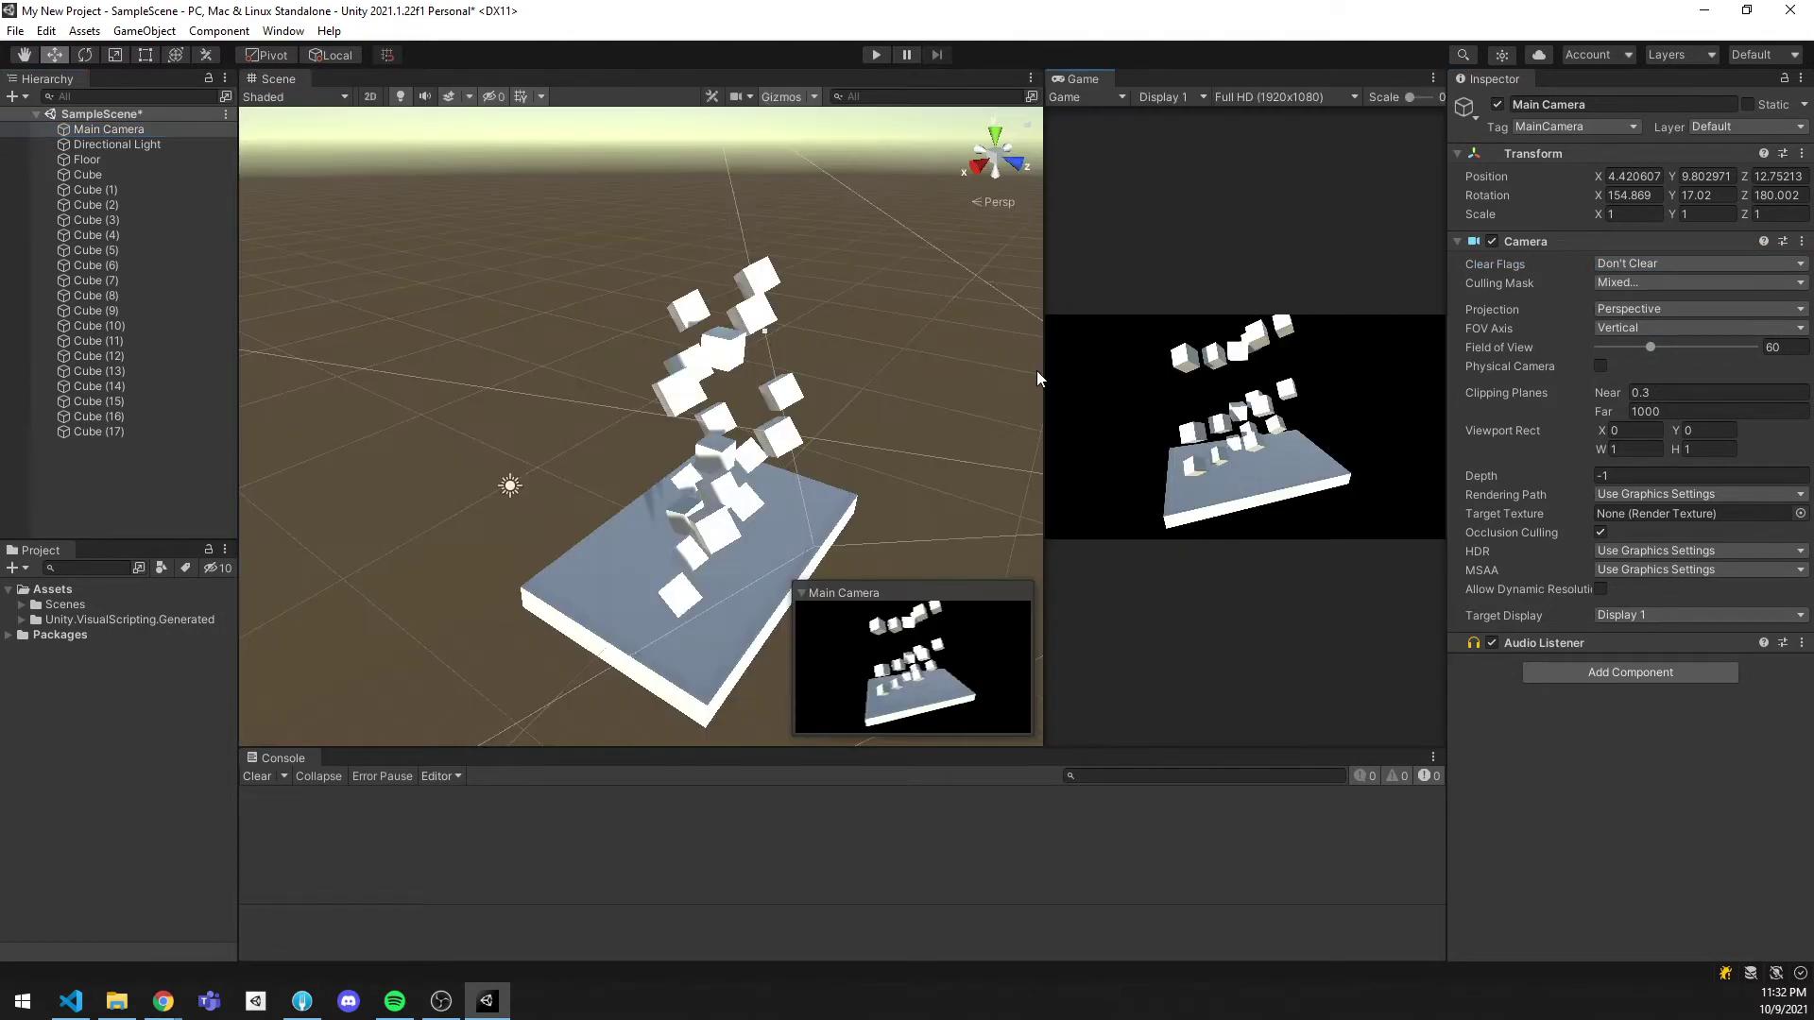
{"action": "left_click_drag", "start_coordinate": [1037, 378], "coordinate": [725, 397]}
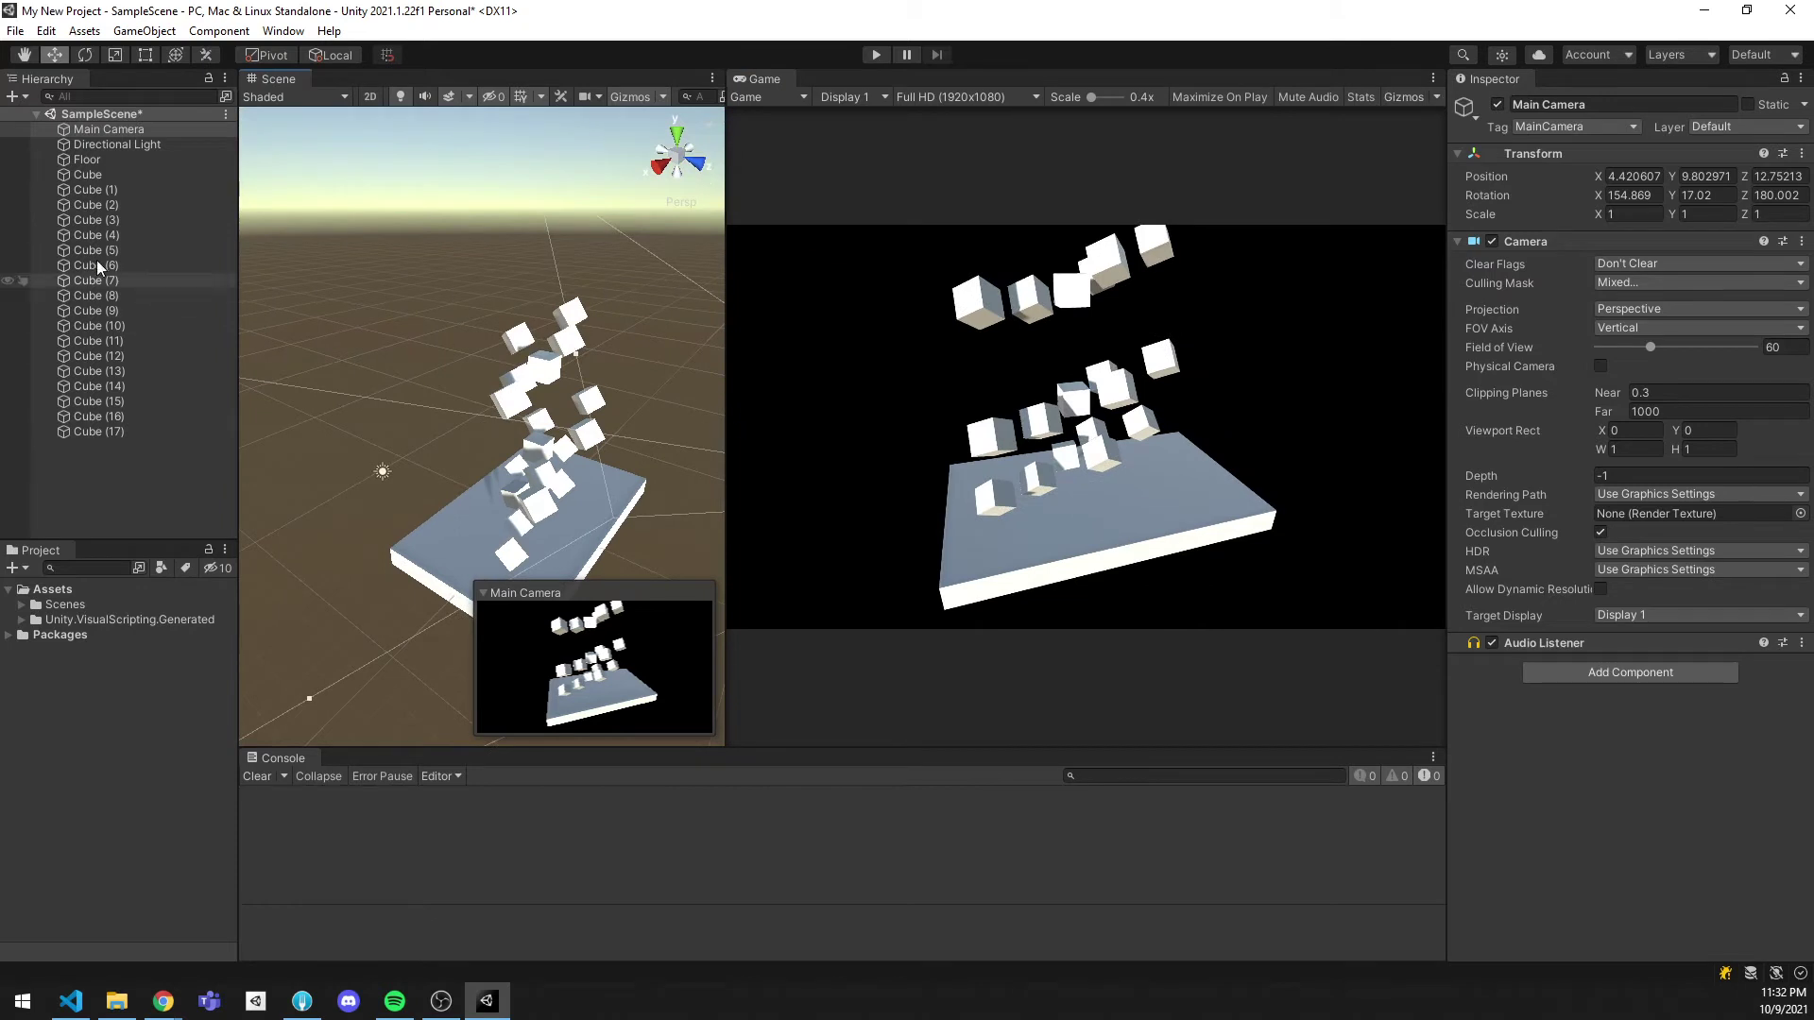
{"action": "left_click", "coordinate": [108, 129]}
{"action": "left_click_drag", "start_coordinate": [595, 444], "coordinate": [618, 482], "text": "alt"}
{"action": "key", "text": "e"}
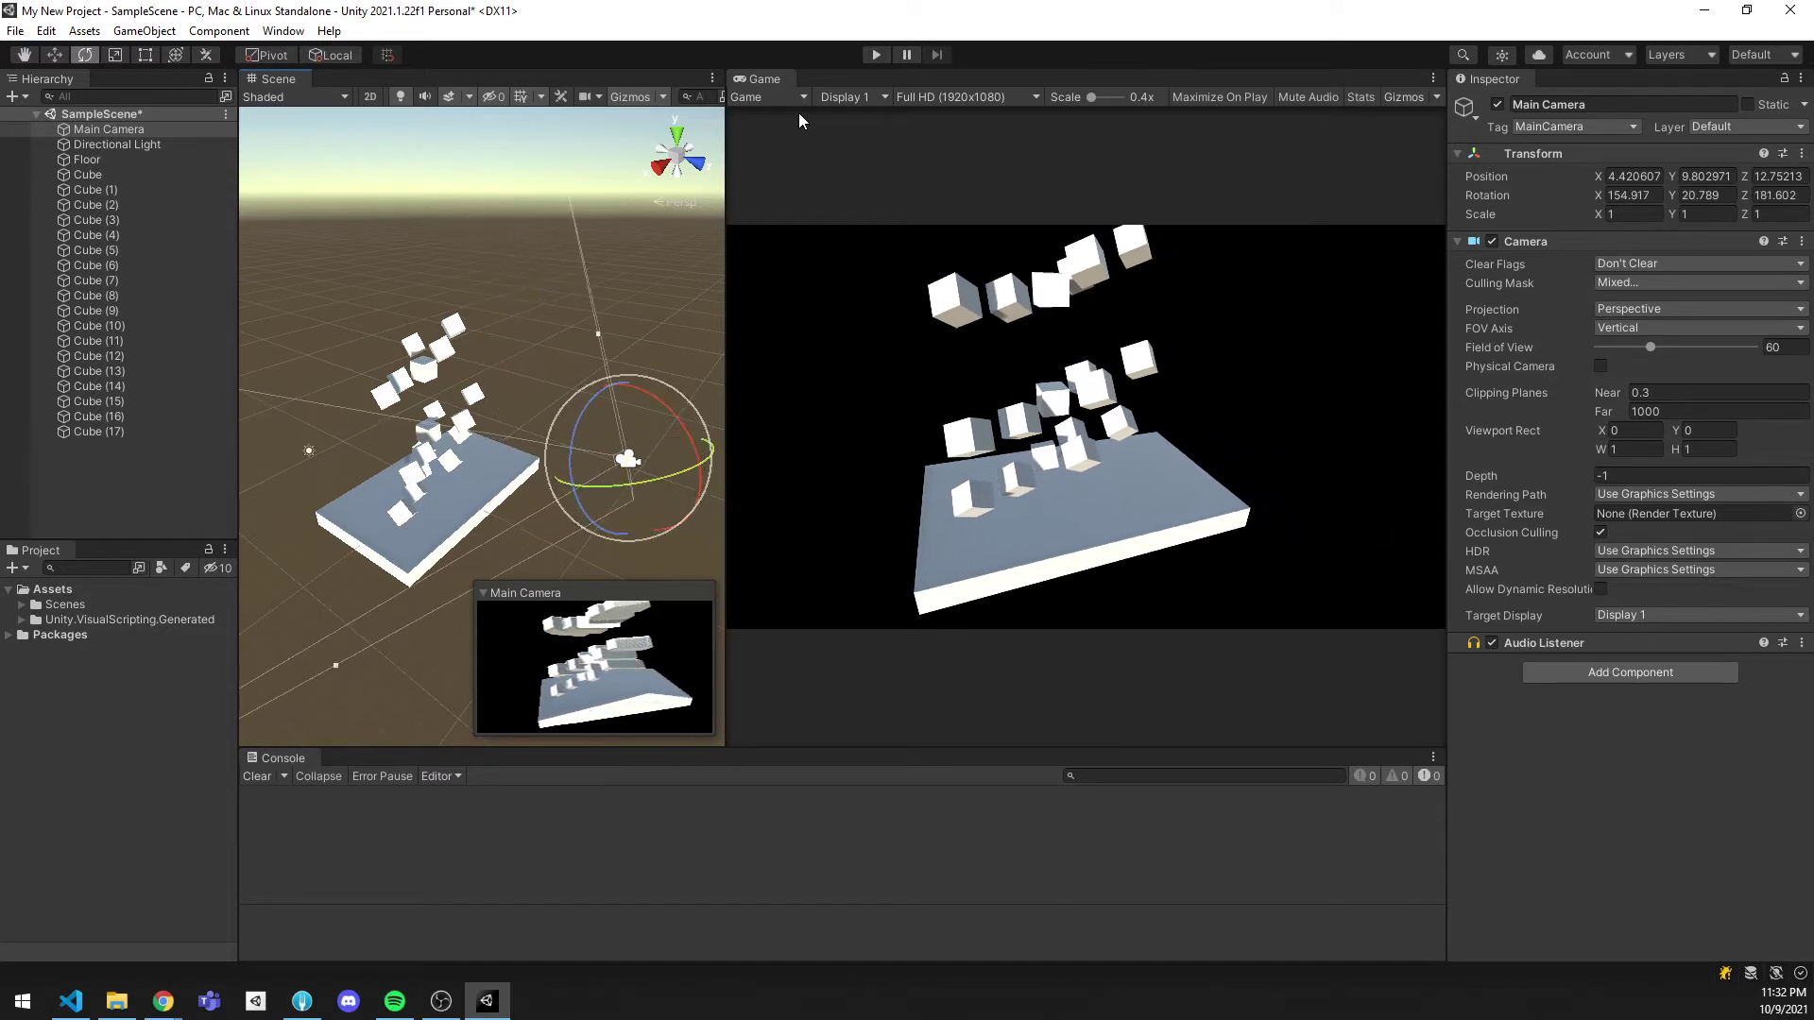
Step: Run the scene, rotate the Main Camera during play to examine the Don't Clear rendering, and stop playing
{"action": "left_click", "coordinate": [876, 55]}
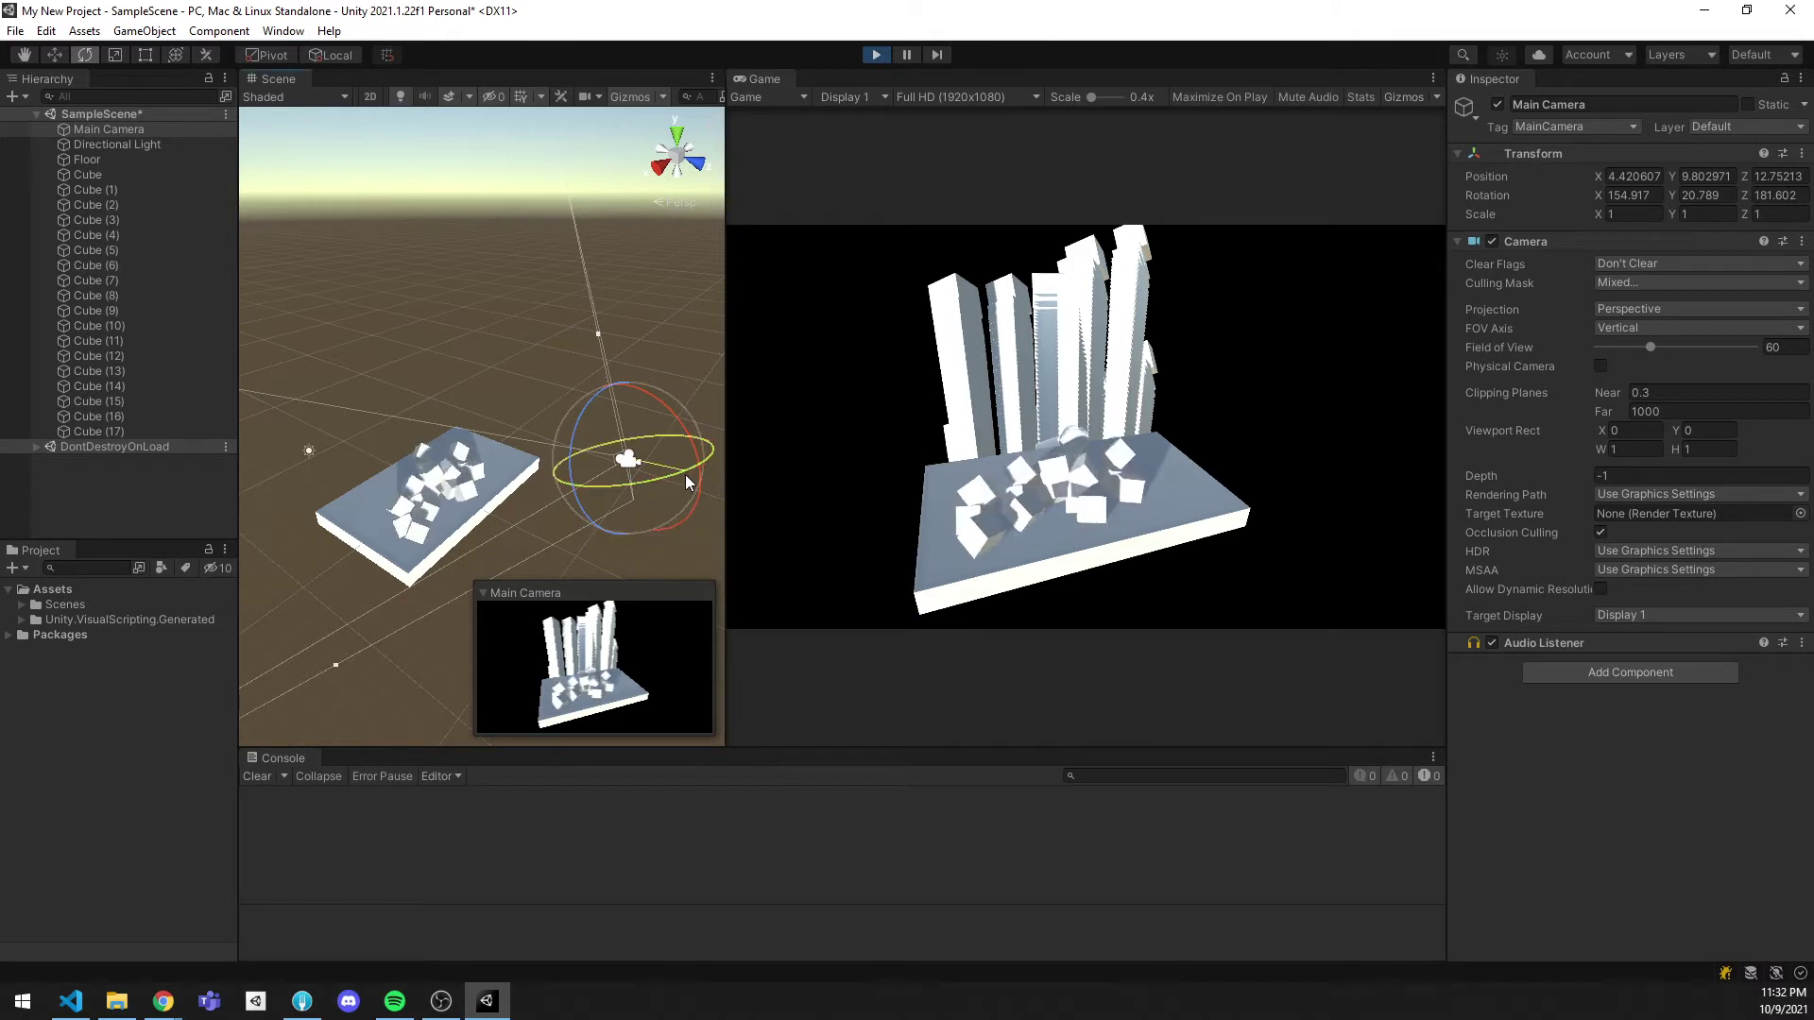
{"action": "left_click_drag", "start_coordinate": [684, 474], "coordinate": [610, 450]}
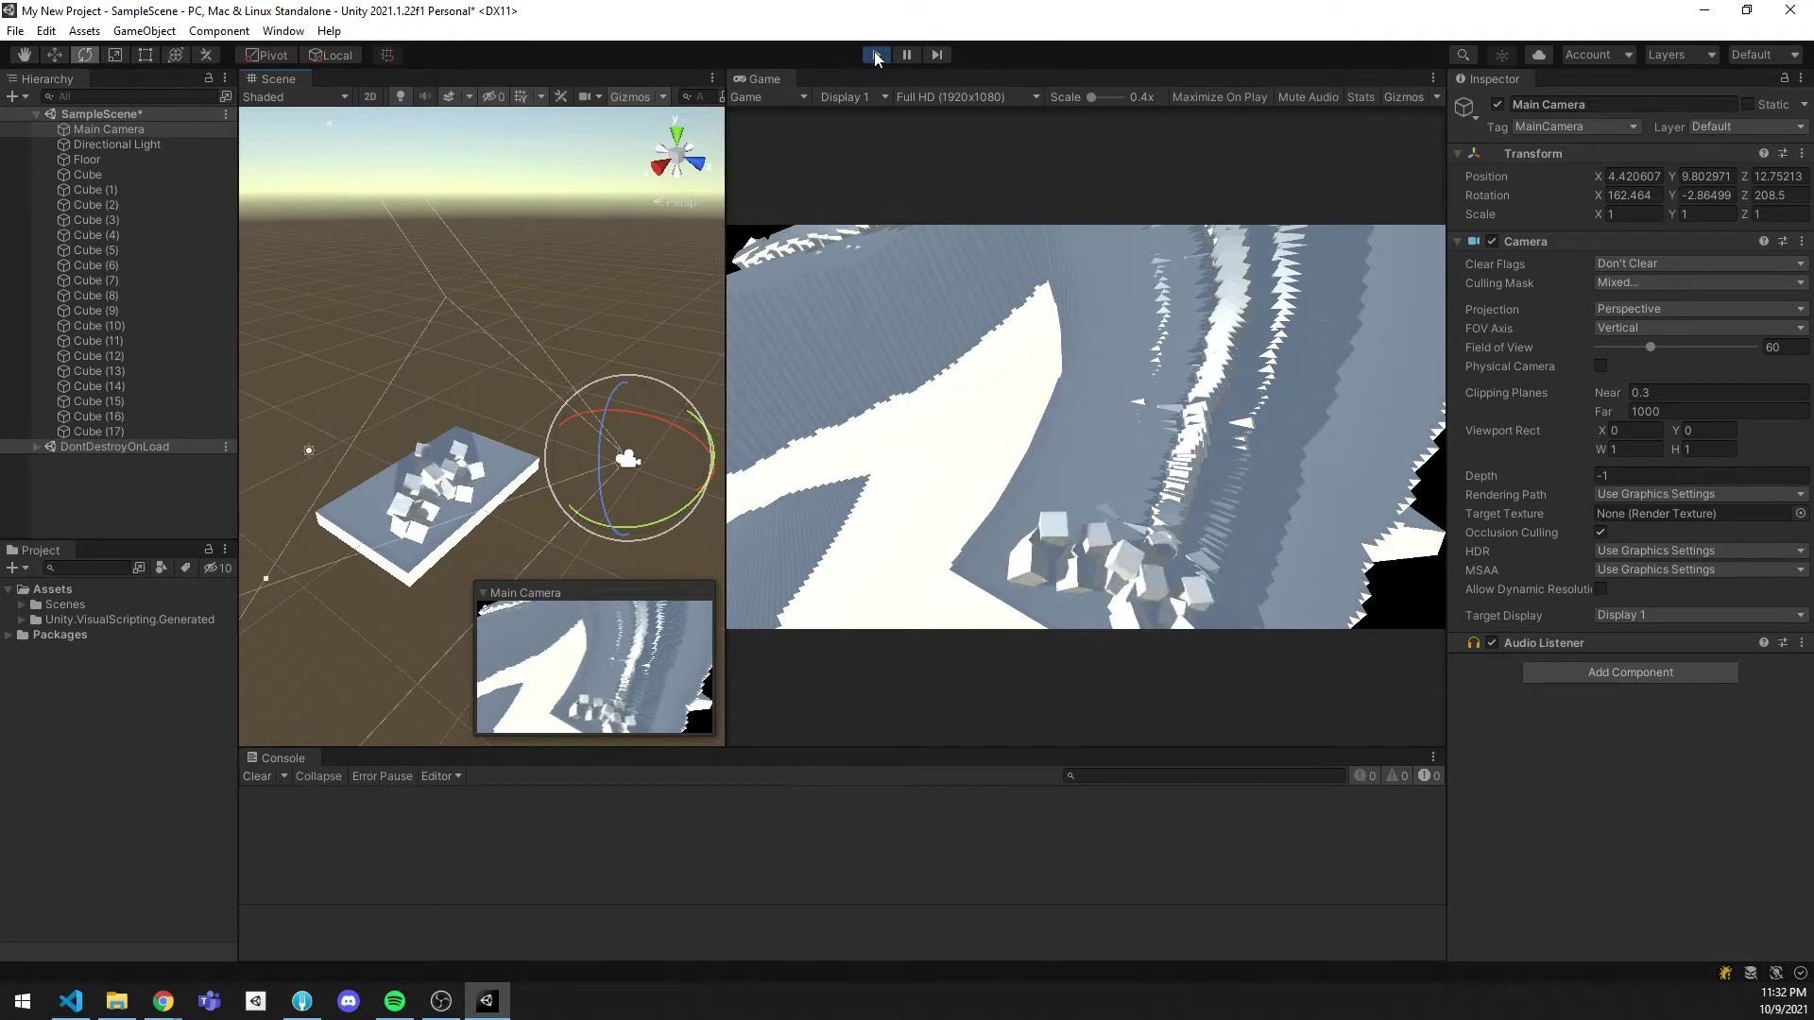
{"action": "left_click", "coordinate": [876, 55]}
Step: Dock the Game view back with the Scene view, widen it, and set the camera's Clear Flags to Skybox
{"action": "left_click_drag", "start_coordinate": [768, 72], "coordinate": [358, 91]}
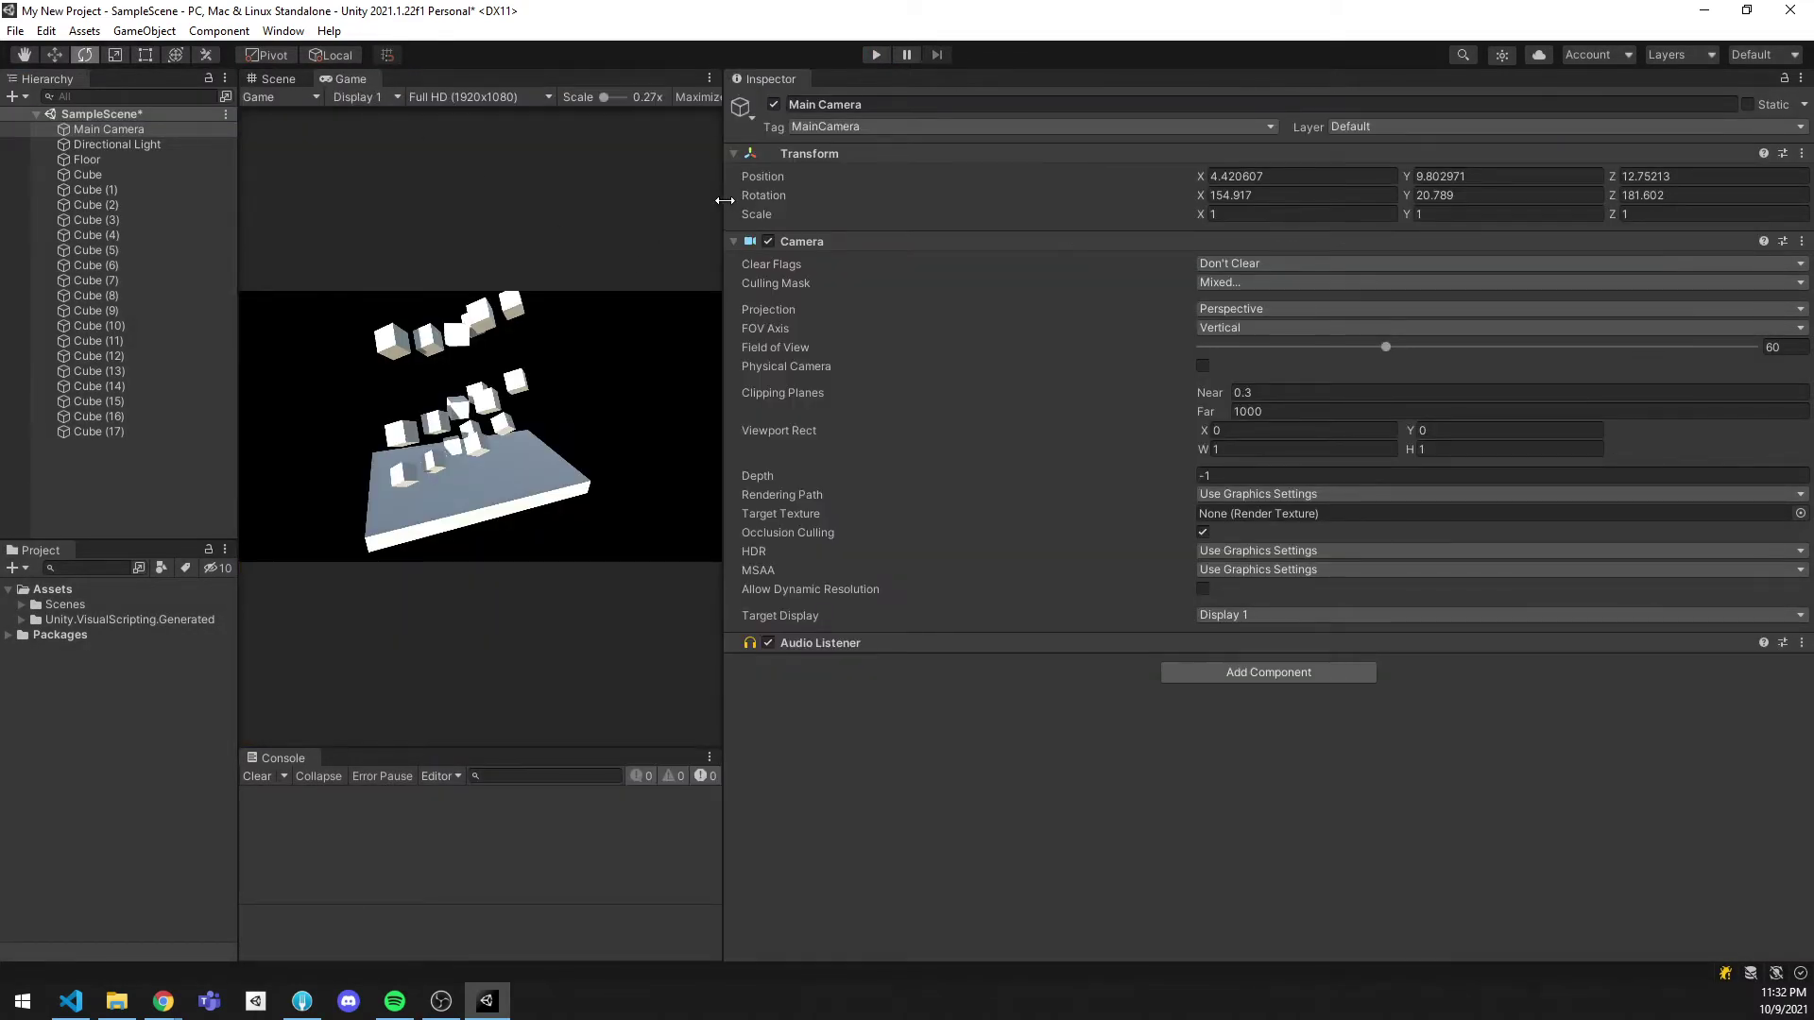
{"action": "left_click_drag", "start_coordinate": [724, 200], "coordinate": [1381, 244]}
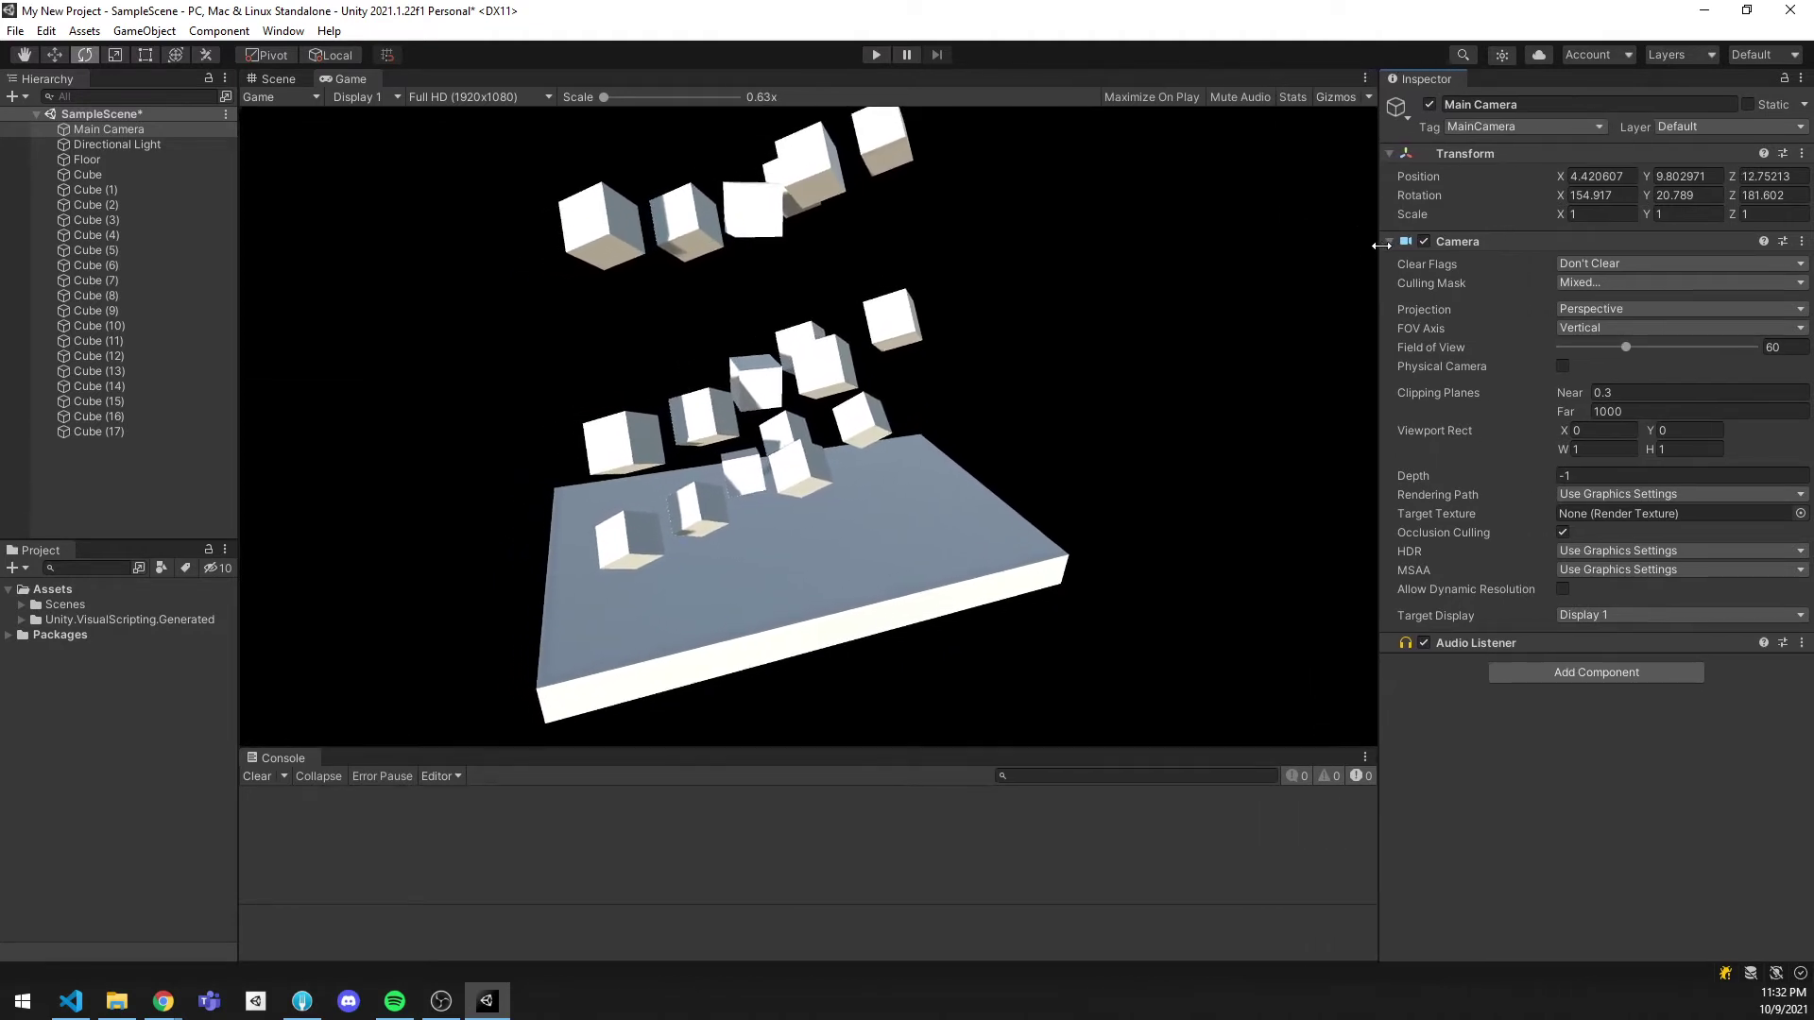
{"action": "left_click", "coordinate": [1619, 264]}
{"action": "left_click", "coordinate": [1623, 285]}
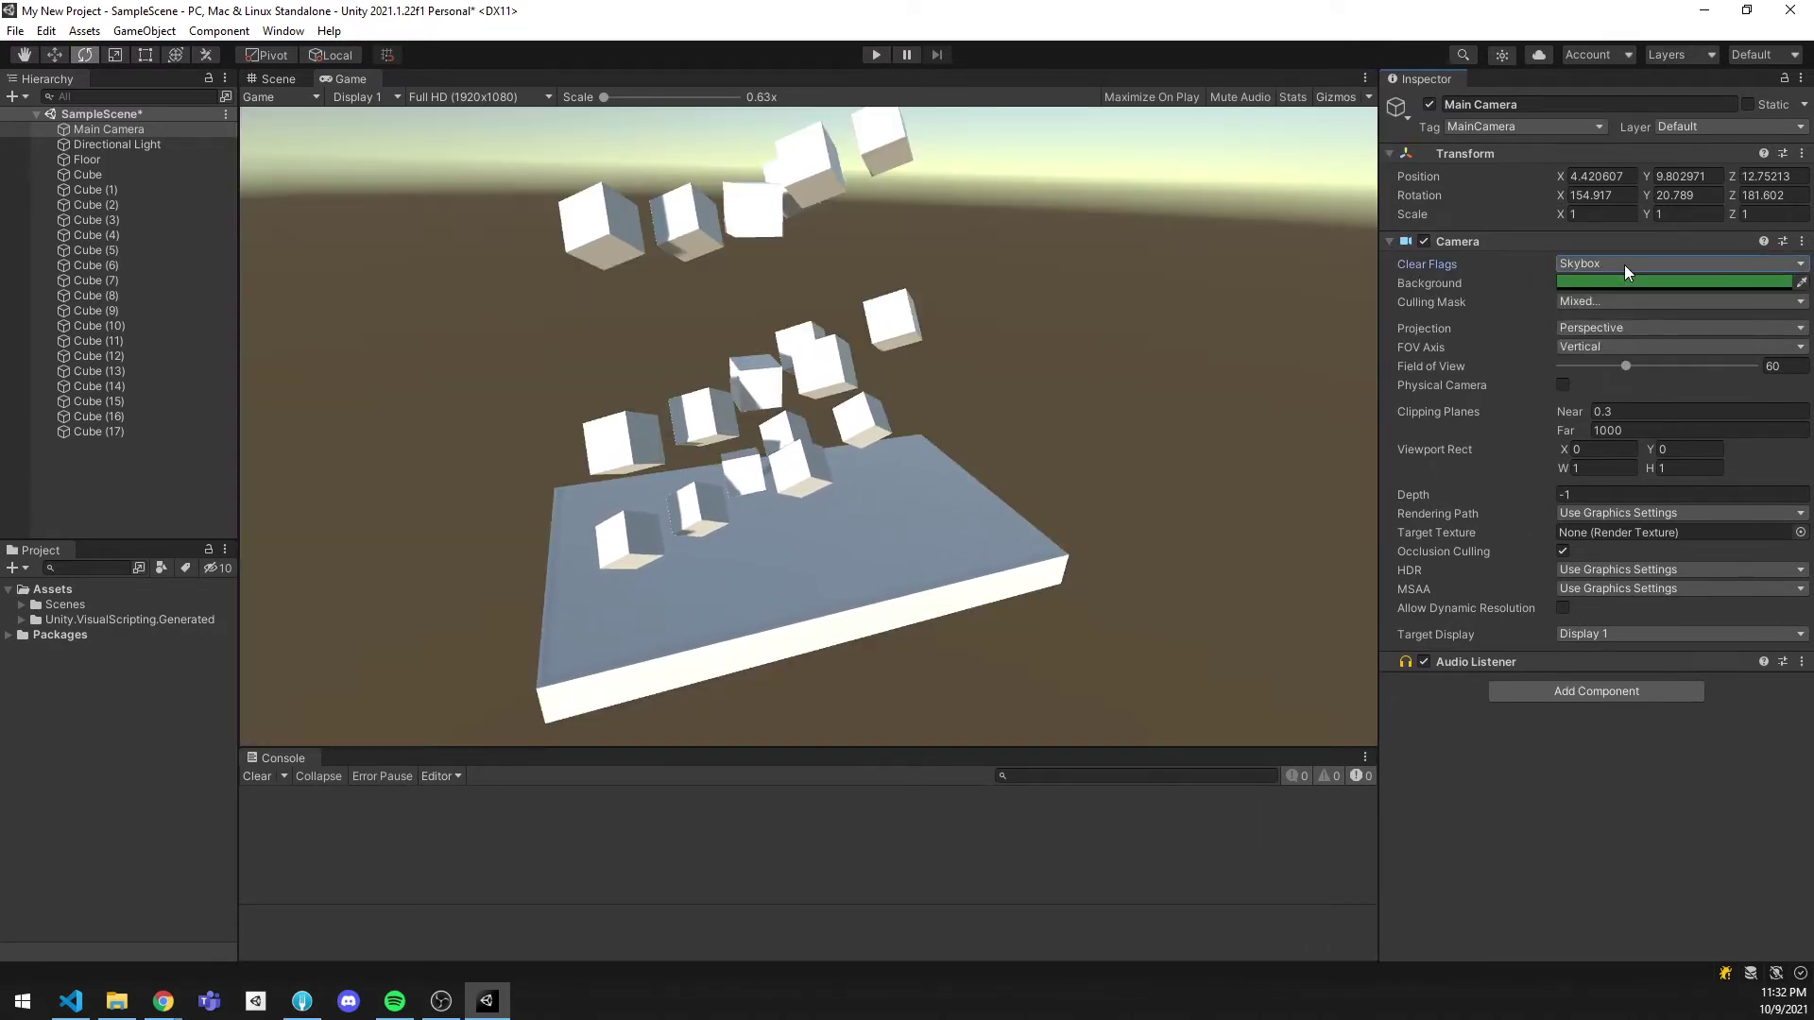
Step: Try Solid Color for the Main Camera's Clear Flags and return it to Skybox
{"action": "left_click", "coordinate": [1624, 265]}
{"action": "left_click", "coordinate": [1623, 303]}
{"action": "left_click", "coordinate": [1613, 266]}
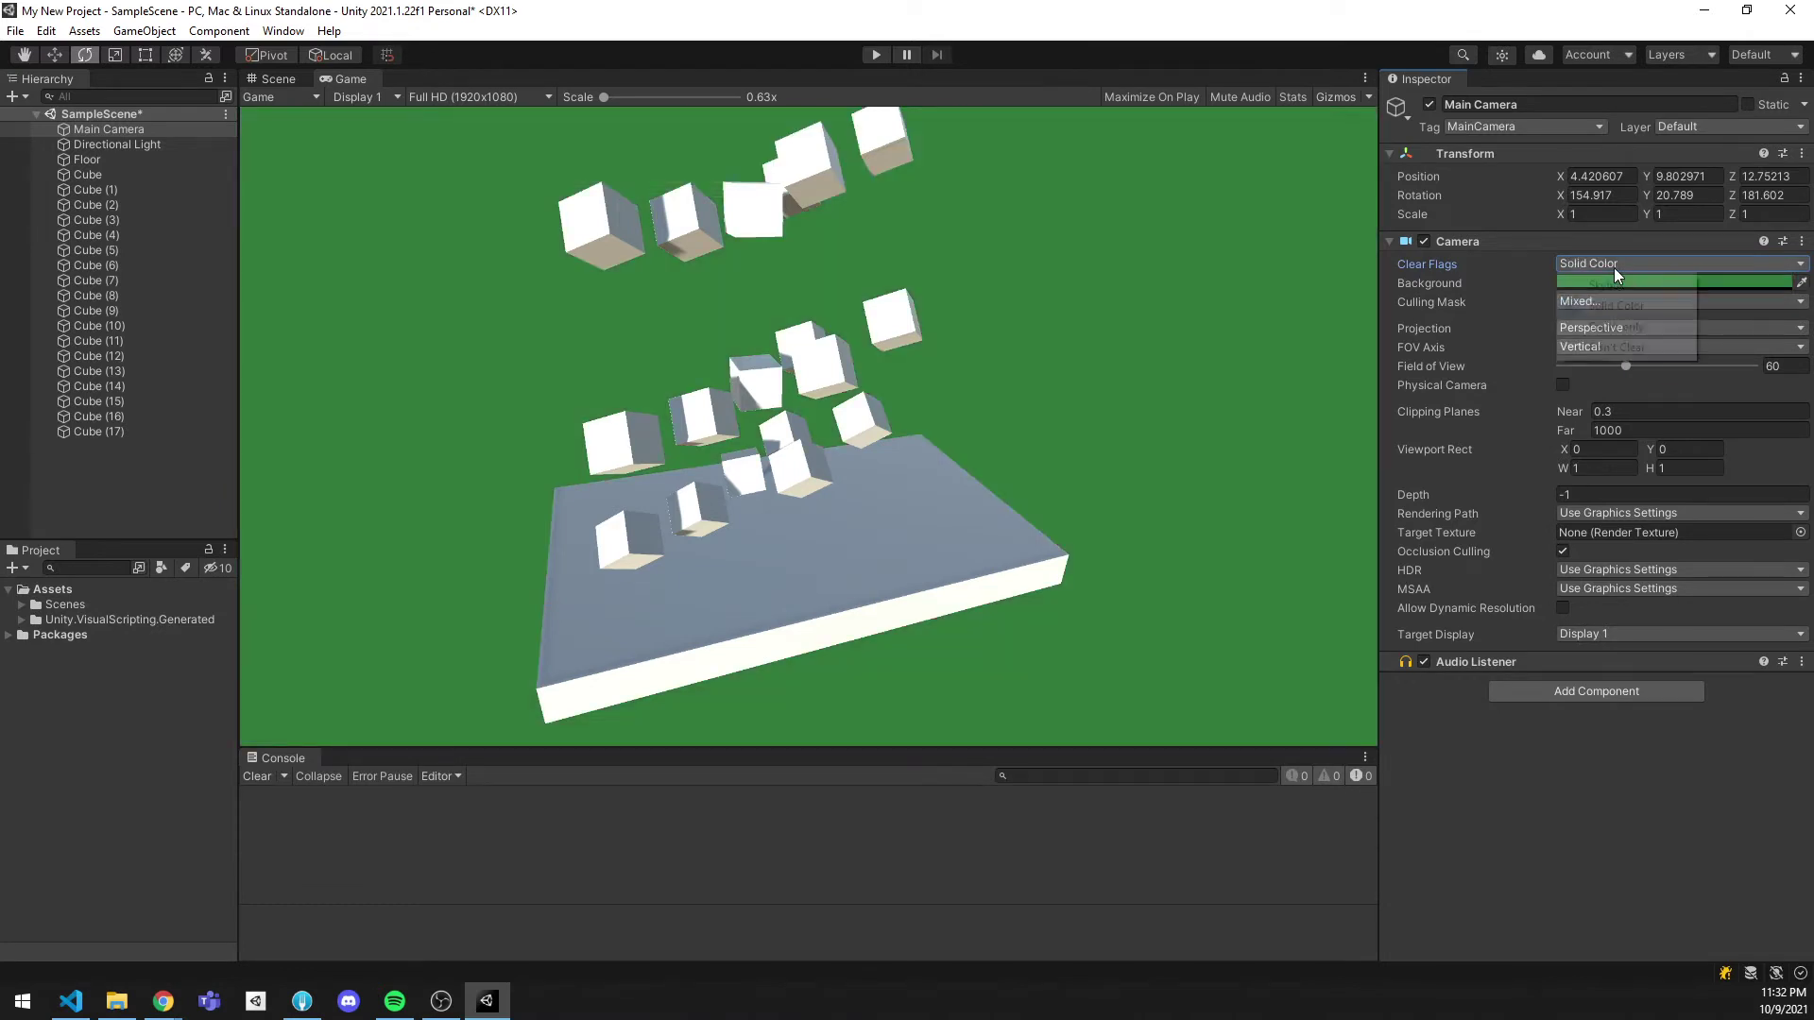
{"action": "left_click", "coordinate": [1609, 287]}
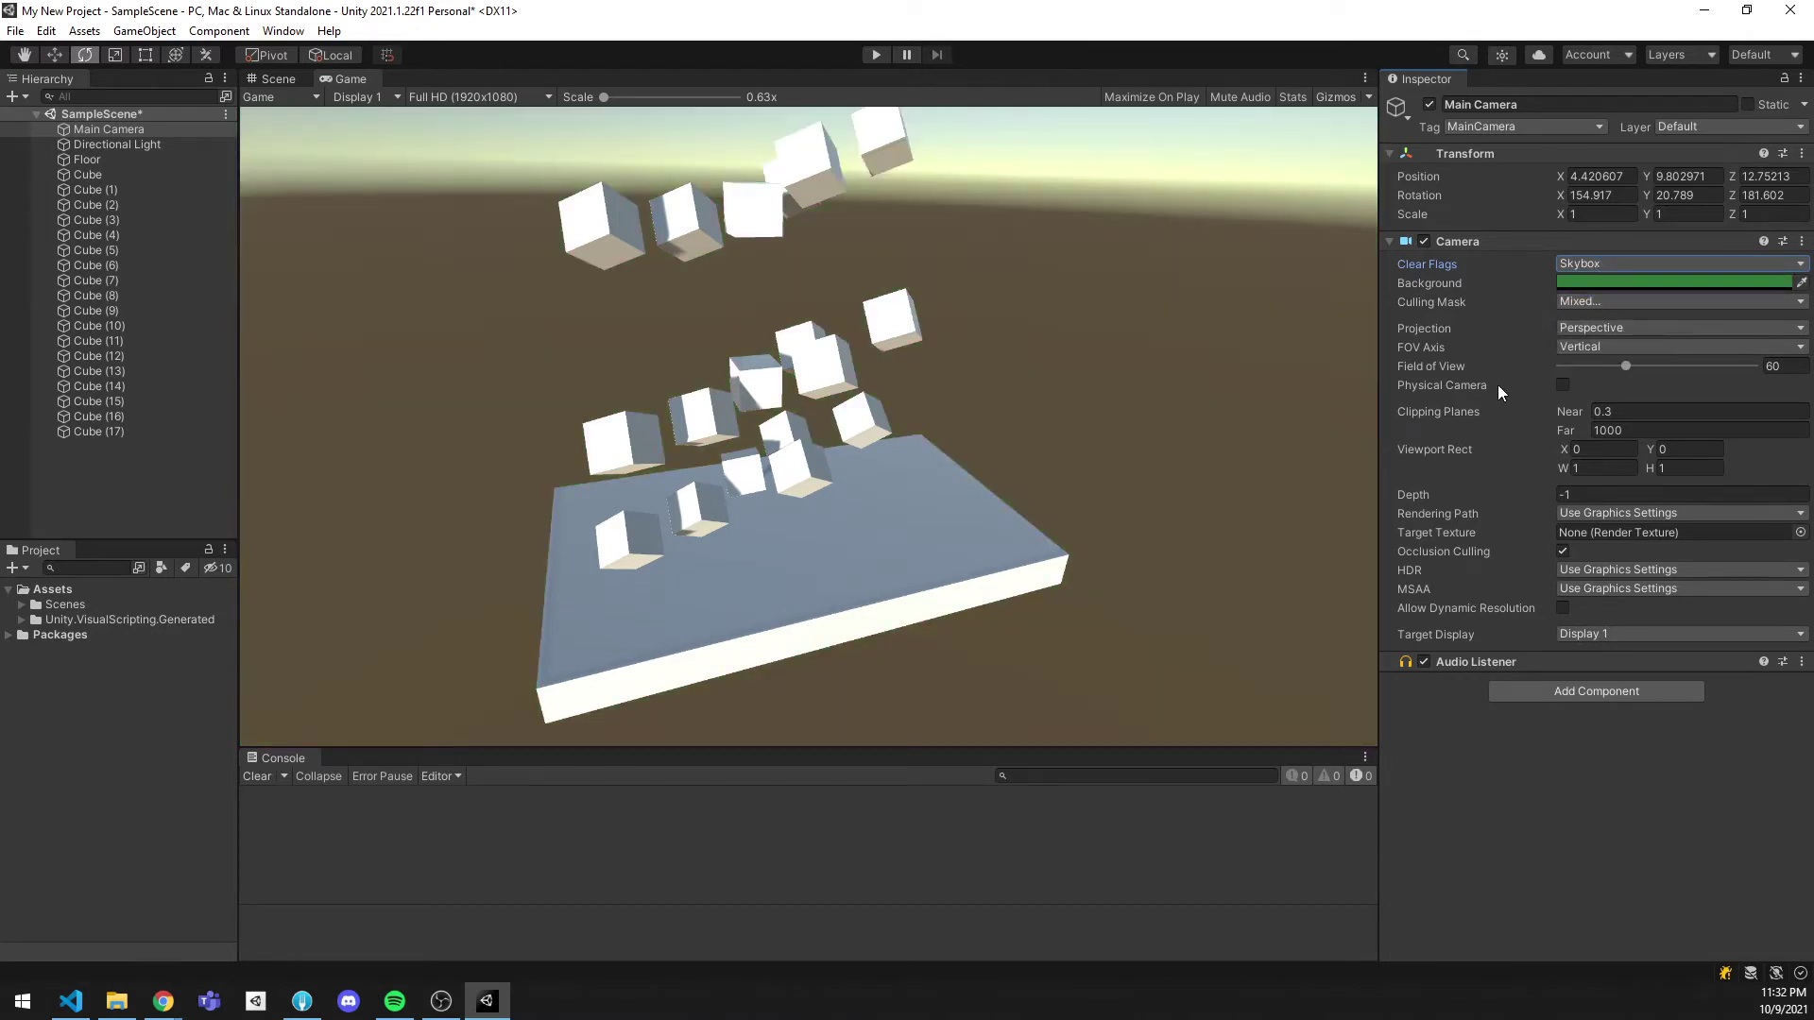
Step: Examine the Main Camera's background color settings and the layers offered by its Culling Mask
{"action": "left_click", "coordinate": [1598, 281]}
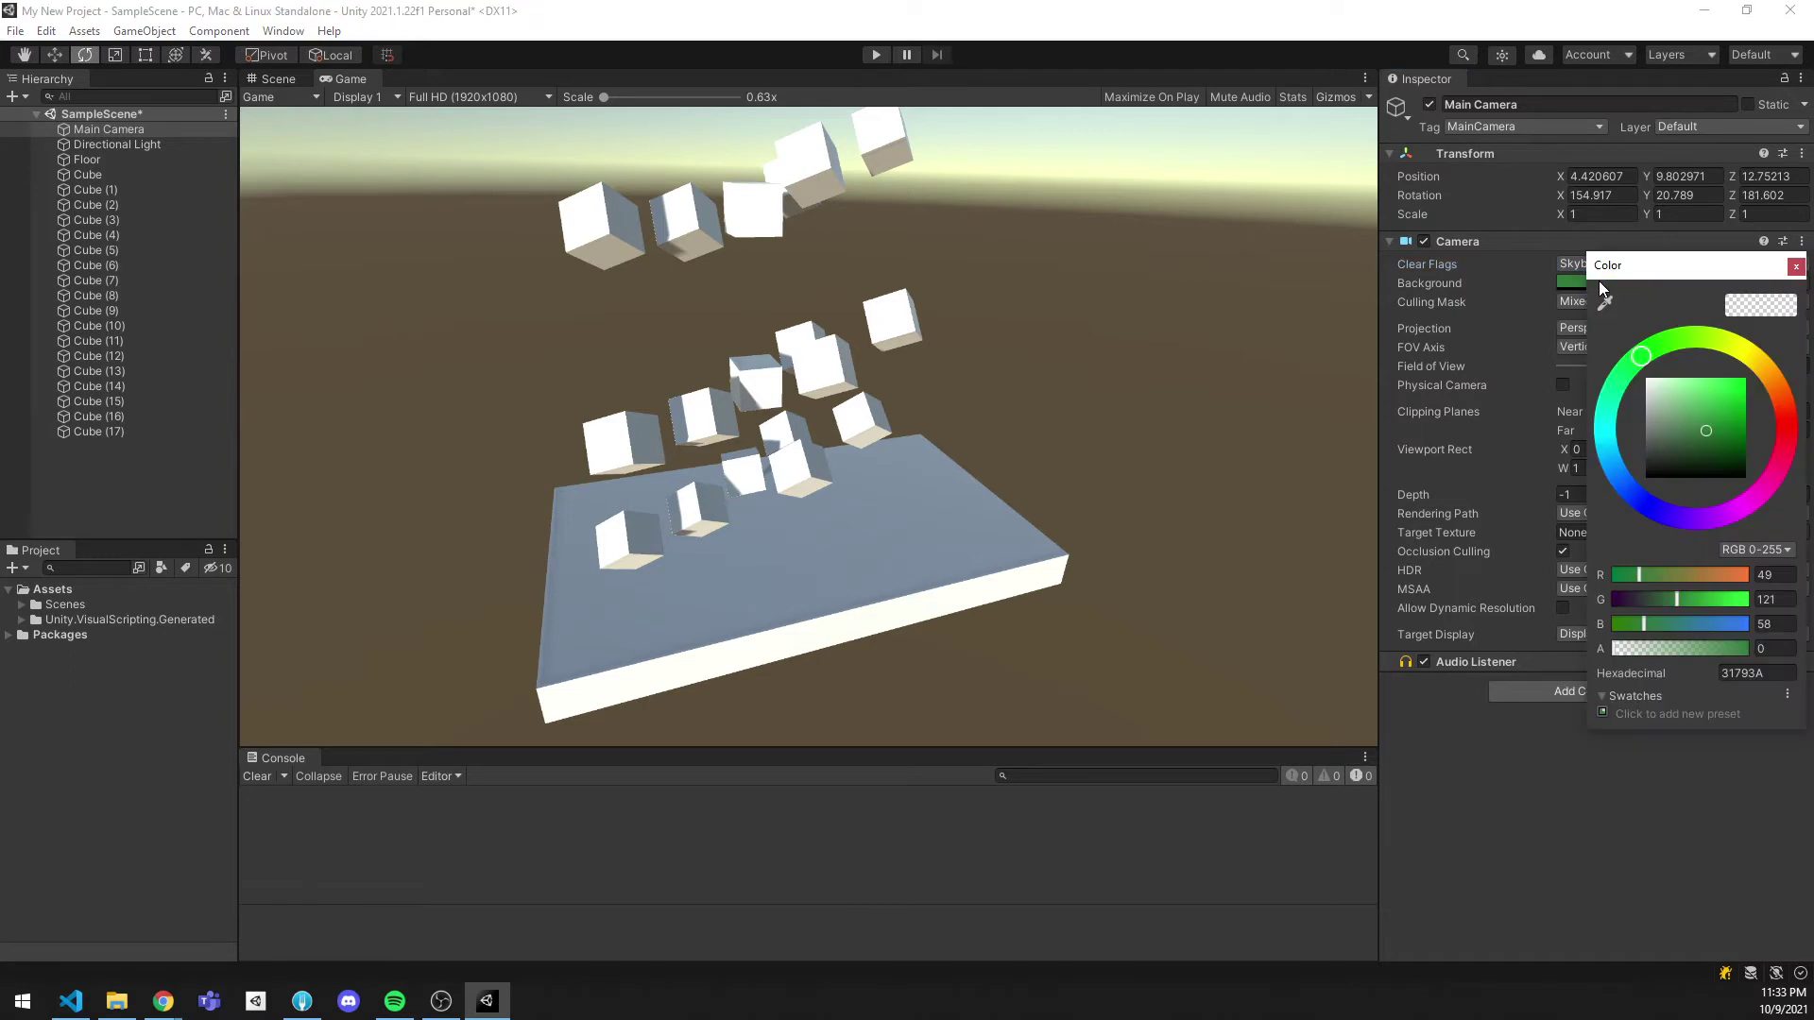
{"action": "left_click", "coordinate": [1795, 265]}
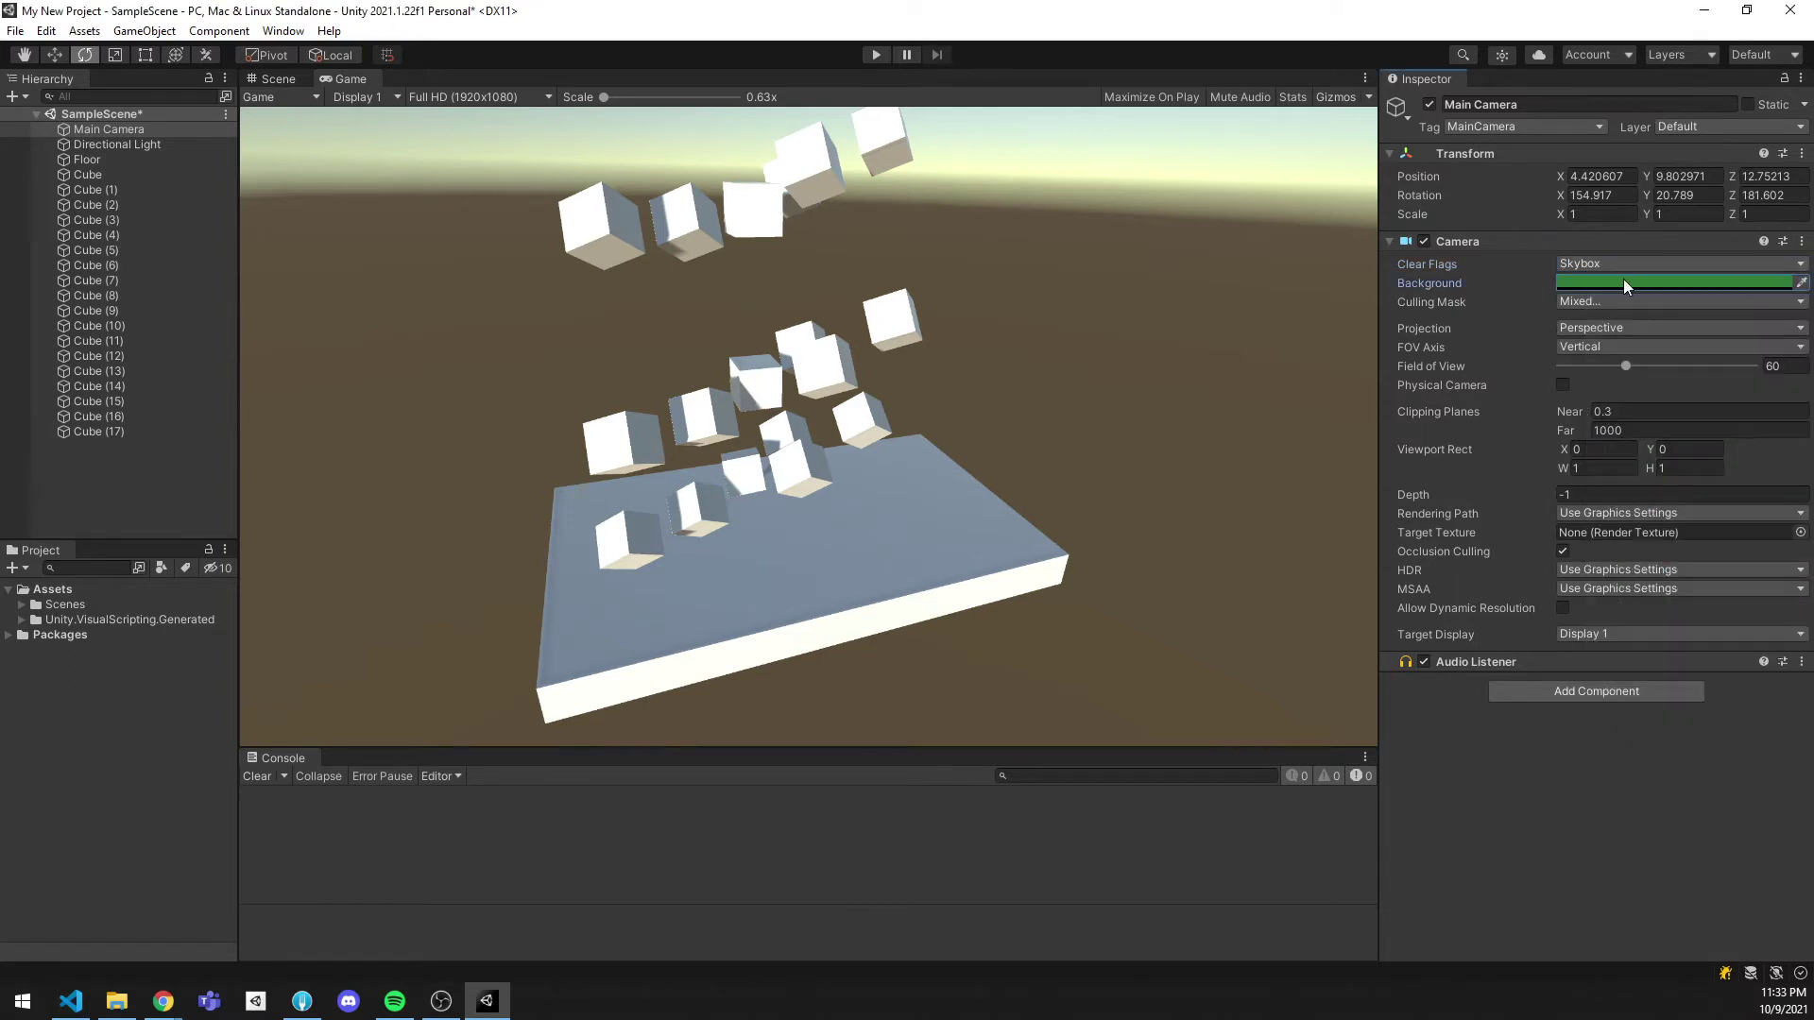
{"action": "left_click", "coordinate": [1607, 300]}
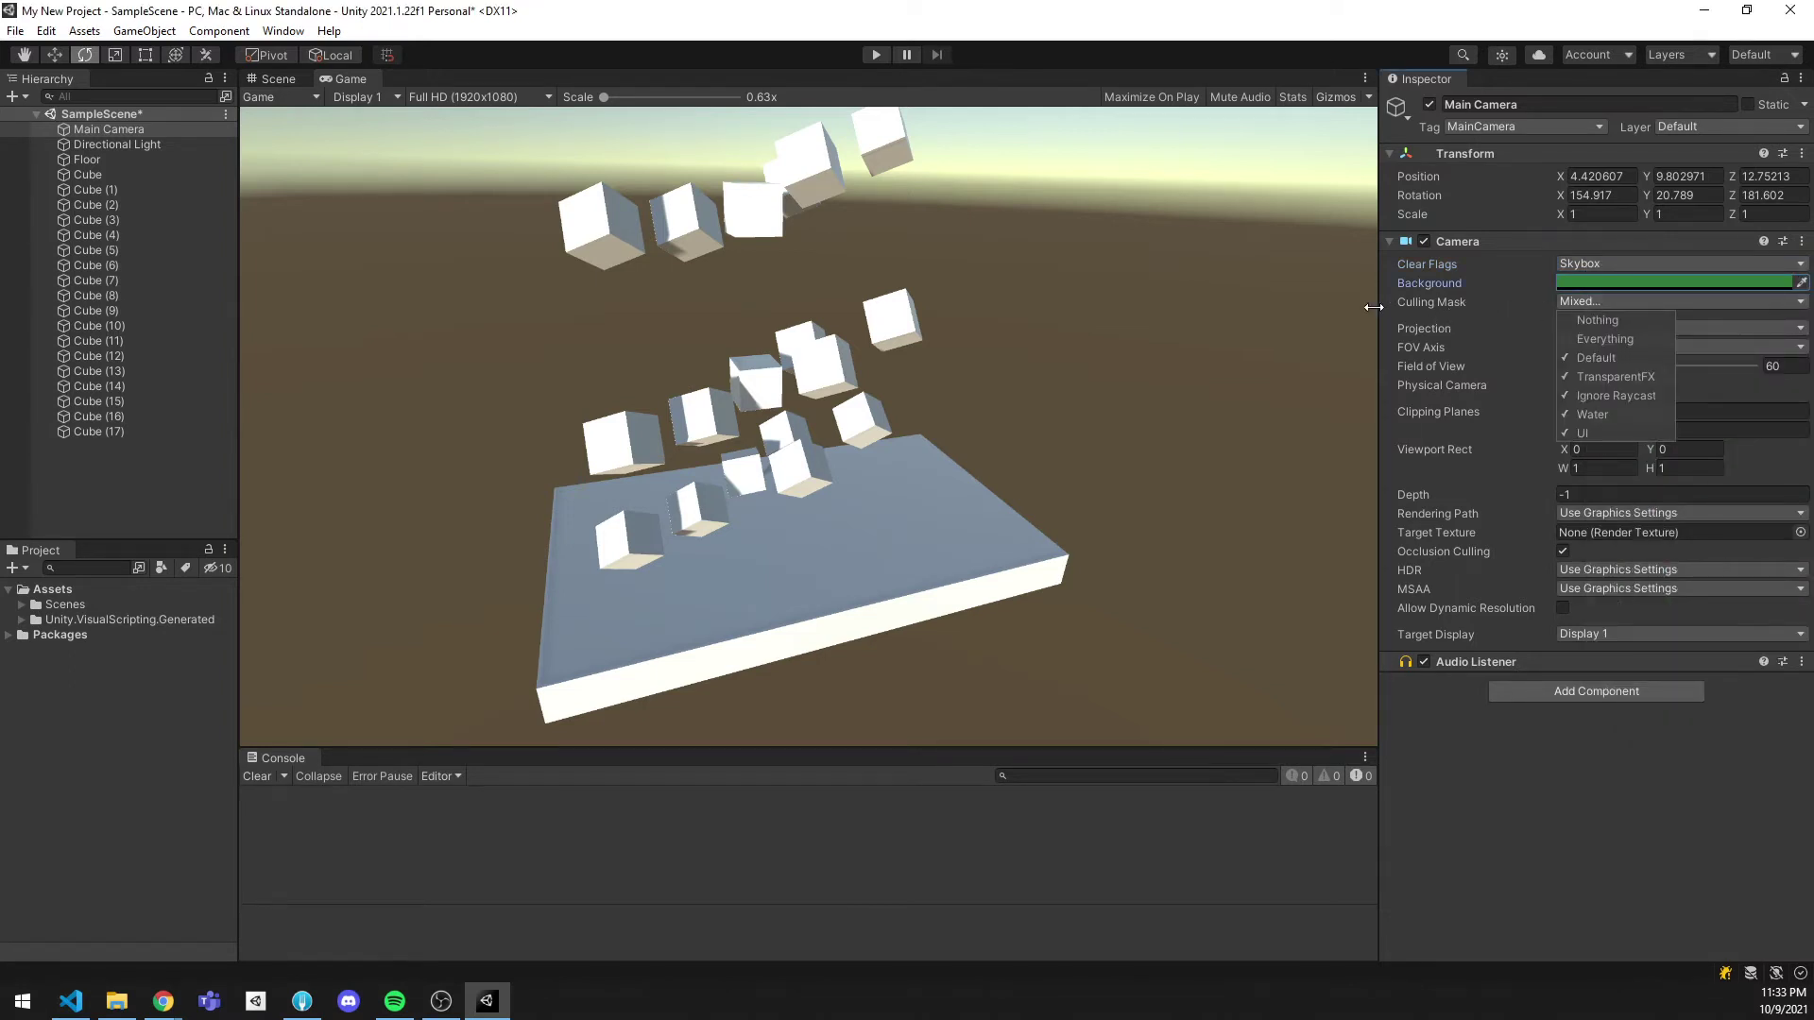
{"action": "left_click", "coordinate": [1596, 319]}
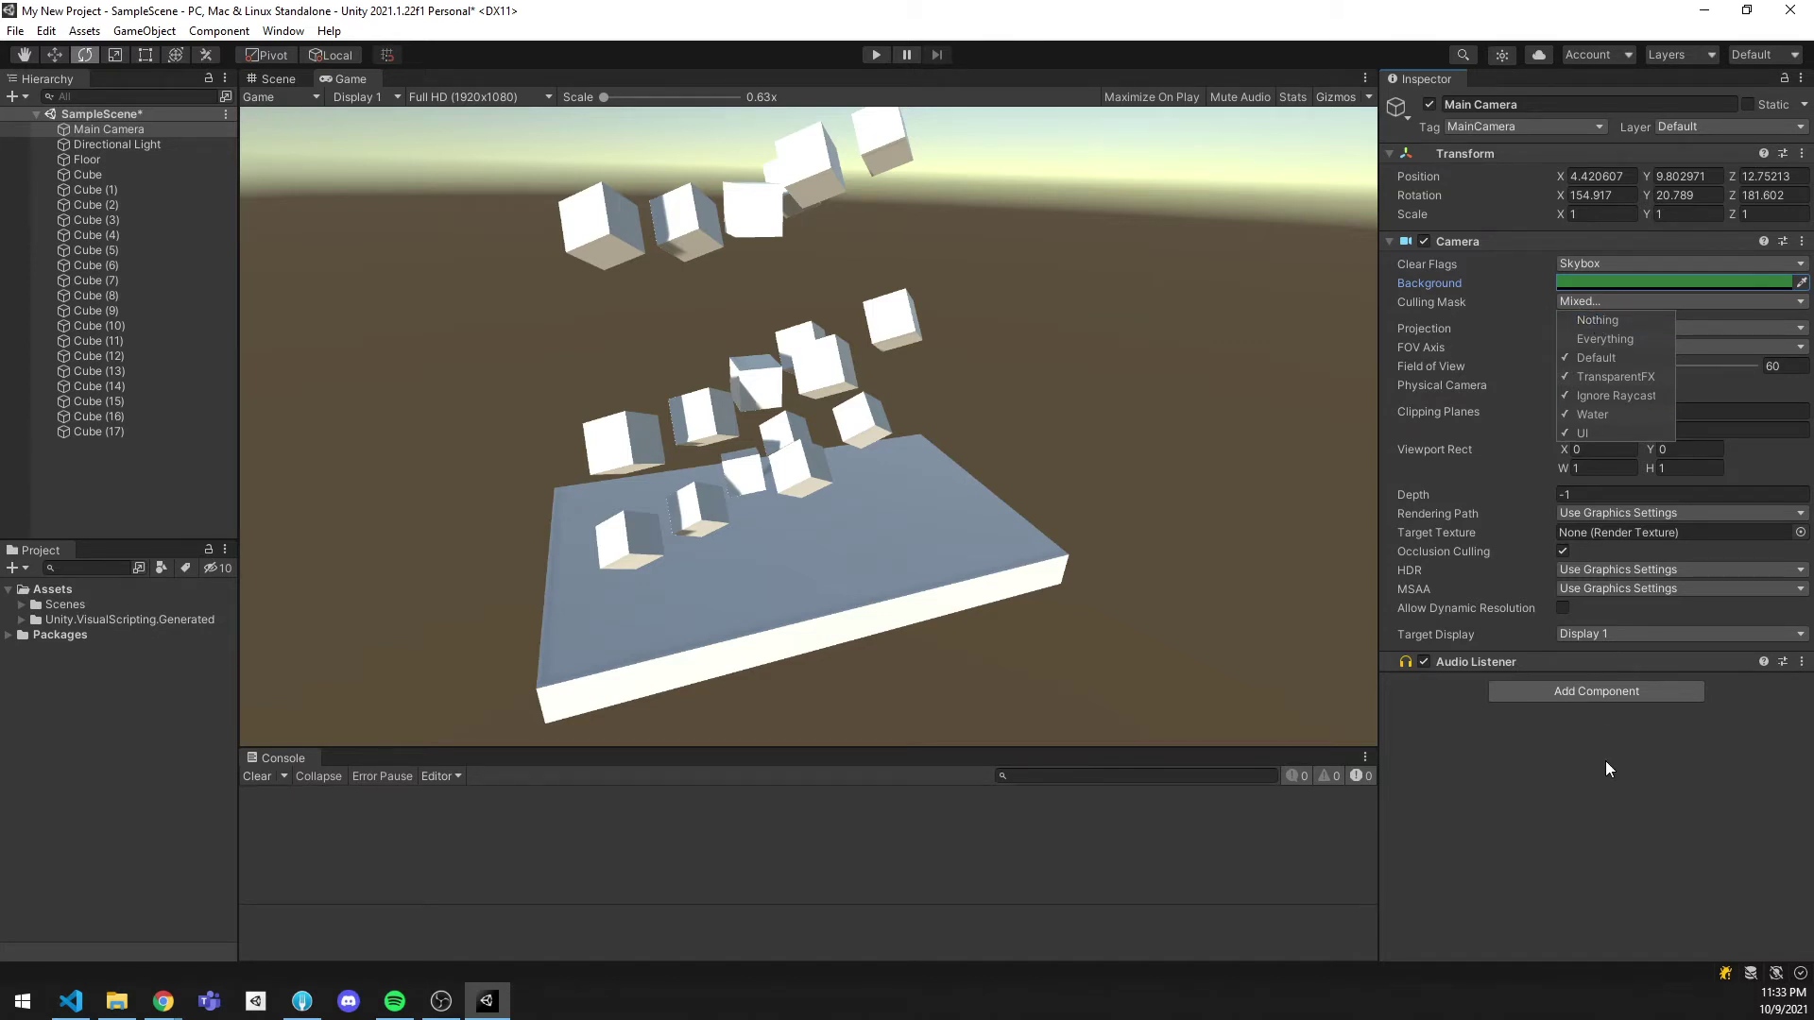
Step: Add a new layer named "Custom Layer" as User Layer 6
{"action": "left_click", "coordinate": [89, 173]}
{"action": "left_click", "coordinate": [131, 280], "text": "shift"}
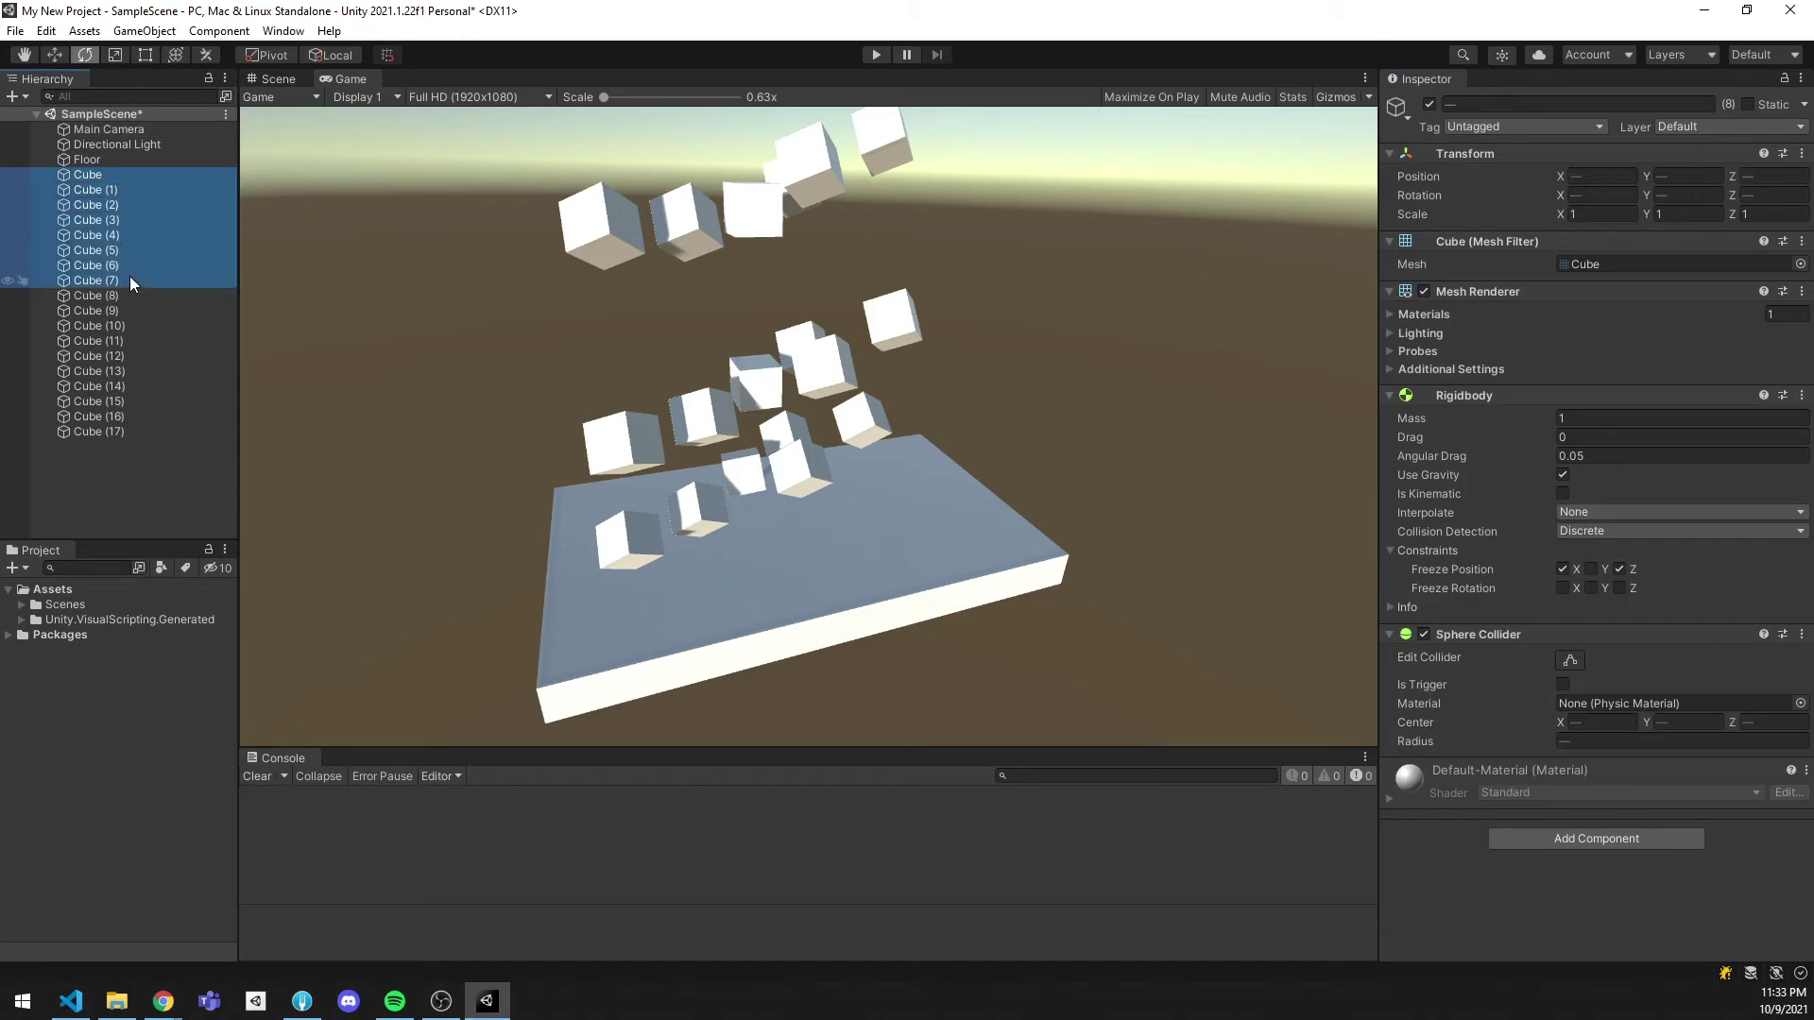
{"action": "left_click", "coordinate": [1713, 124]}
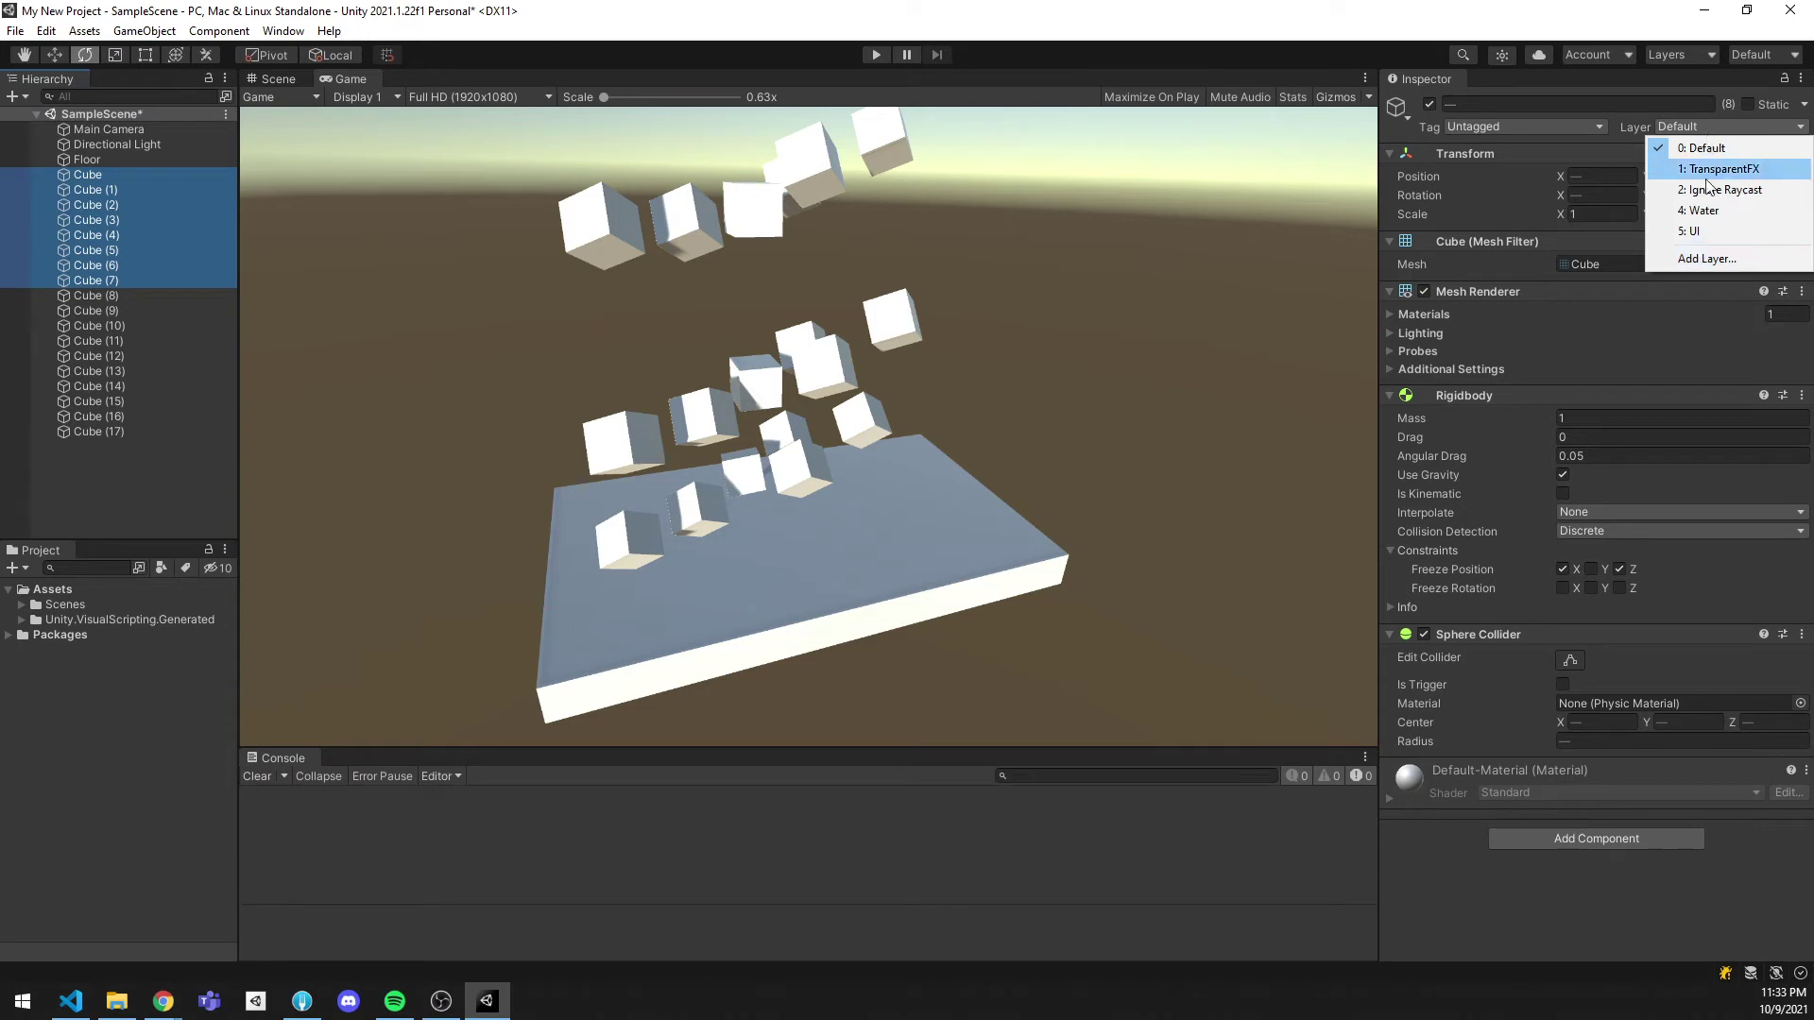
{"action": "left_click", "coordinate": [1698, 264]}
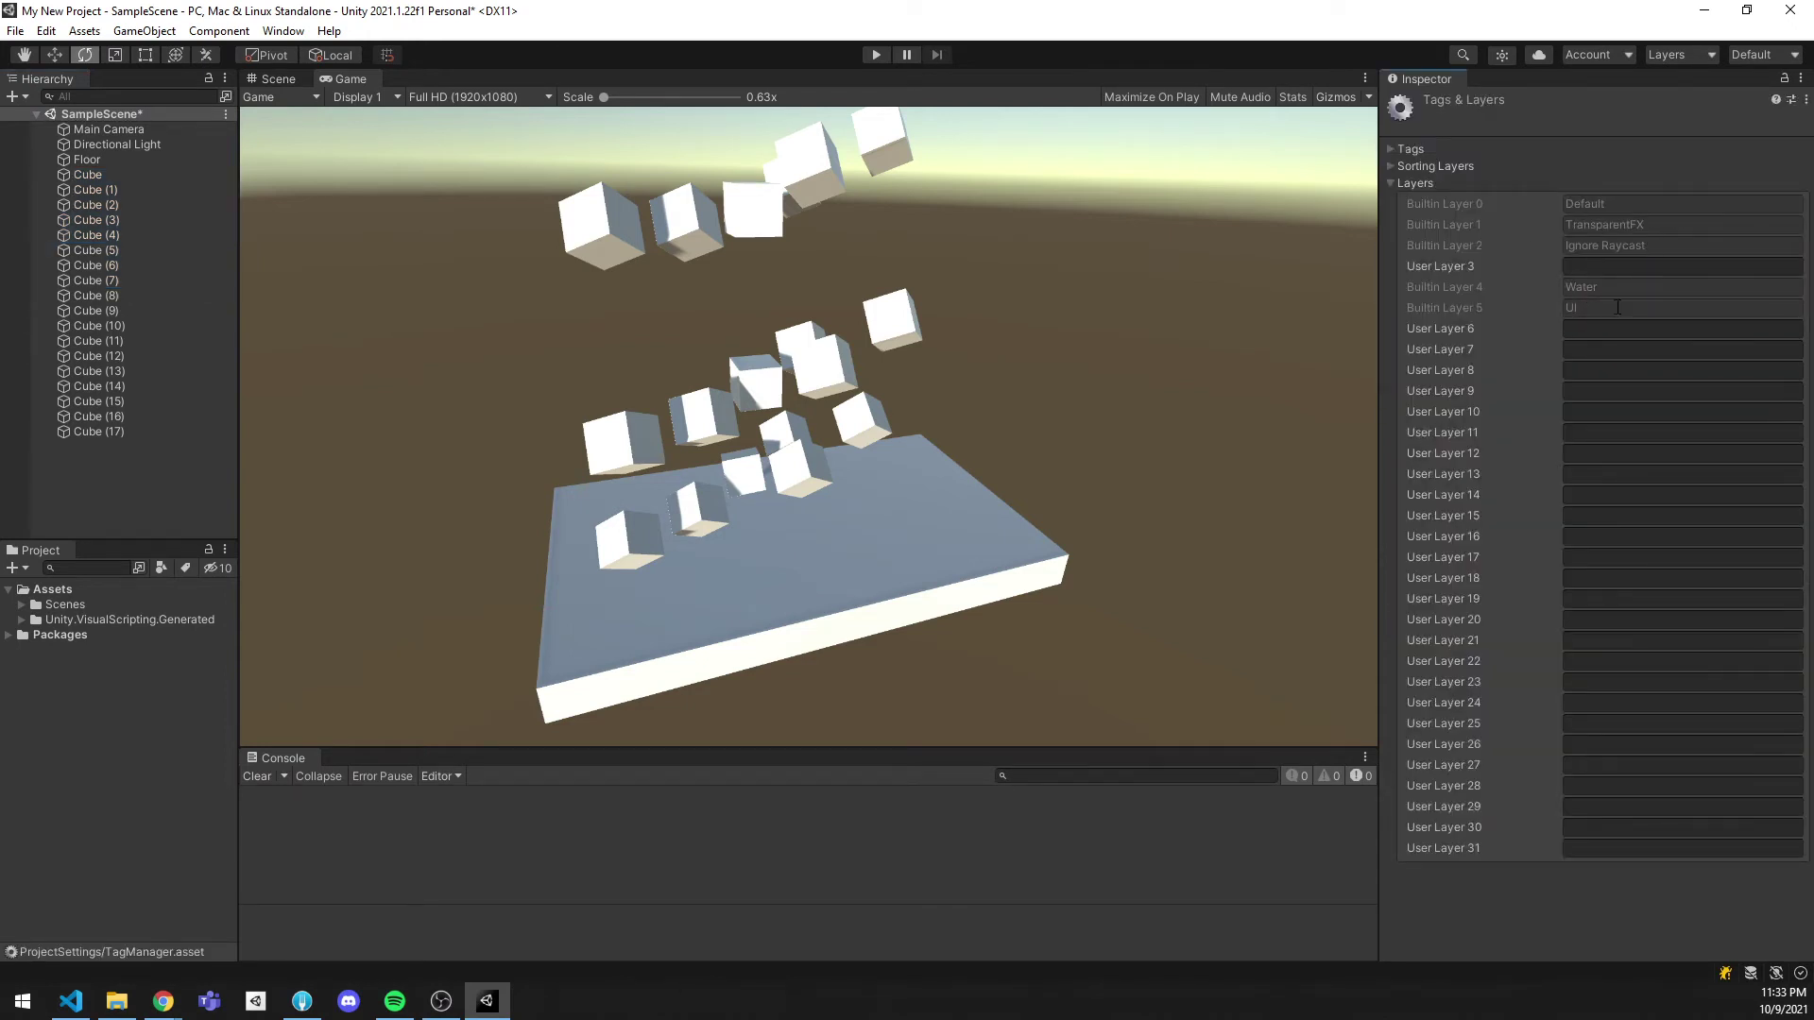
{"action": "left_click", "coordinate": [1596, 330]}
{"action": "type", "text": "Cus"}
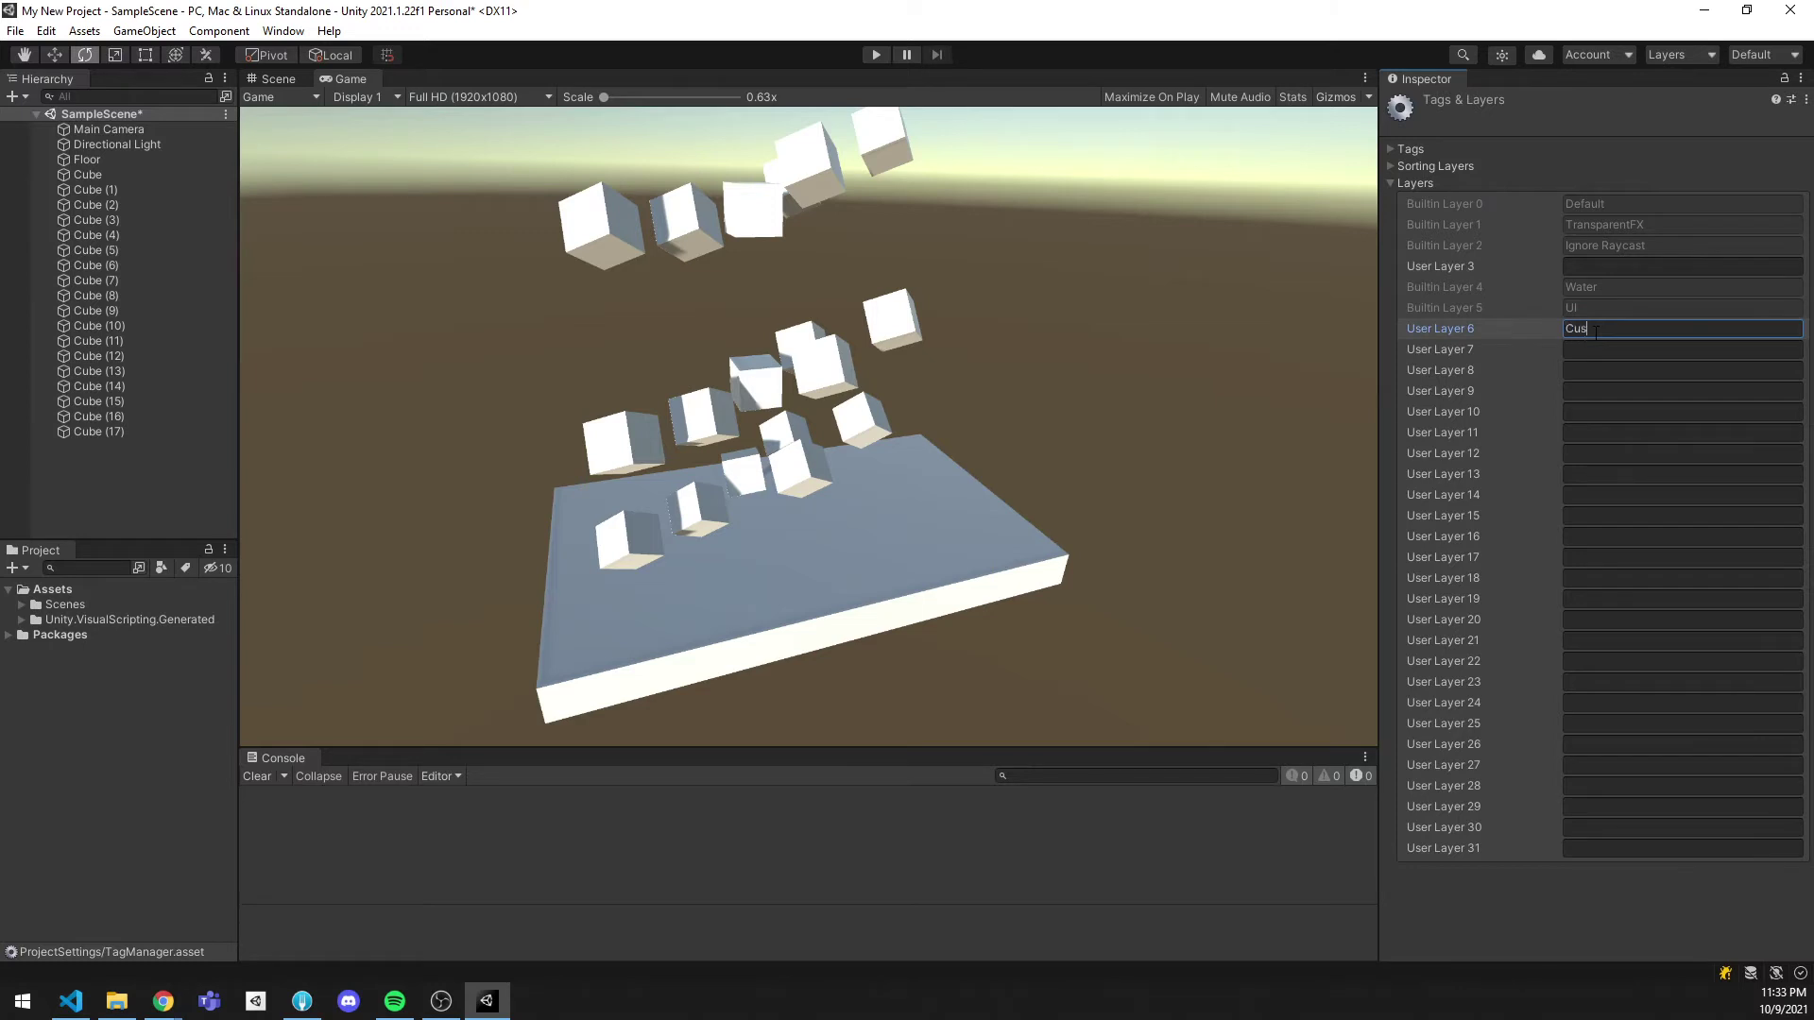
{"action": "type", "text": "tom Layer"}
Step: Assign the objects from Cube through Cube (8) to the Custom Layer
{"action": "left_click", "coordinate": [105, 174]}
{"action": "left_click", "coordinate": [122, 295], "text": "shift"}
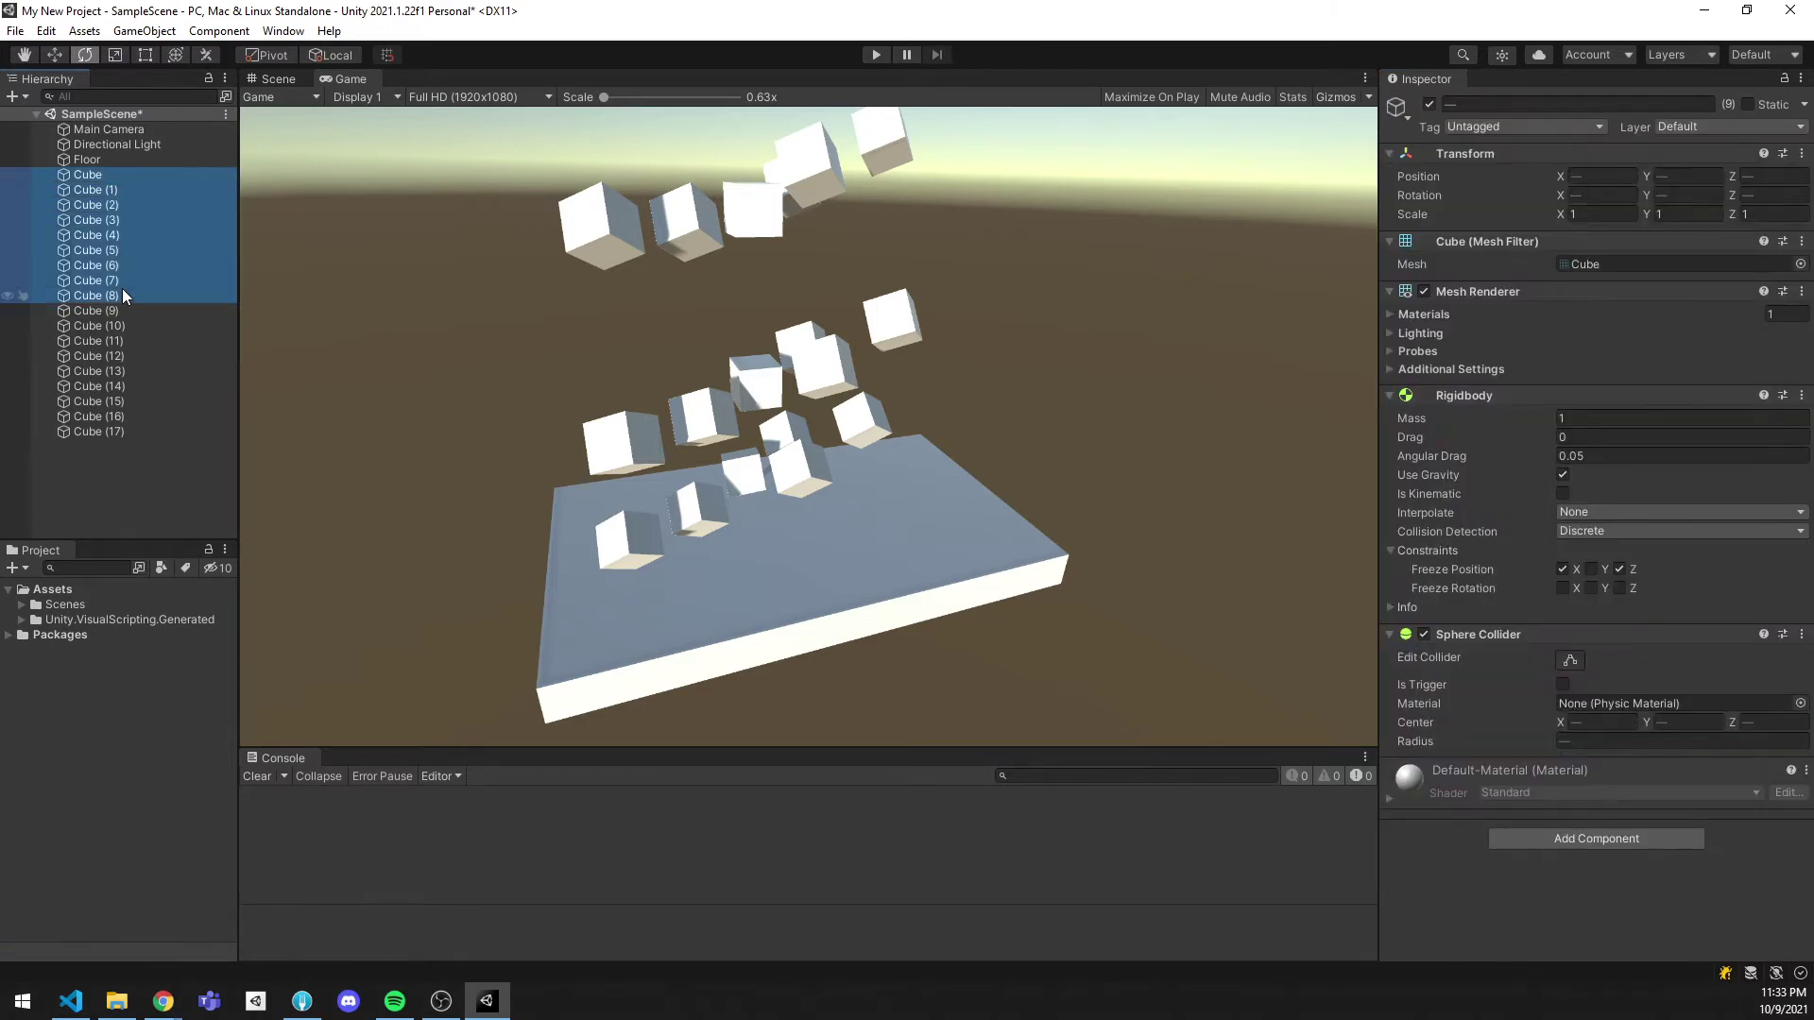
{"action": "left_click", "coordinate": [1711, 126]}
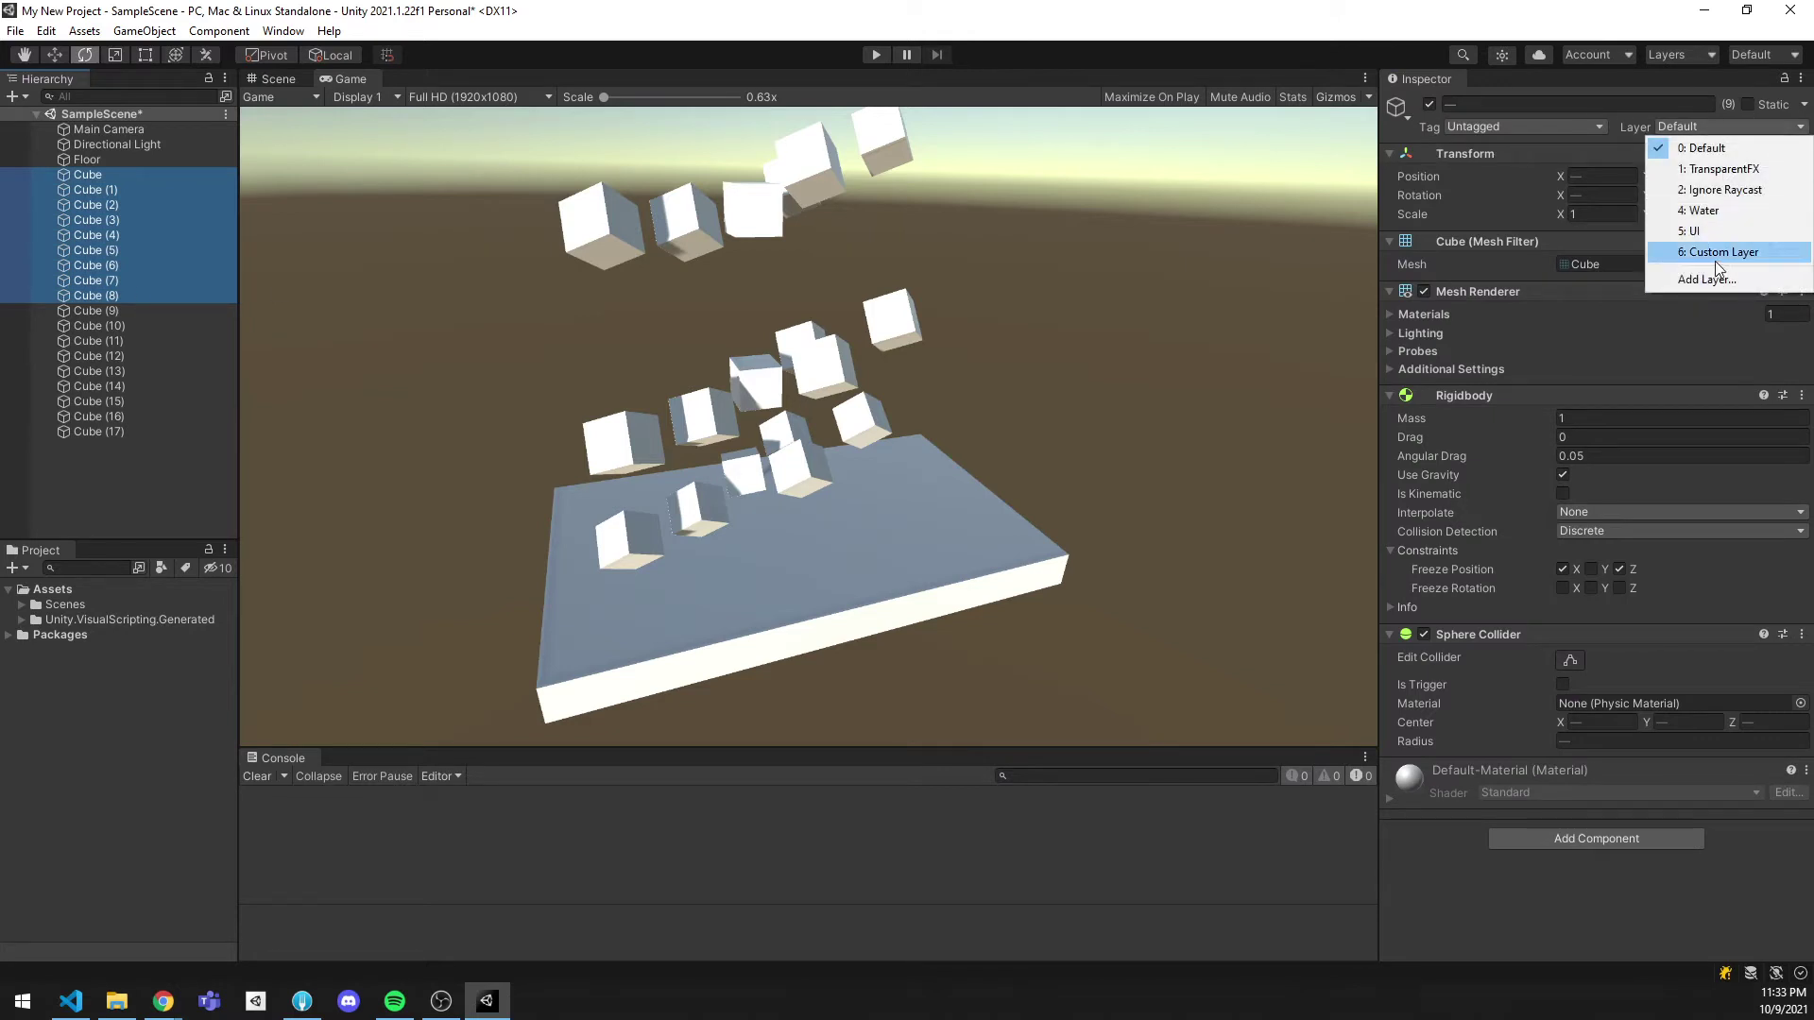
{"action": "left_click", "coordinate": [1696, 276]}
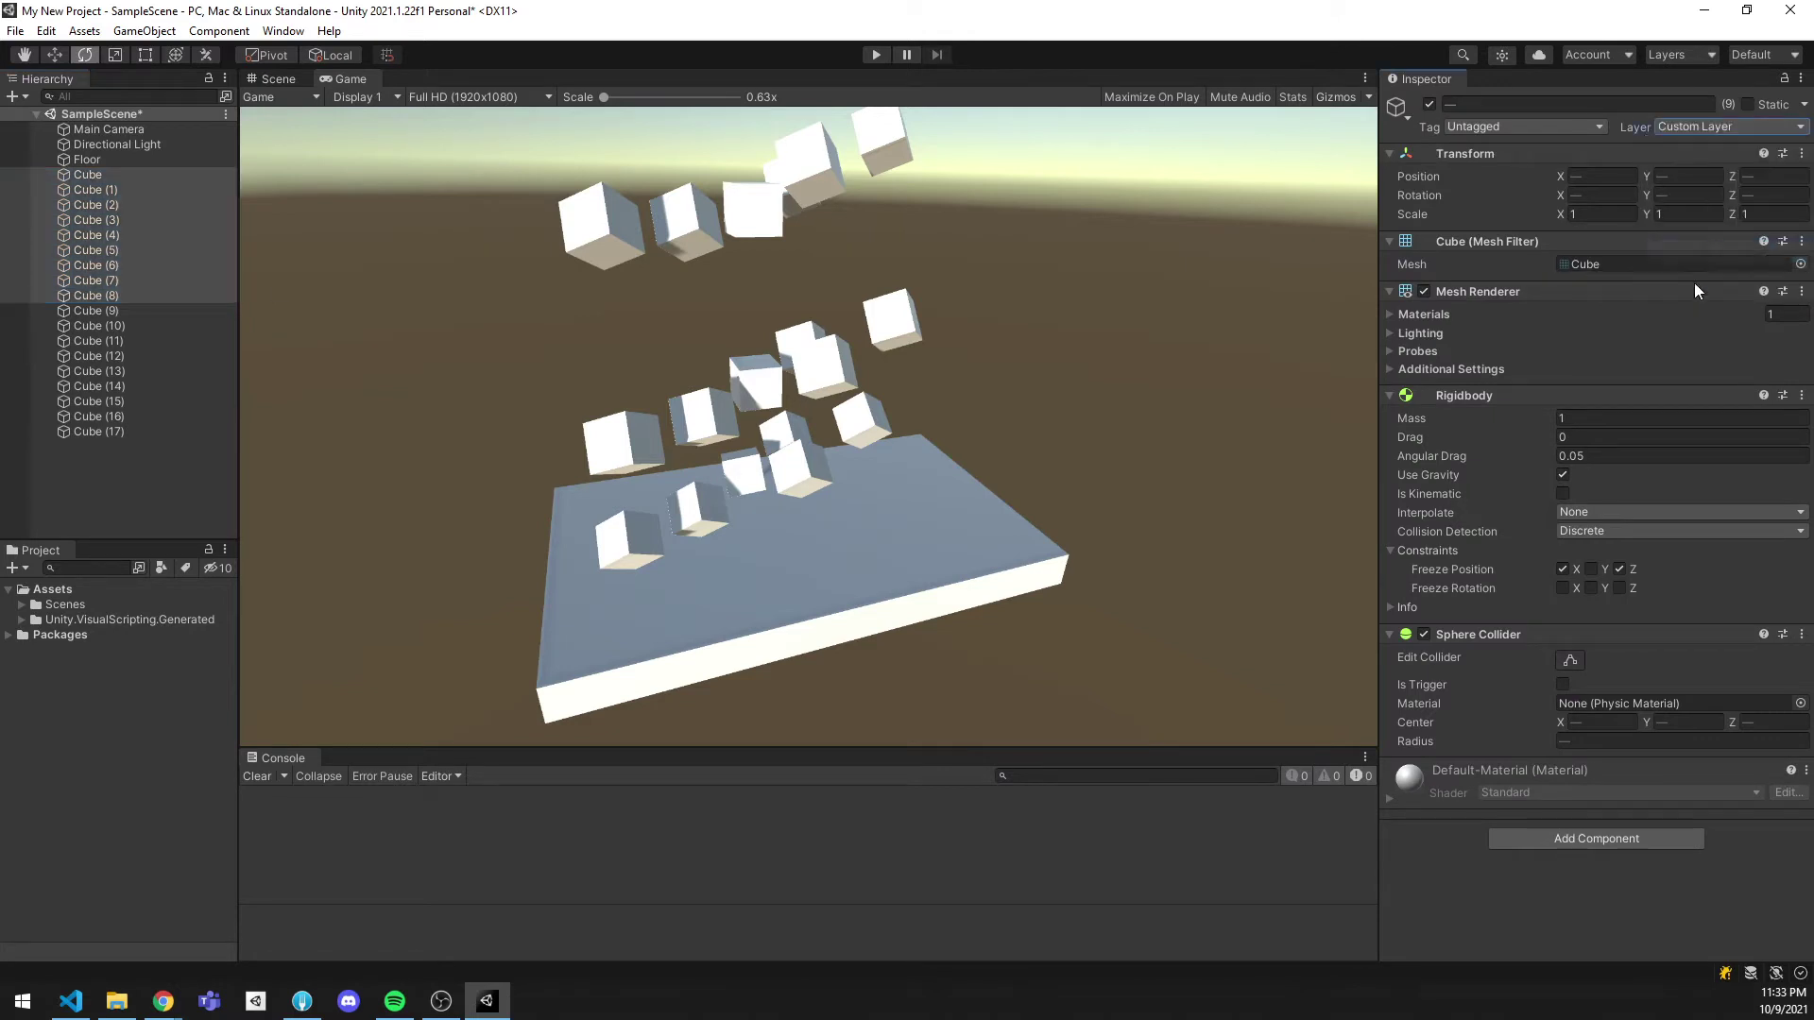
Step: Exclude Custom Layer from the Main Camera's Culling Mask
{"action": "left_click", "coordinate": [97, 129]}
{"action": "left_click", "coordinate": [1590, 301]}
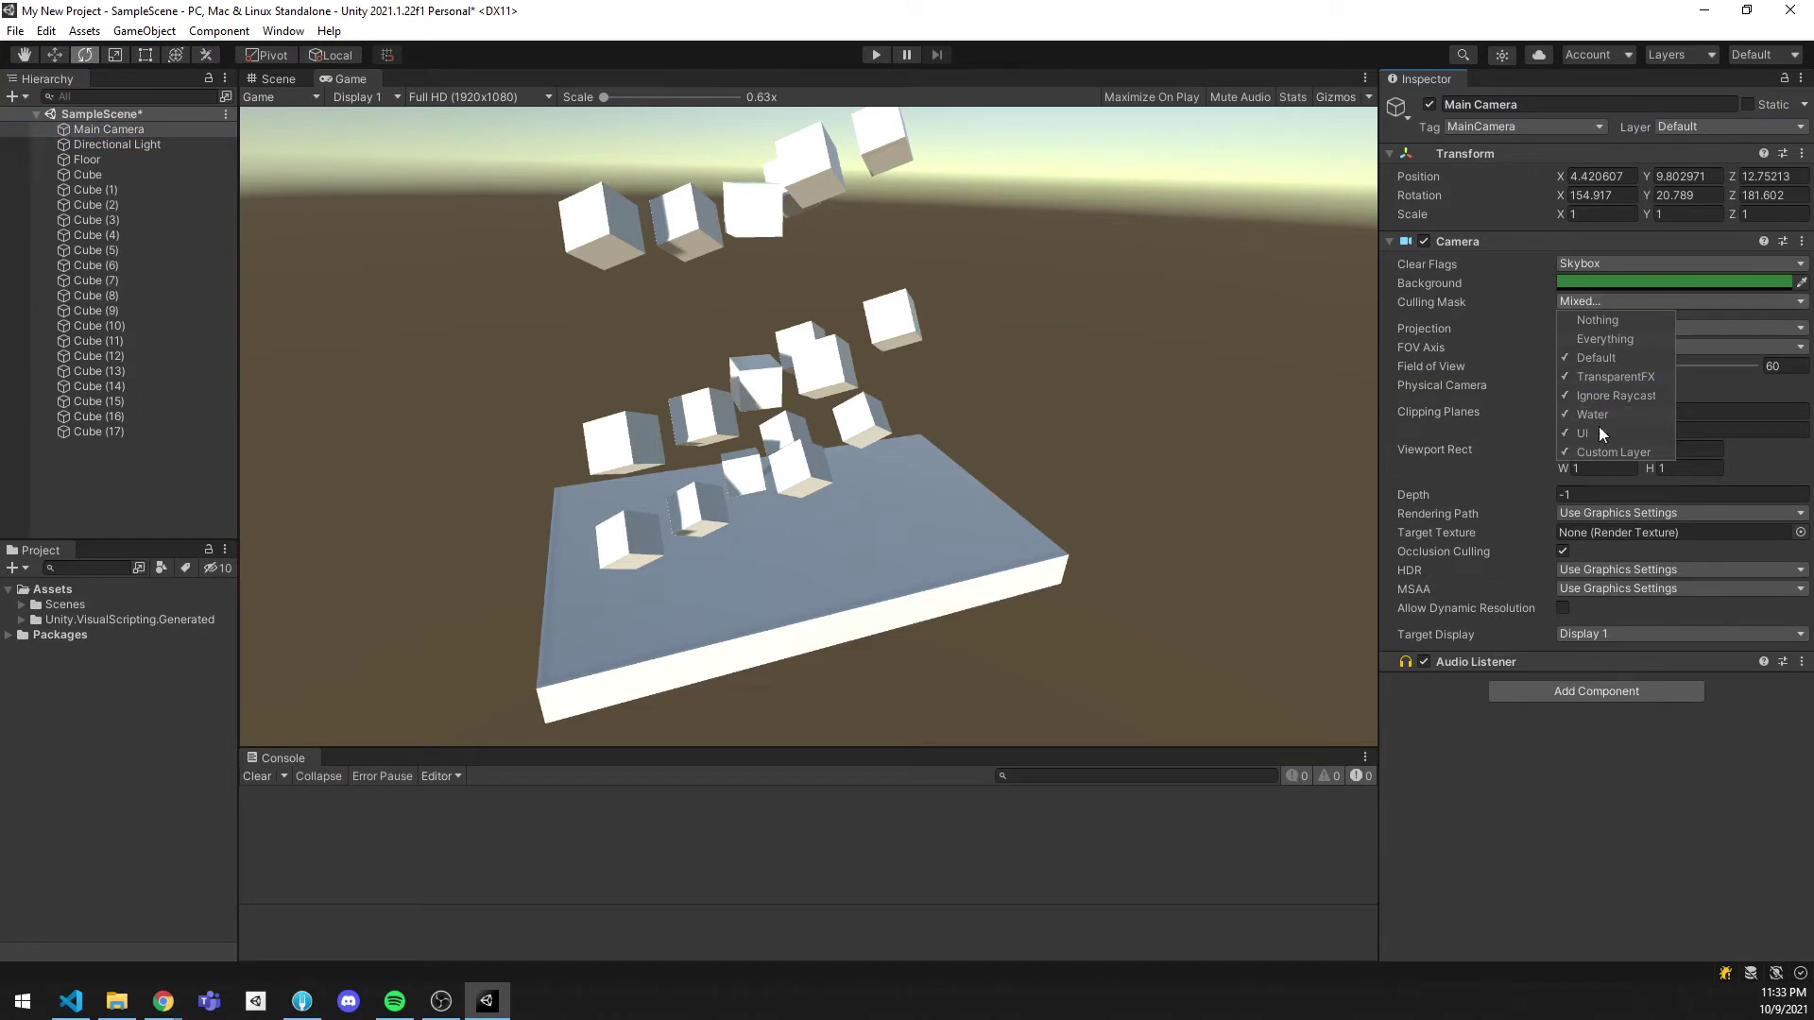
{"action": "left_click", "coordinate": [1584, 451]}
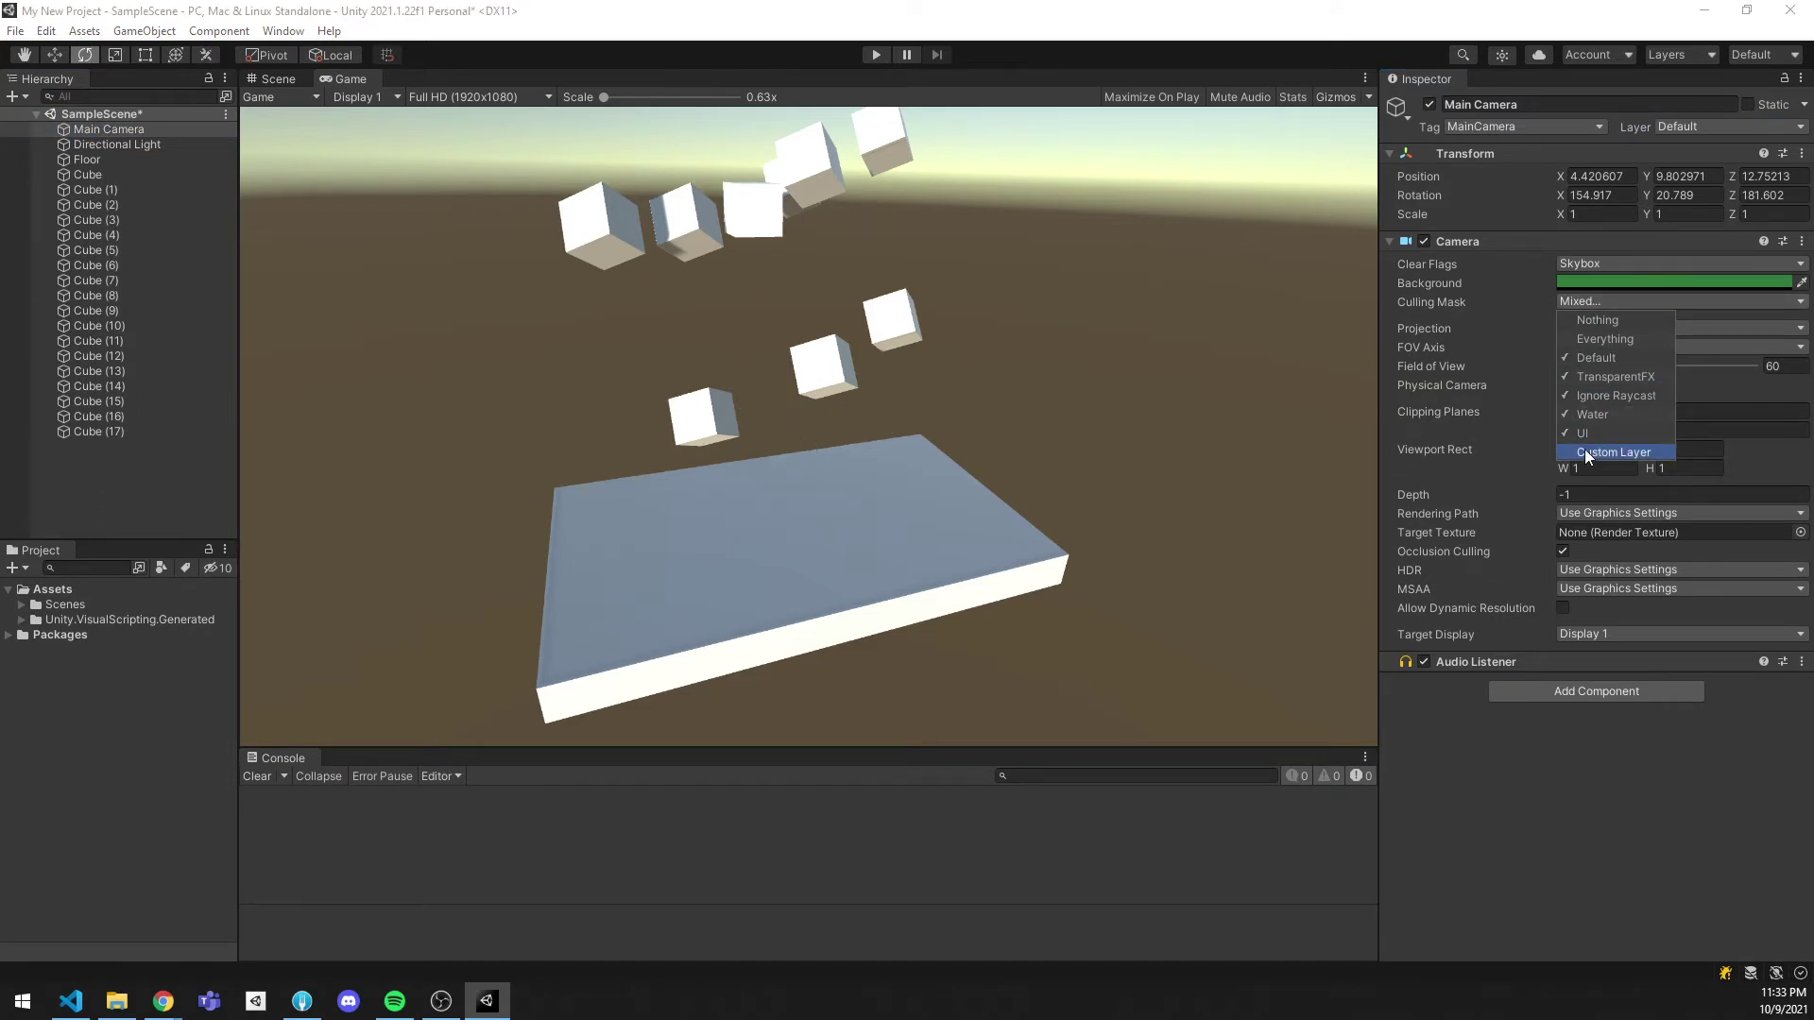
Step: Toggle Custom Layer in the Main Camera's Culling Mask and leave it included
{"action": "left_click", "coordinate": [1584, 451]}
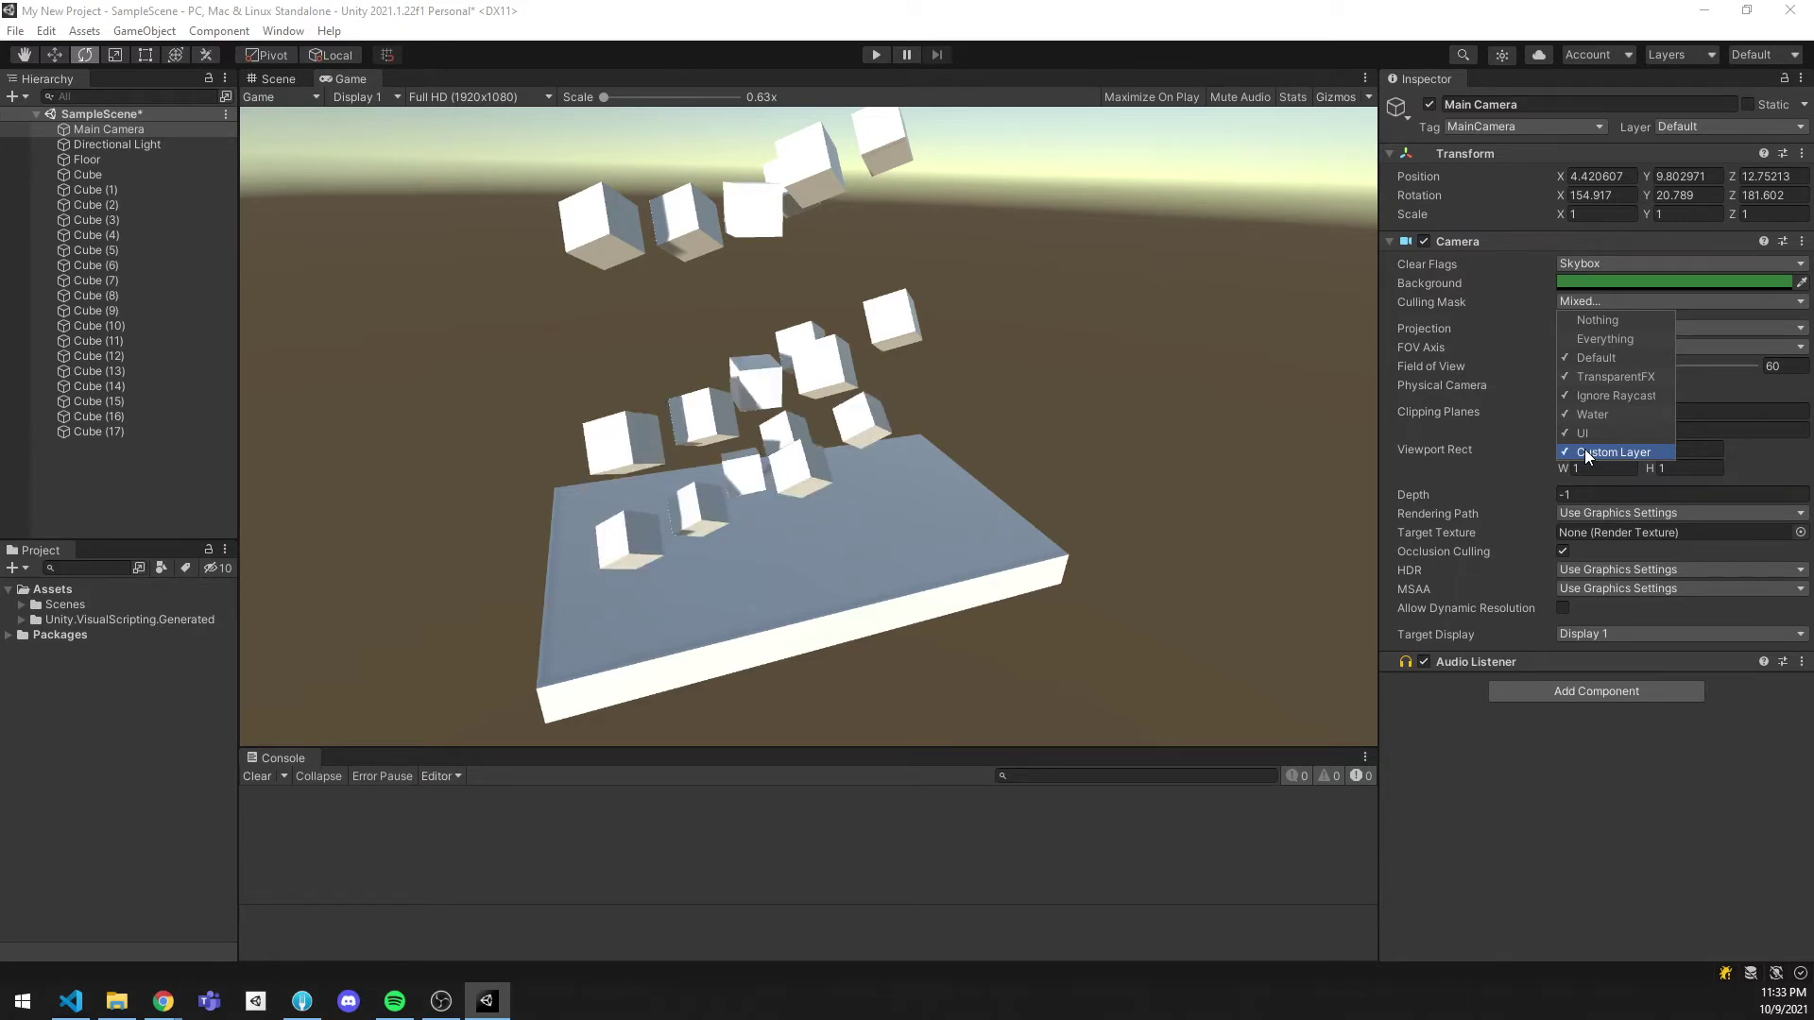
{"action": "left_click", "coordinate": [1584, 452]}
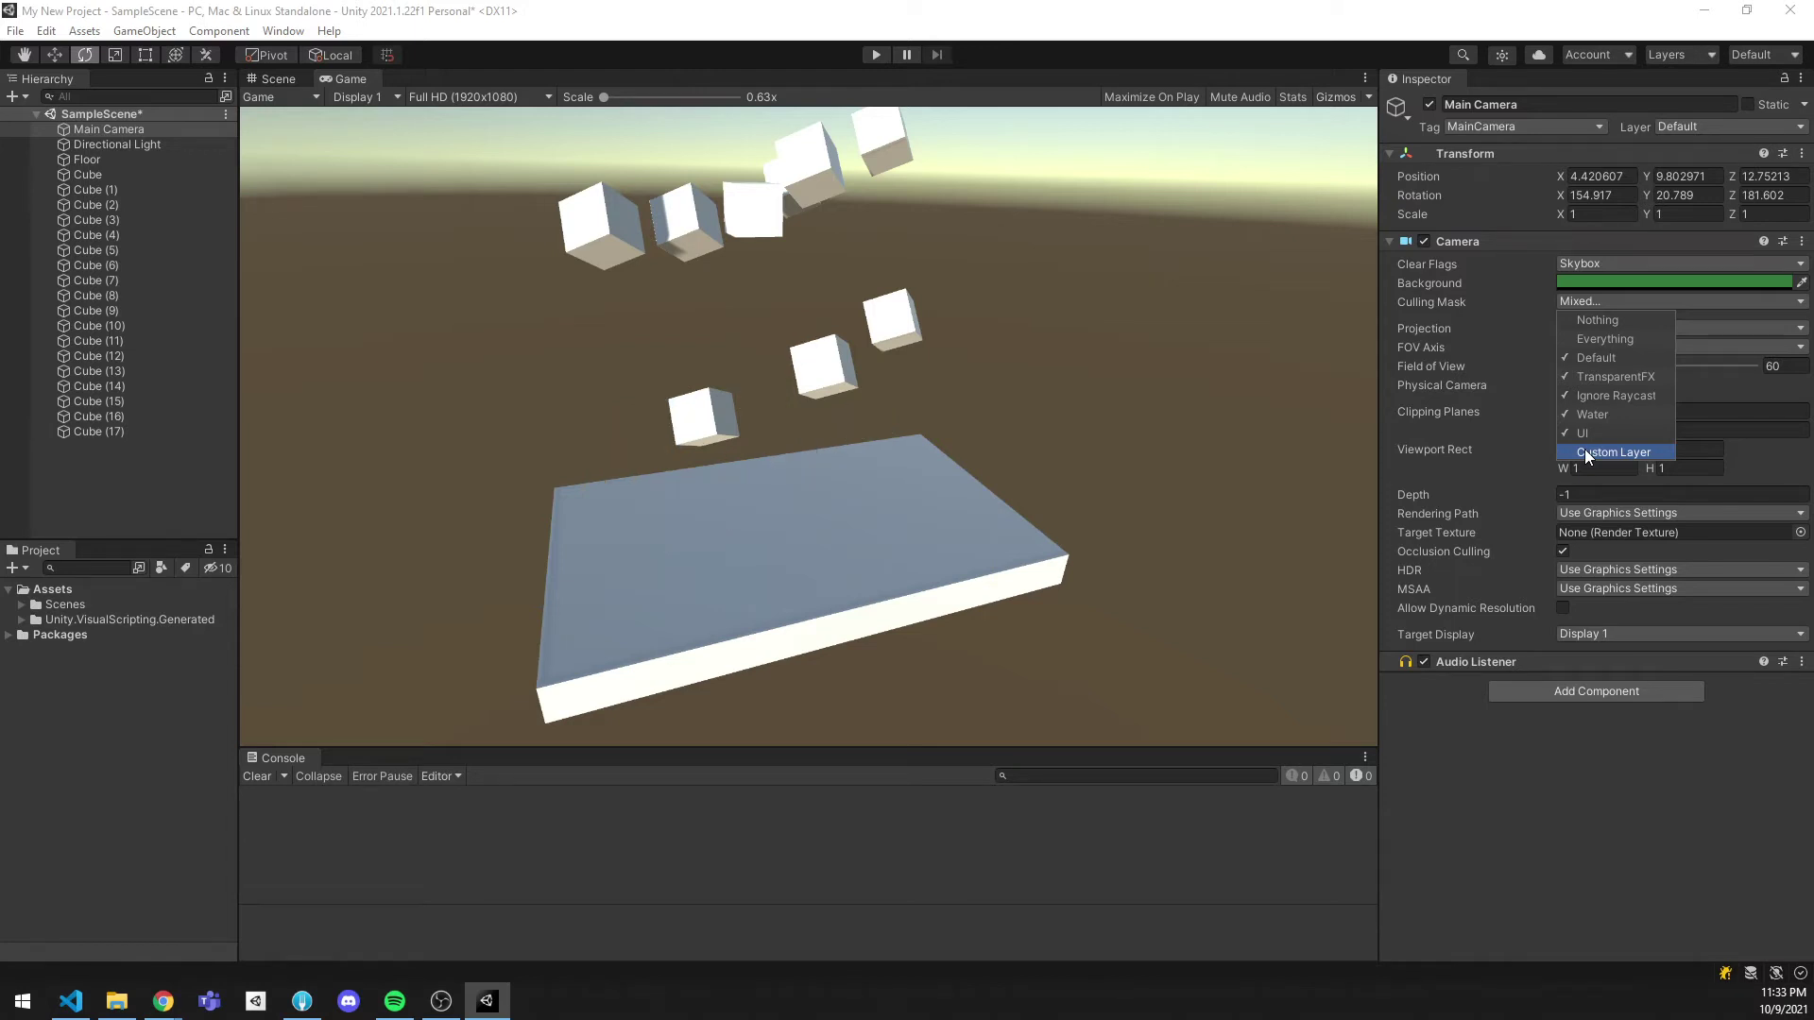
{"action": "left_click", "coordinate": [1584, 452]}
{"action": "left_click", "coordinate": [1539, 769]}
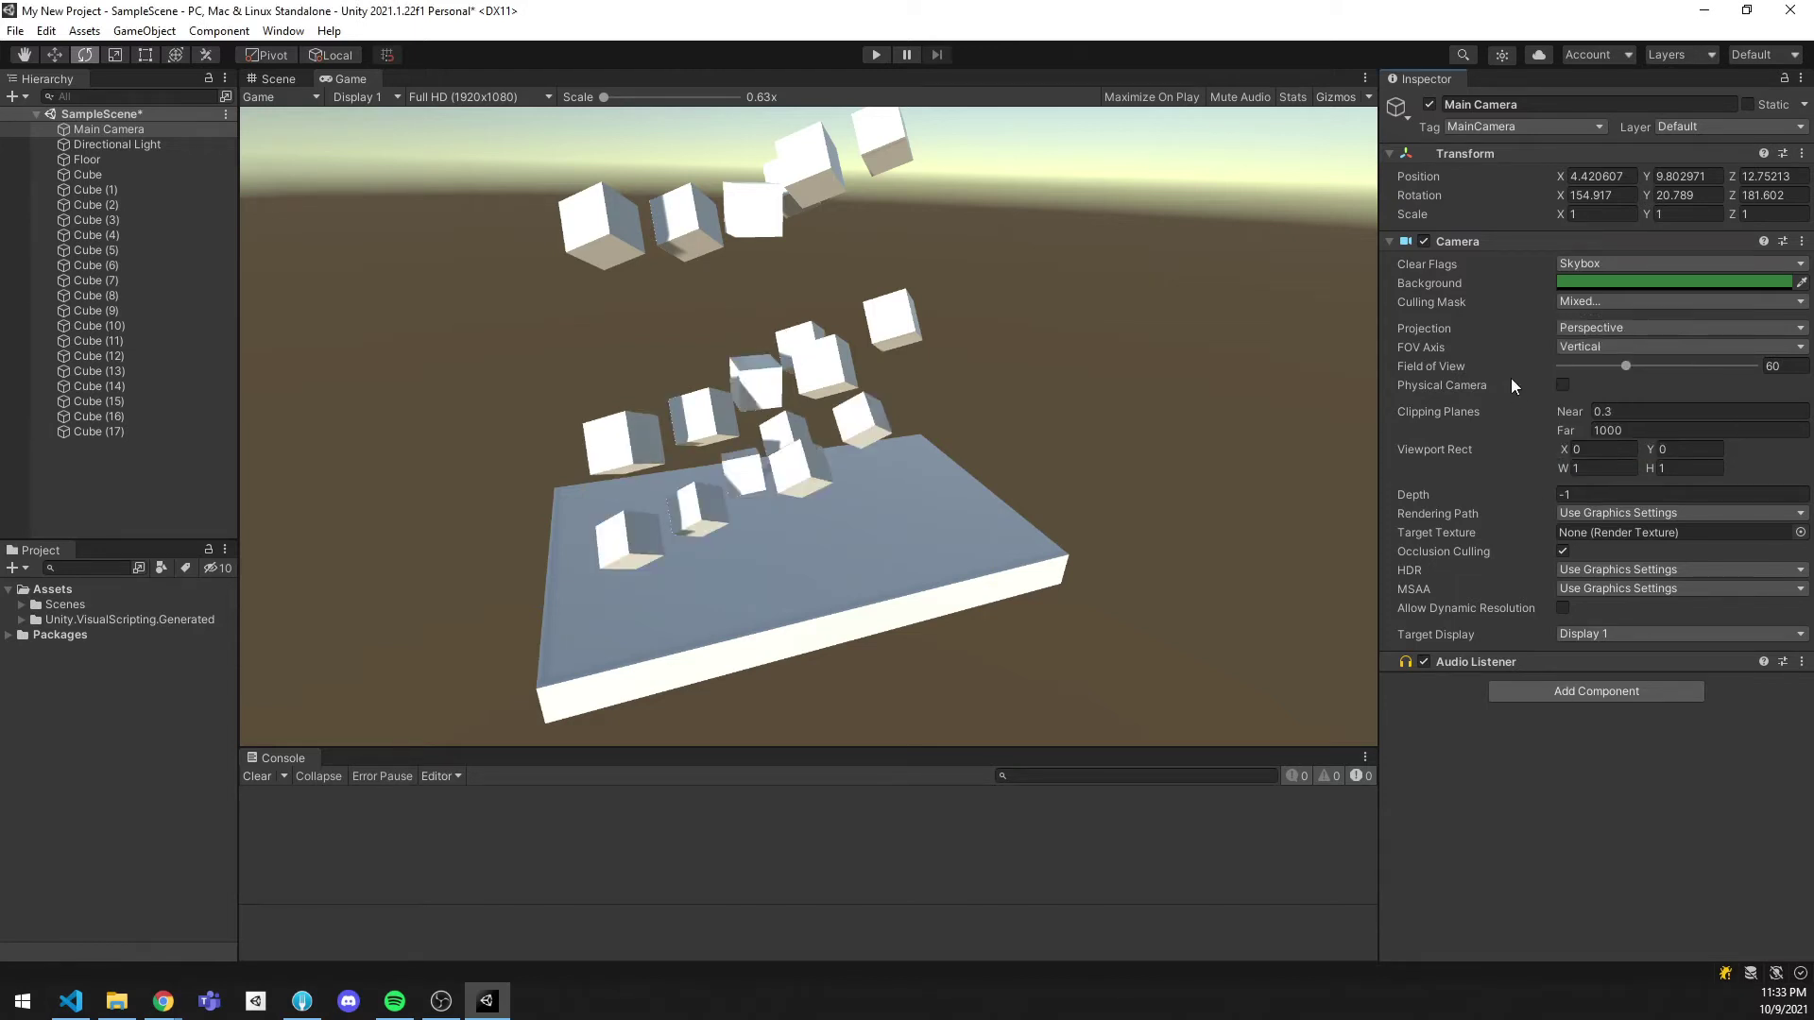
Step: Check the Main Camera's Projection options and examine its perspective frustum from different angles in the Scene view
{"action": "left_click", "coordinate": [1592, 331]}
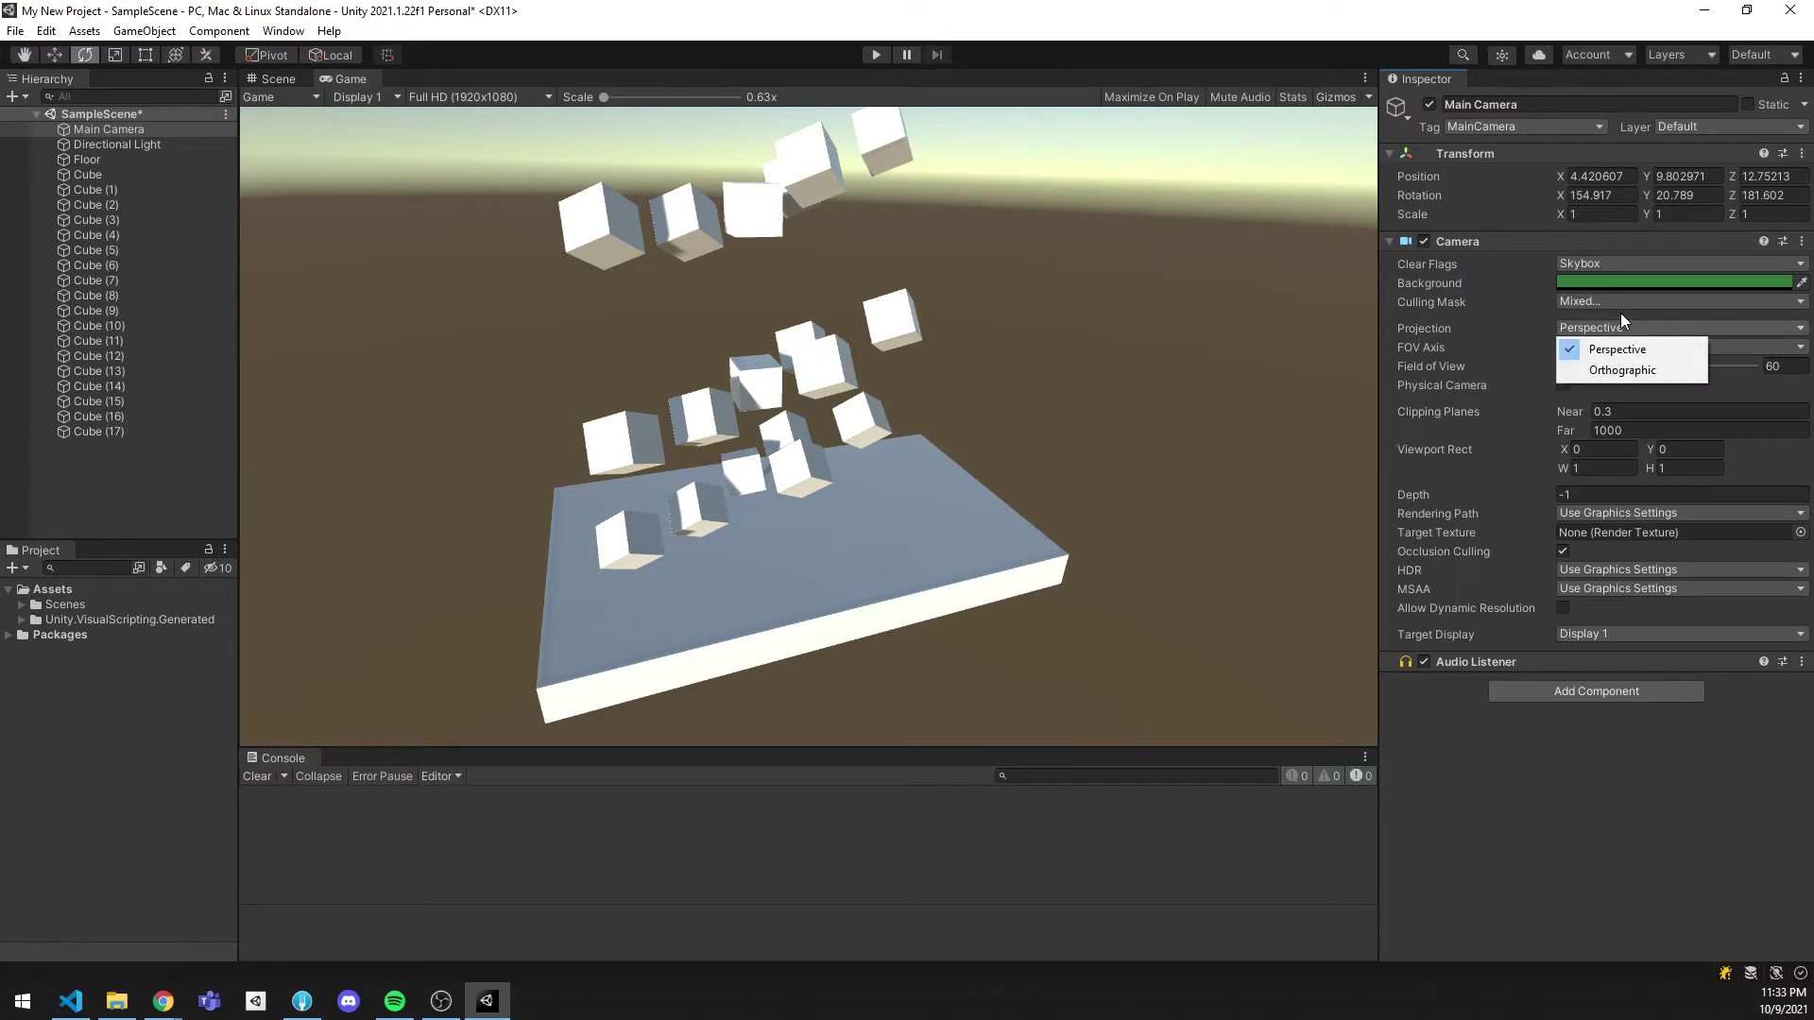
{"action": "left_click", "coordinate": [1602, 789]}
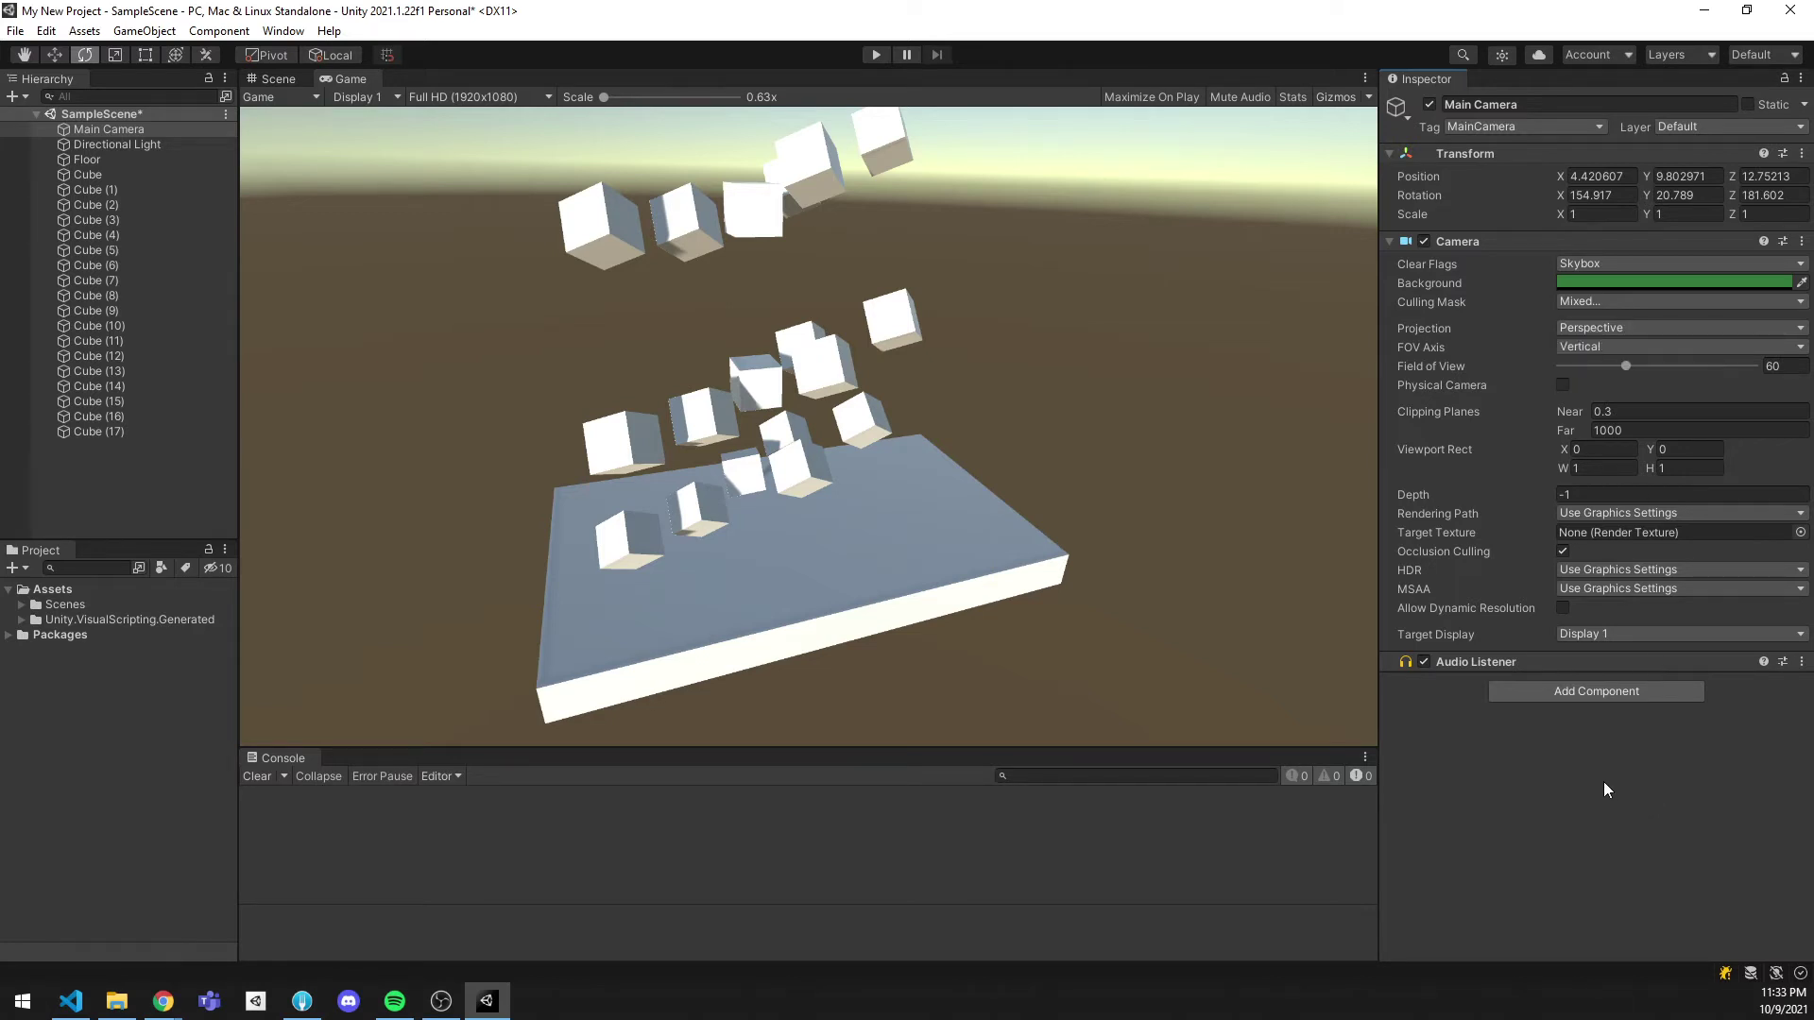
{"action": "left_click", "coordinate": [273, 73]}
{"action": "left_click_drag", "start_coordinate": [876, 441], "coordinate": [948, 435], "text": "alt"}
{"action": "middle_click_drag", "start_coordinate": [948, 435], "coordinate": [959, 439]}
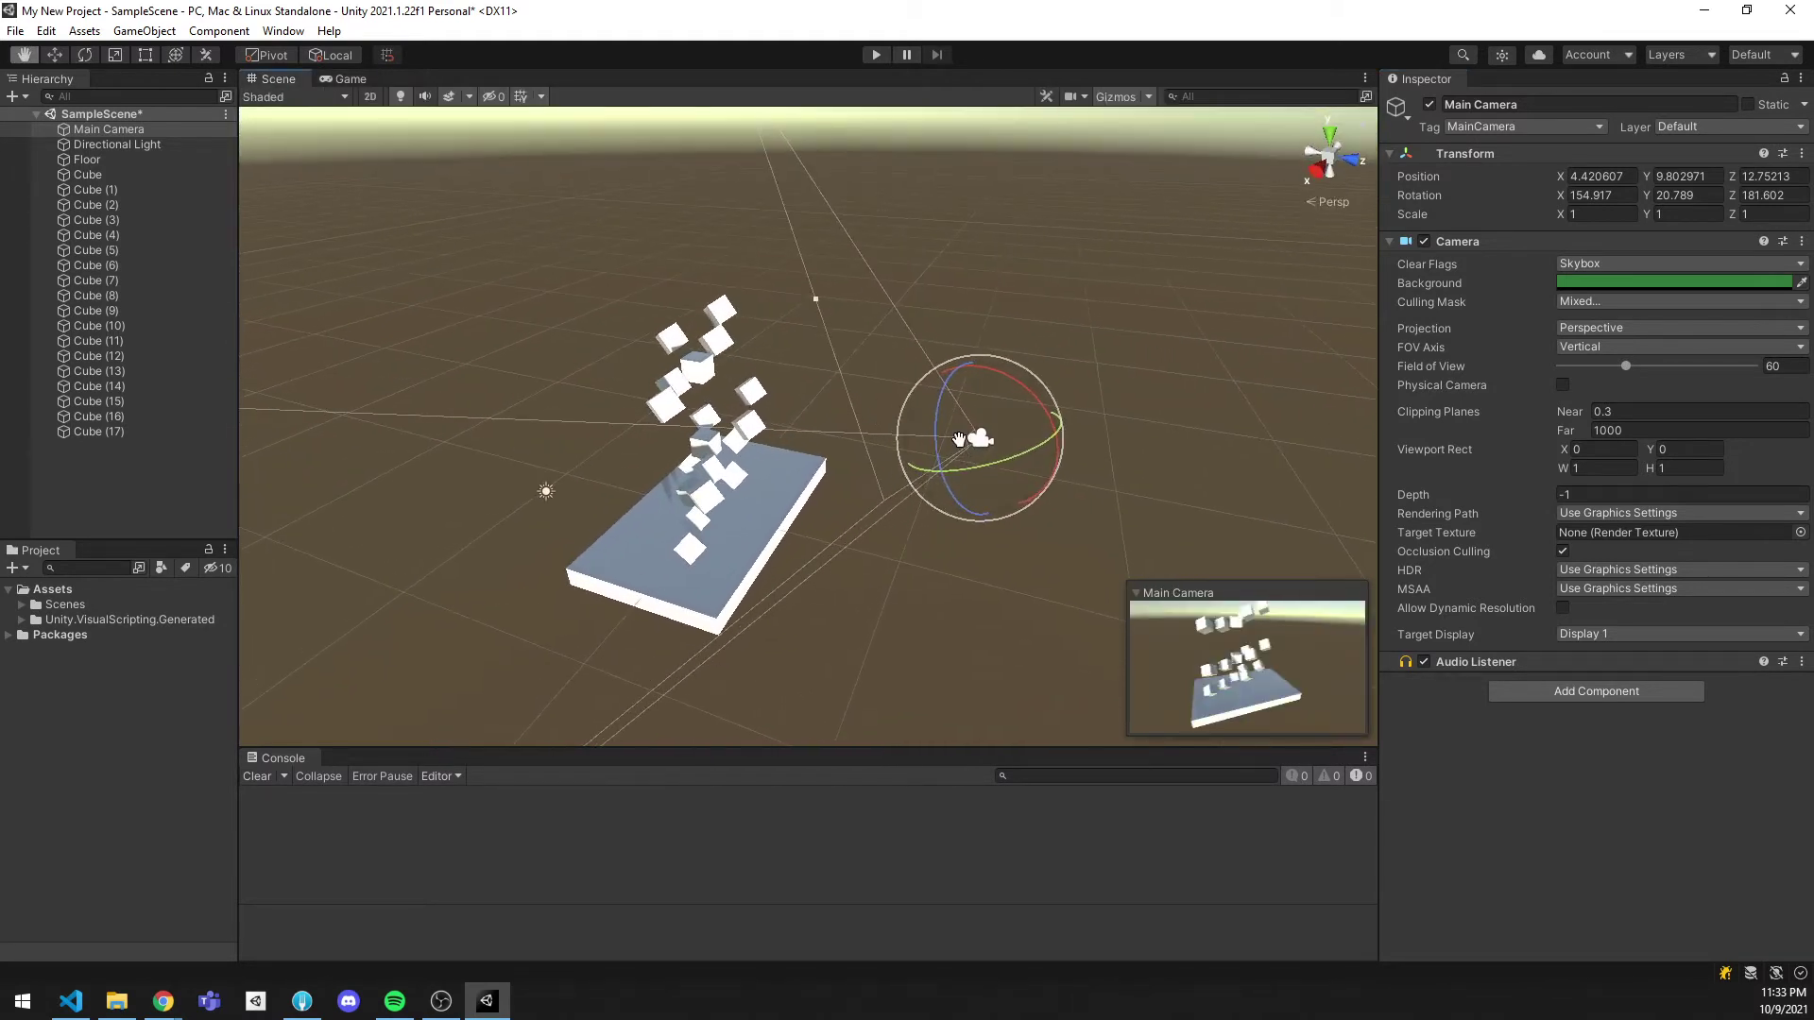
{"action": "key", "text": "q"}
{"action": "key", "text": "w"}
{"action": "right_click_drag", "start_coordinate": [973, 461], "coordinate": [972, 397]}
{"action": "key", "text": "w"}
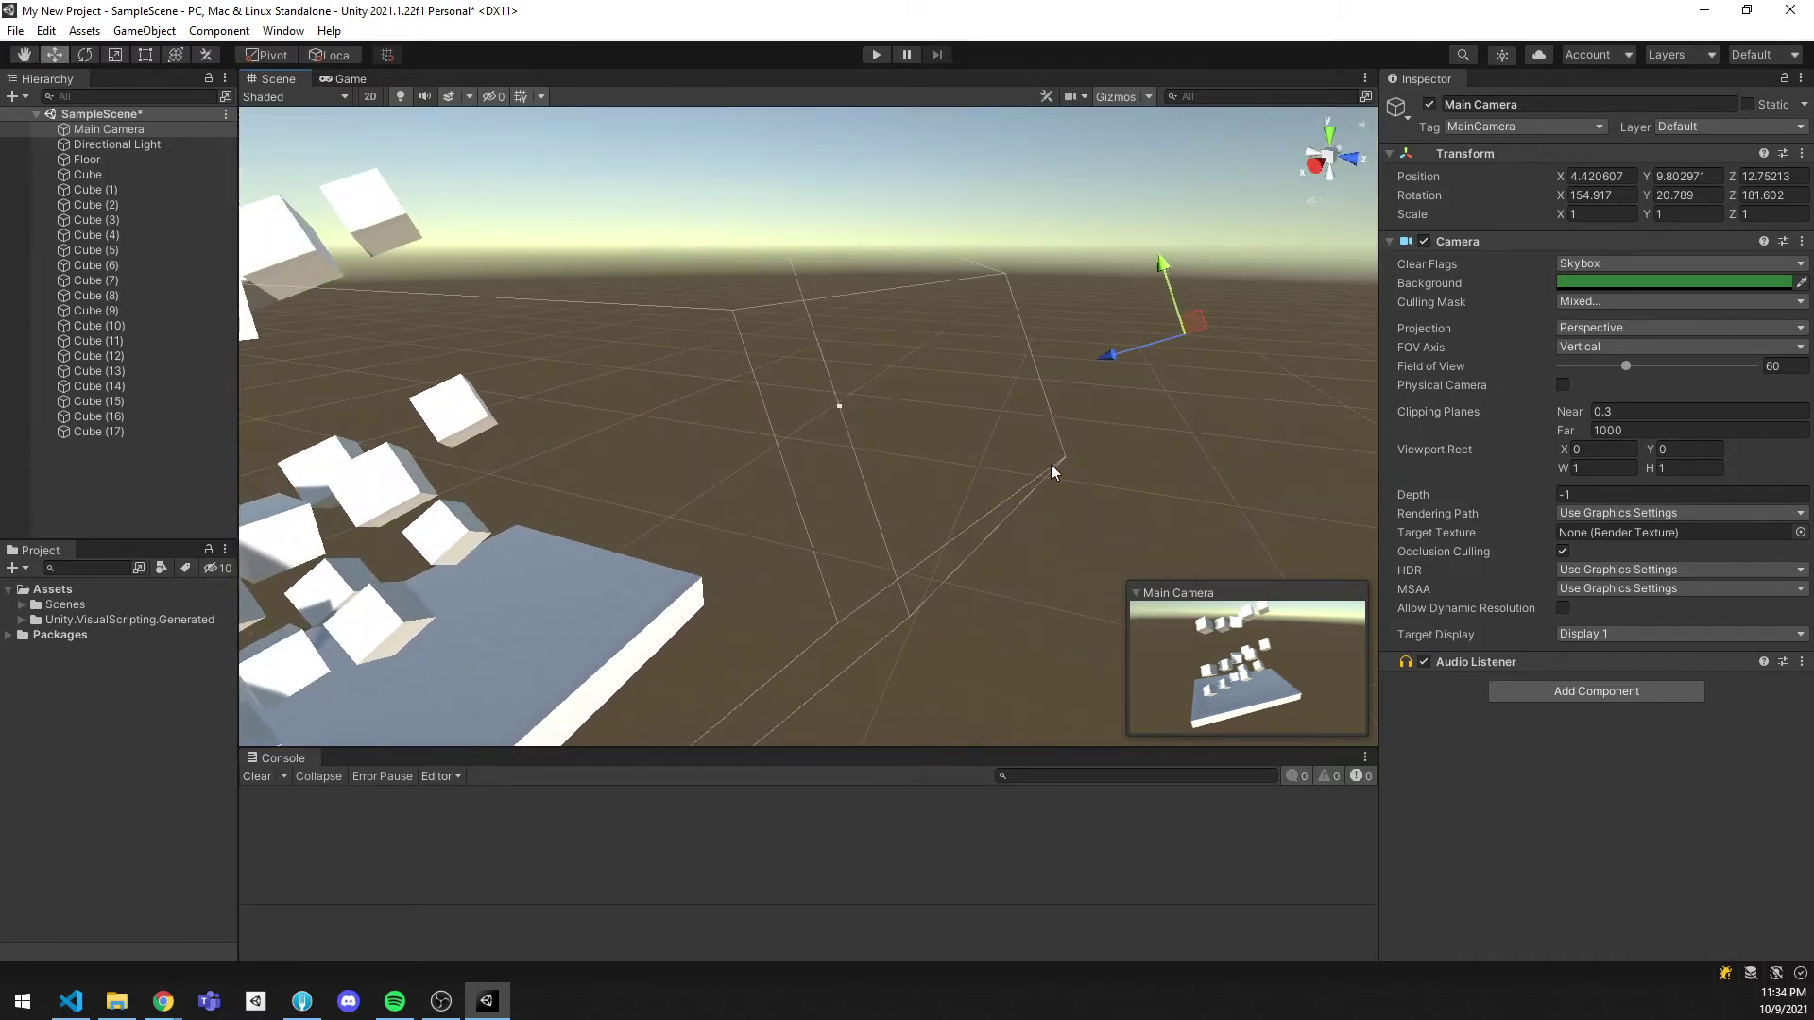
{"action": "key", "text": "s"}
{"action": "right_click_drag", "start_coordinate": [1003, 376], "coordinate": [722, 427]}
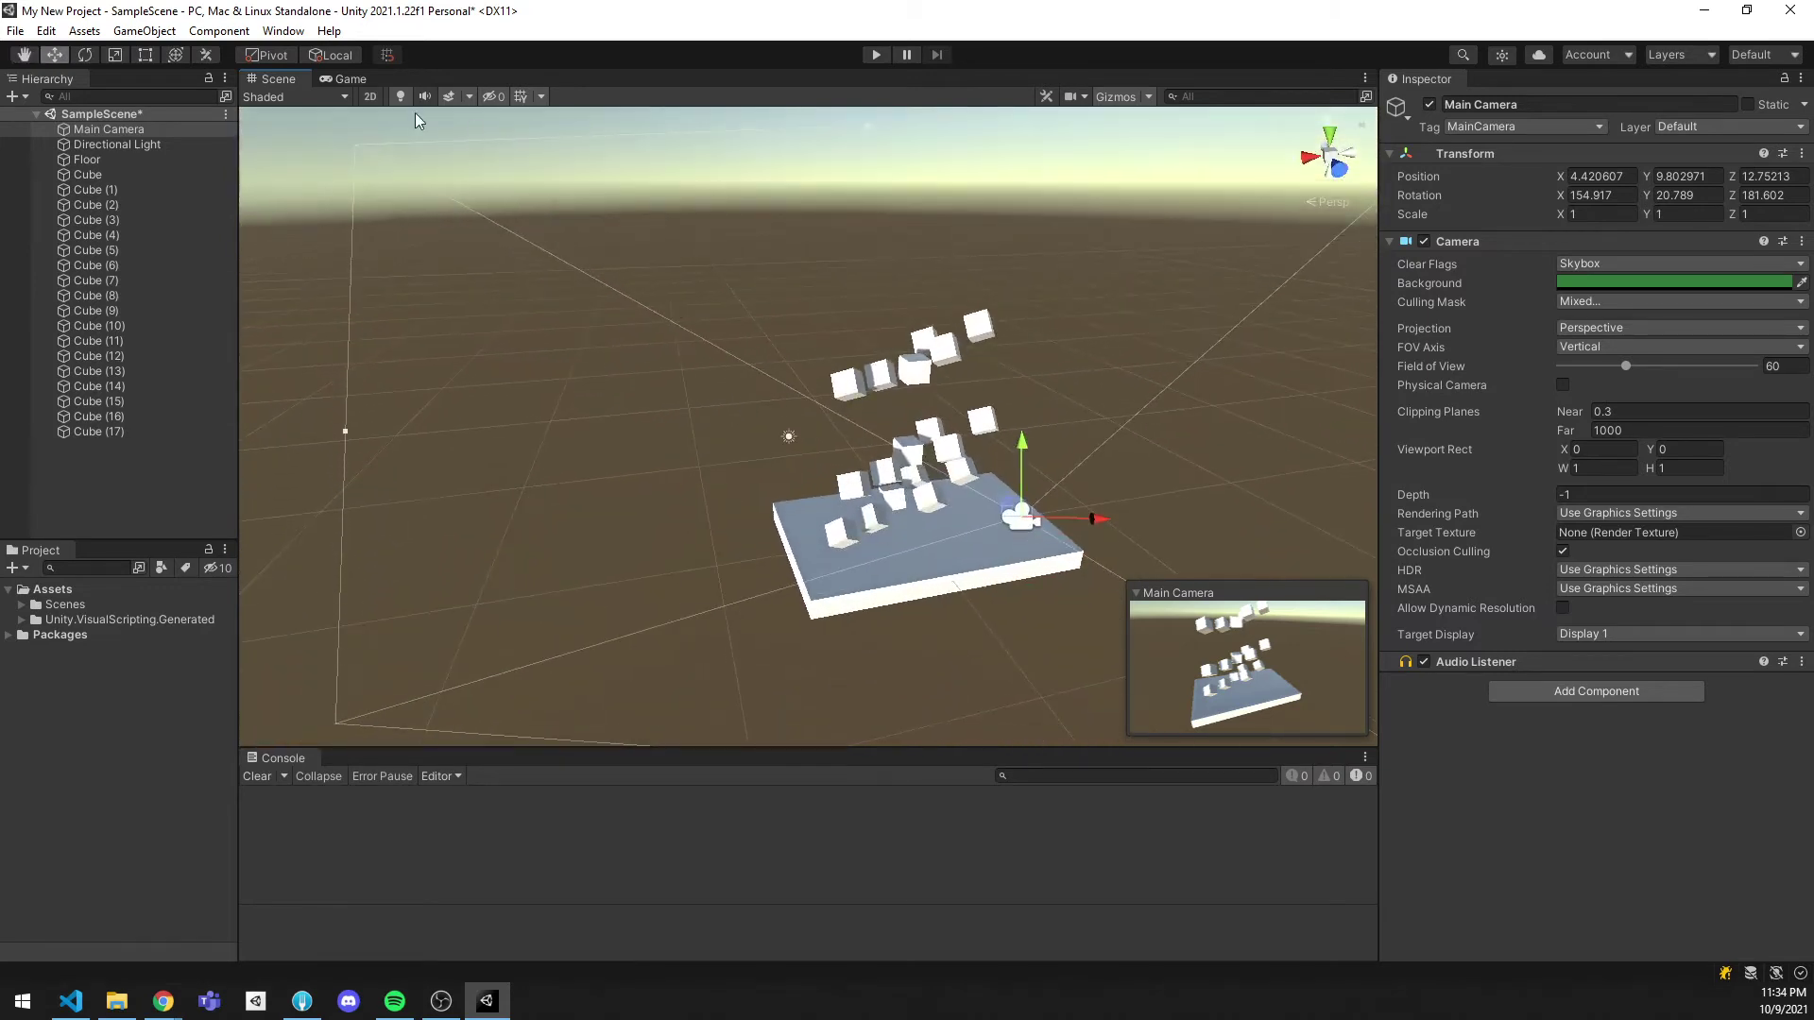
Step: Turn off the skybox in the Scene view so the camera frustum lines stand out
{"action": "left_click", "coordinate": [469, 96]}
{"action": "left_click", "coordinate": [492, 115]}
{"action": "right_click_drag", "start_coordinate": [867, 456], "coordinate": [1154, 474]}
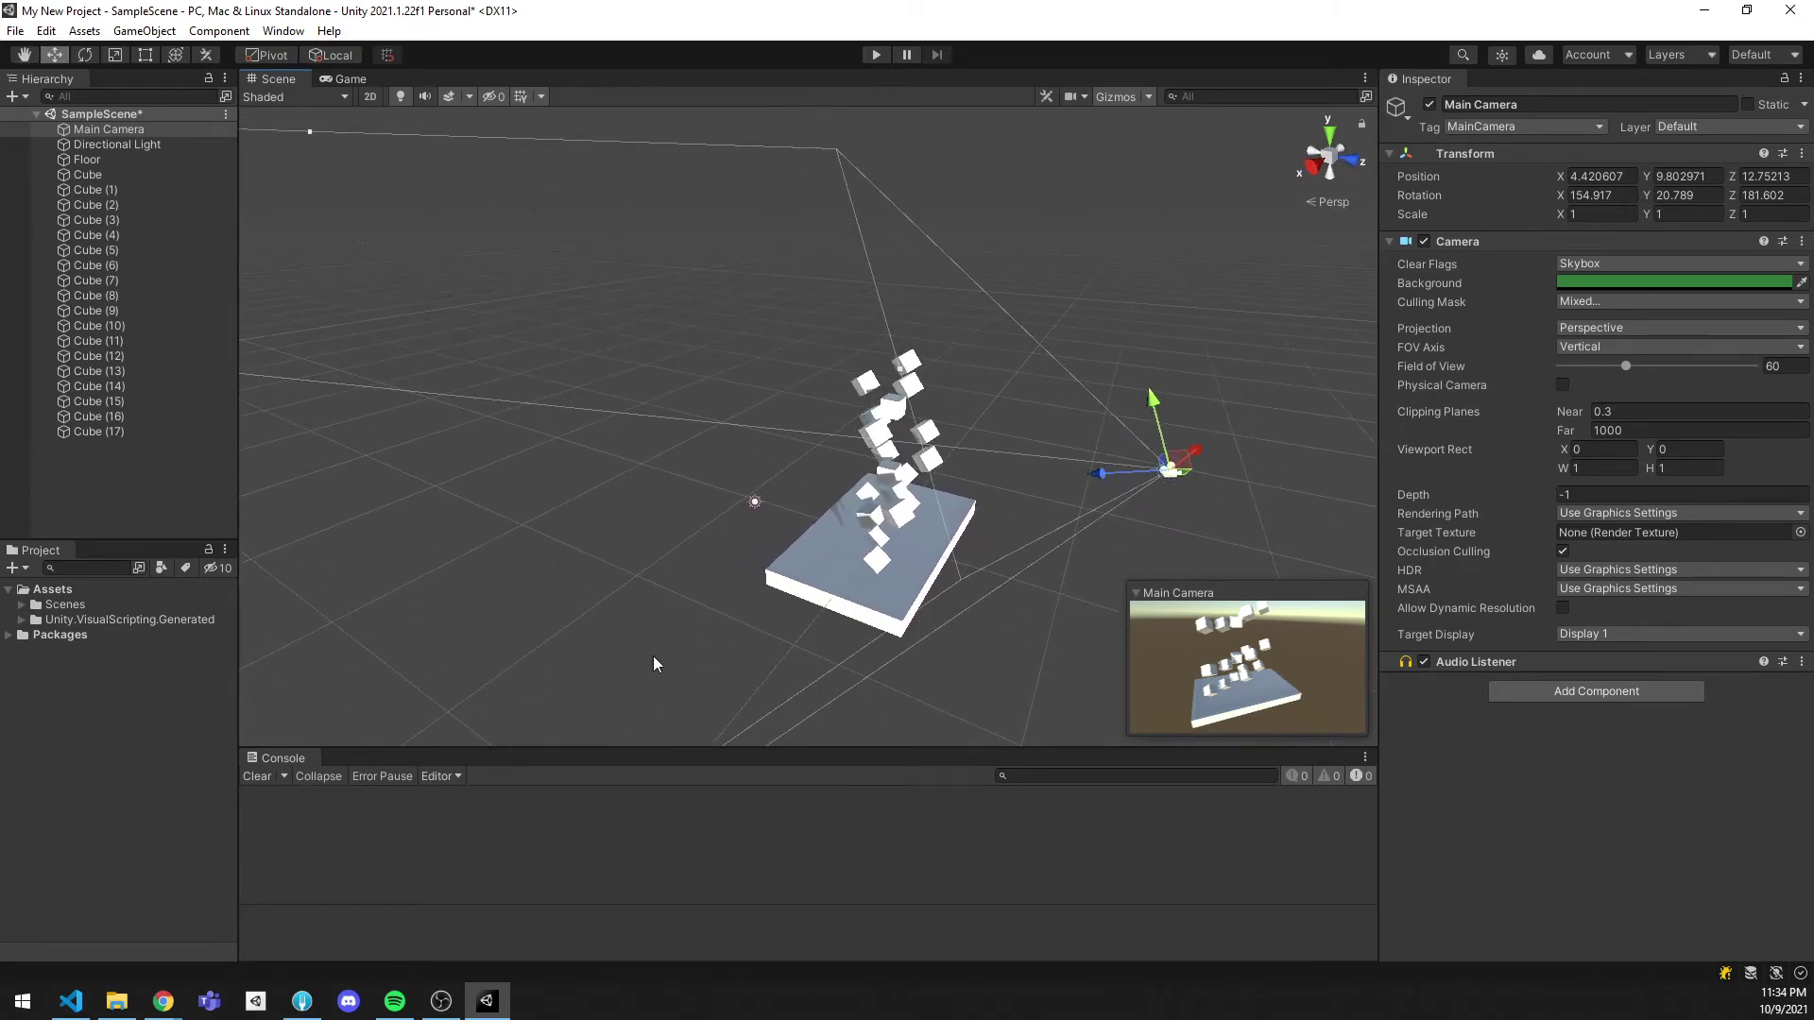
Step: Examine where the Main Camera's frustum starts and how far it extends in the Scene view
{"action": "right_click_drag", "start_coordinate": [1135, 535], "coordinate": [1064, 486]}
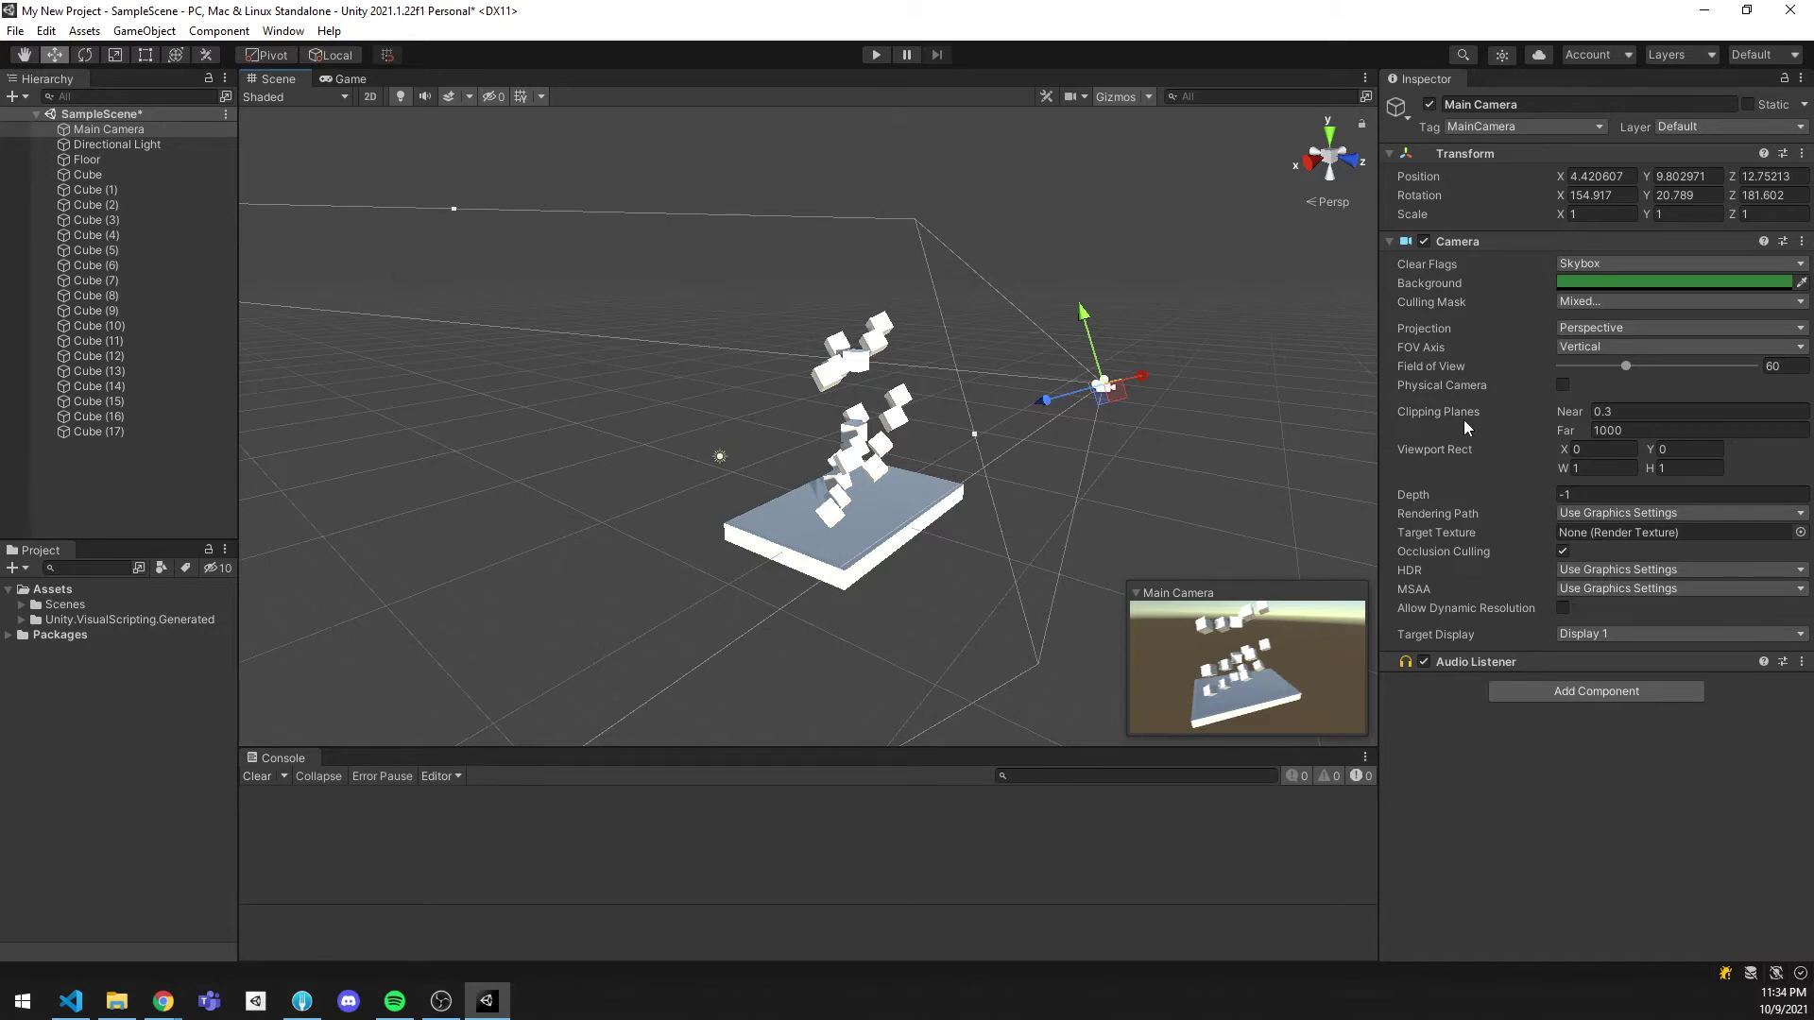
{"action": "key", "text": "w"}
{"action": "mouse_move", "coordinate": [1223, 432]}
{"action": "right_mouse_down"}
{"action": "mouse_move", "coordinate": [1271, 419]}
{"action": "mouse_move", "coordinate": [1180, 406]}
{"action": "mouse_move", "coordinate": [1232, 396]}
{"action": "mouse_move", "coordinate": [1199, 411]}
{"action": "right_mouse_up"}
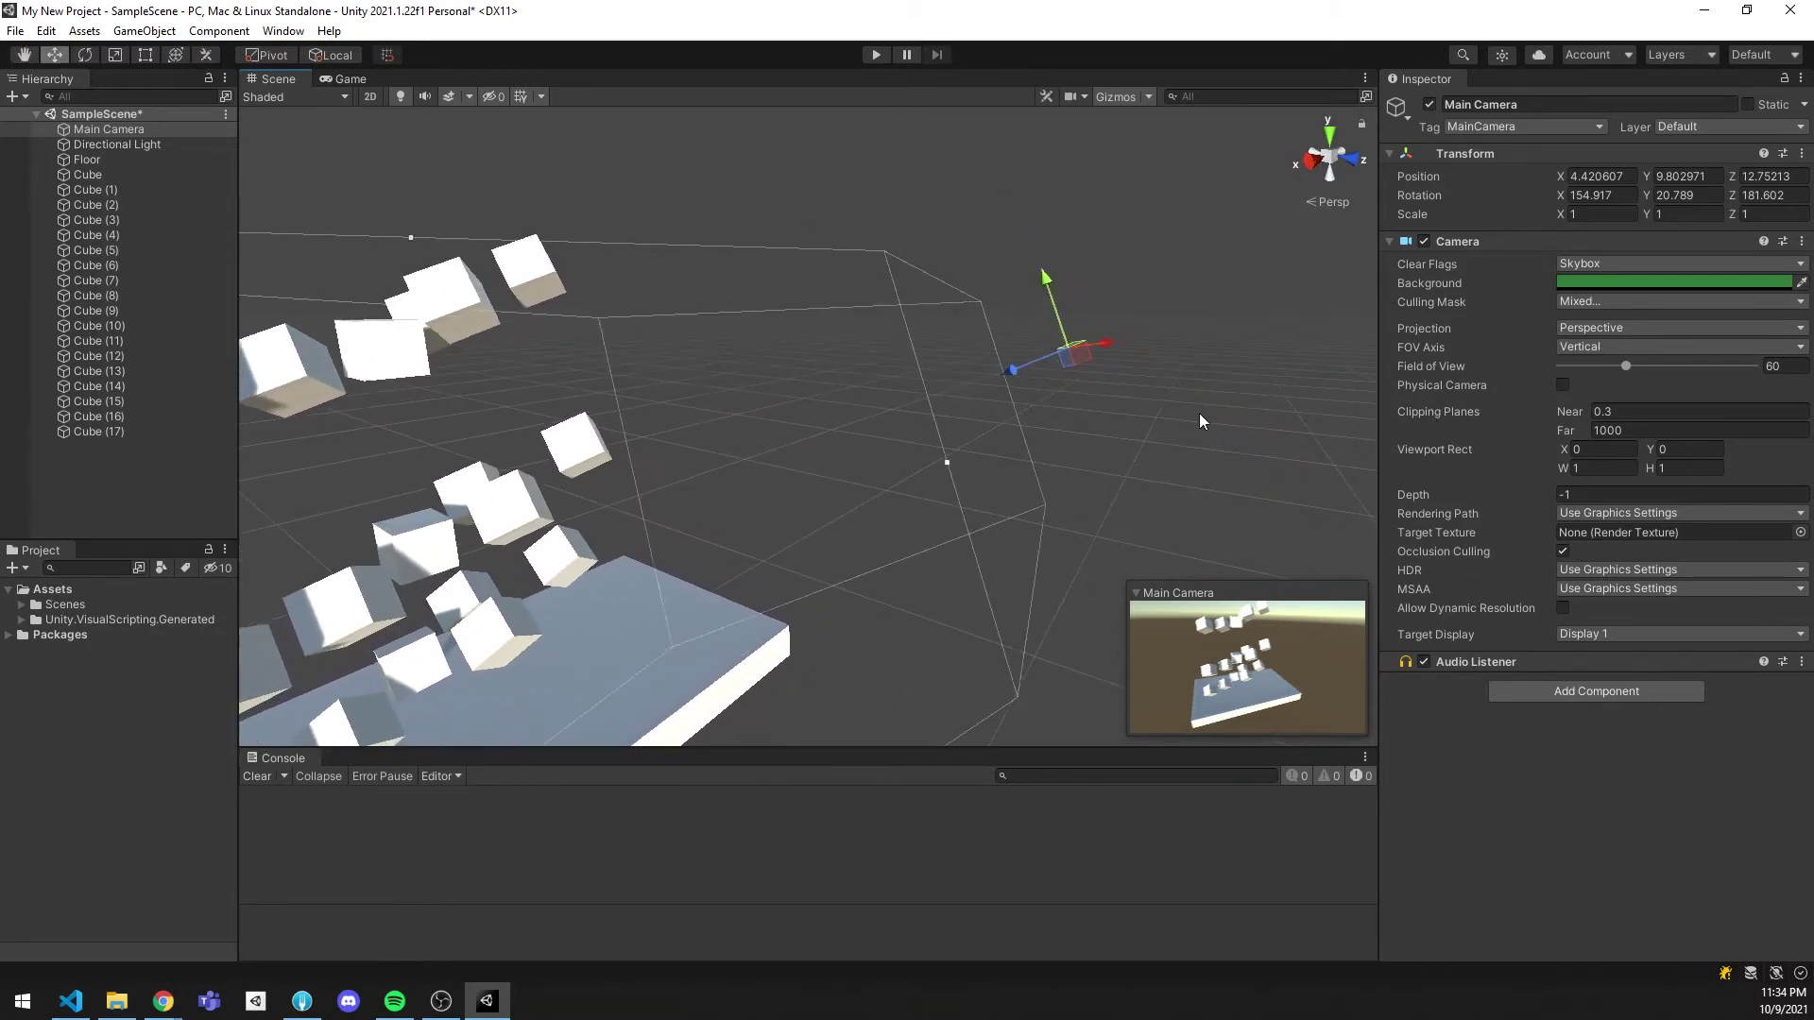
{"action": "key", "text": "s"}
{"action": "right_click_drag", "start_coordinate": [1028, 455], "coordinate": [624, 378]}
{"action": "key", "text": "w"}
{"action": "key", "text": "s"}
{"action": "key", "text": "w"}
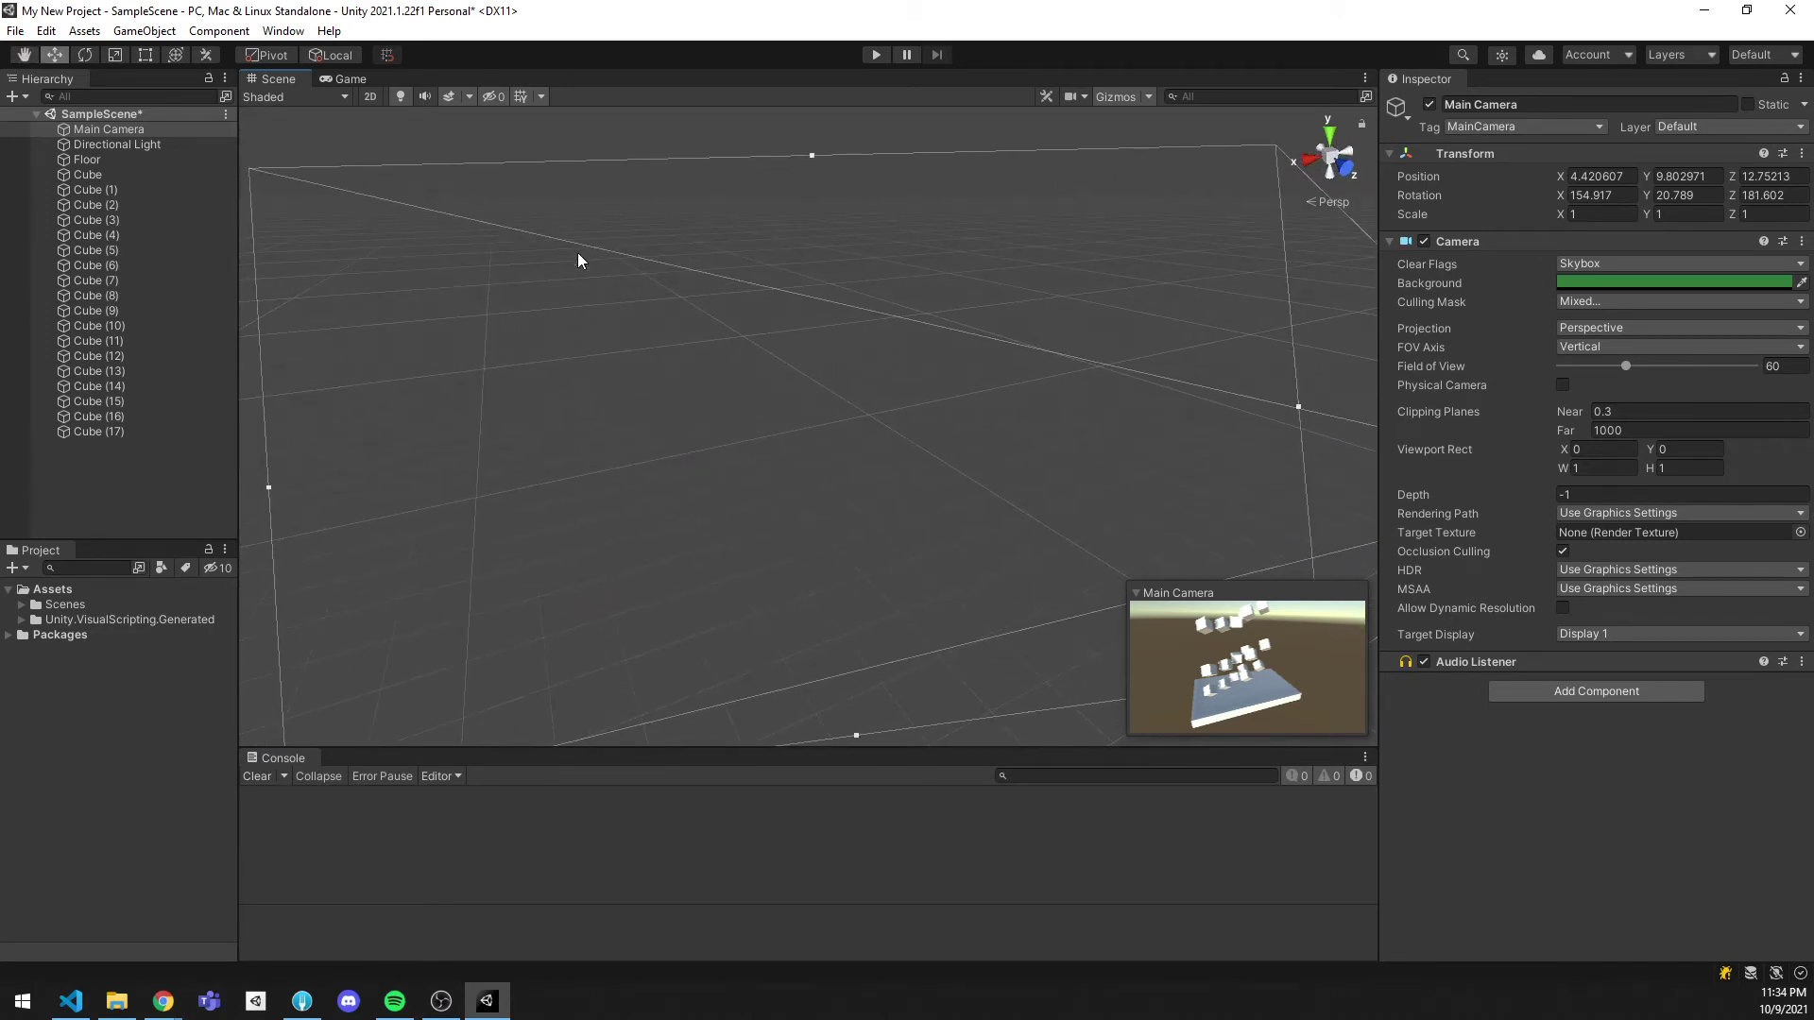
{"action": "right_click_drag", "start_coordinate": [839, 360], "coordinate": [1013, 386]}
{"action": "key", "text": "s"}
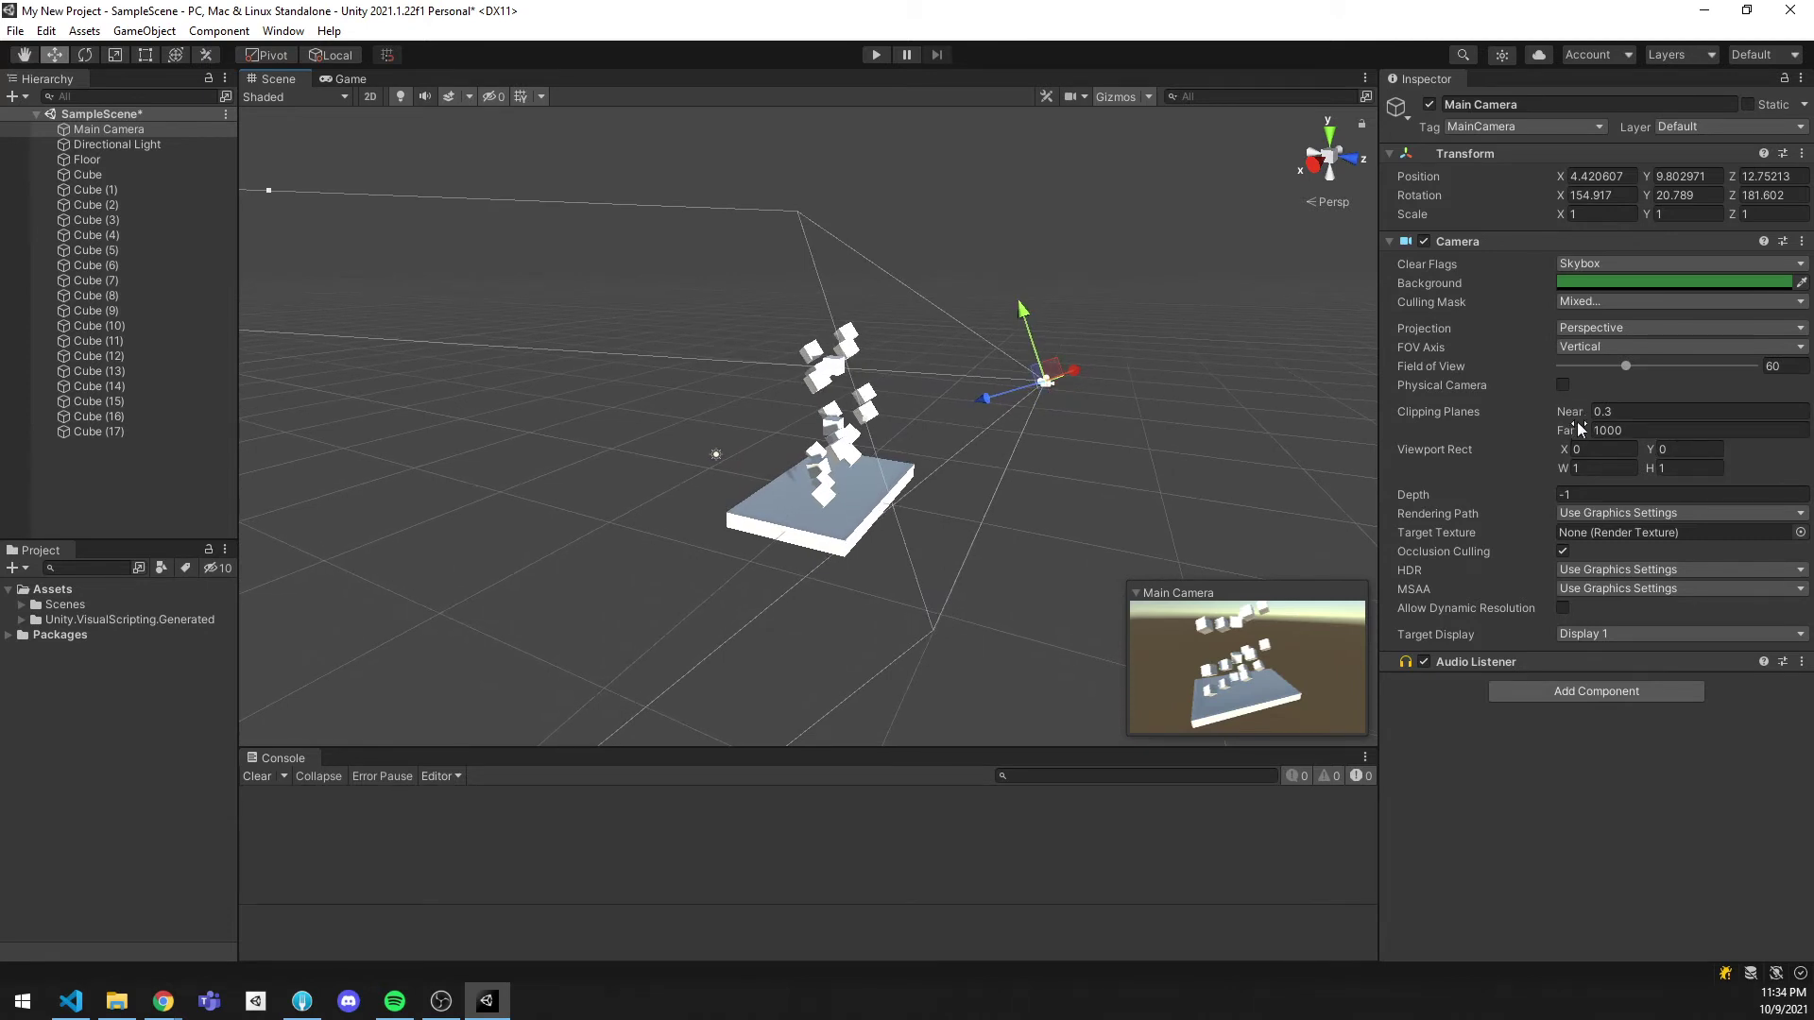
Step: Raise the Main Camera's near clipping plane to 4.56, check the Game view, and raise it further to 14.93
{"action": "scroll", "coordinate": [1105, 393], "scroll_direction": "up", "scroll_amount": 10}
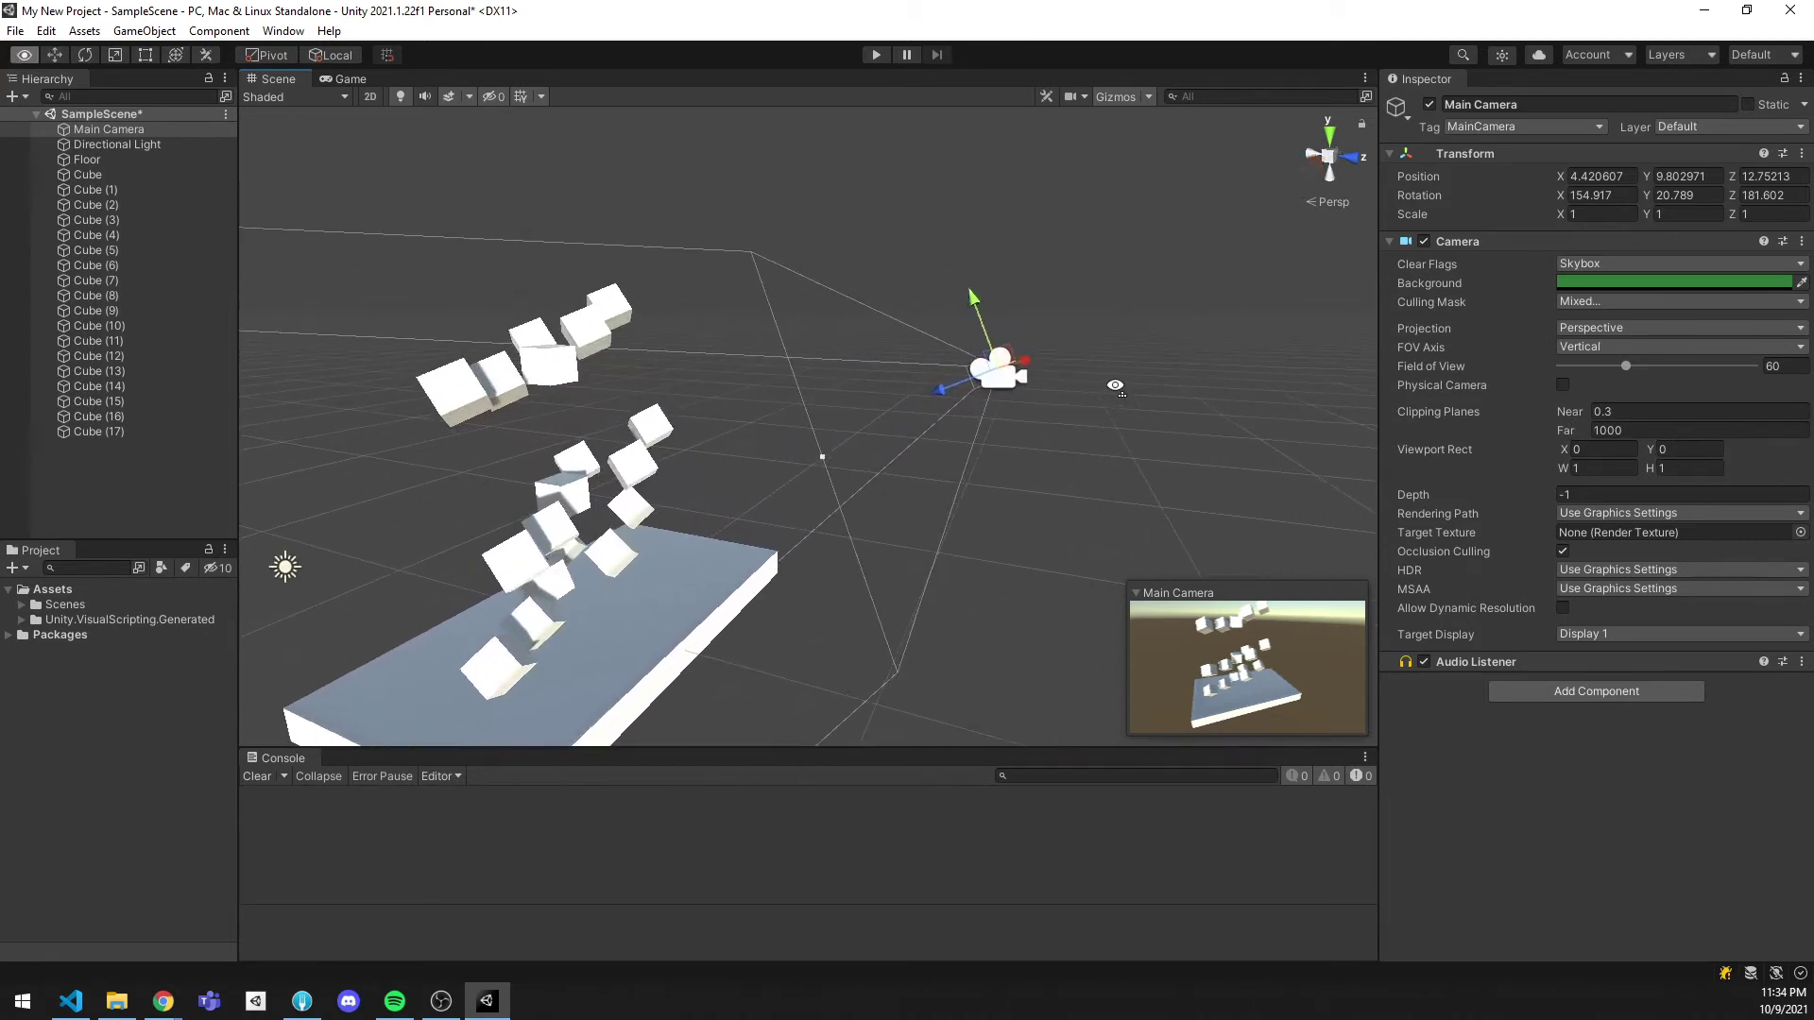
{"action": "left_click_drag", "start_coordinate": [1579, 405], "coordinate": [1708, 412]}
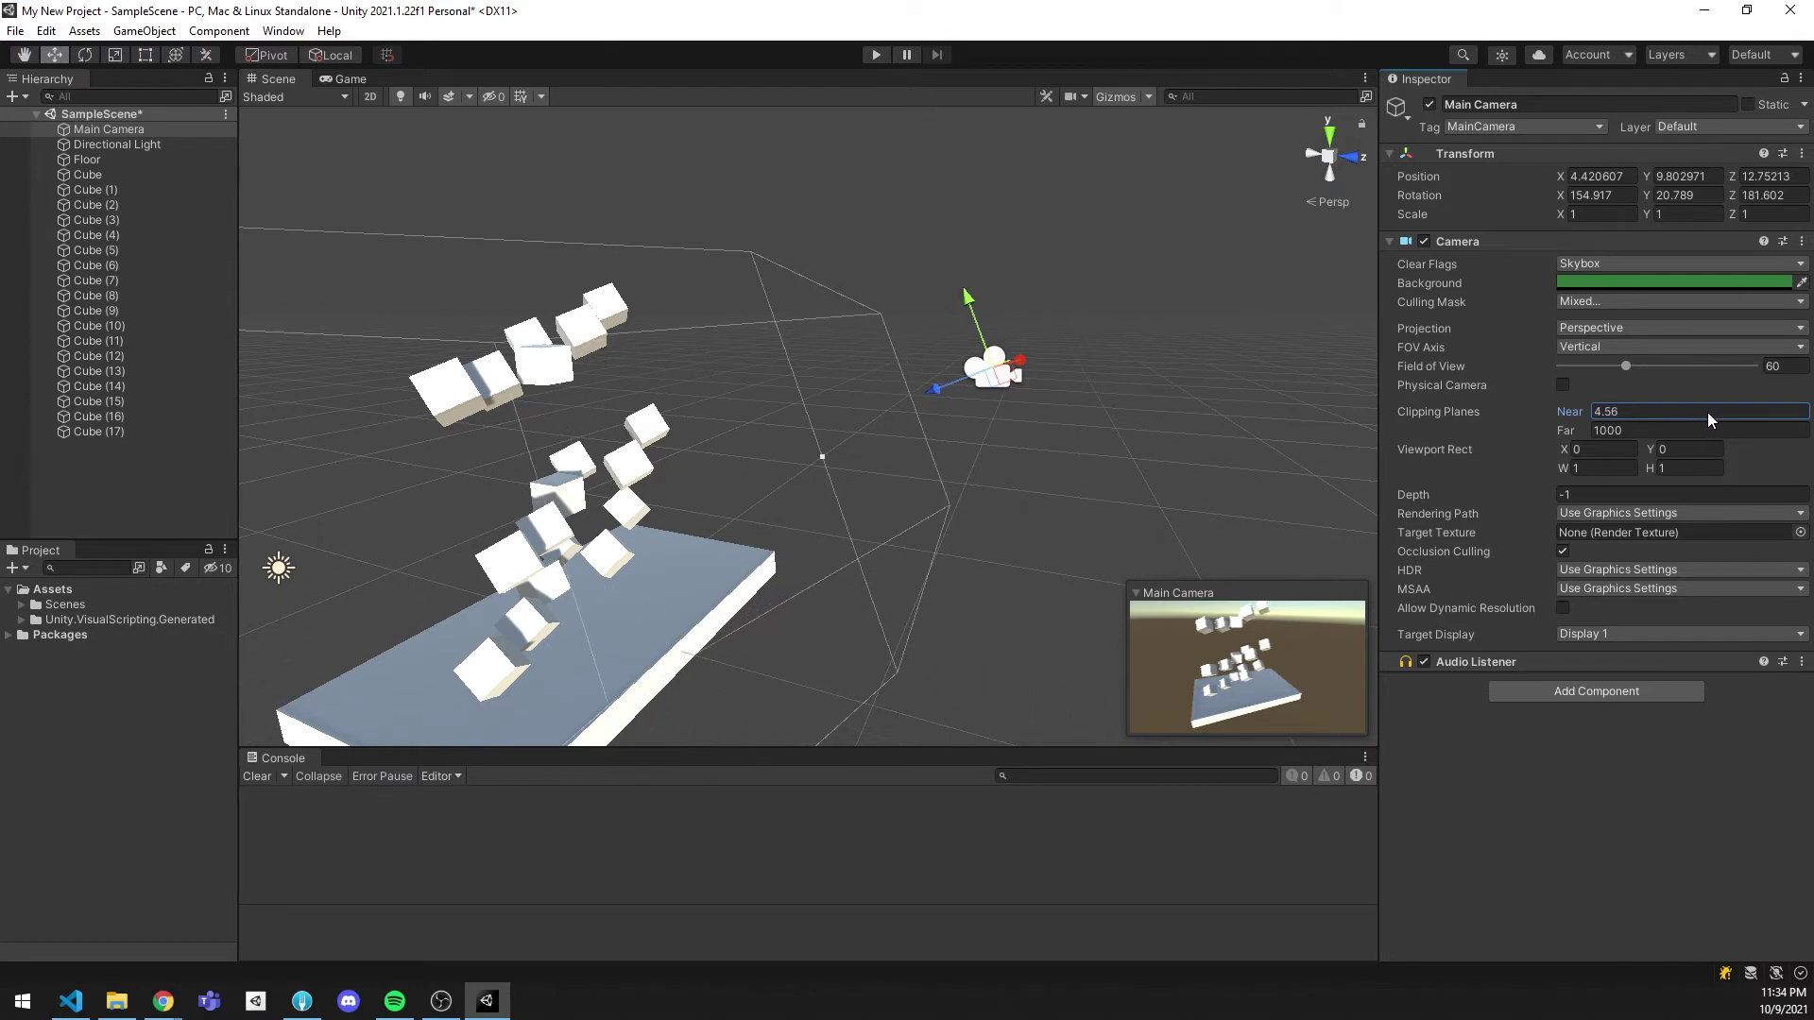
{"action": "left_click", "coordinate": [348, 83]}
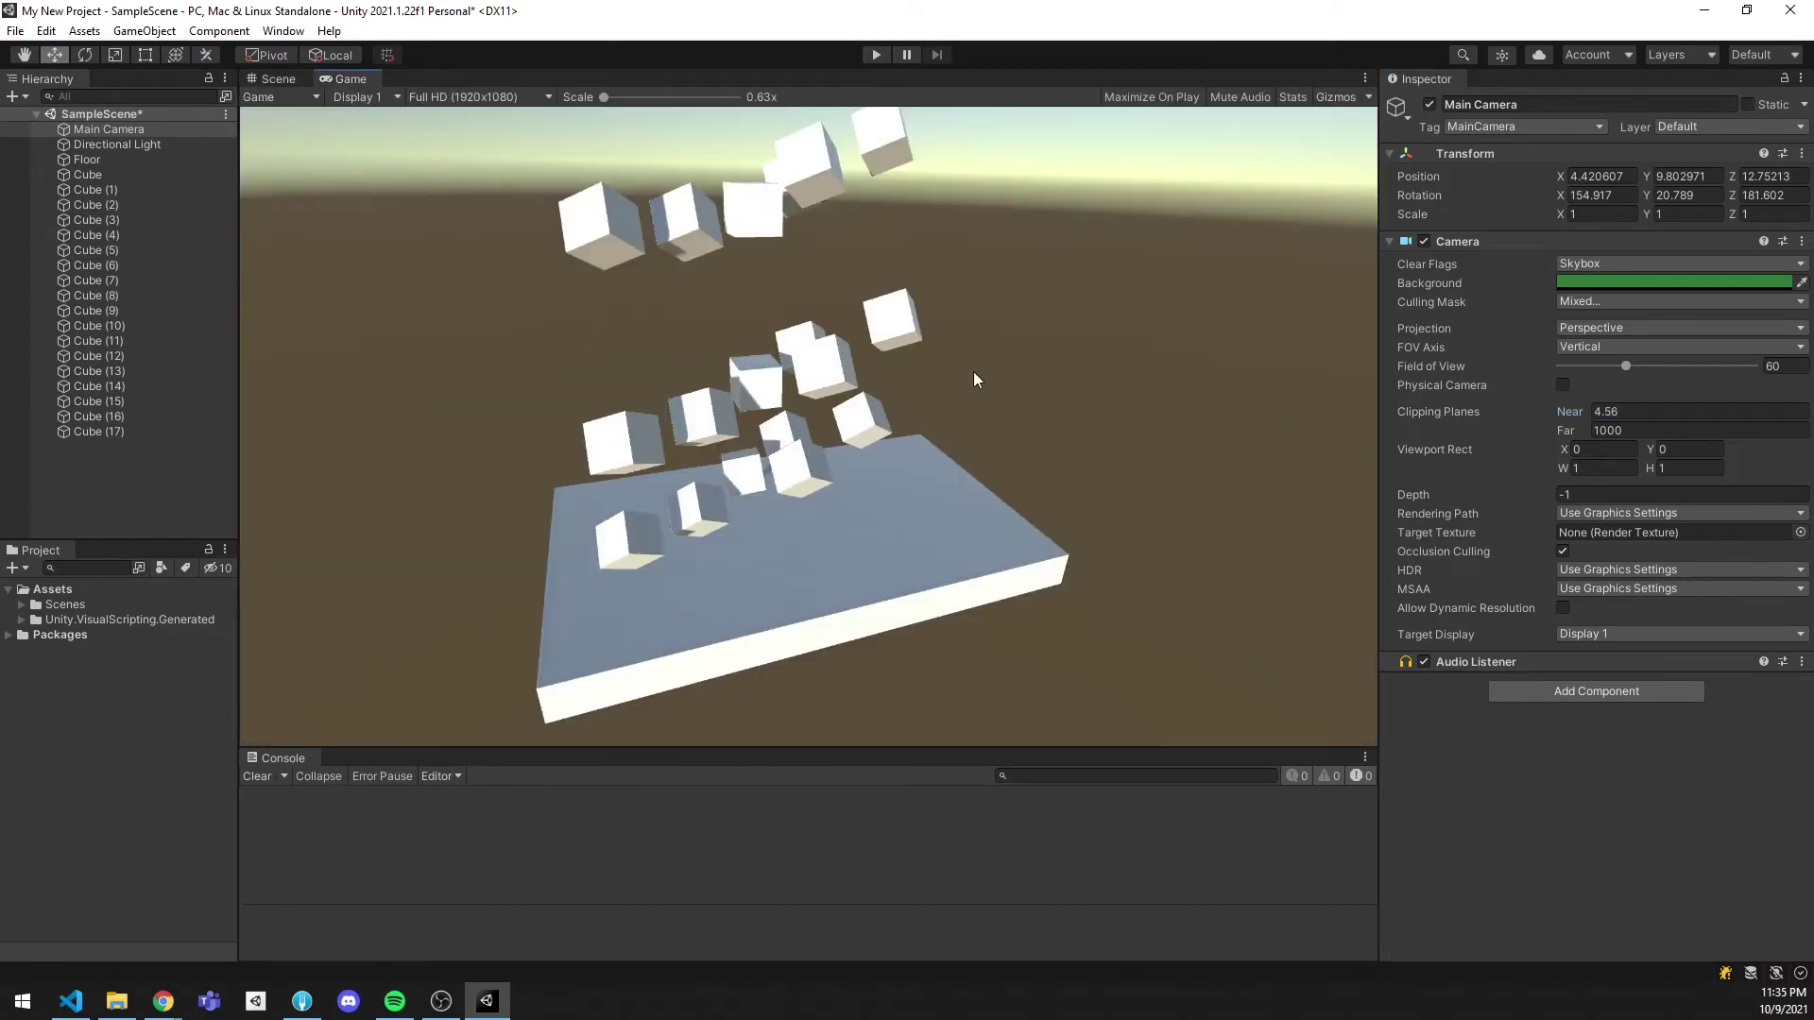
{"action": "left_click", "coordinate": [1566, 413]}
{"action": "left_click_drag", "start_coordinate": [1733, 410], "coordinate": [92, 400]}
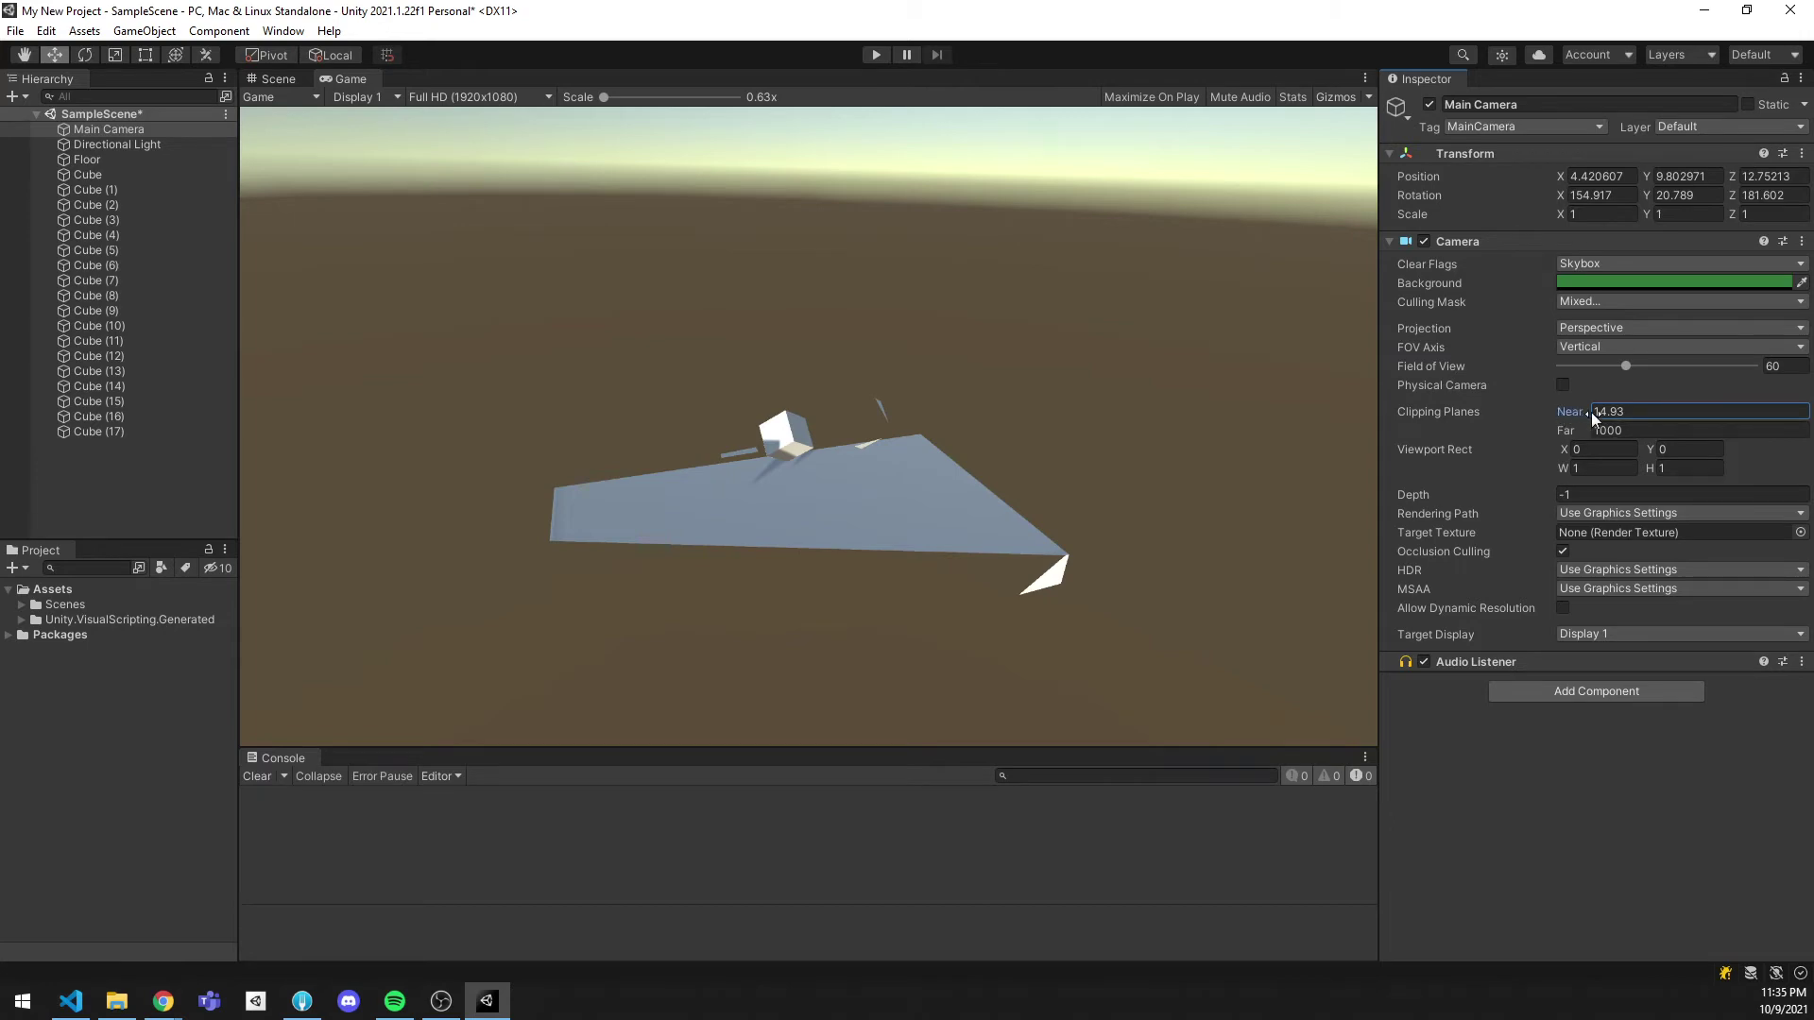
Step: Examine in the Scene view how the Main Camera's near clipping plane cuts through the cubes and floor
{"action": "left_click", "coordinate": [289, 83]}
{"action": "right_click_drag", "start_coordinate": [893, 490], "coordinate": [1171, 582]}
{"action": "key", "text": "s"}
{"action": "key", "text": "a"}
{"action": "key", "text": "w"}
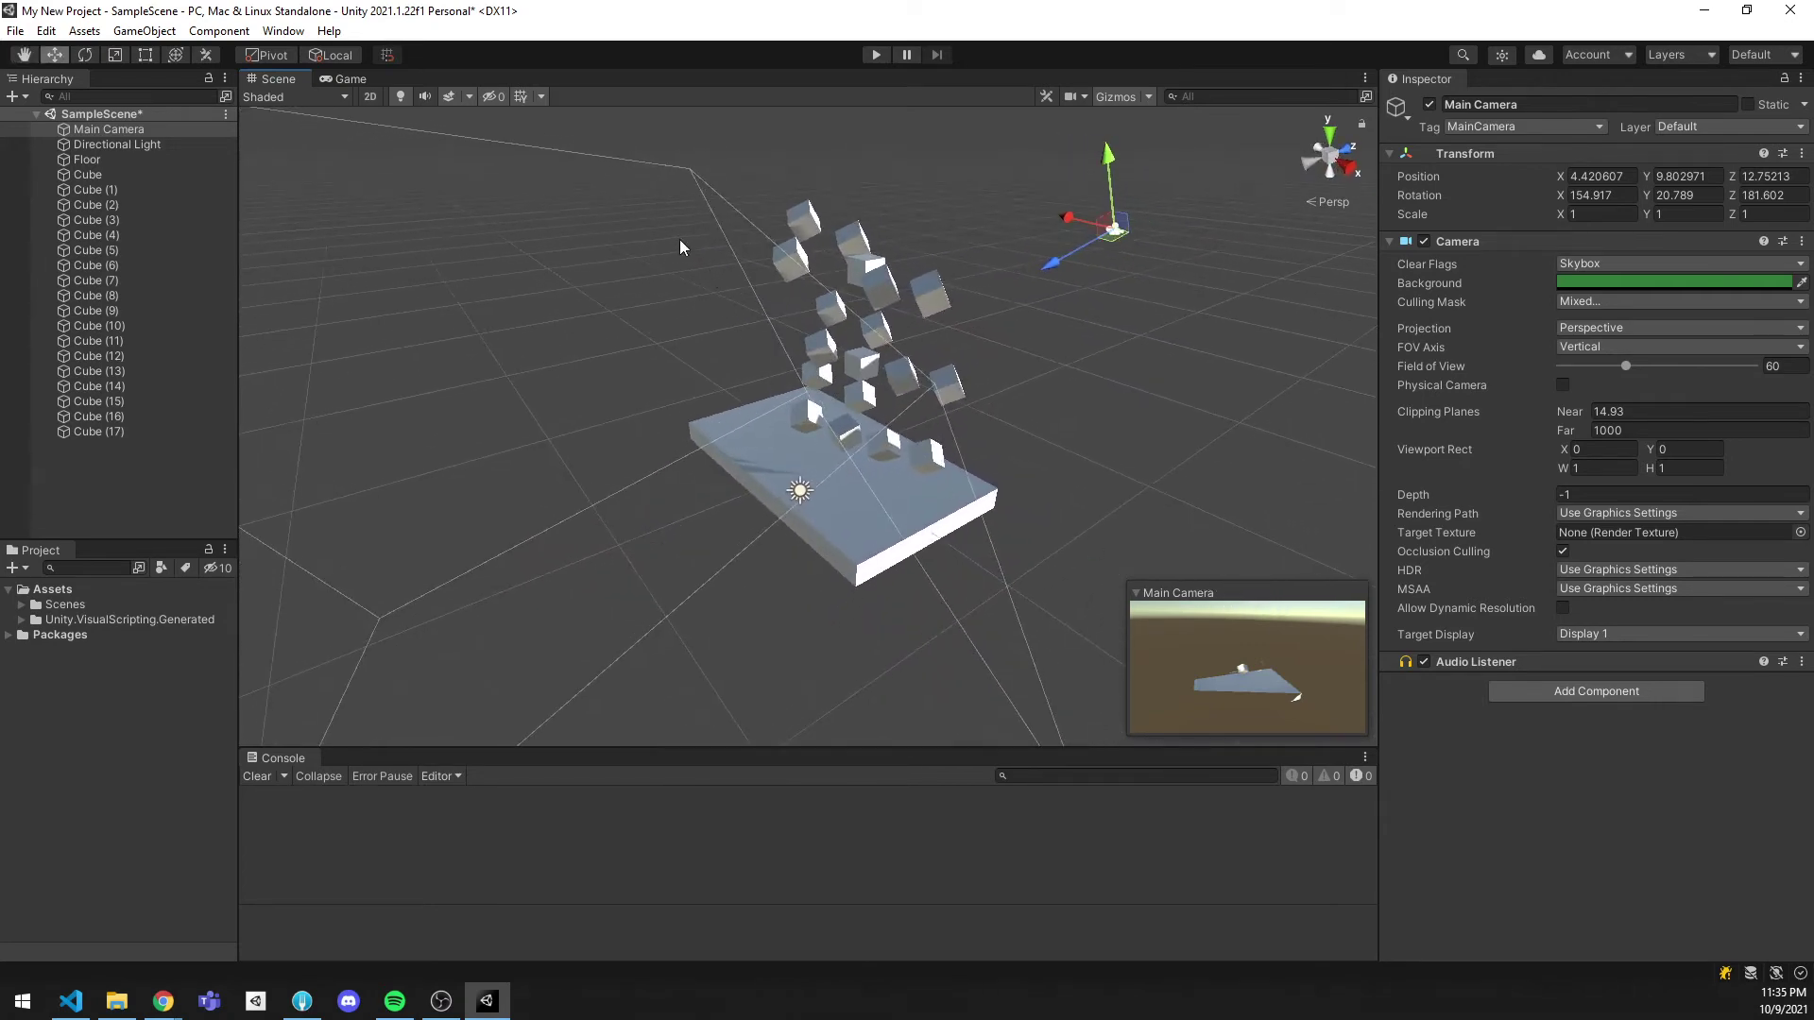
{"action": "right_click_drag", "start_coordinate": [1080, 489], "coordinate": [1034, 510]}
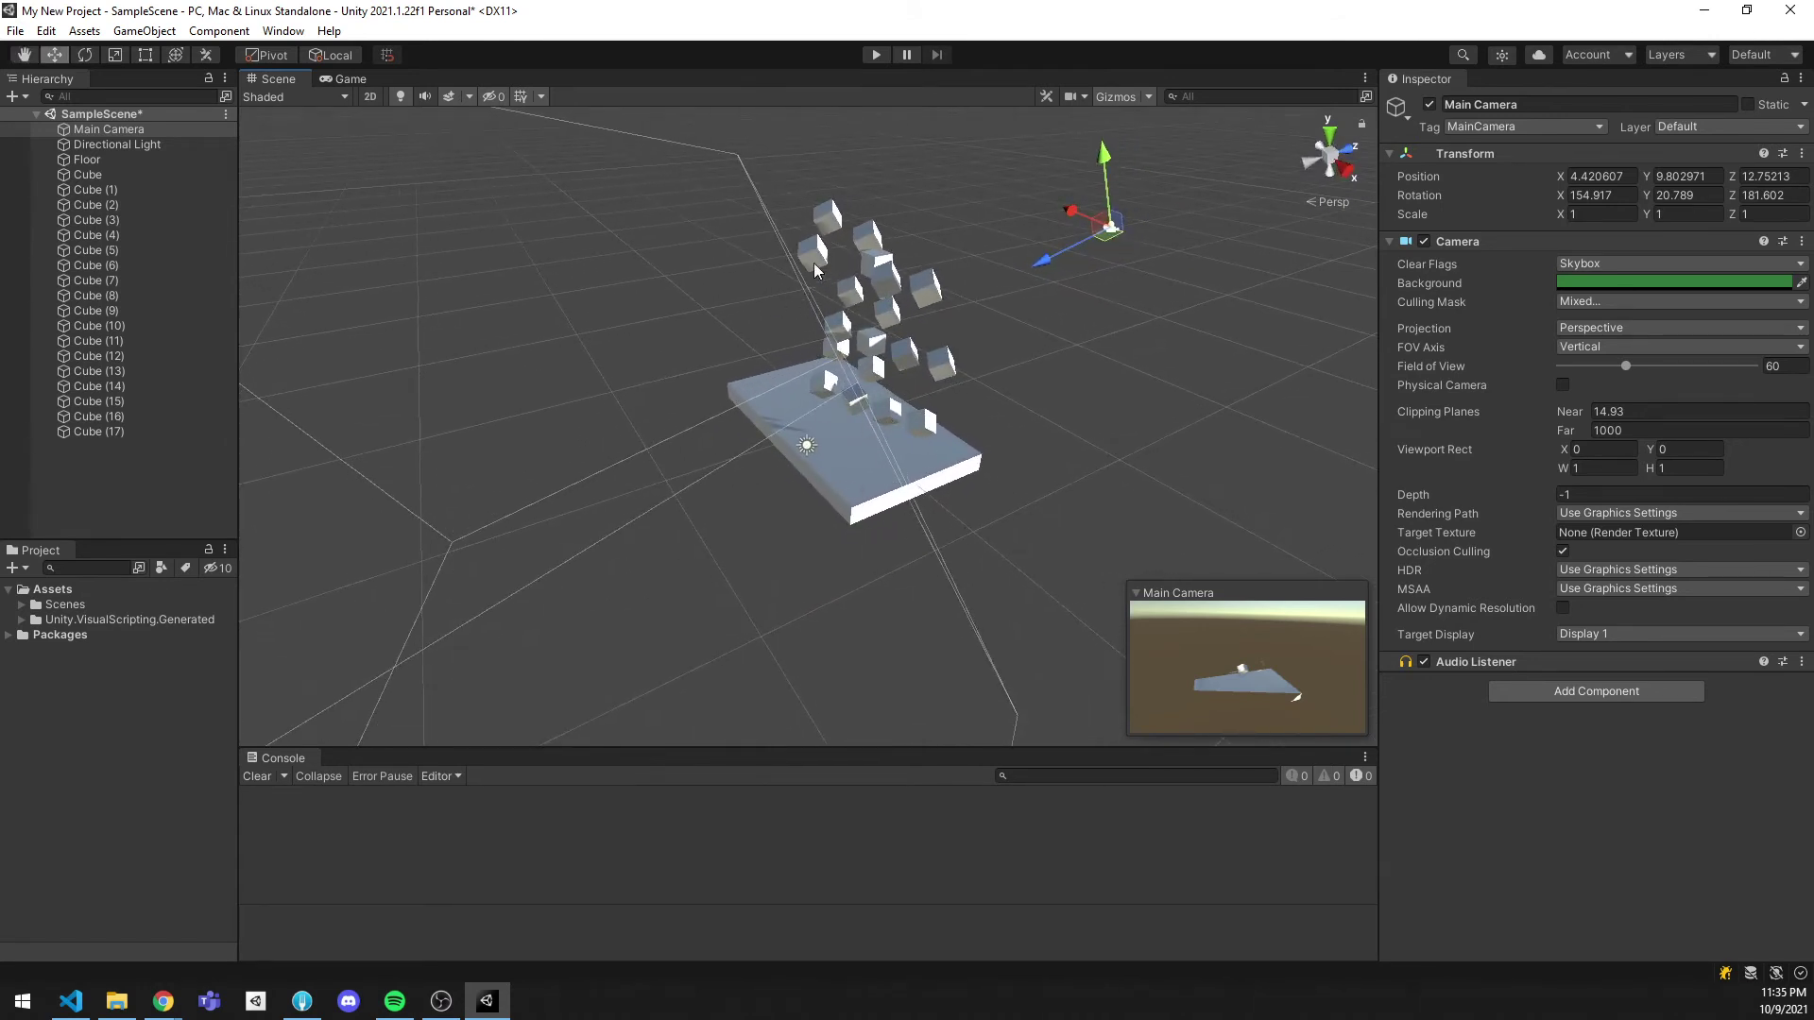
{"action": "right_click_drag", "start_coordinate": [814, 269], "coordinate": [907, 281]}
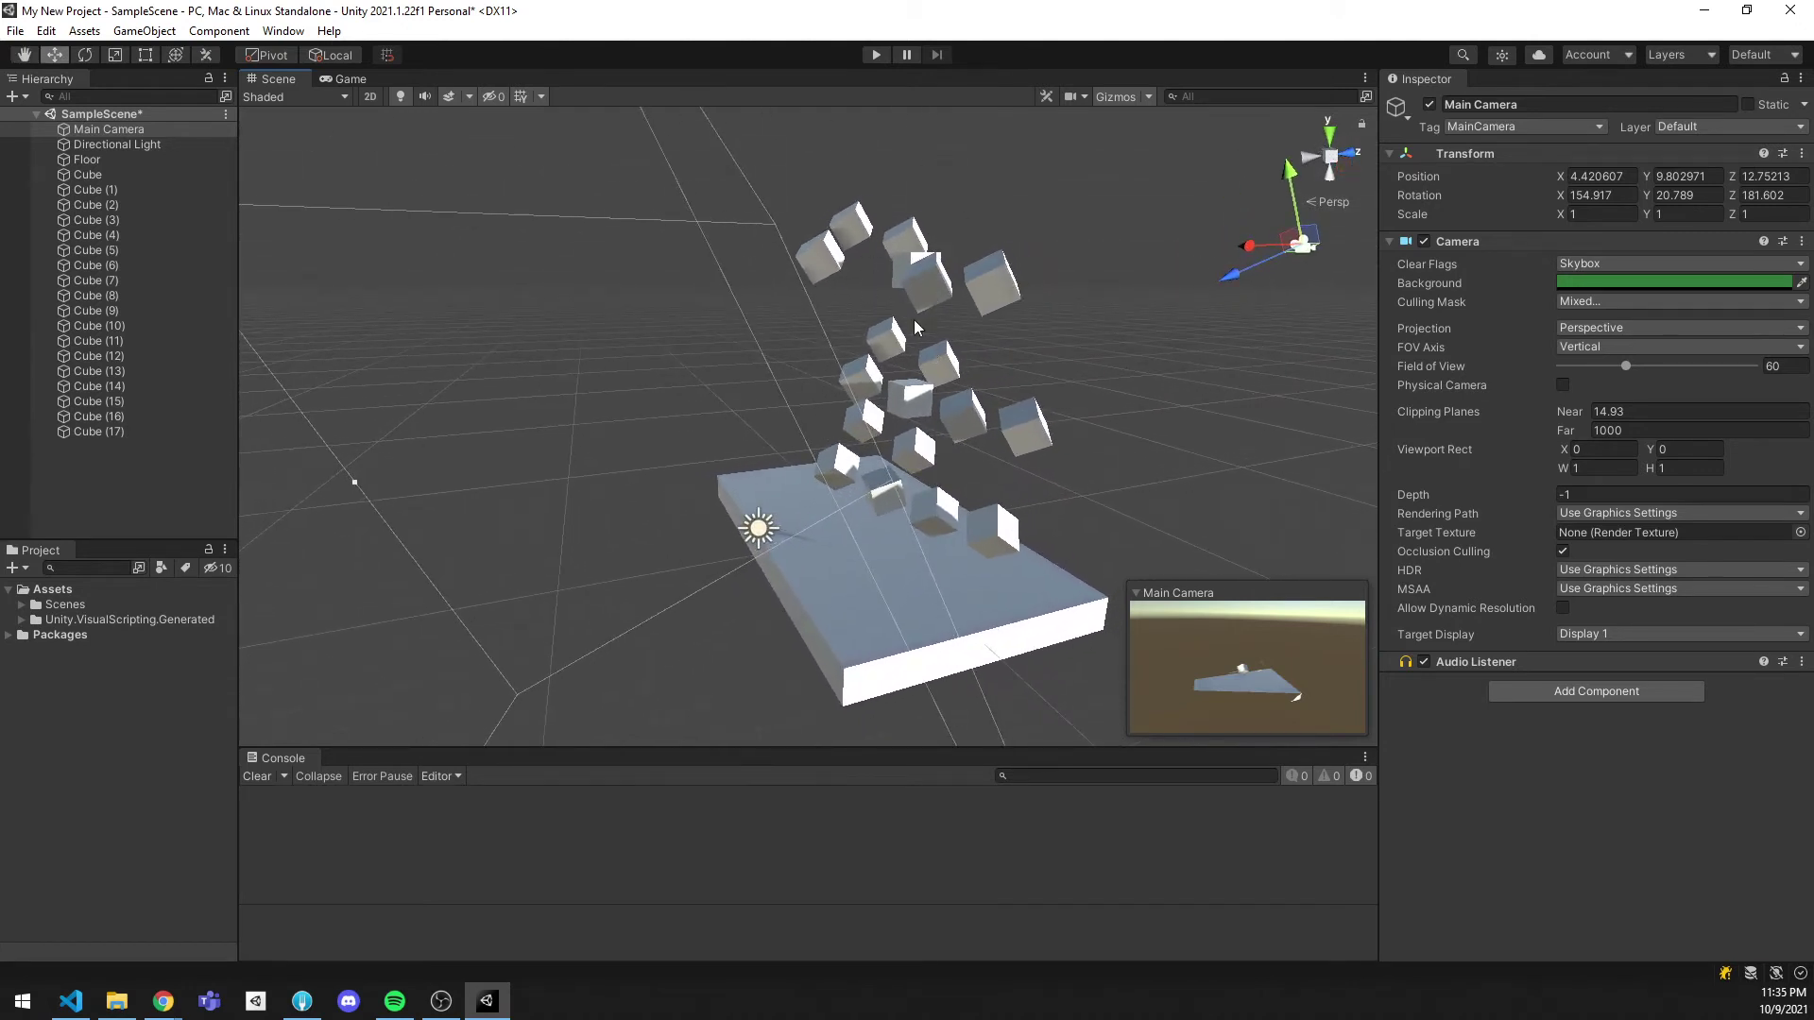
Step: With the Game view shown, set the Main Camera's near clipping plane to 1.17 and its far clipping plane to 13.8
{"action": "left_click", "coordinate": [349, 79]}
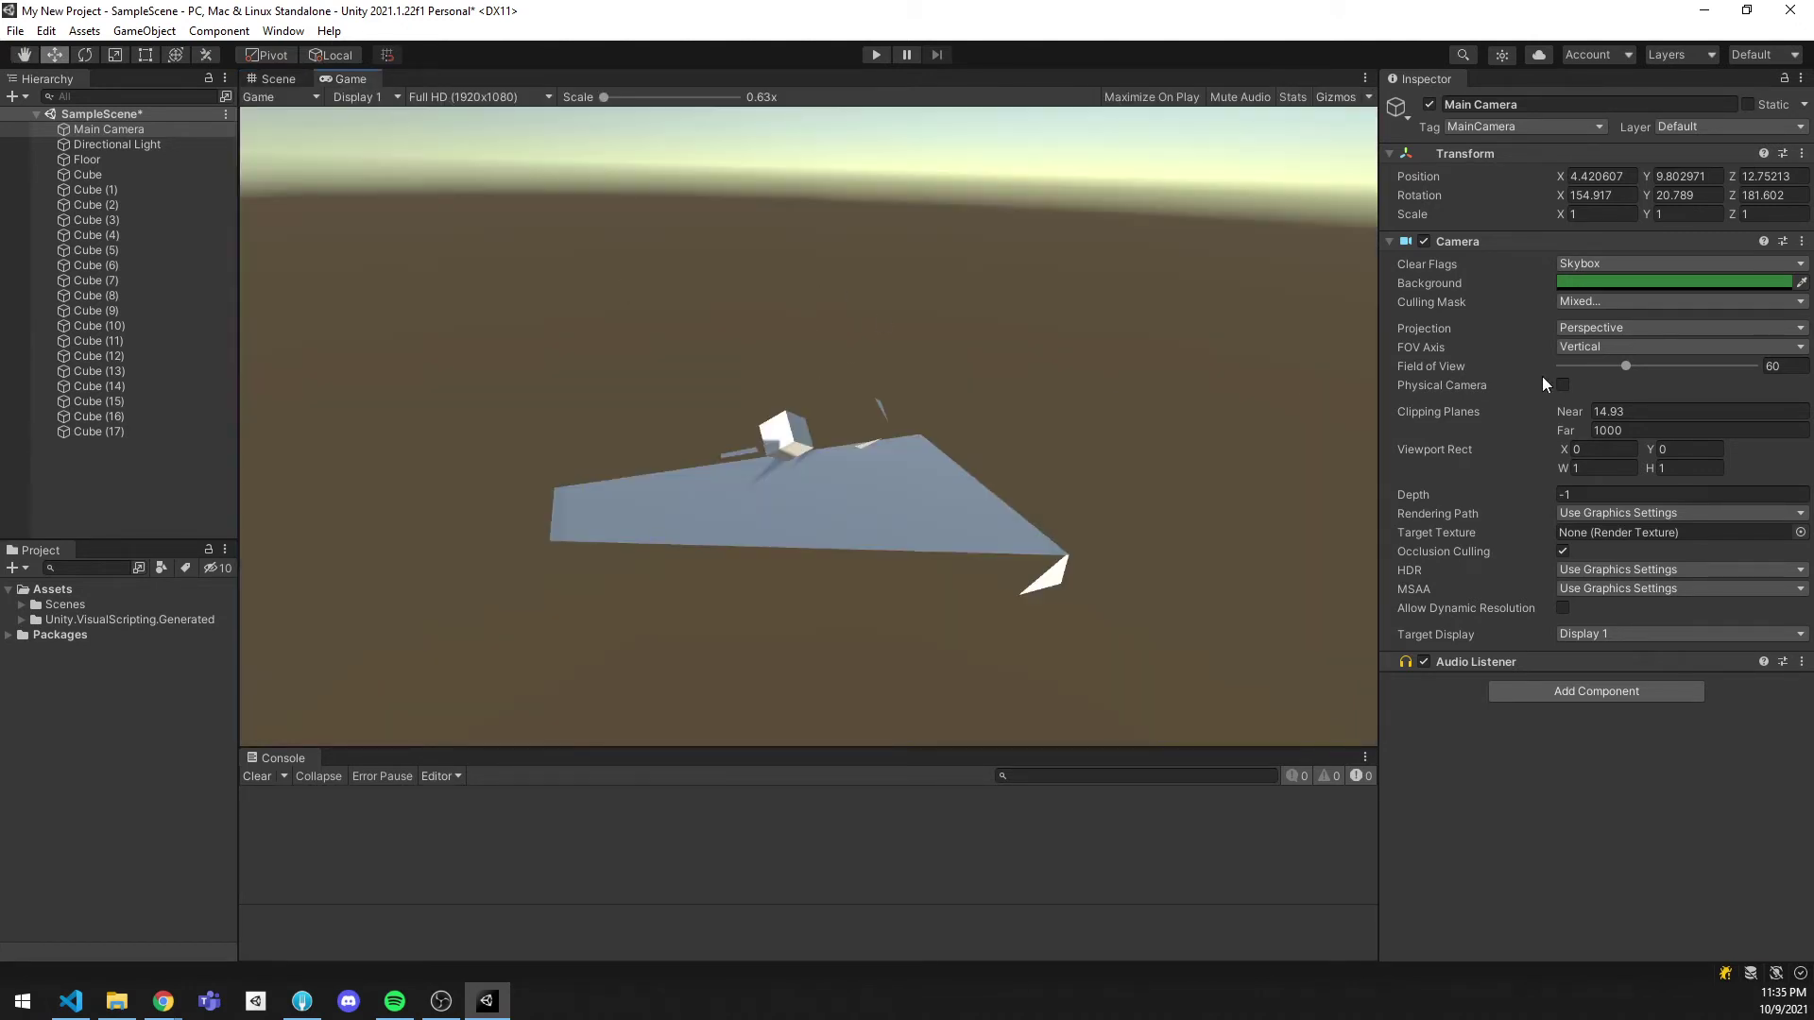
{"action": "left_click_drag", "start_coordinate": [1567, 407], "coordinate": [1359, 406]}
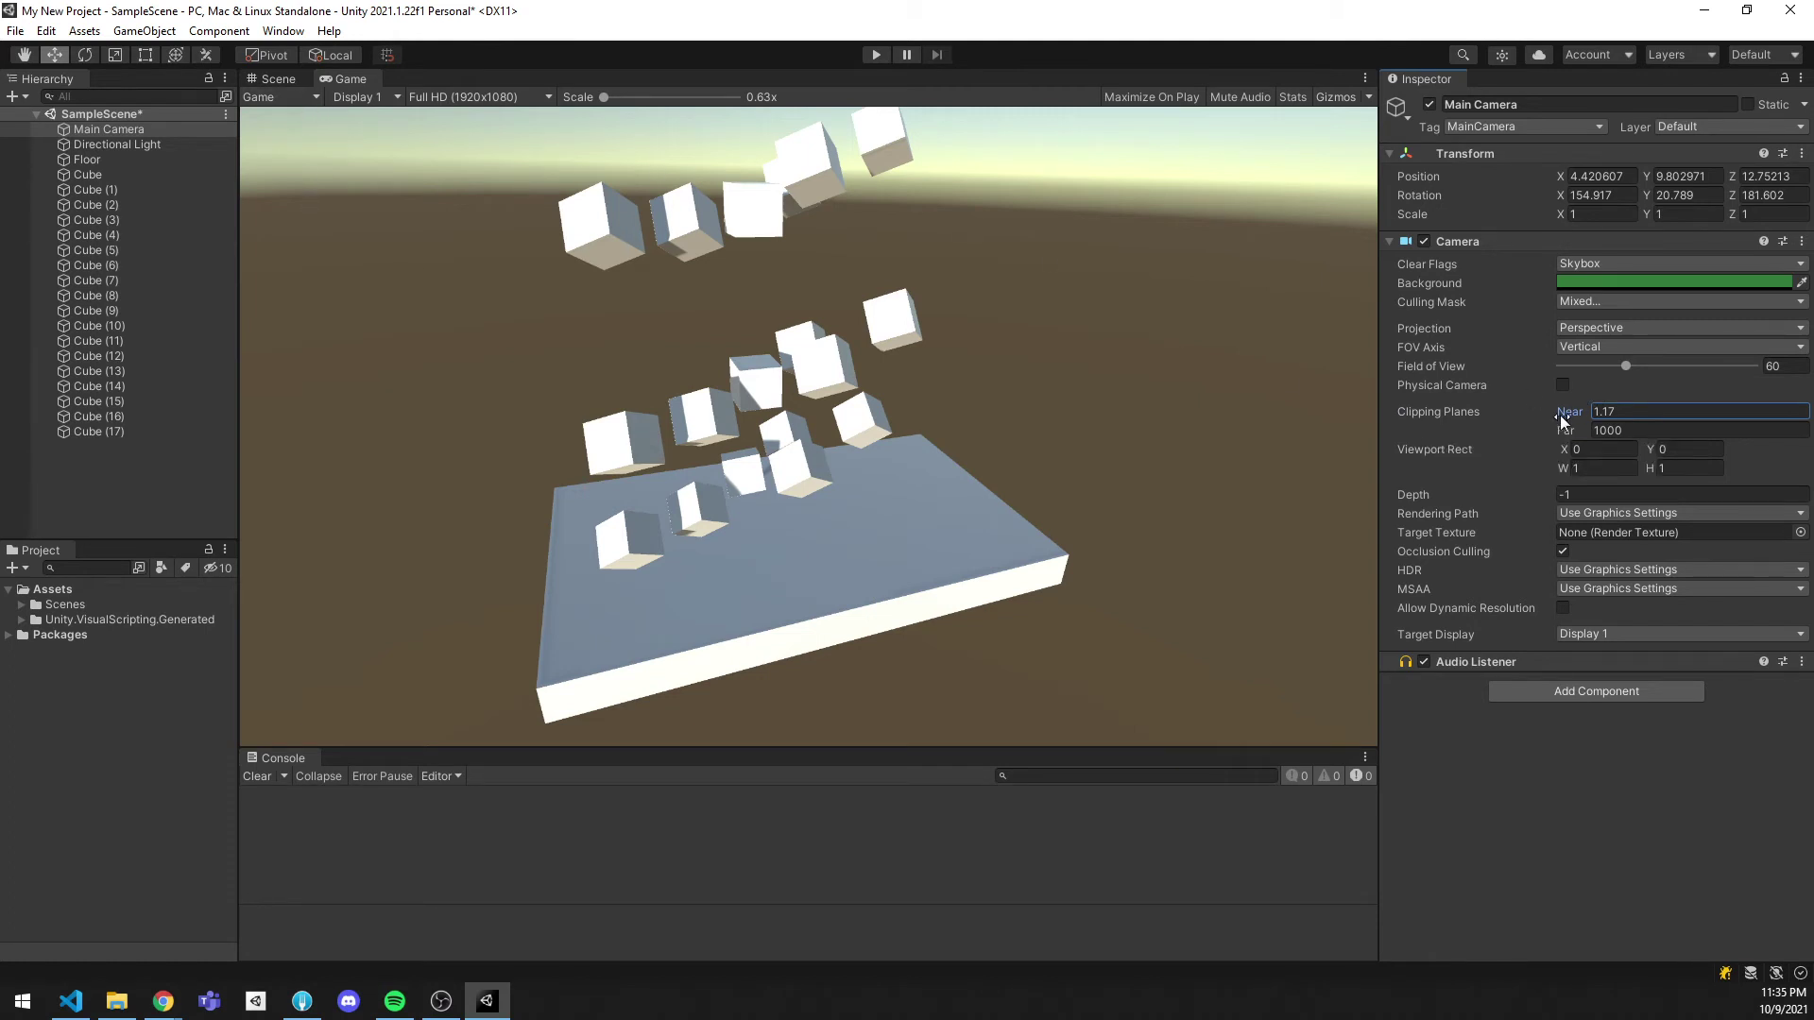
{"action": "left_click_drag", "start_coordinate": [1561, 429], "coordinate": [567, 449]}
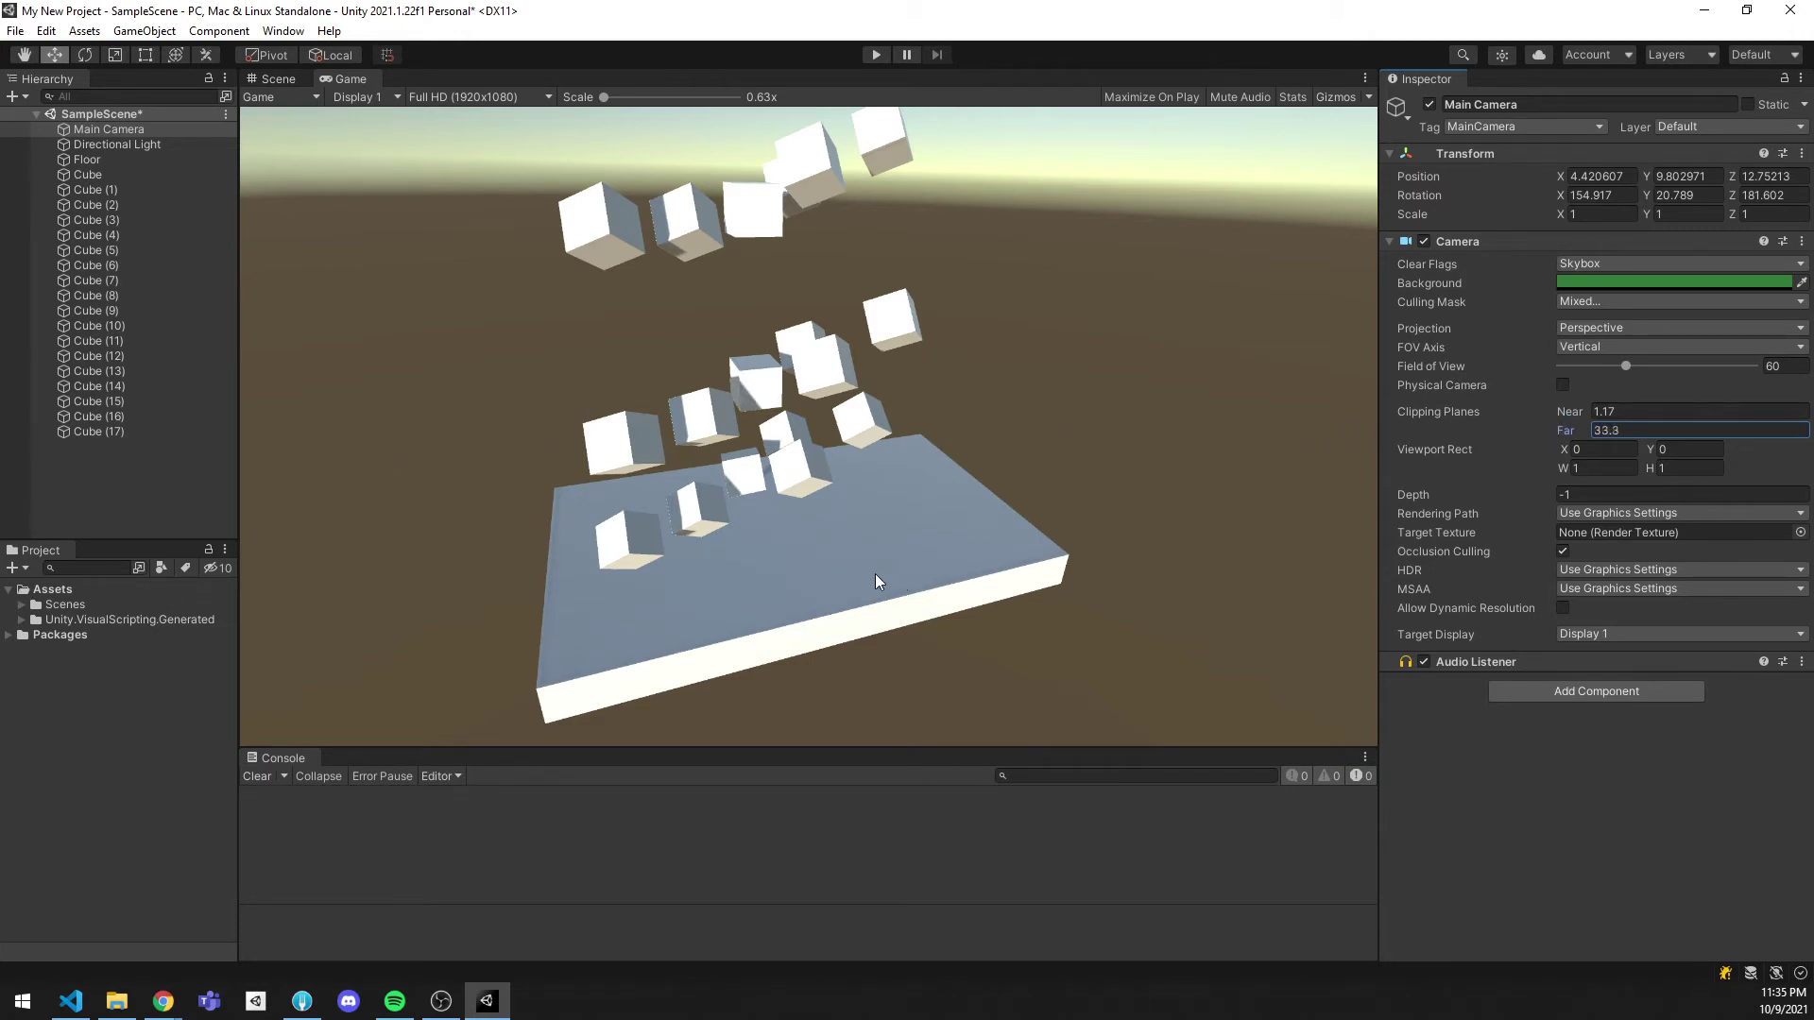
{"action": "left_click_drag", "start_coordinate": [875, 574], "coordinate": [662, 475]}
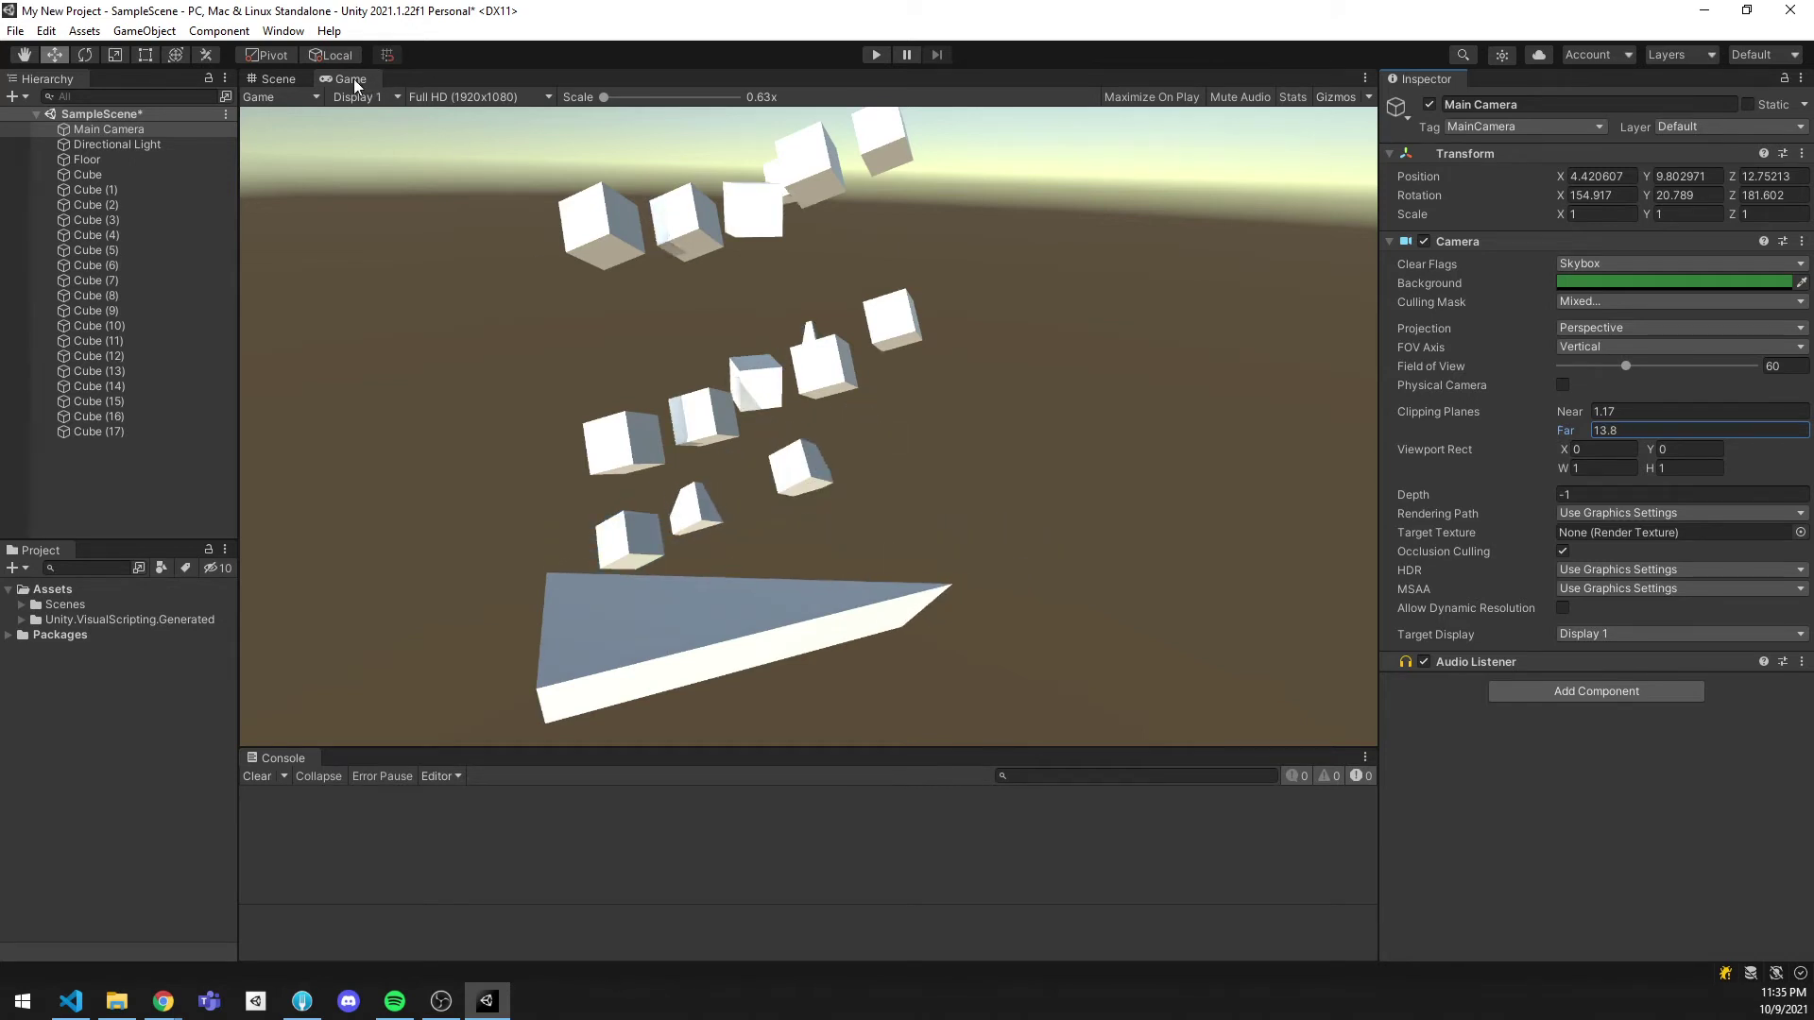
Step: Inspect the shortened frustum in the Scene view and raise the Main Camera's far clipping plane to 407.3
{"action": "left_click", "coordinate": [314, 81]}
{"action": "key", "text": "s"}
{"action": "right_click_drag", "start_coordinate": [1220, 488], "coordinate": [1330, 557]}
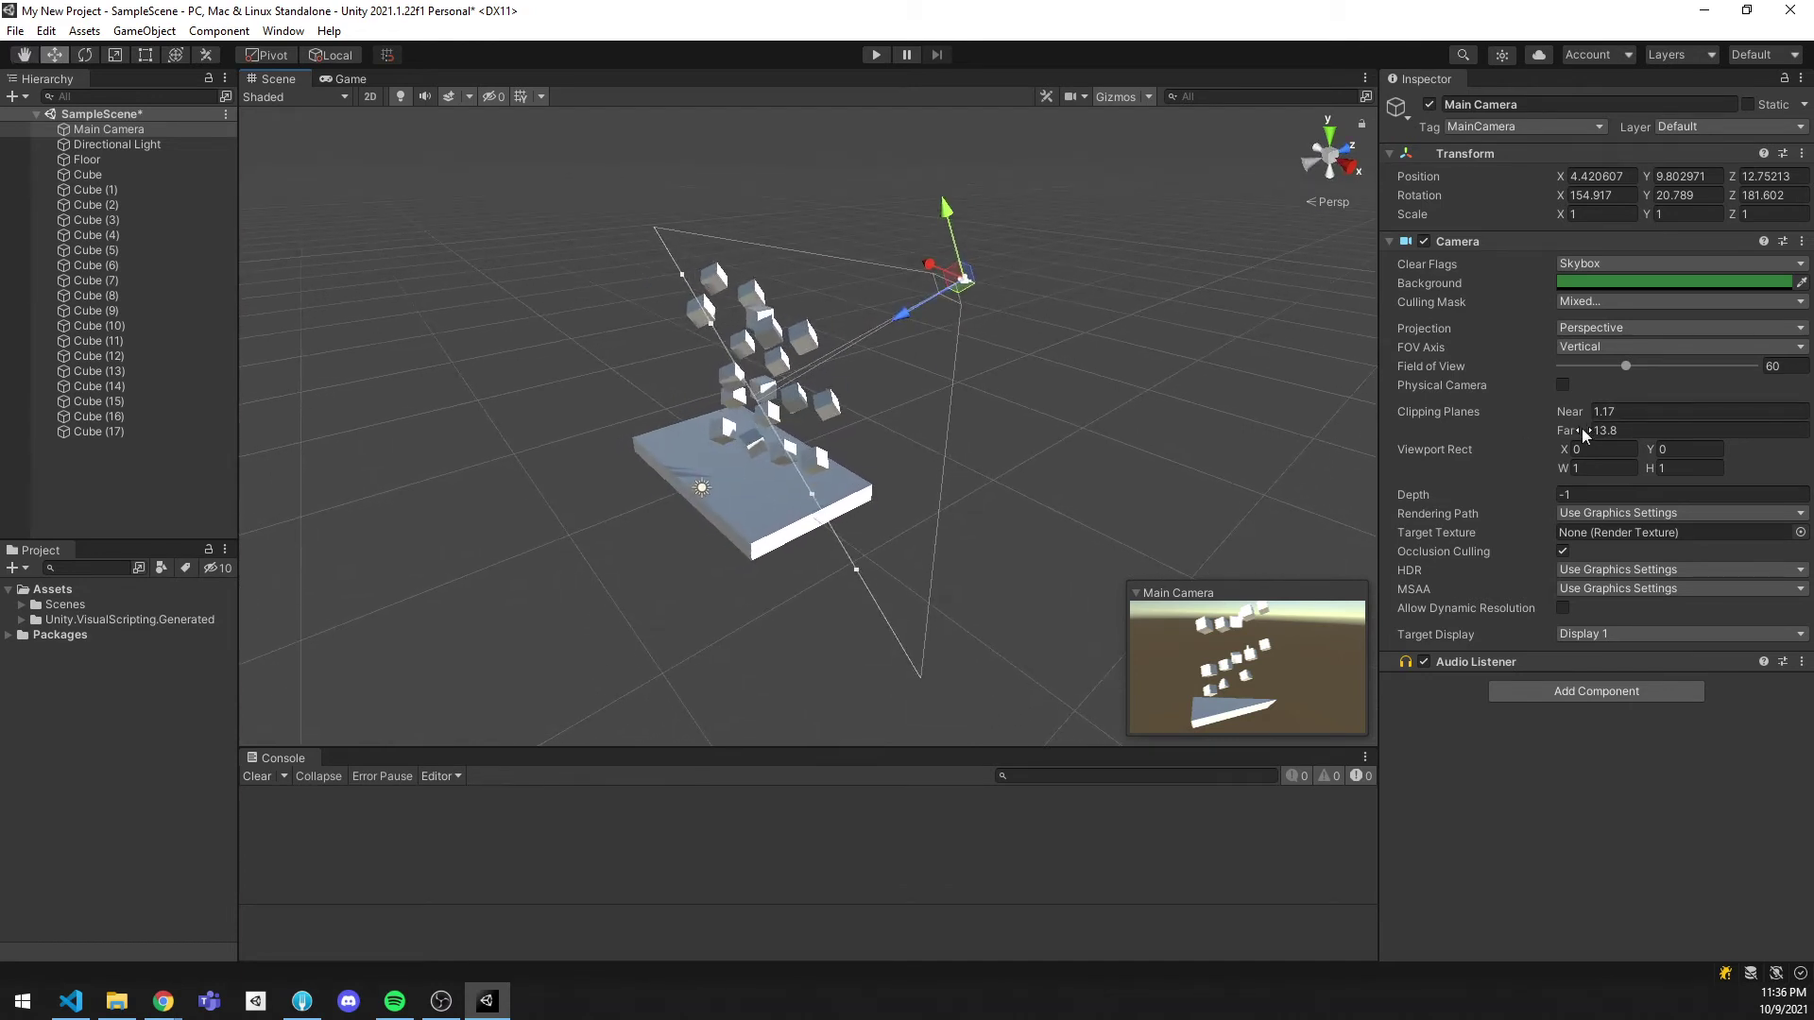
{"action": "left_click_drag", "start_coordinate": [1565, 435], "coordinate": [689, 500]}
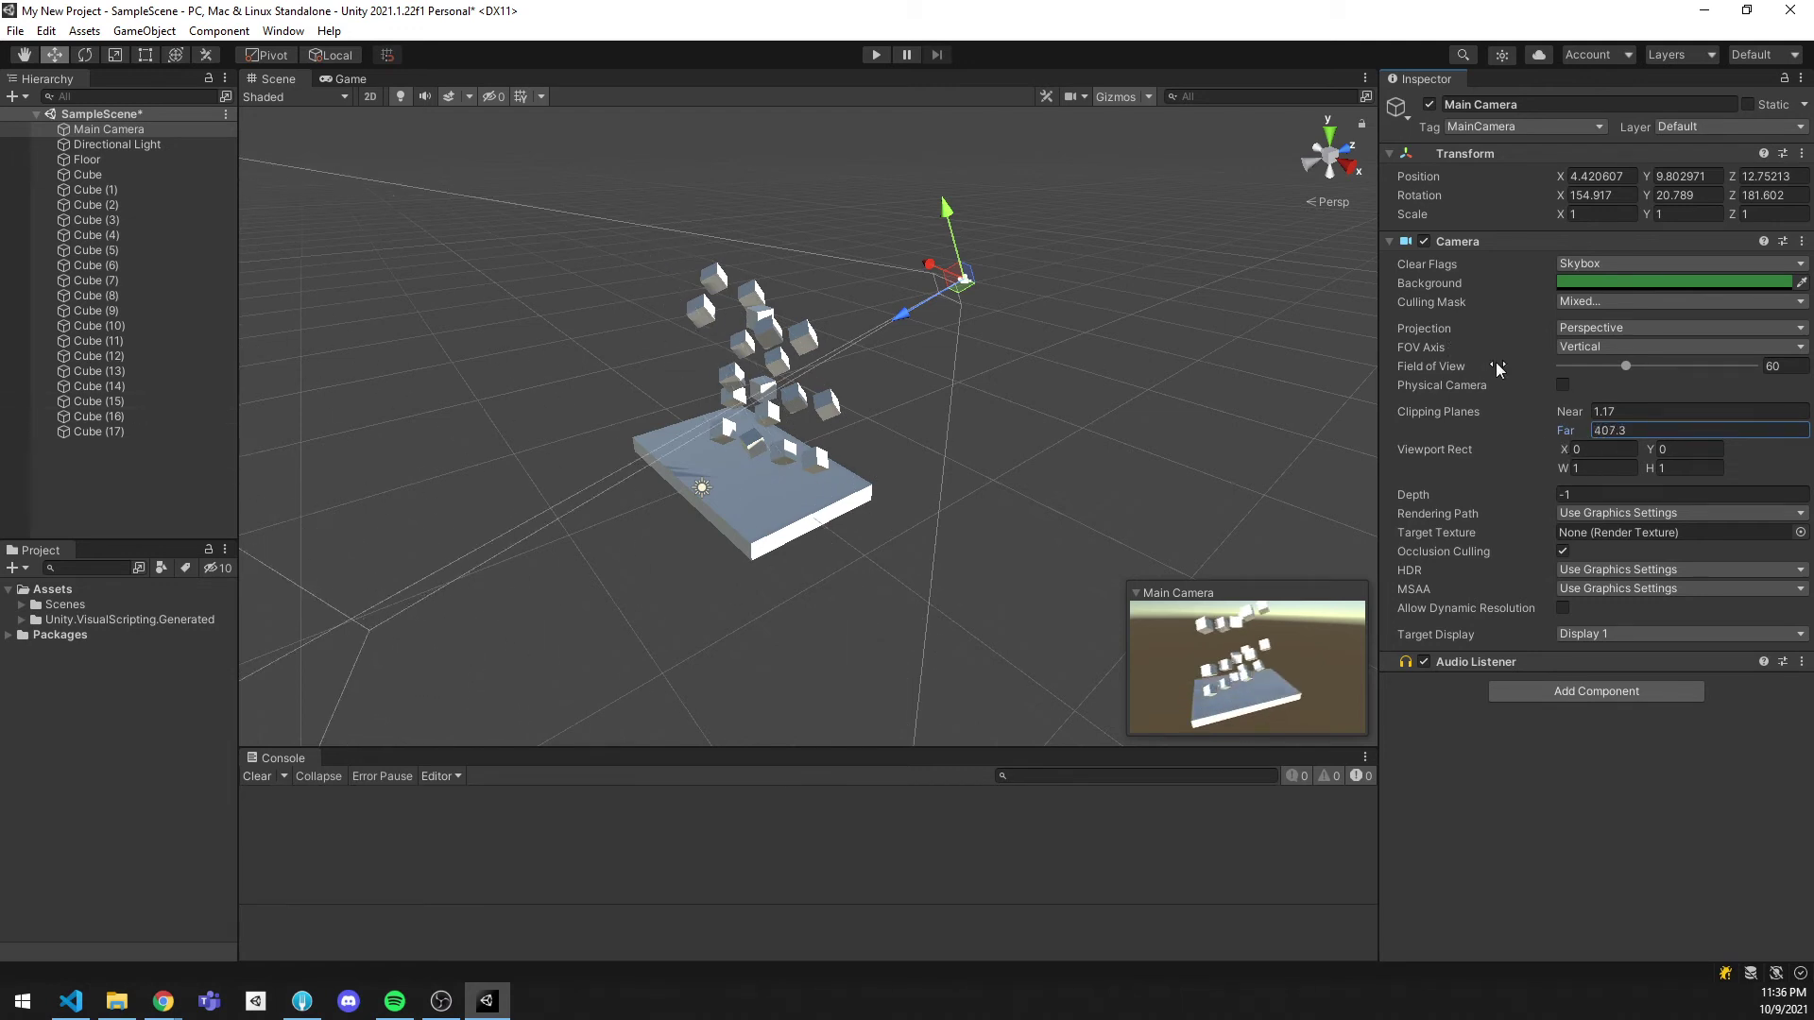
Step: Try a Field of View of 9.9 on the Main Camera, check the Game view, and set it to 45.9
{"action": "right_click_drag", "start_coordinate": [1117, 370], "coordinate": [543, 332]}
{"action": "key", "text": "d"}
{"action": "key", "text": "w"}
{"action": "key", "text": "s"}
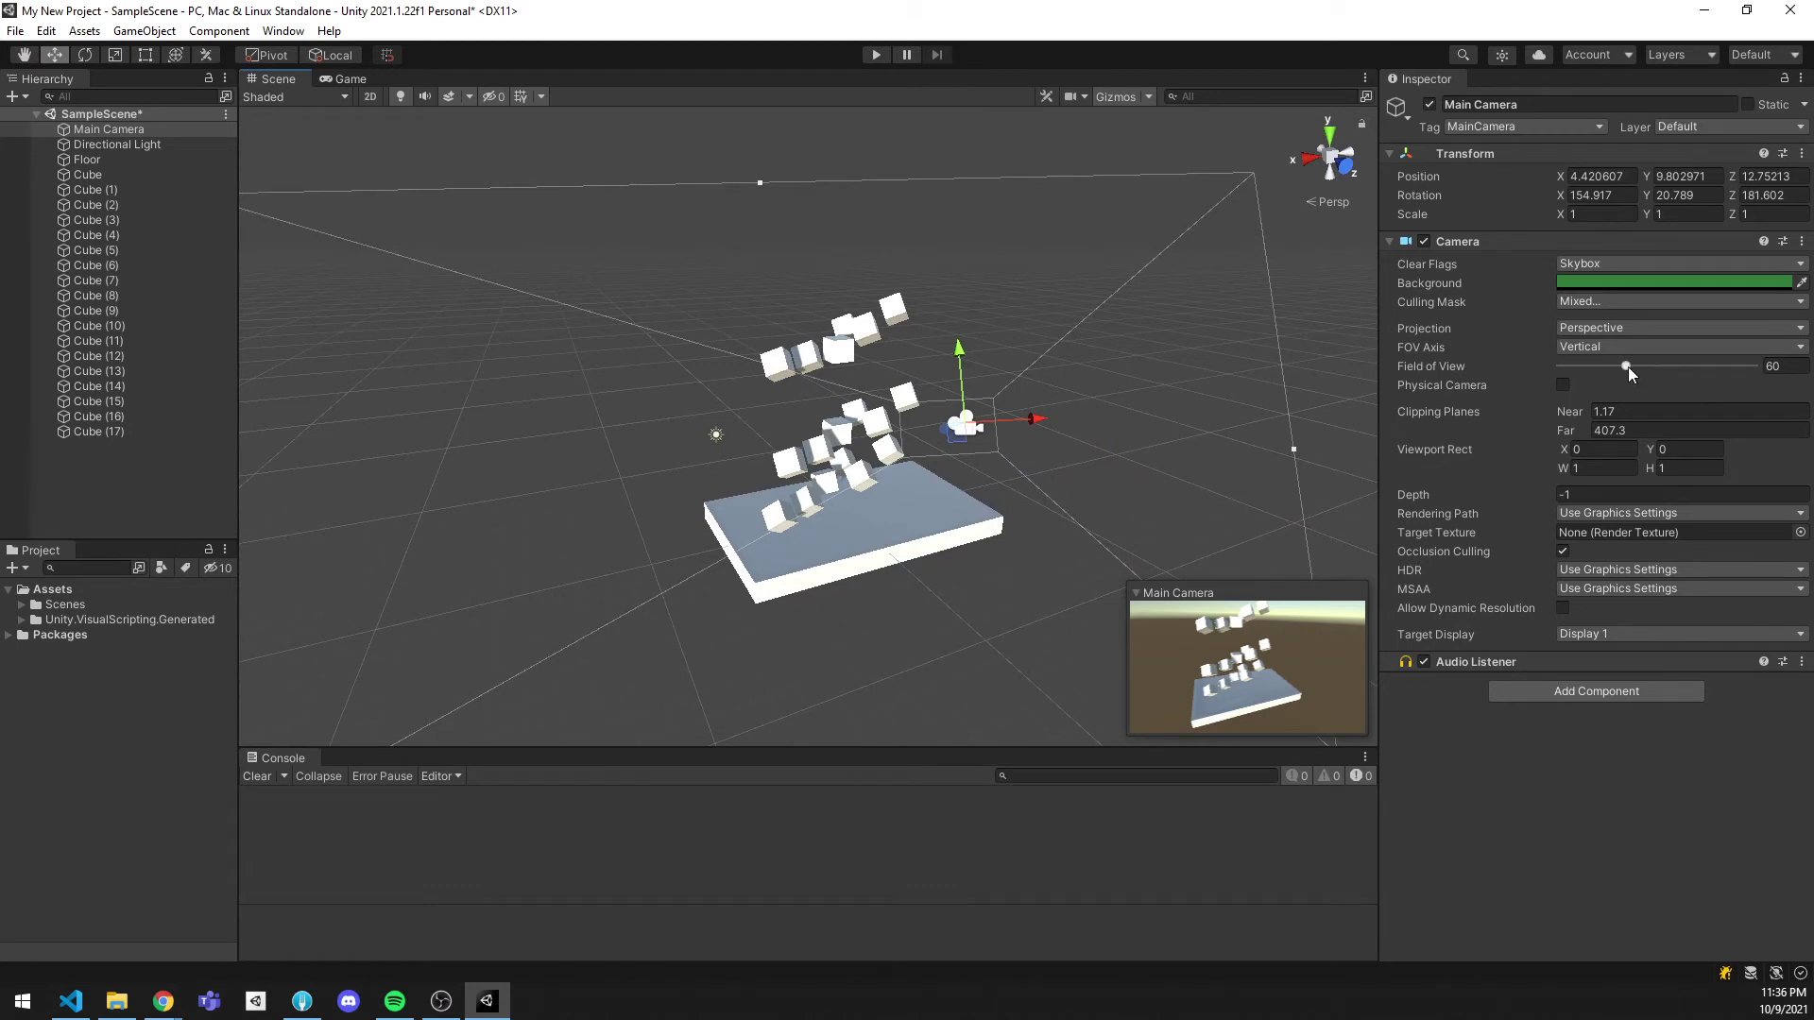
{"action": "left_click_drag", "start_coordinate": [1628, 367], "coordinate": [1574, 372]}
{"action": "left_click", "coordinate": [350, 79]}
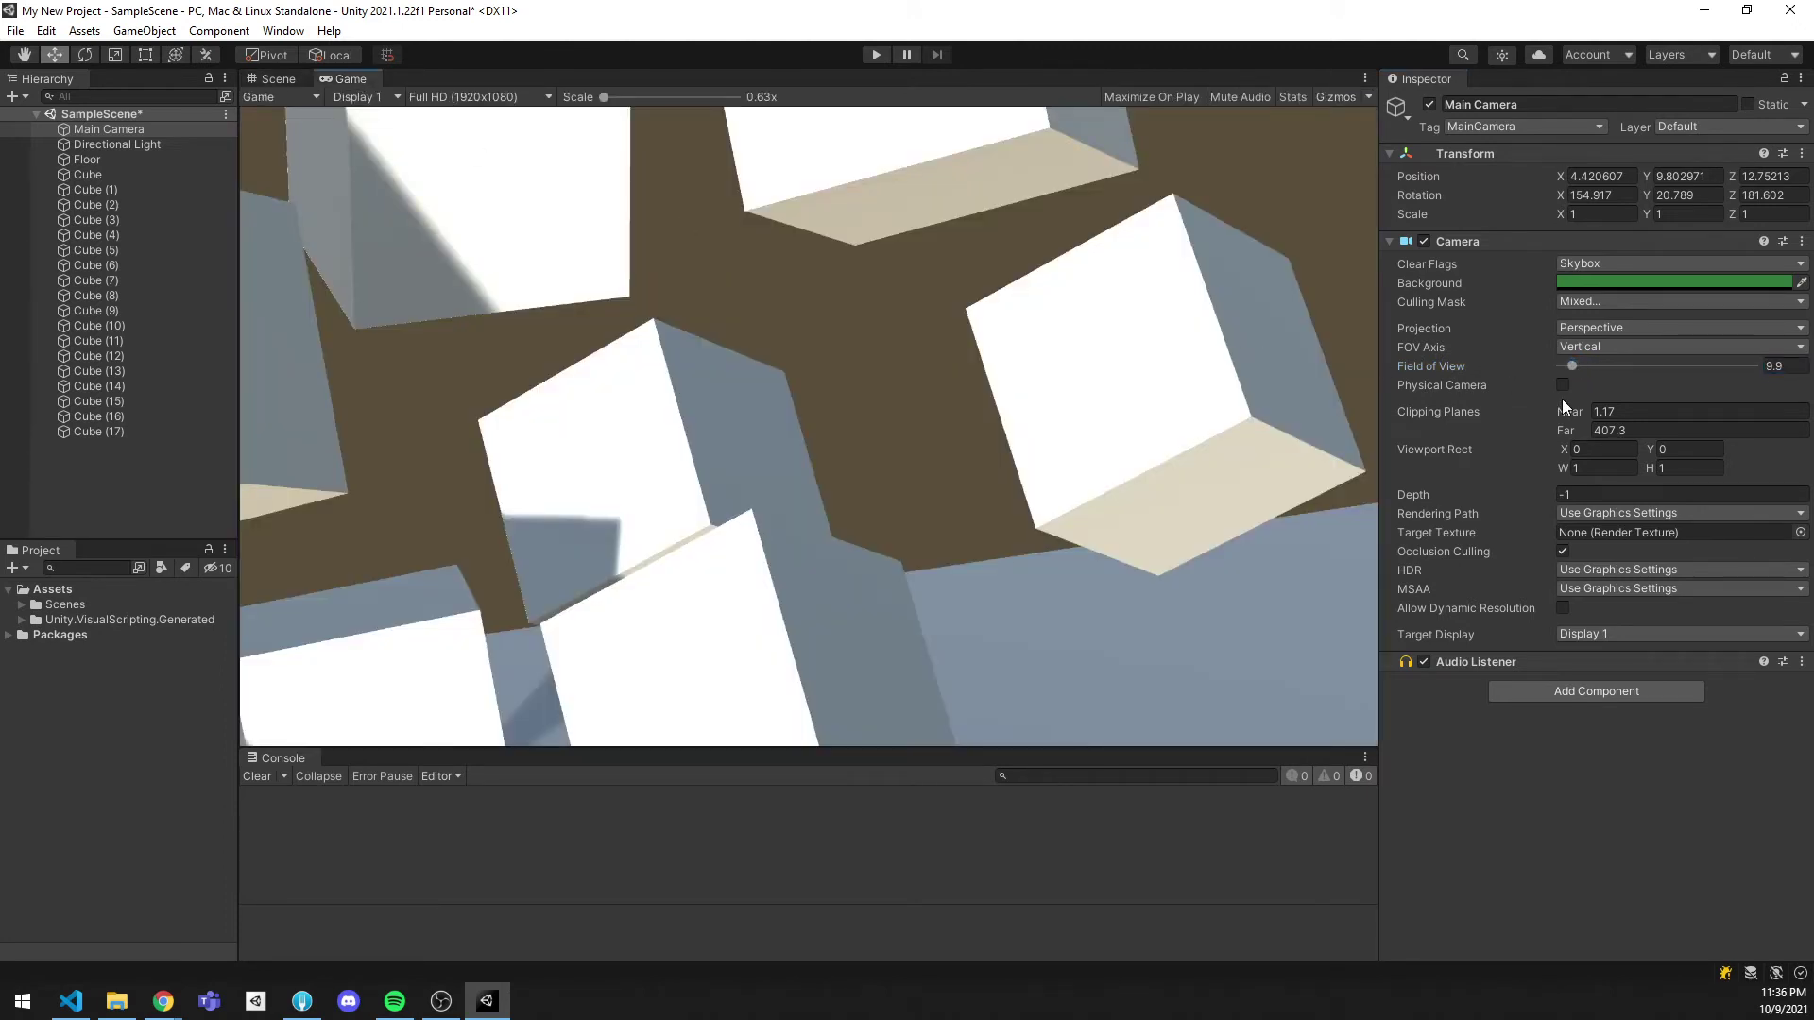
{"action": "left_click_drag", "start_coordinate": [1570, 370], "coordinate": [1610, 366]}
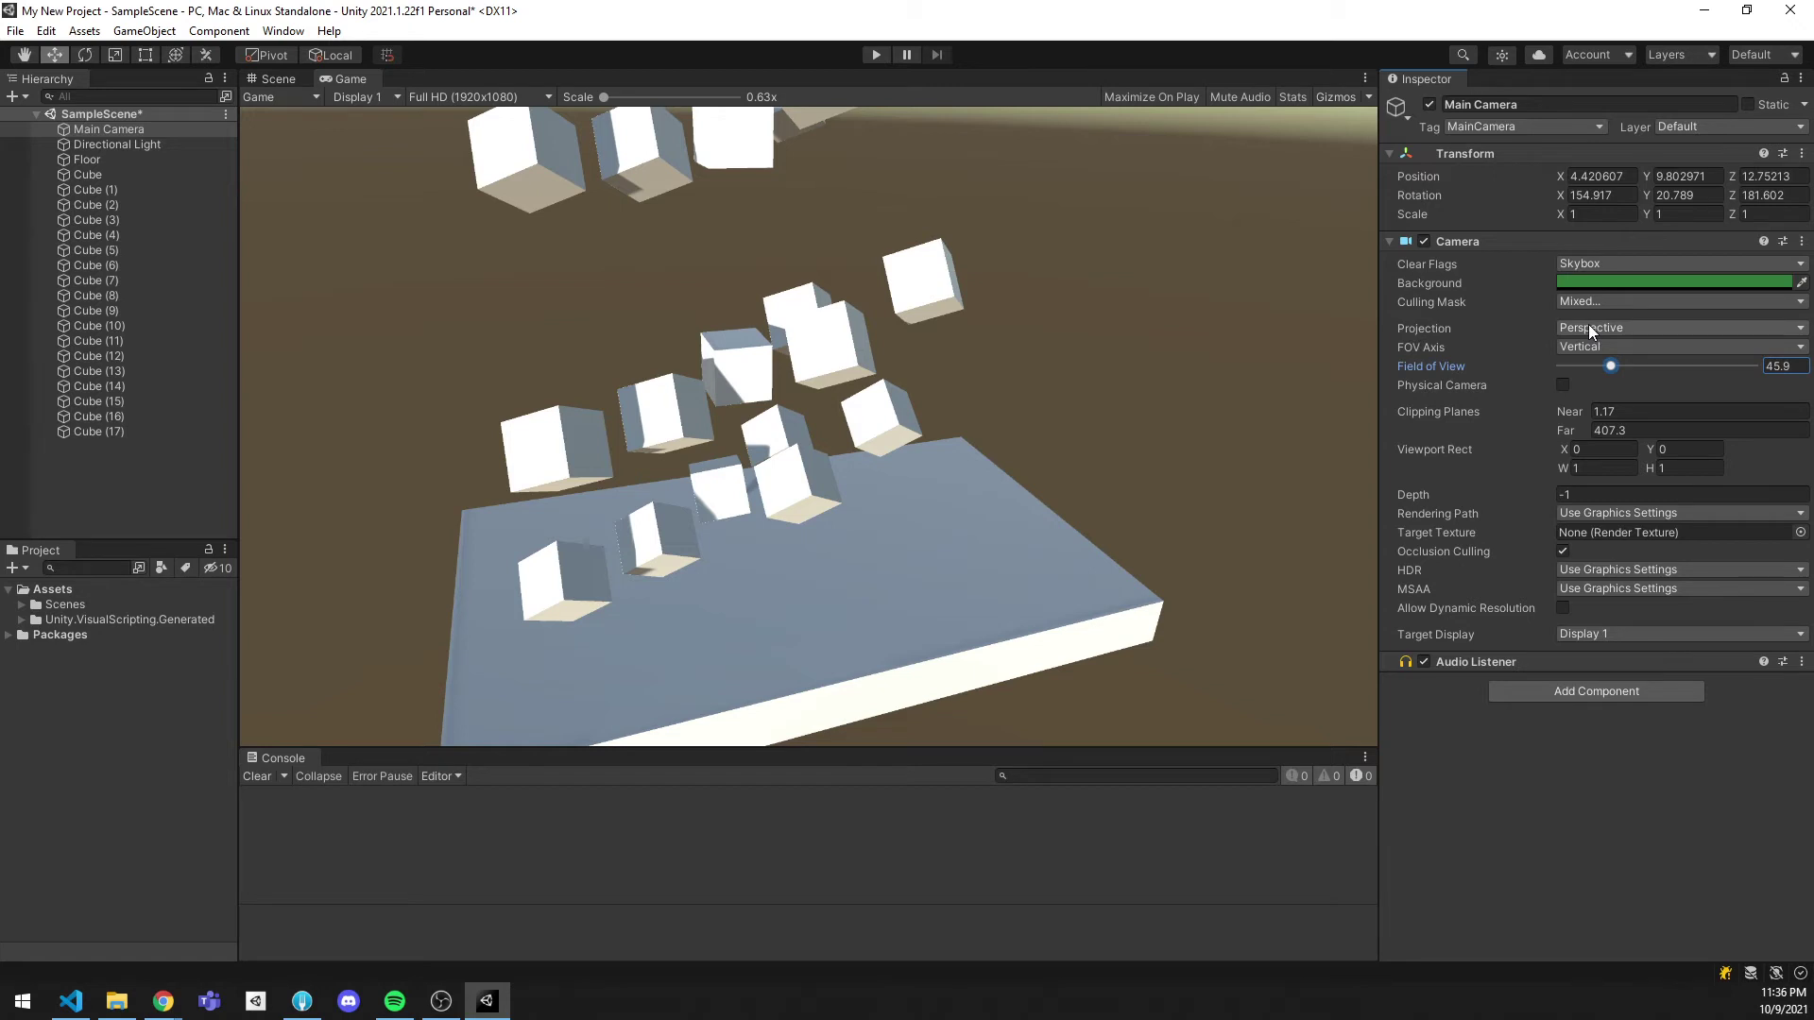
Step: Switch the Main Camera's Projection to Orthographic and inspect its viewing volume from several angles in the Scene view
{"action": "left_click", "coordinate": [282, 79]}
{"action": "right_click_drag", "start_coordinate": [949, 446], "coordinate": [1049, 460]}
{"action": "key", "text": "a"}
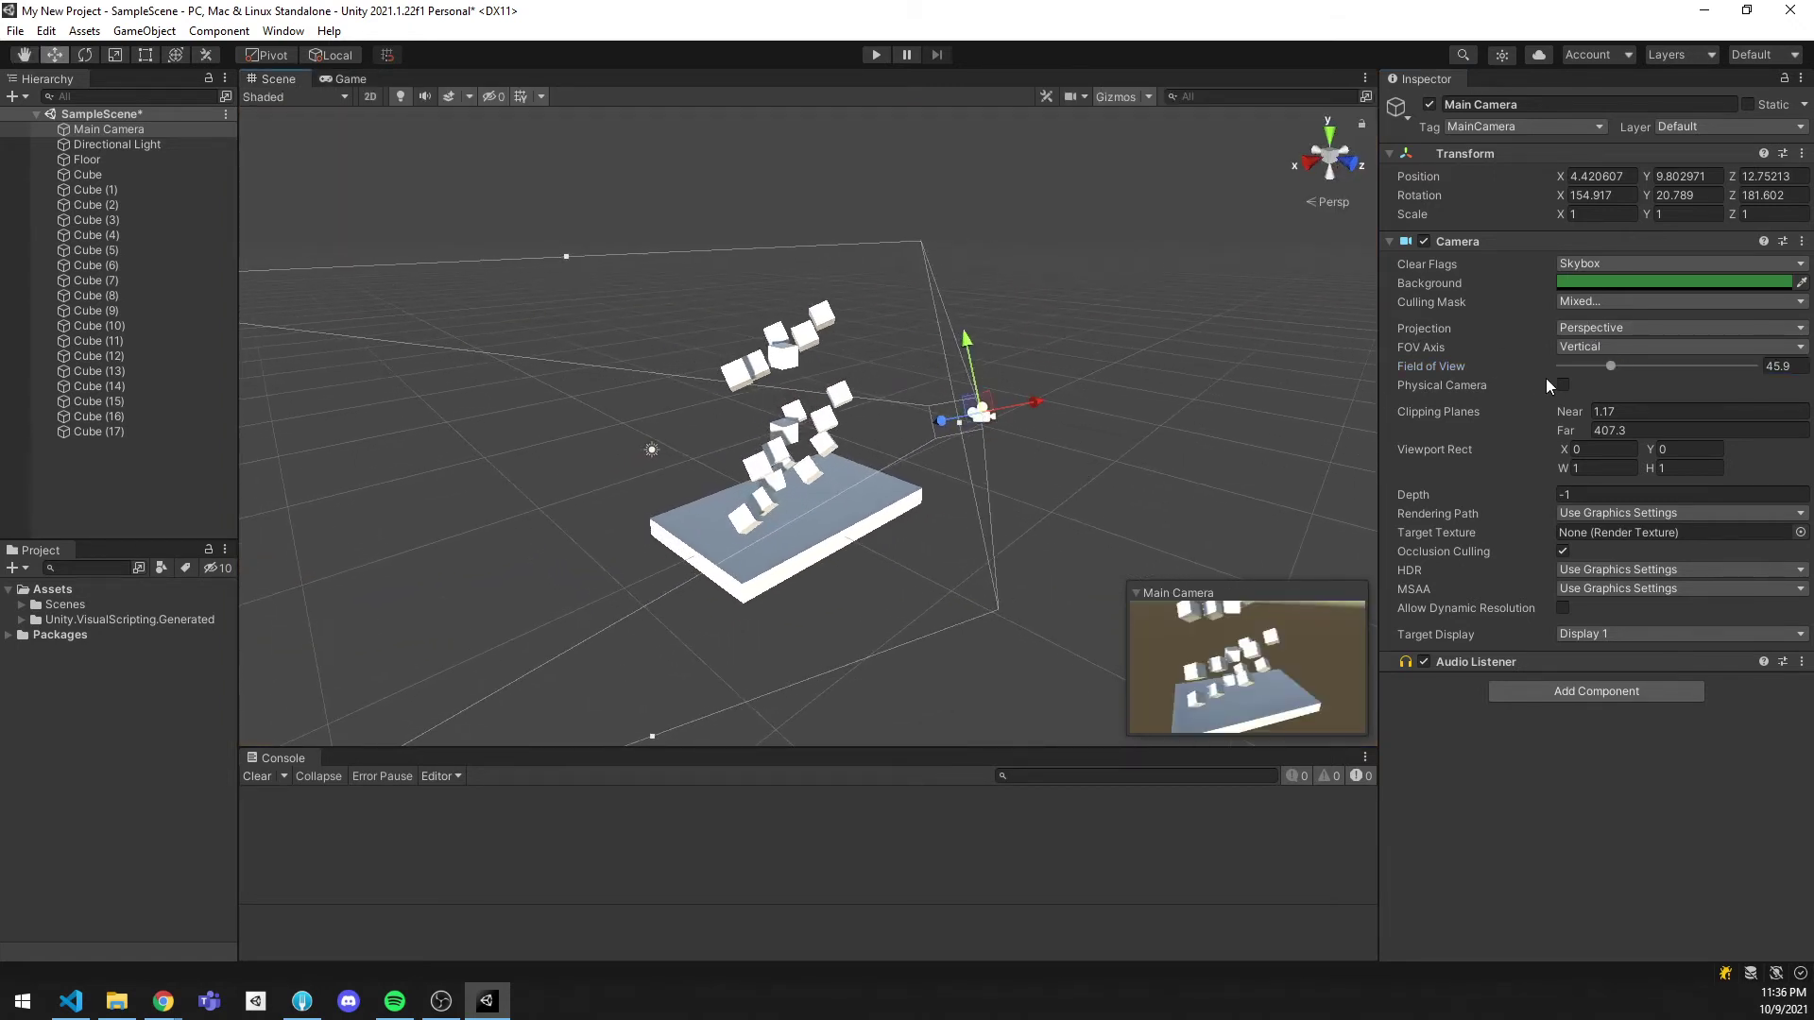
{"action": "left_click", "coordinate": [1596, 324]}
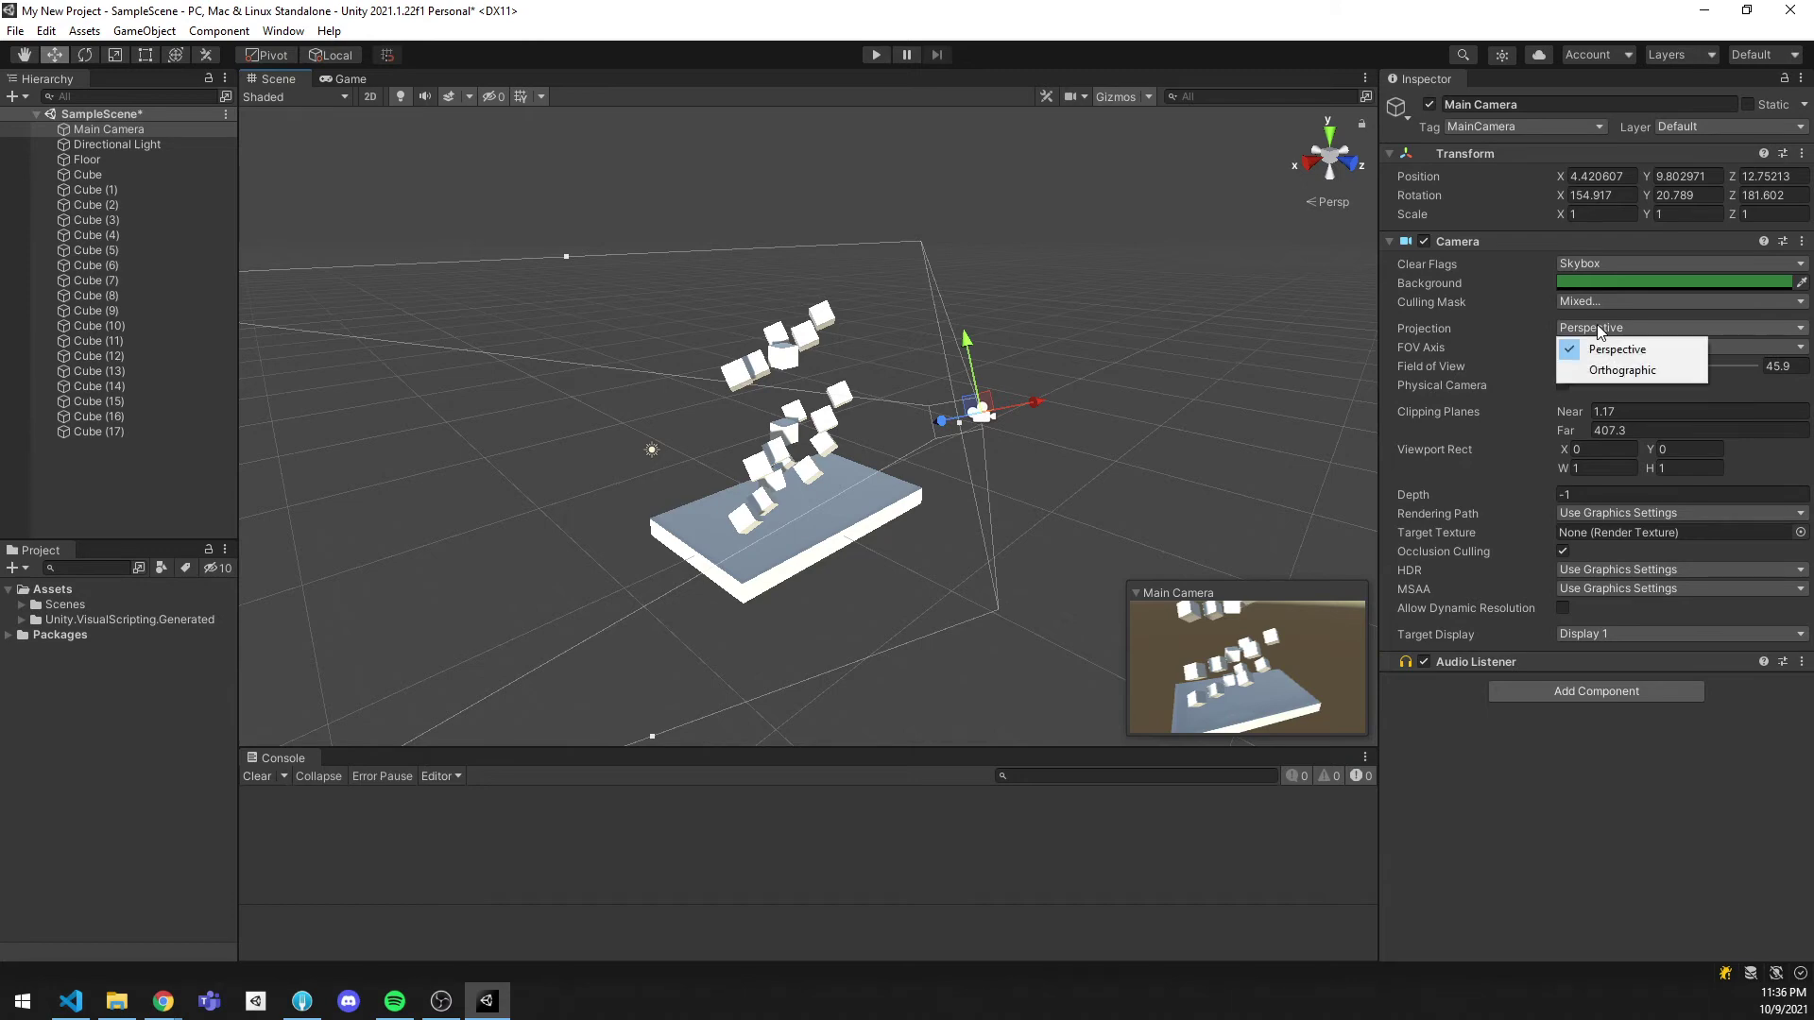
{"action": "left_click", "coordinate": [1587, 374]}
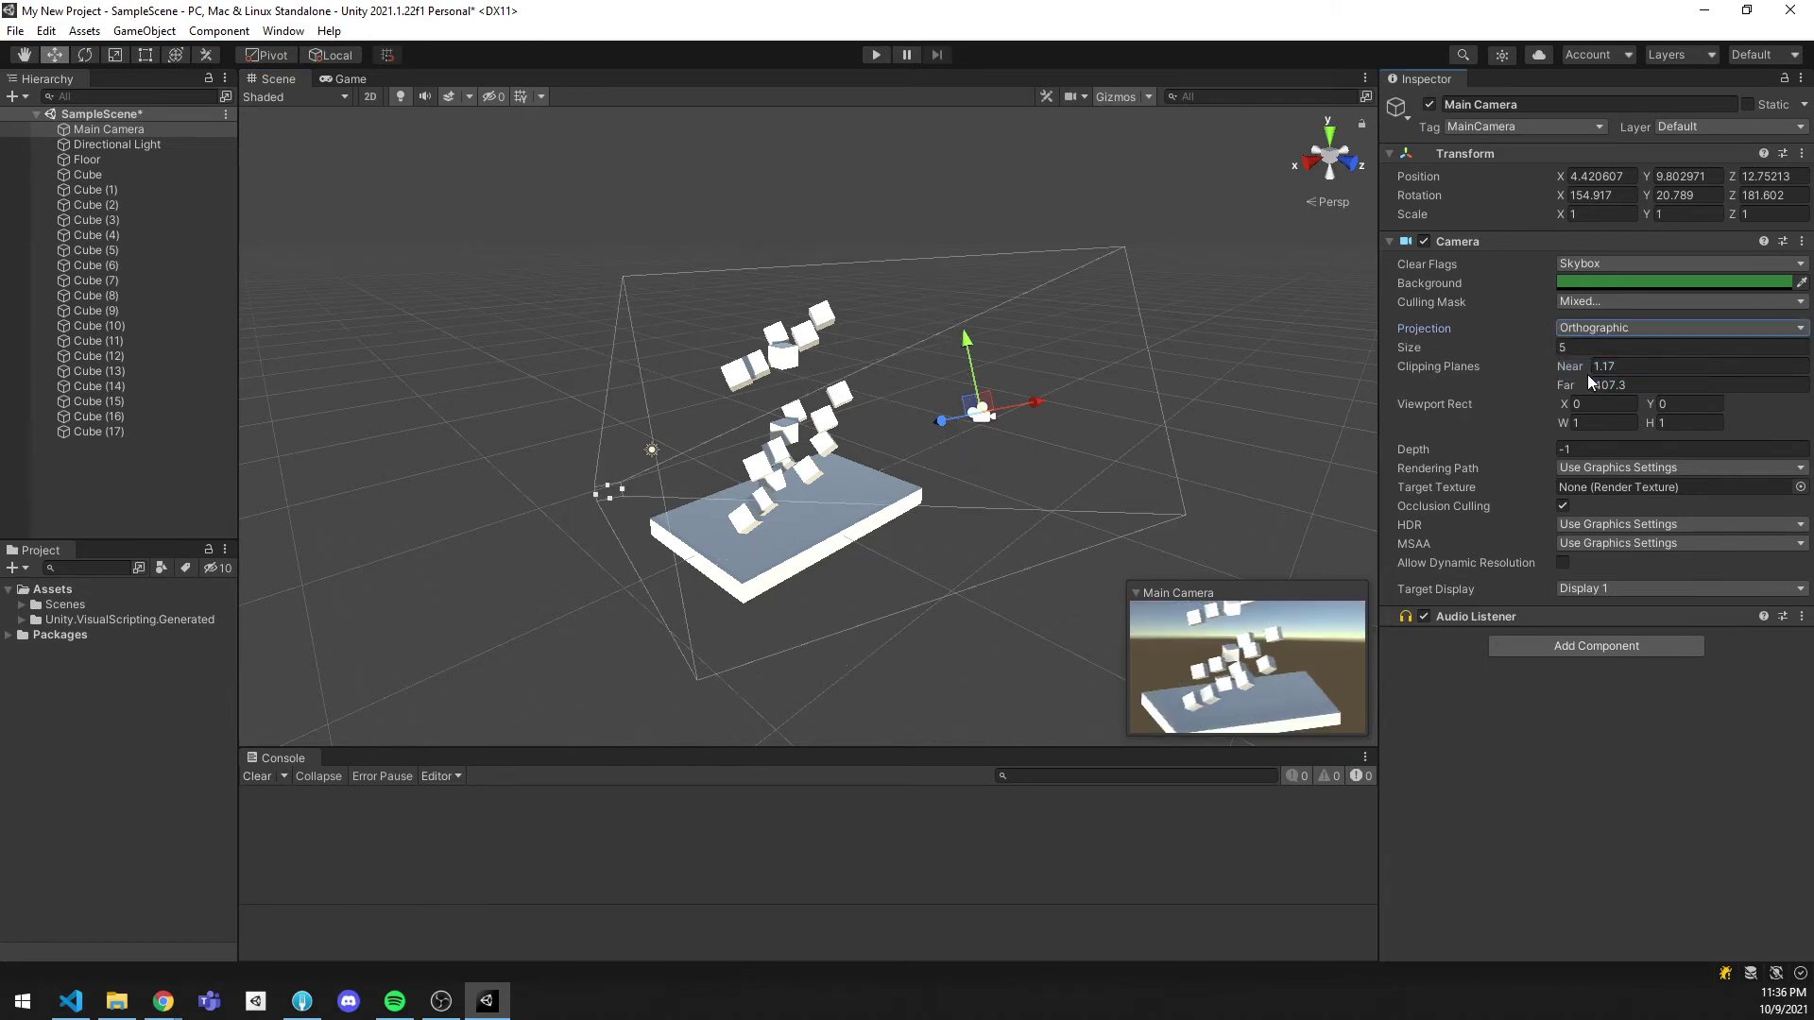
{"action": "right_click_drag", "start_coordinate": [938, 404], "coordinate": [1045, 477]}
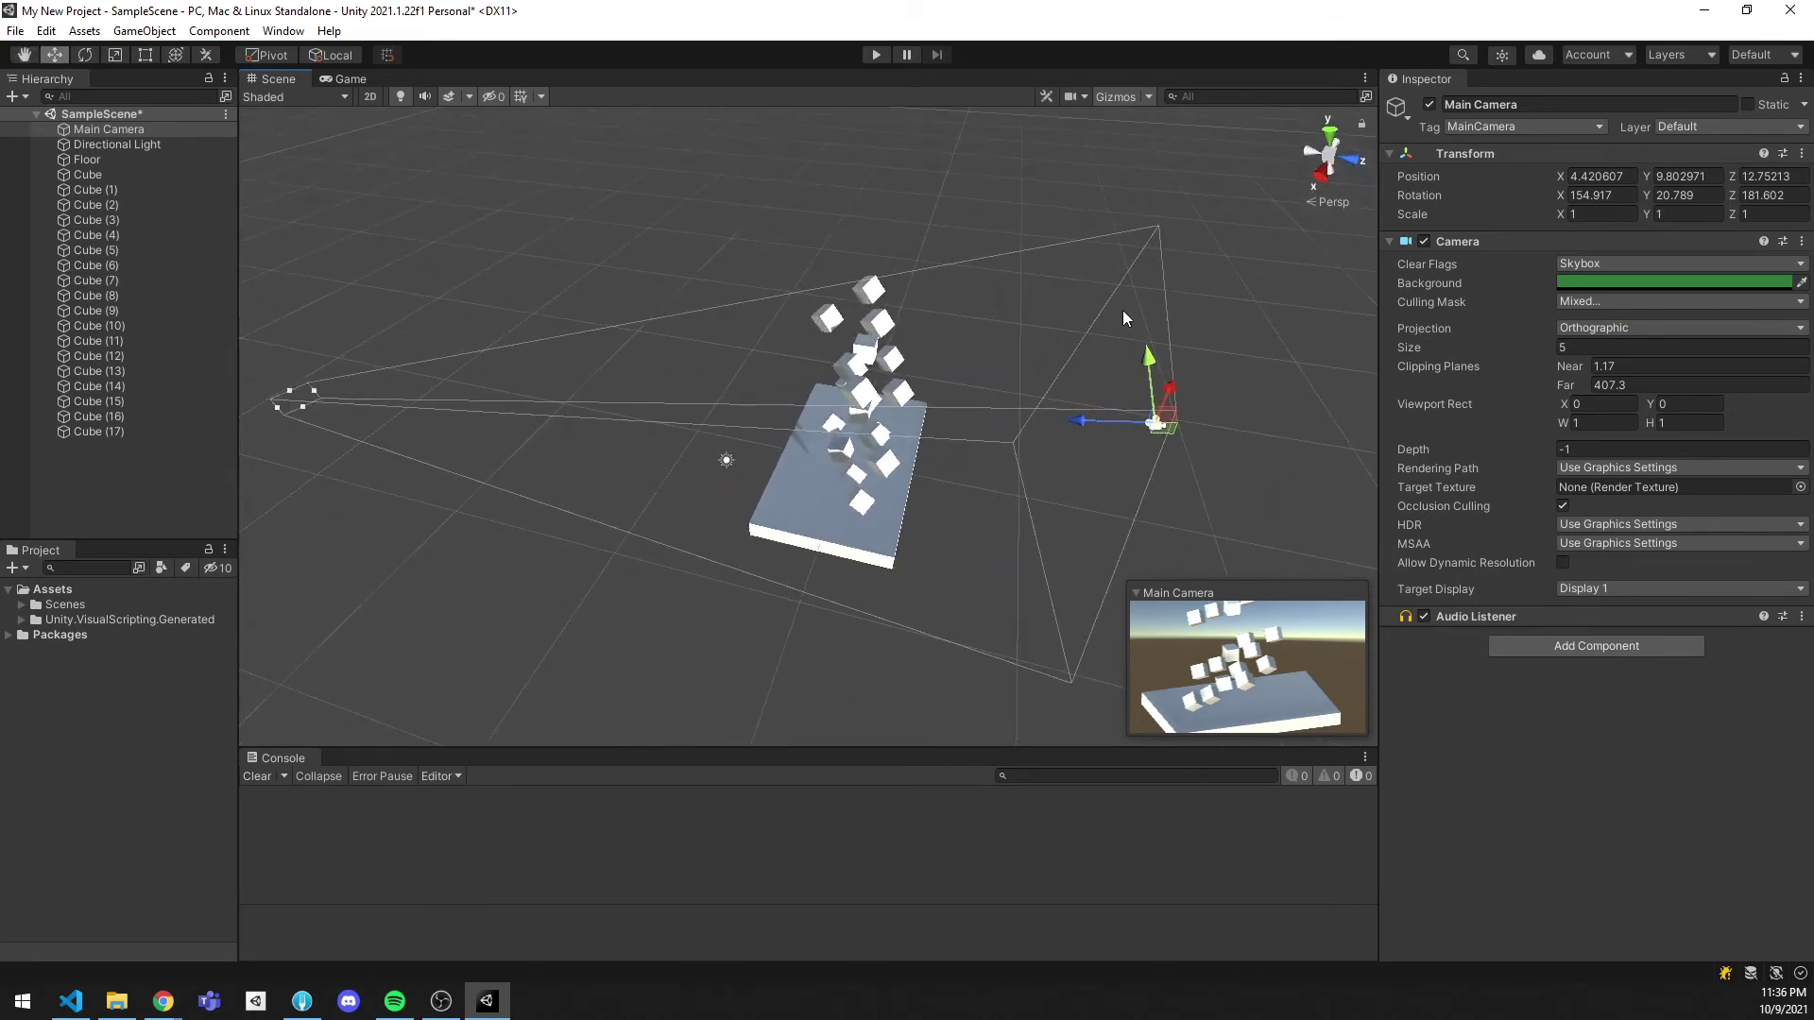
{"action": "right_click_drag", "start_coordinate": [1184, 422], "coordinate": [924, 179]}
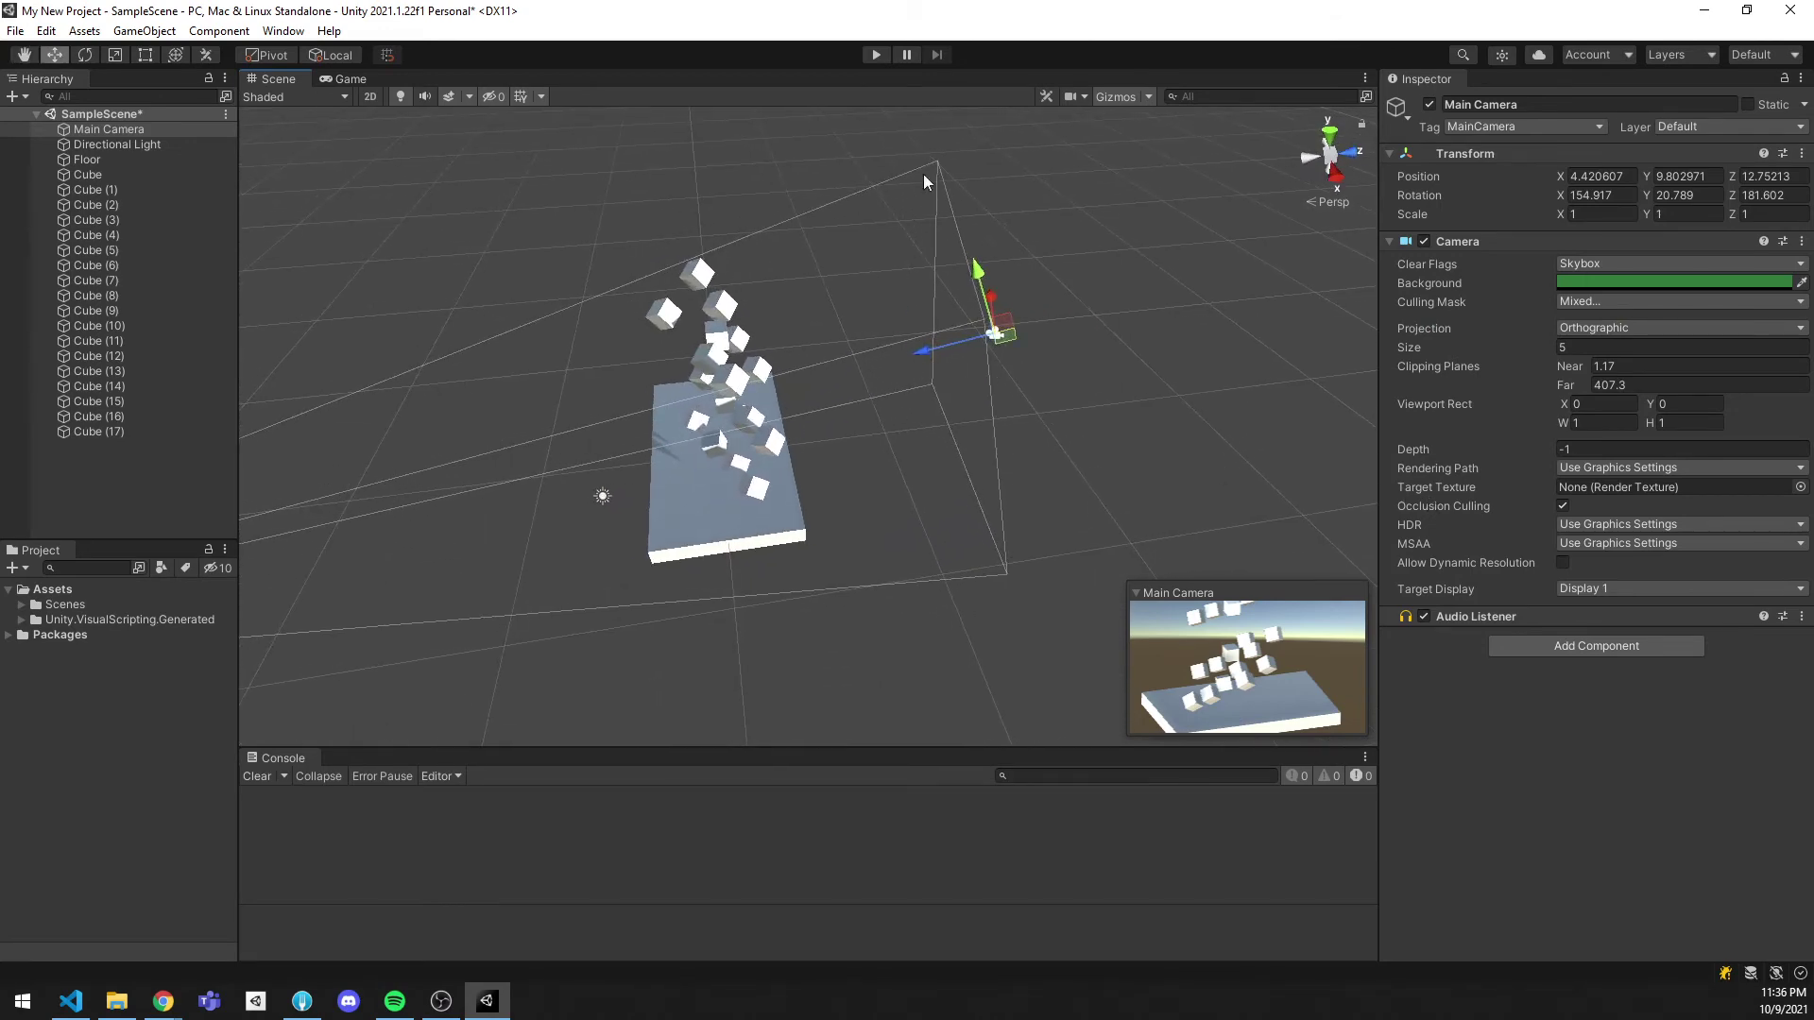
{"action": "right_click_drag", "start_coordinate": [1096, 481], "coordinate": [674, 396]}
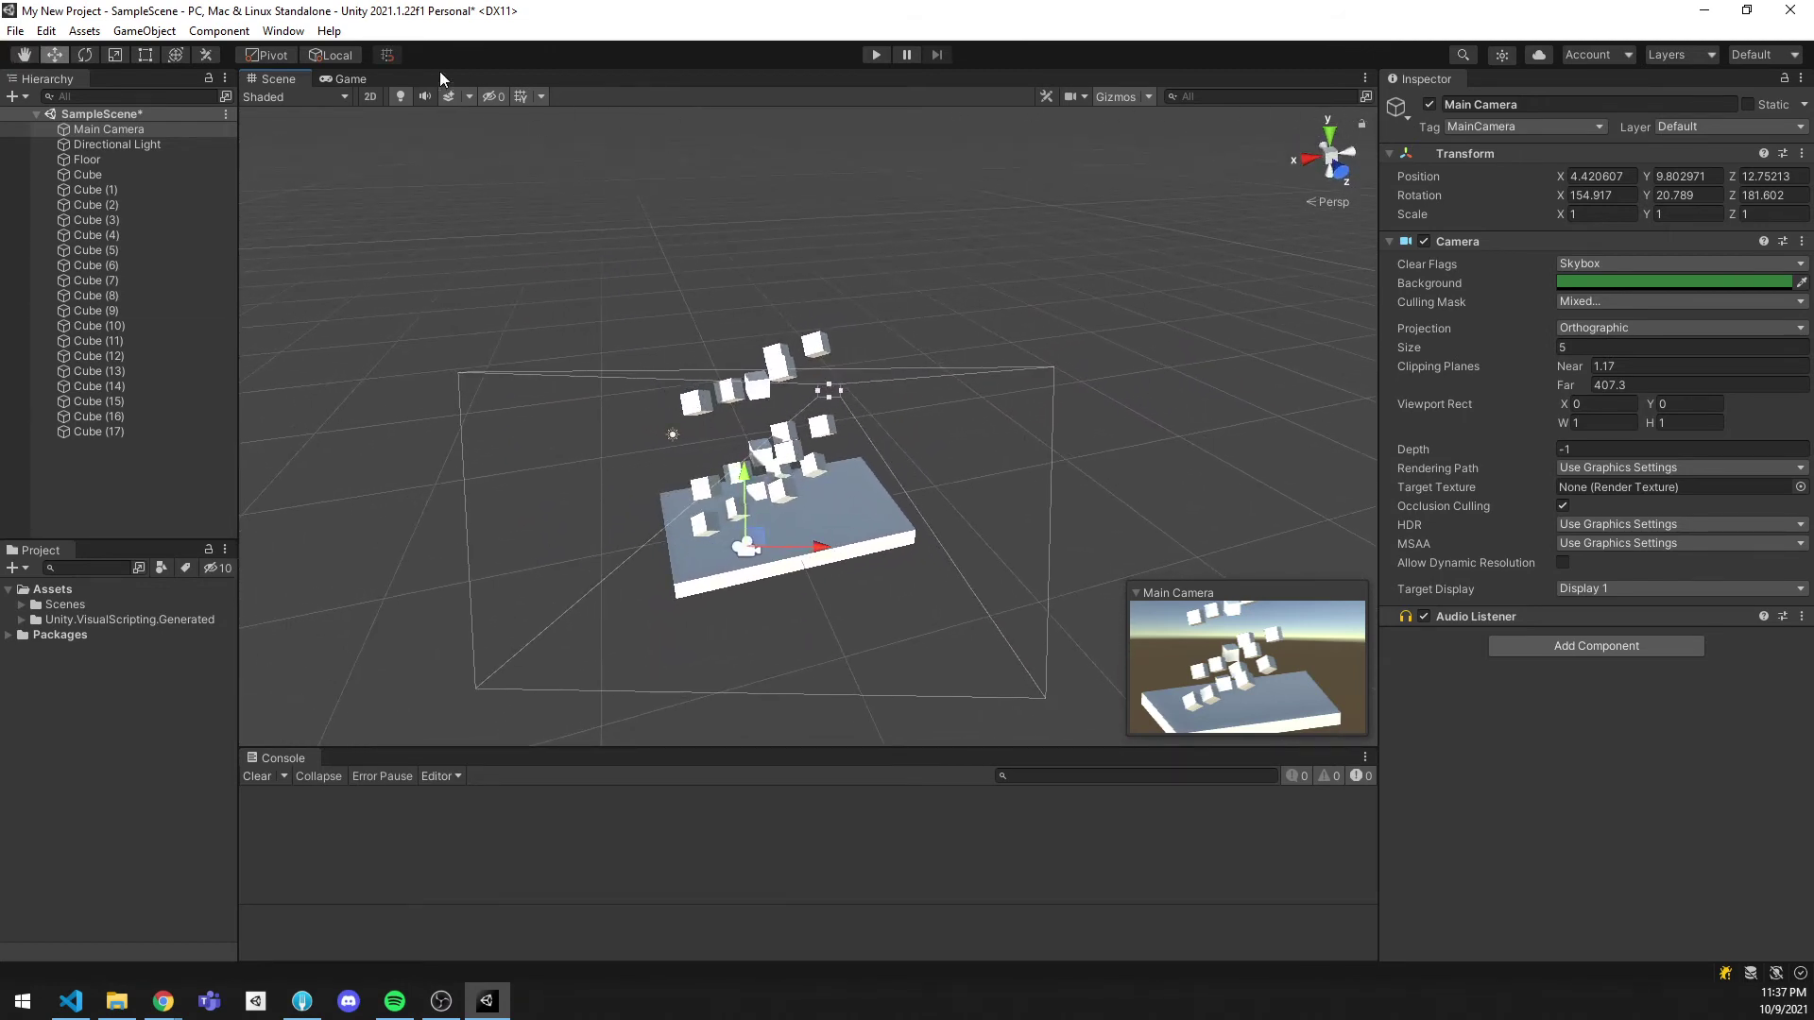
Step: In the Game view, switch the Main Camera's Projection to Perspective and back to Orthographic to compare the two
{"action": "left_click", "coordinate": [331, 80]}
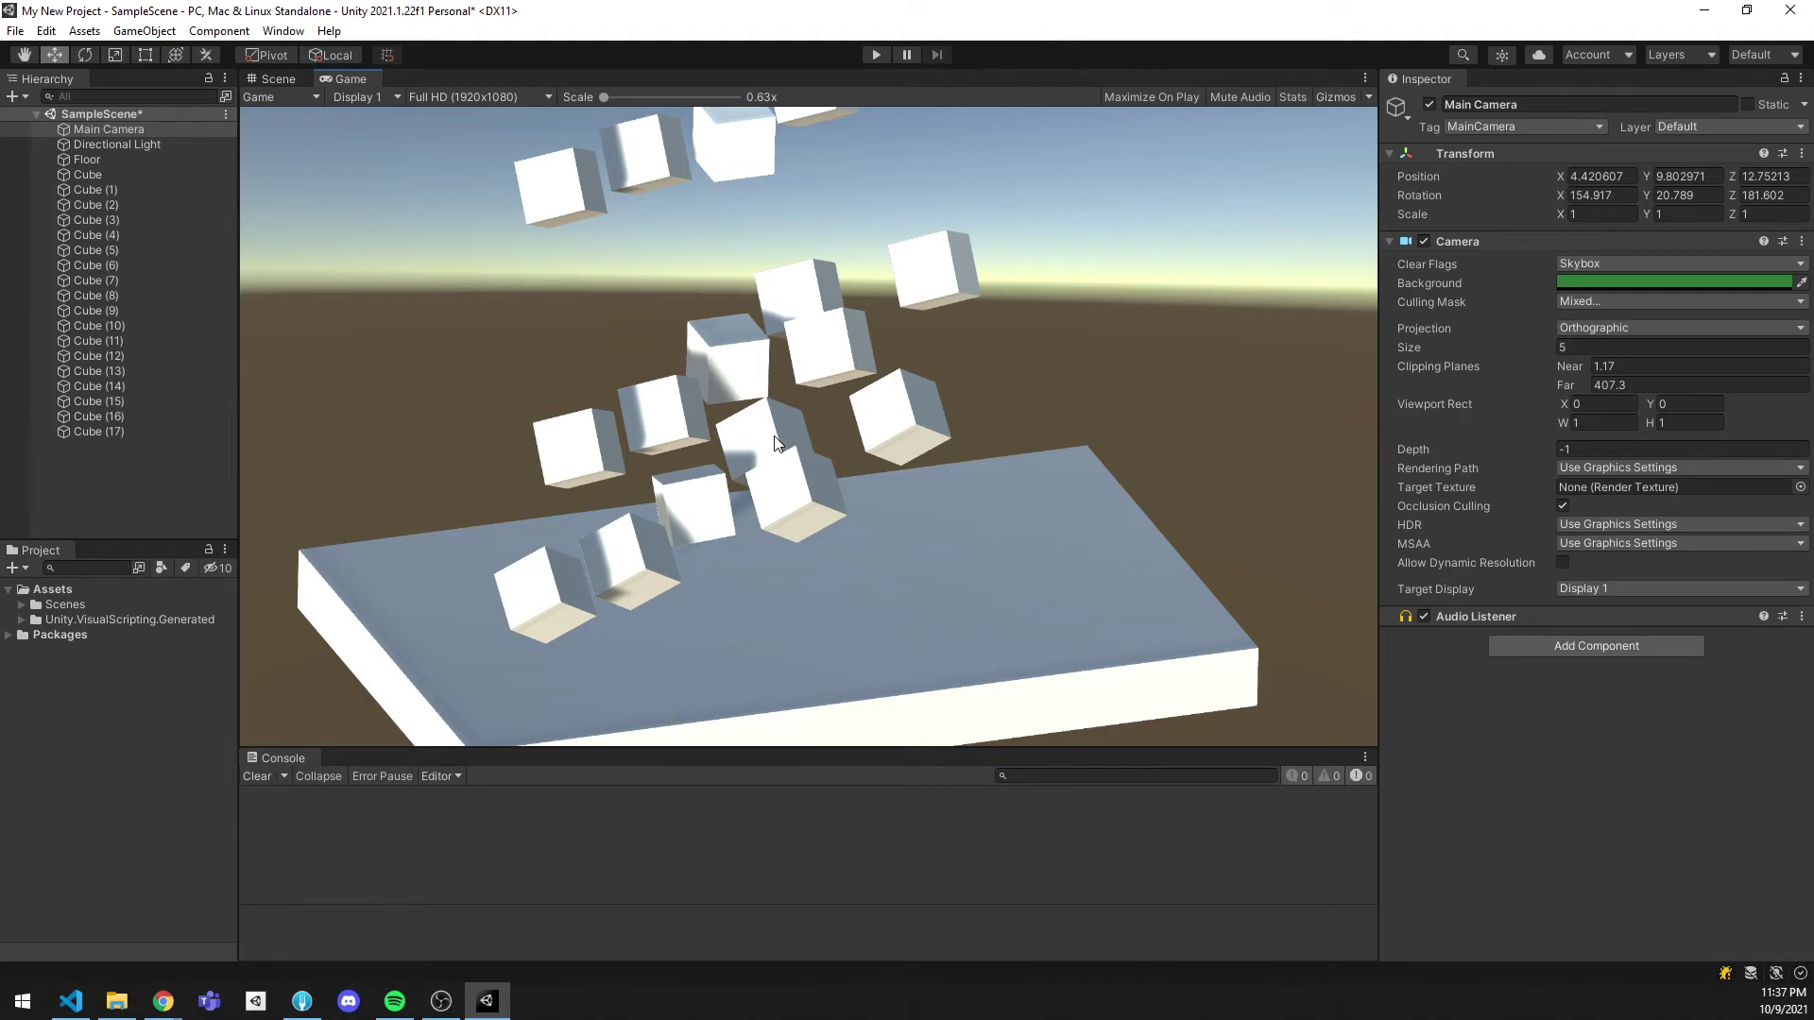
{"action": "left_click", "coordinate": [1637, 328]}
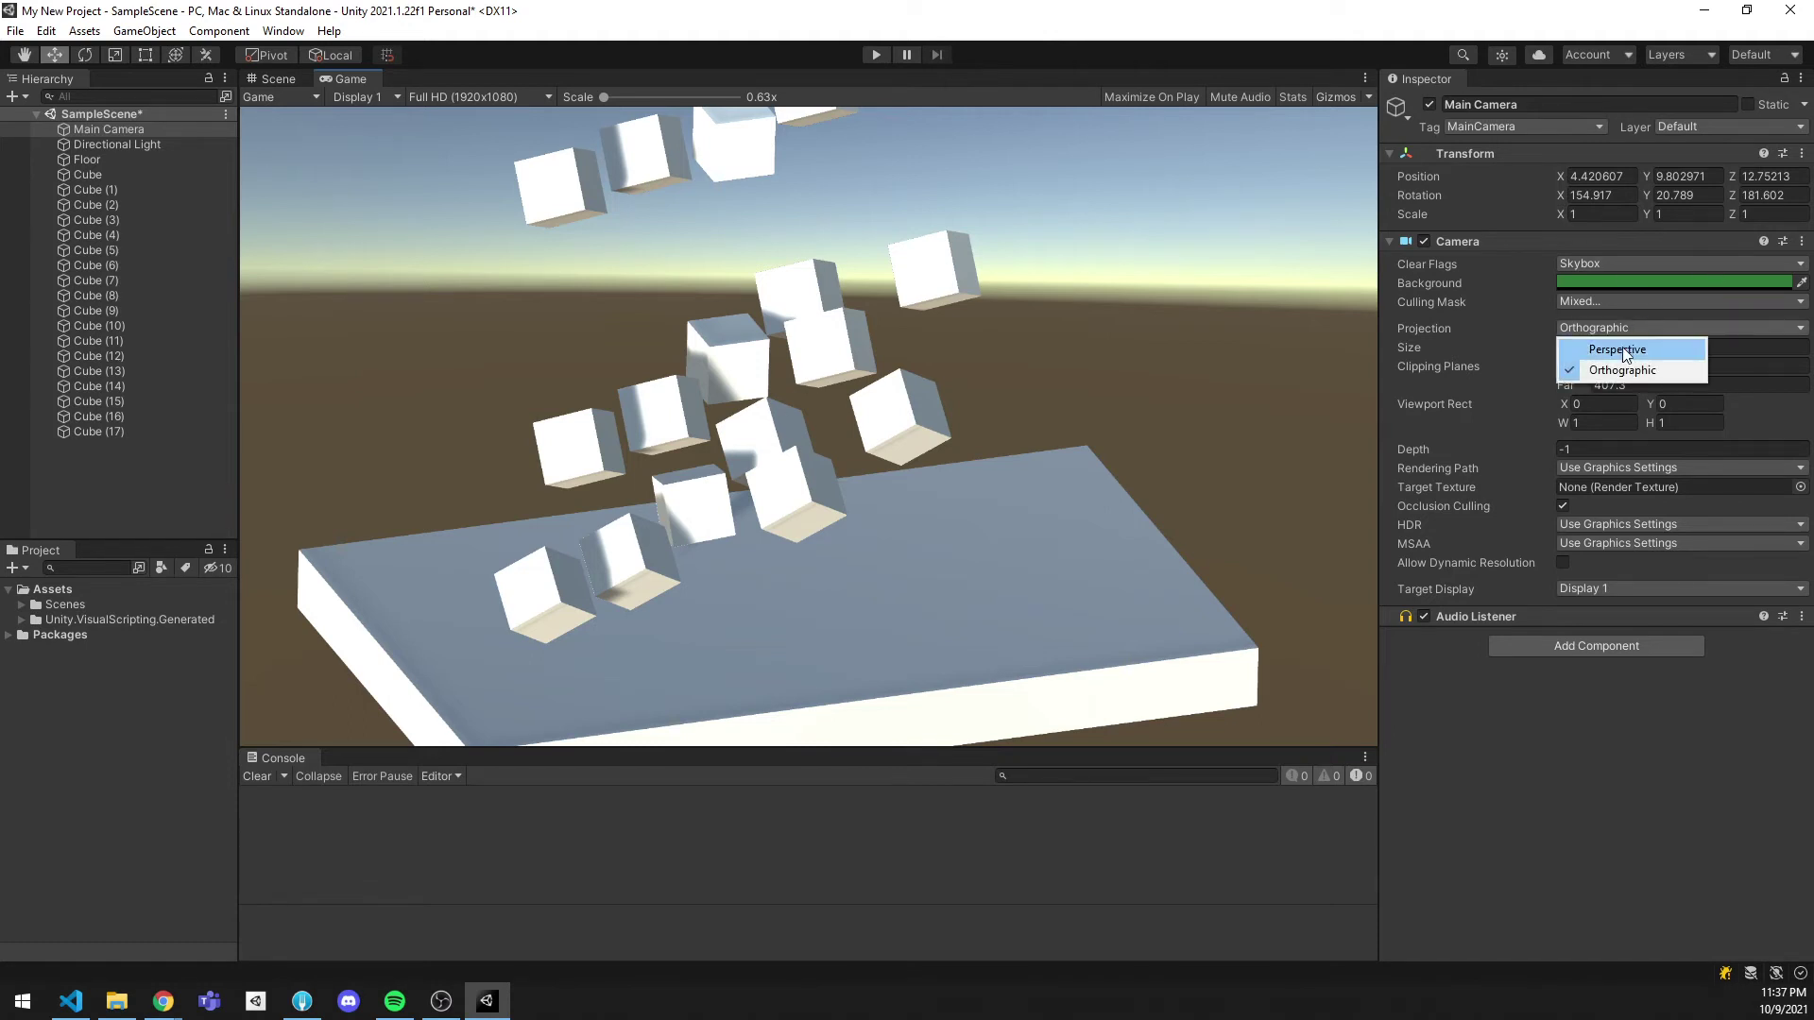
{"action": "left_click", "coordinate": [1623, 351]}
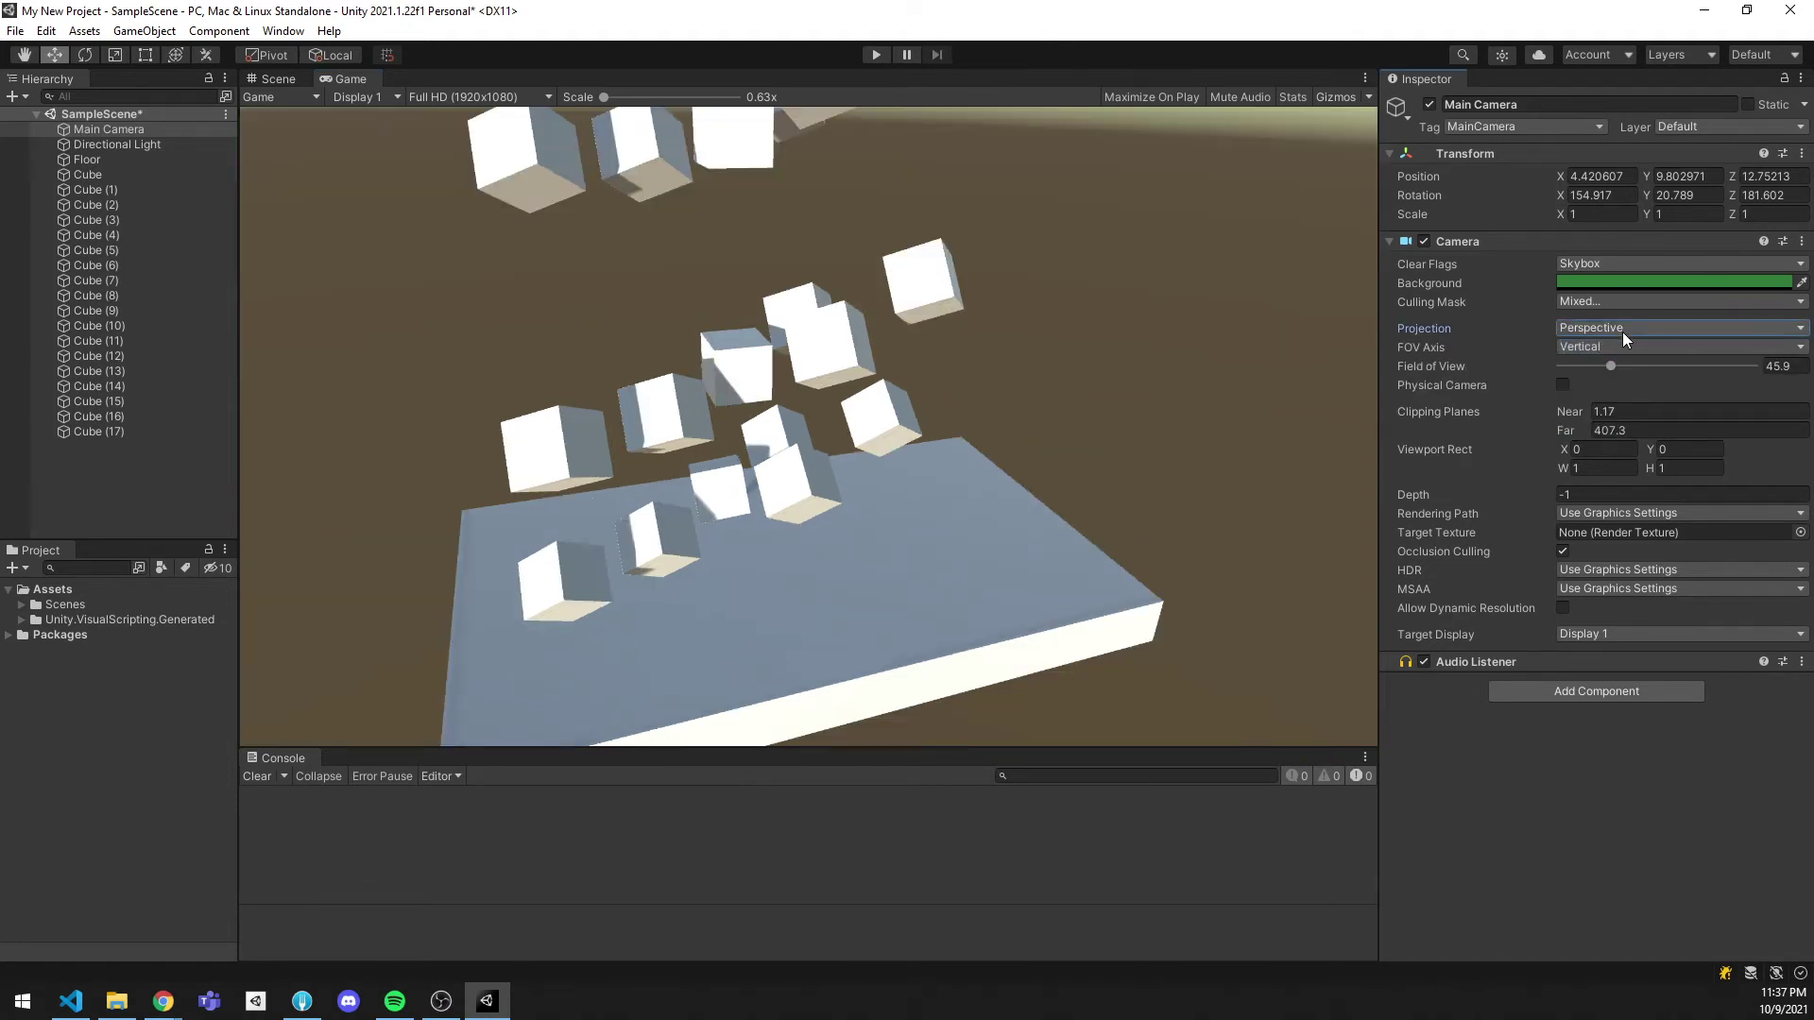
{"action": "left_click", "coordinate": [1621, 331]}
{"action": "left_click", "coordinate": [1620, 369]}
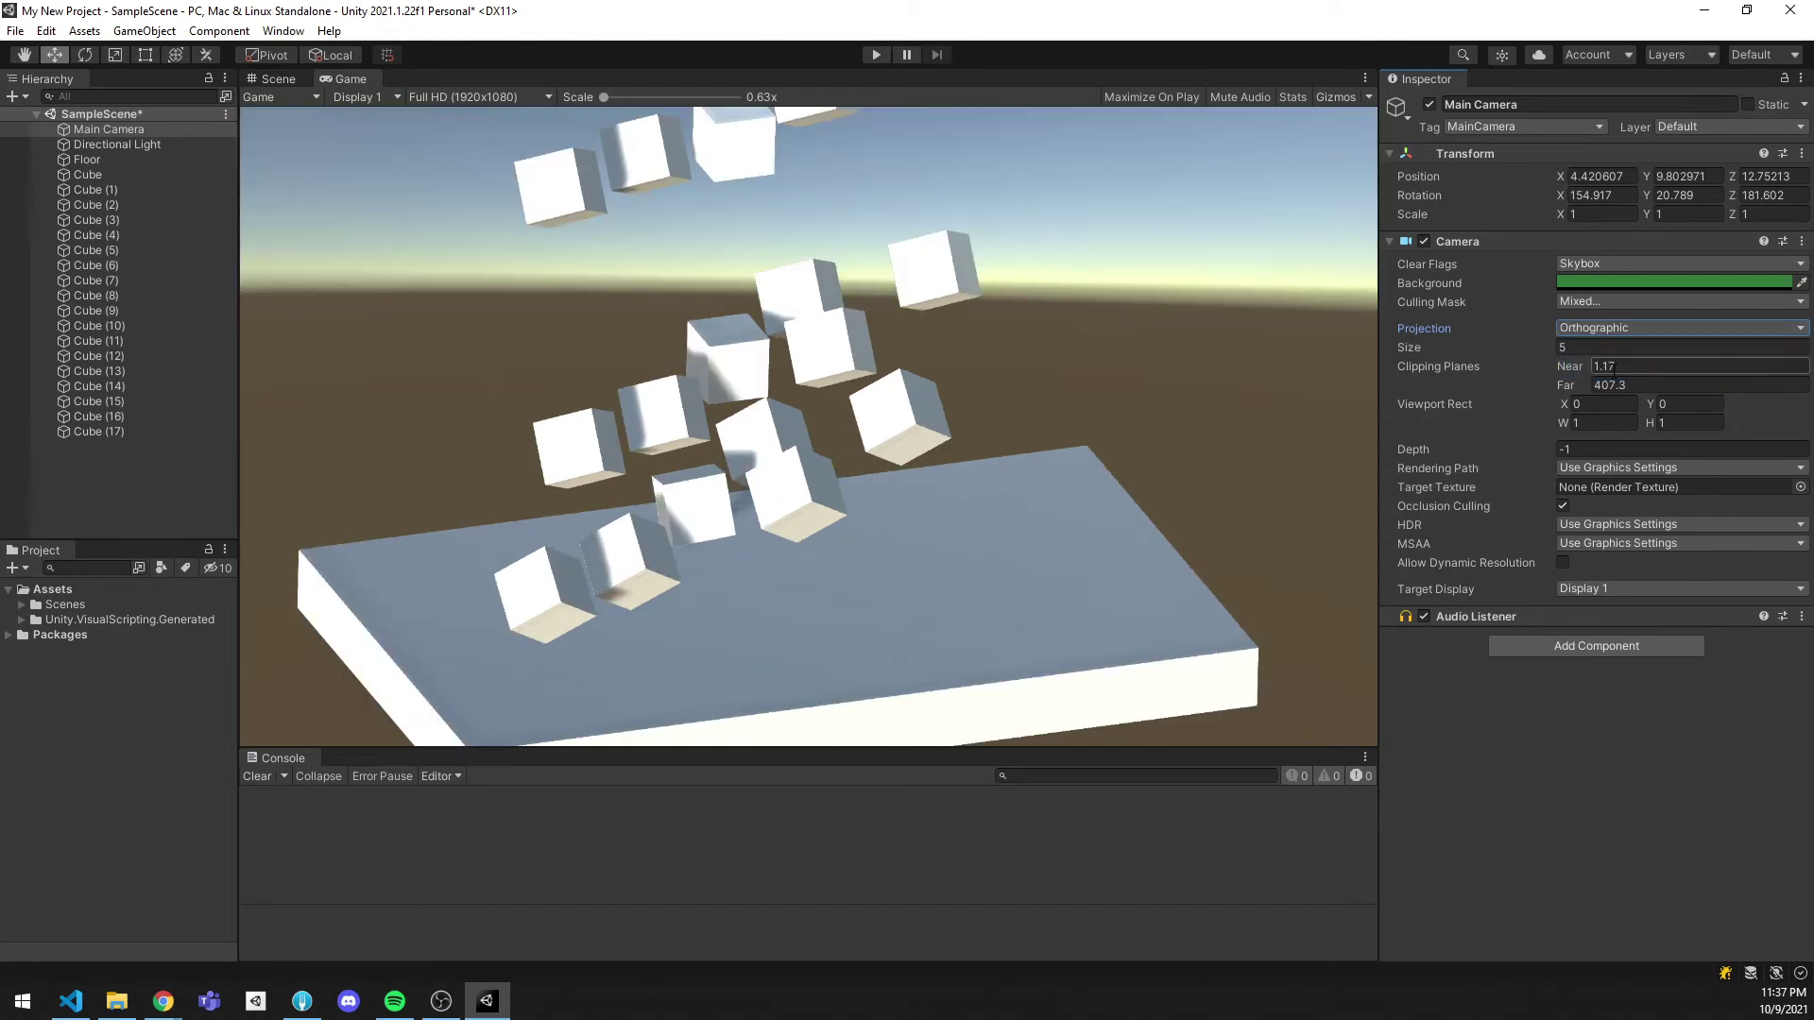
Step: Return to the Scene view and set the Main Camera's Position to 0, 0, 0
{"action": "left_click", "coordinate": [278, 81]}
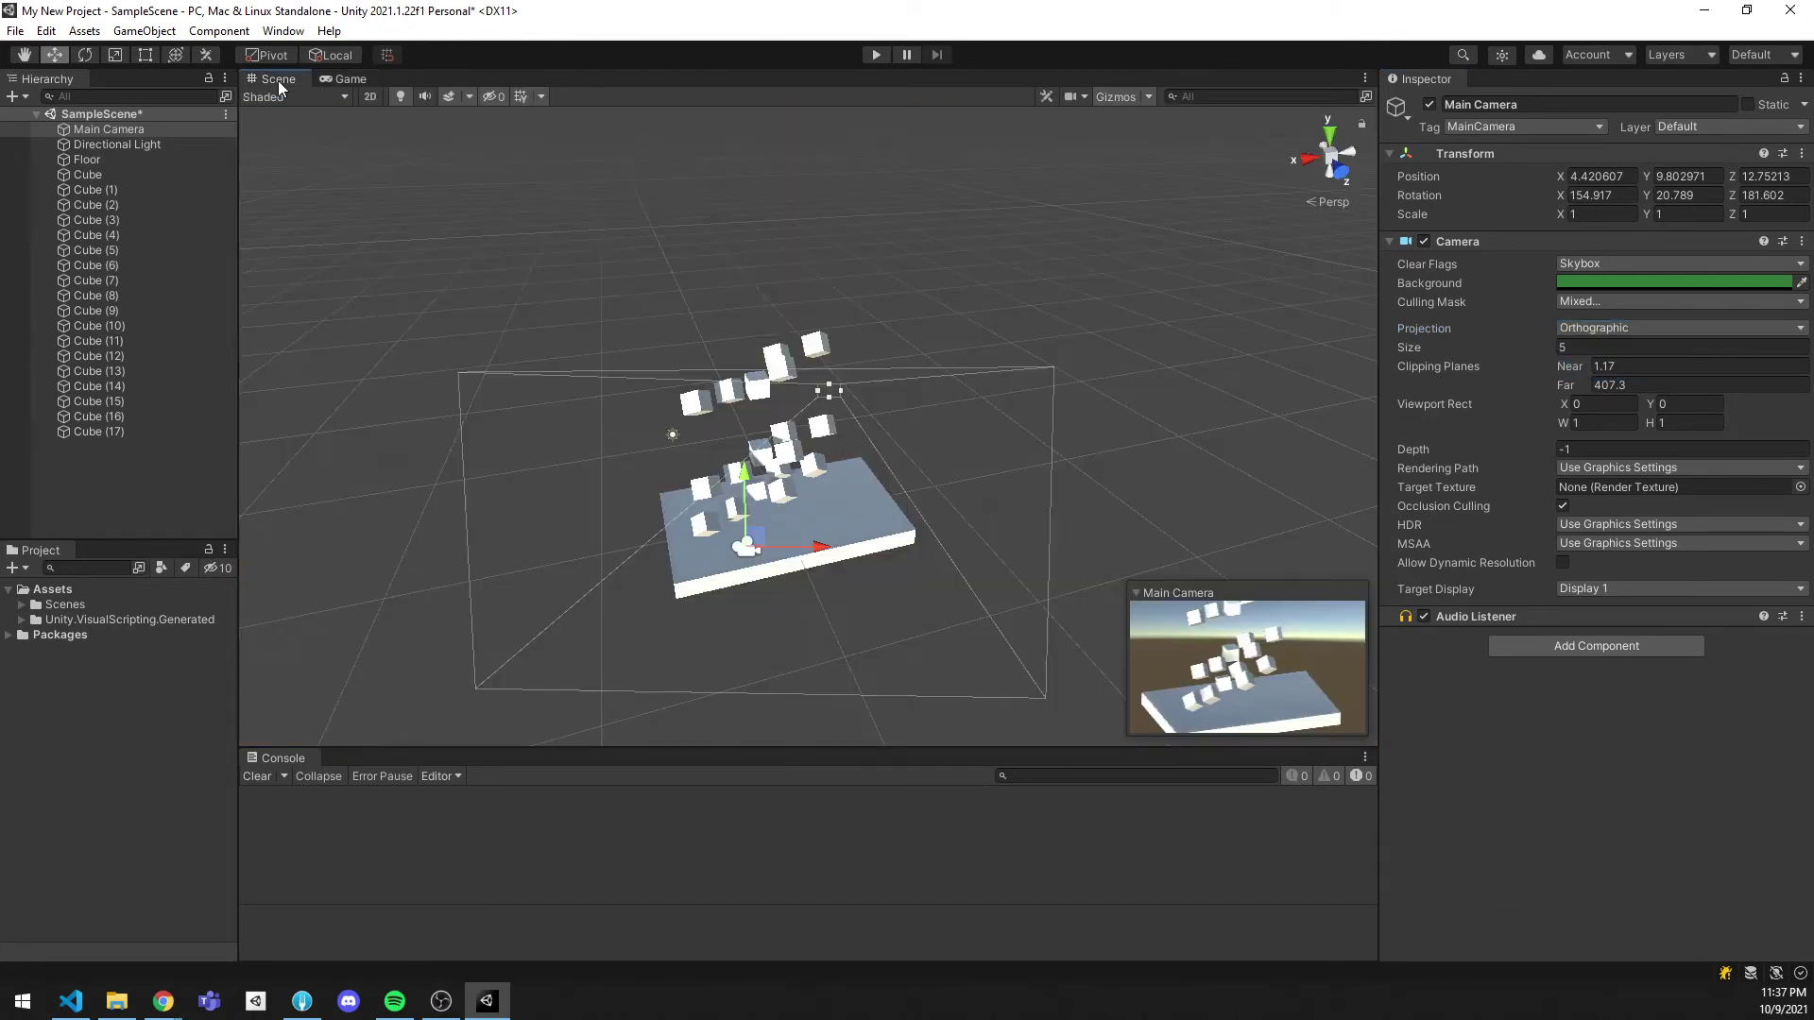
{"action": "right_click_drag", "start_coordinate": [1018, 422], "coordinate": [704, 423]}
{"action": "key", "text": "d"}
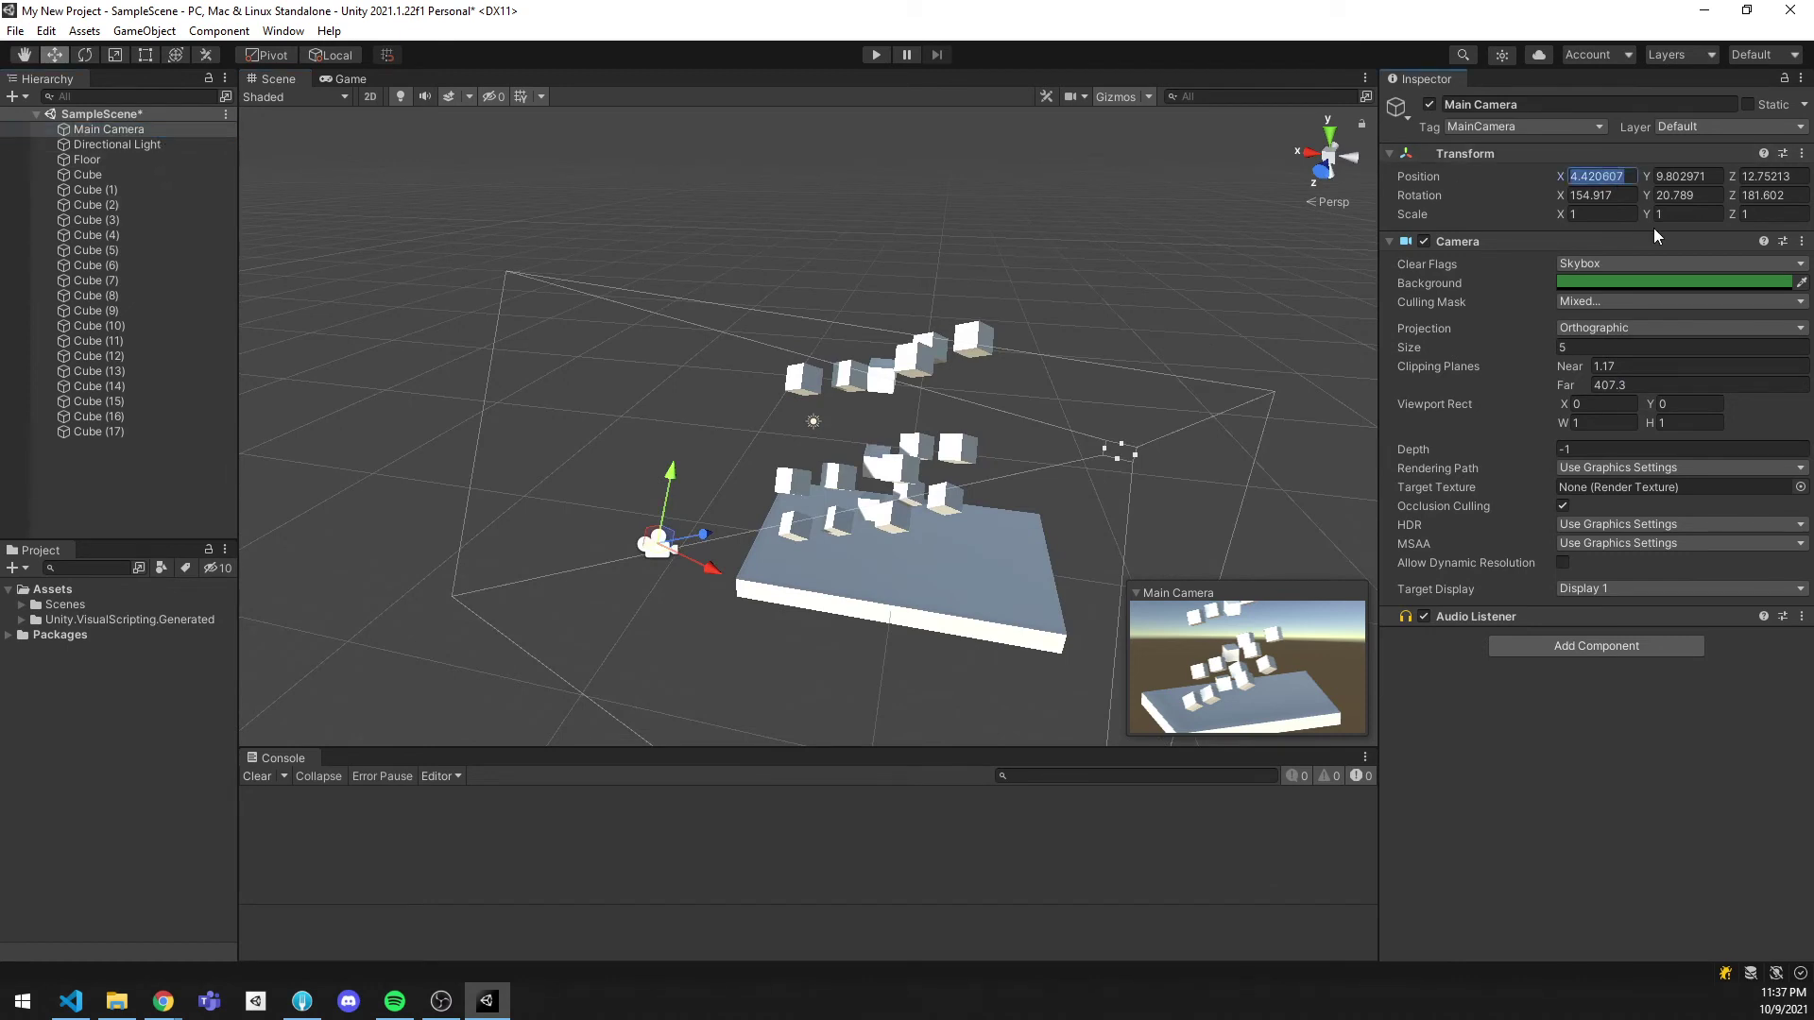
{"action": "type", "text": "0"}
{"action": "key", "text": "Tab"}
{"action": "type", "text": "0"}
{"action": "key", "text": "Tab"}
{"action": "type", "text": "0"}
Step: Set the Main Camera's Rotation to 0, 0, 0
{"action": "left_click", "coordinate": [1606, 195]}
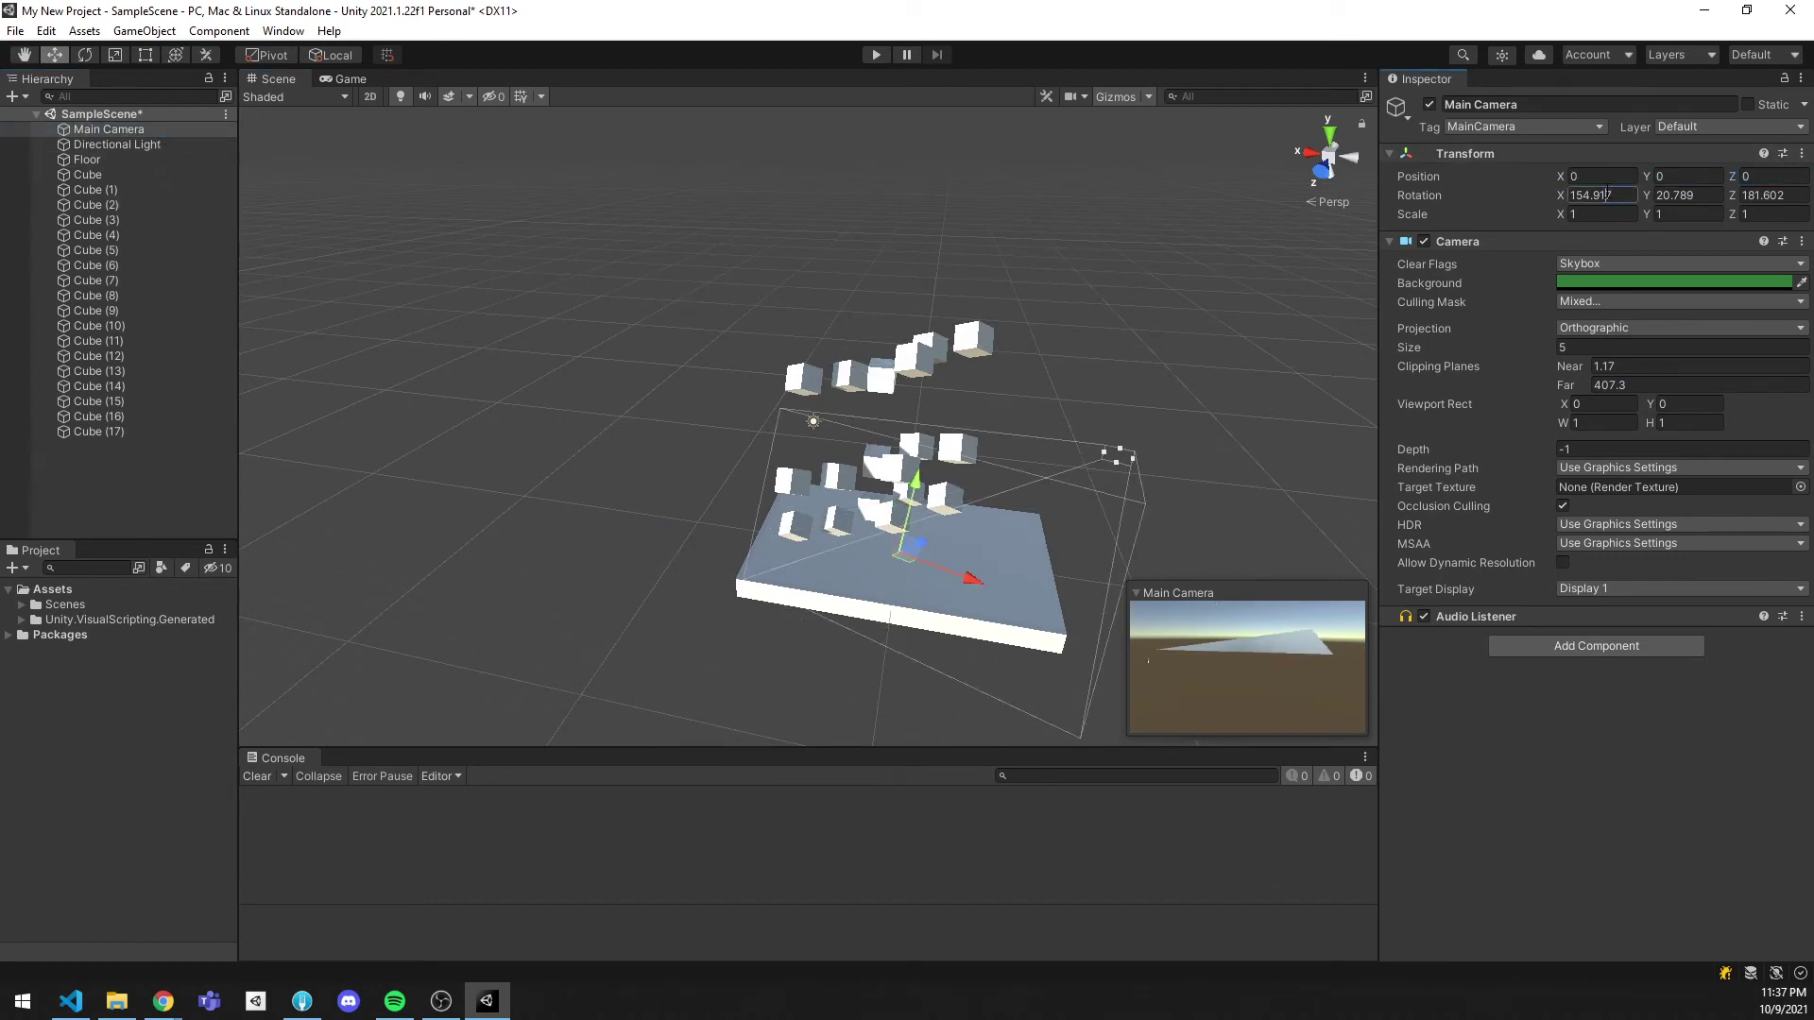
{"action": "type", "text": "0"}
{"action": "key", "text": "Tab"}
{"action": "type", "text": "0"}
{"action": "key", "text": "Tab"}
{"action": "type", "text": "0"}
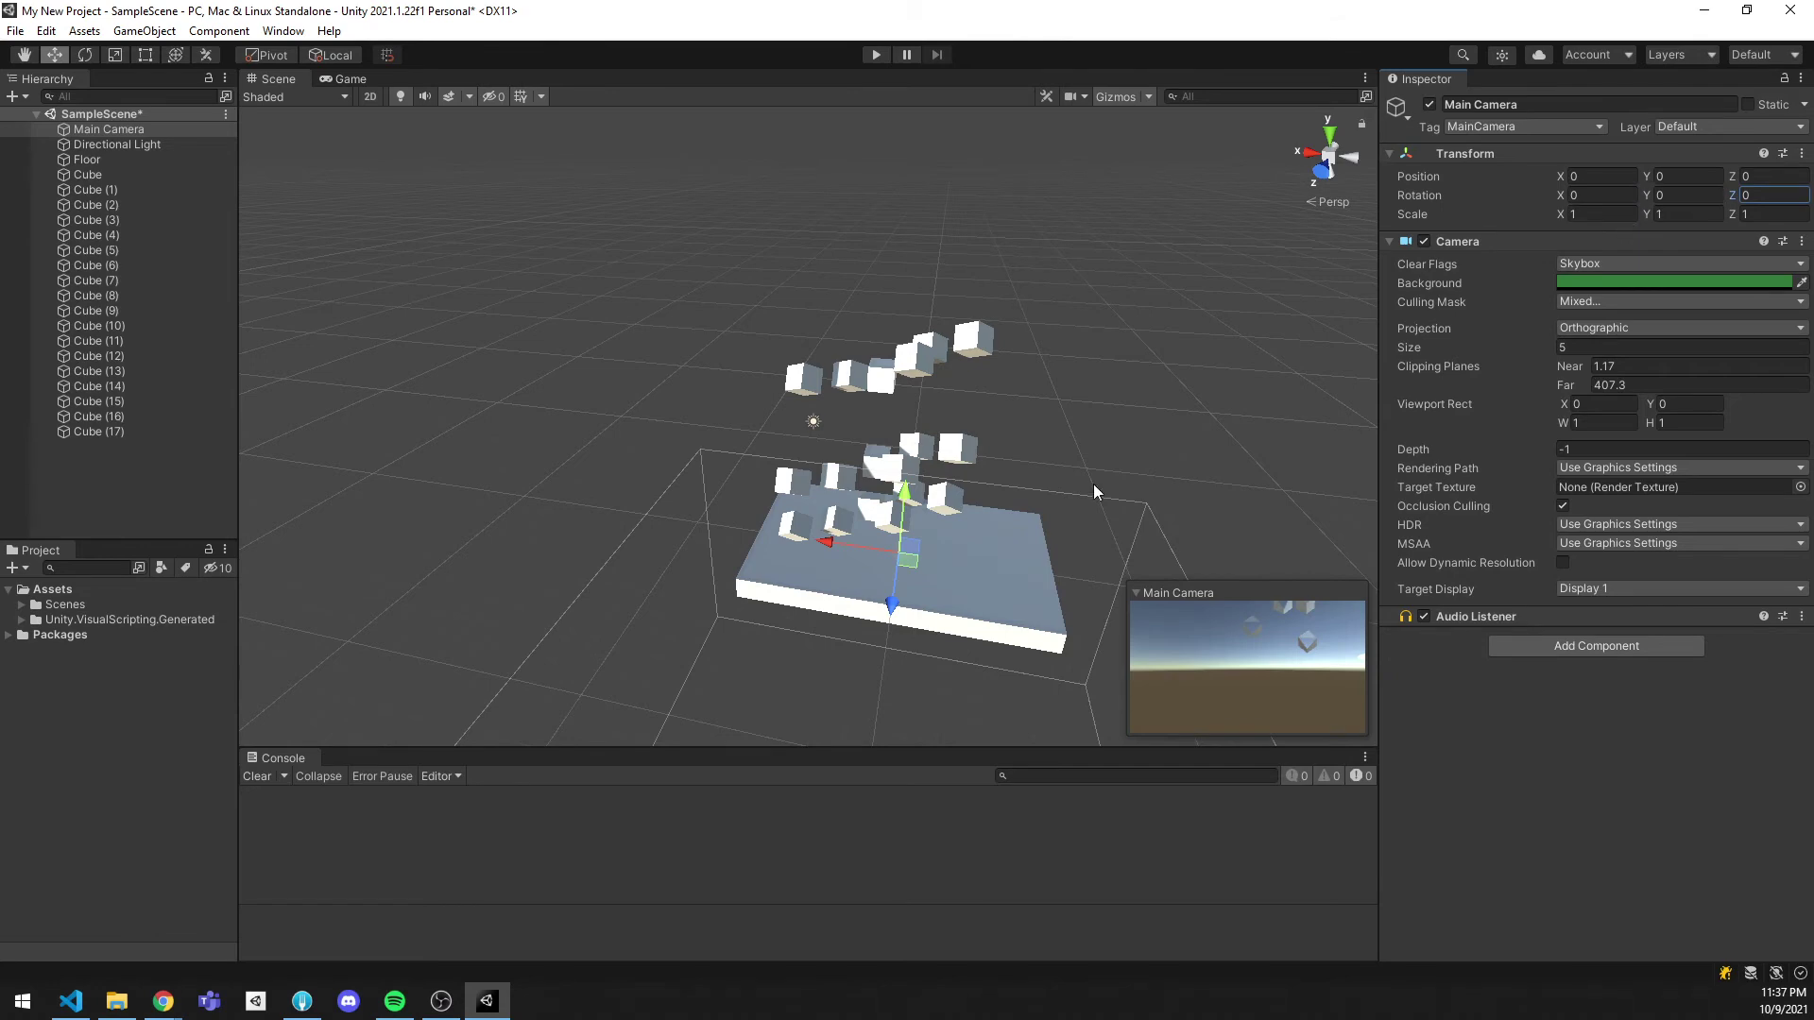
Step: Move the Main Camera back from the floor along the Z axis to about Z -21.08
{"action": "right_click_drag", "start_coordinate": [913, 512], "coordinate": [1064, 567]}
{"action": "key", "text": "a"}
{"action": "left_click_drag", "start_coordinate": [928, 475], "coordinate": [554, 480]}
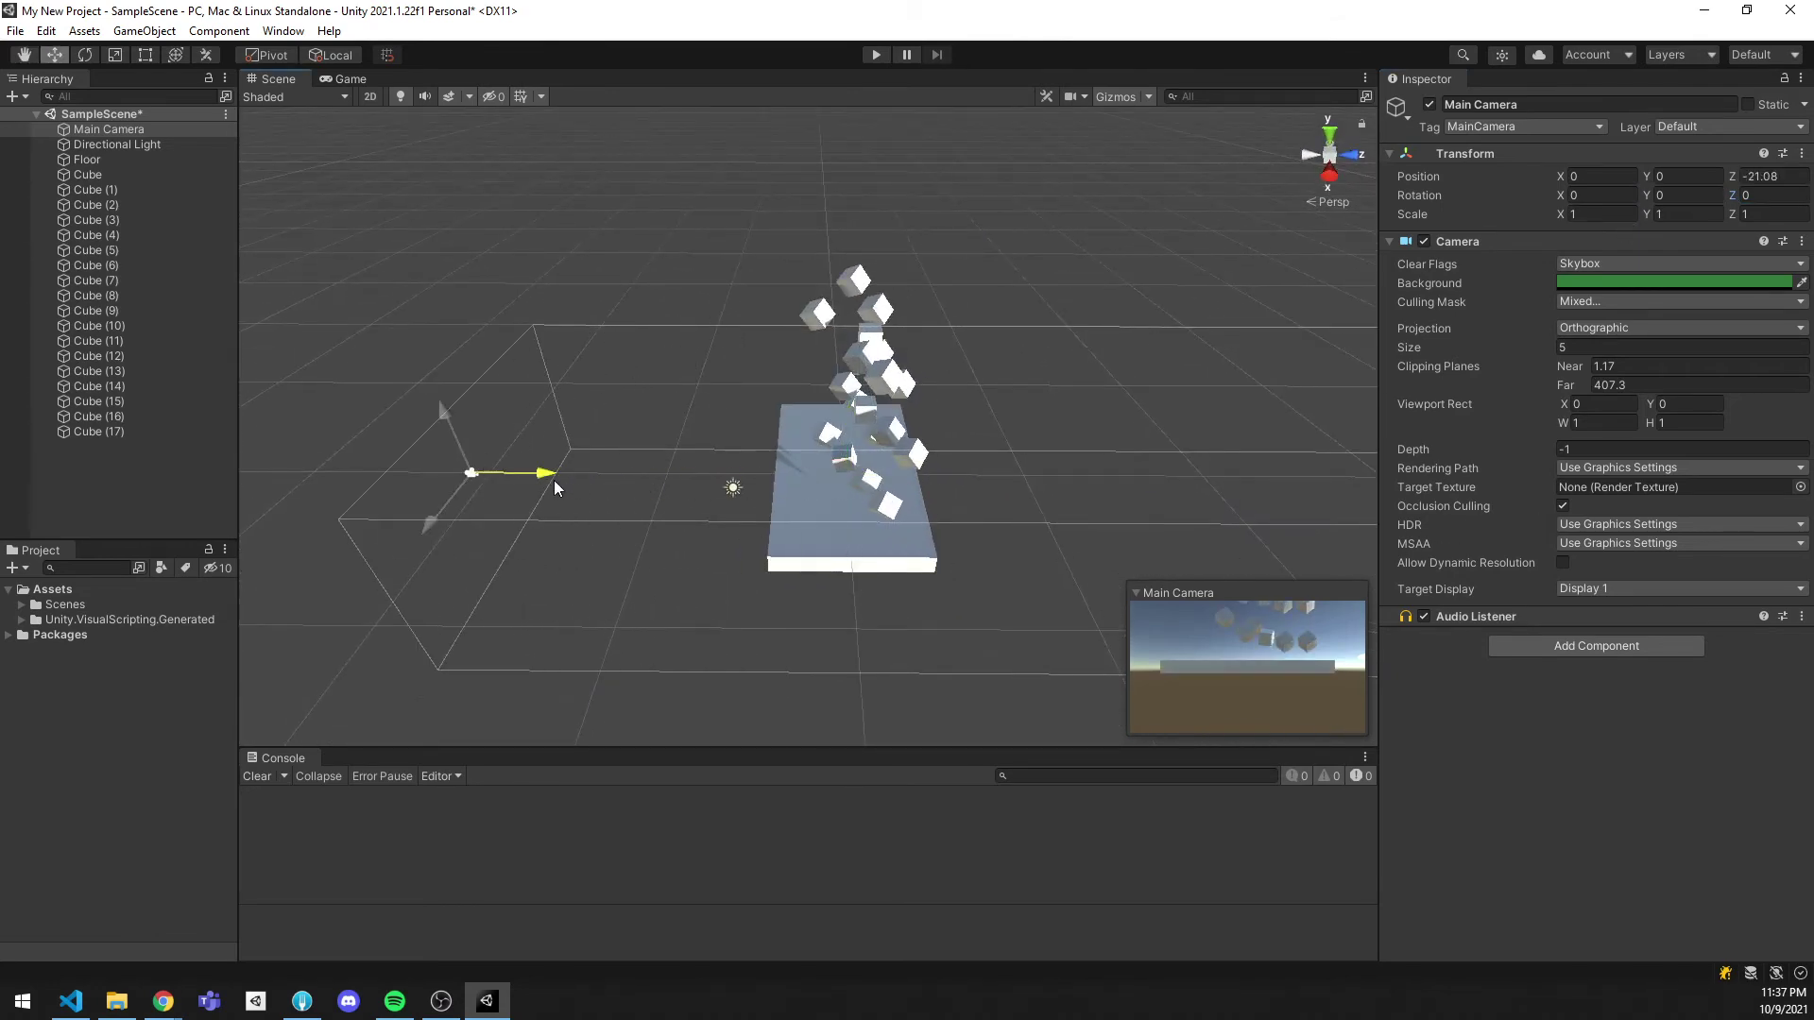
Step: Switch the Main Camera's Projection to Perspective, raise the camera to about Y 4.03, and show the Game view
{"action": "left_click", "coordinate": [1647, 327]}
{"action": "left_click", "coordinate": [1617, 348]}
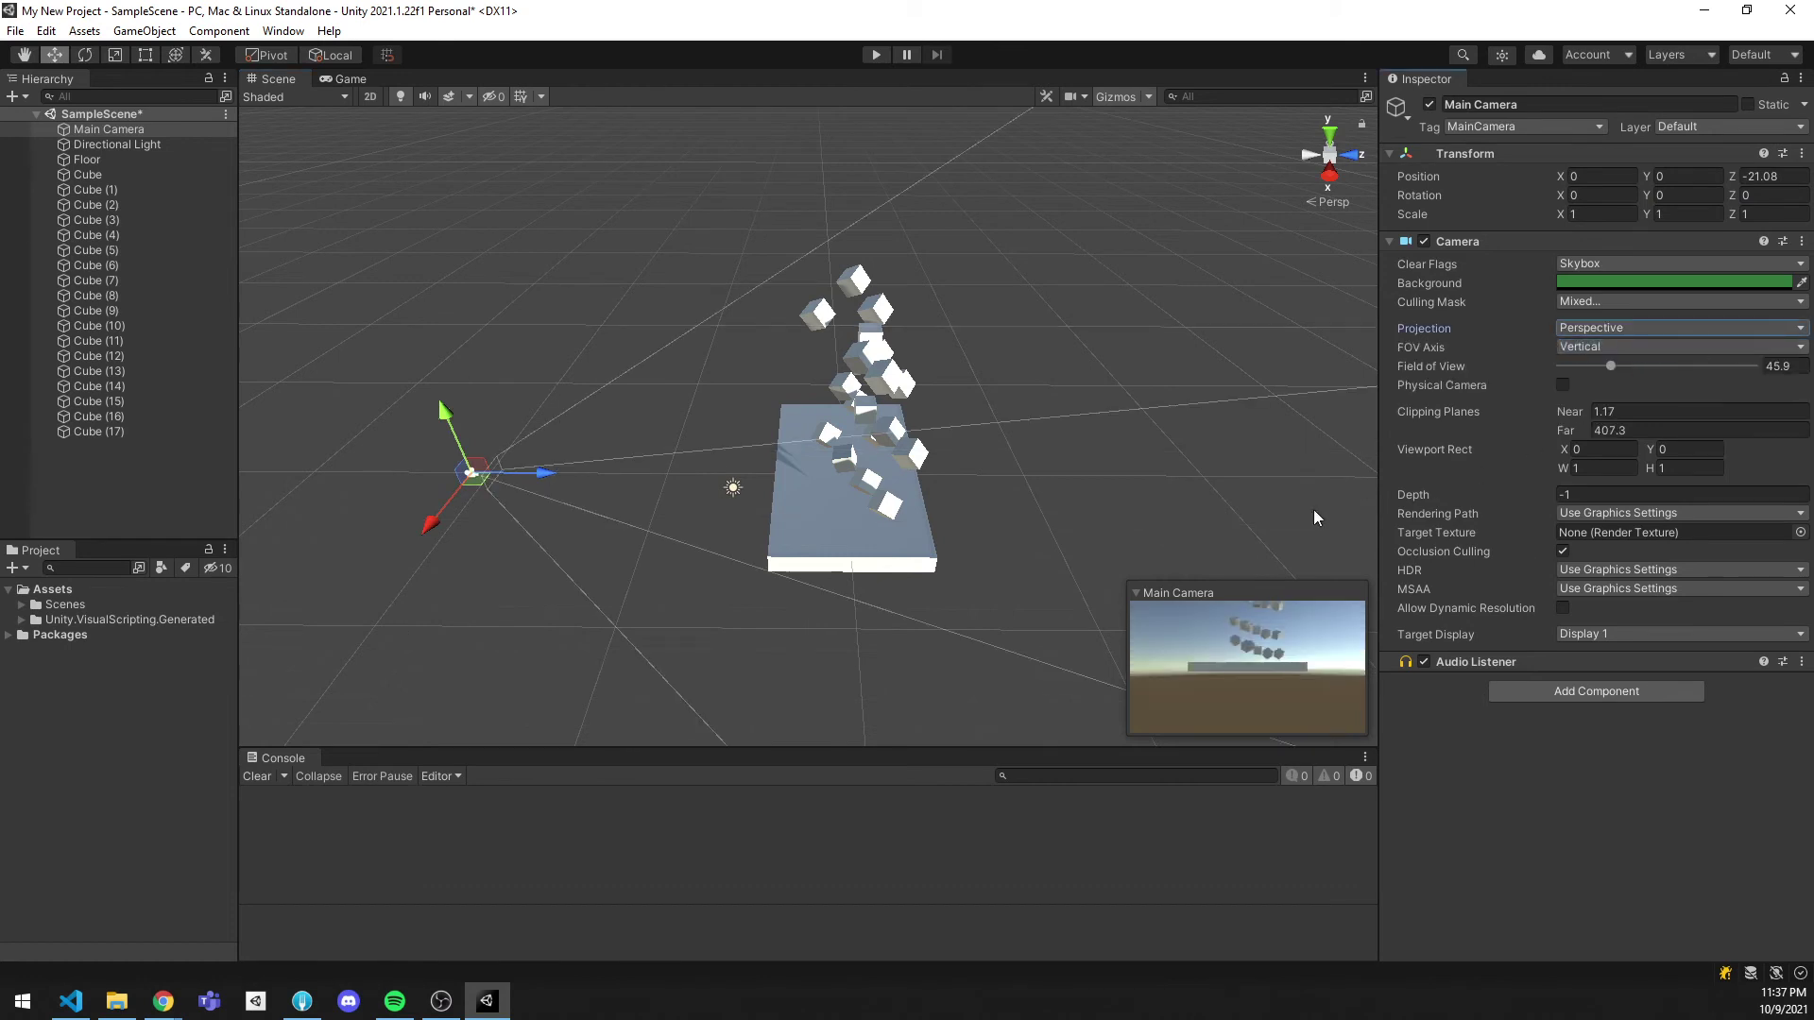
{"action": "left_click_drag", "start_coordinate": [445, 418], "coordinate": [440, 342]}
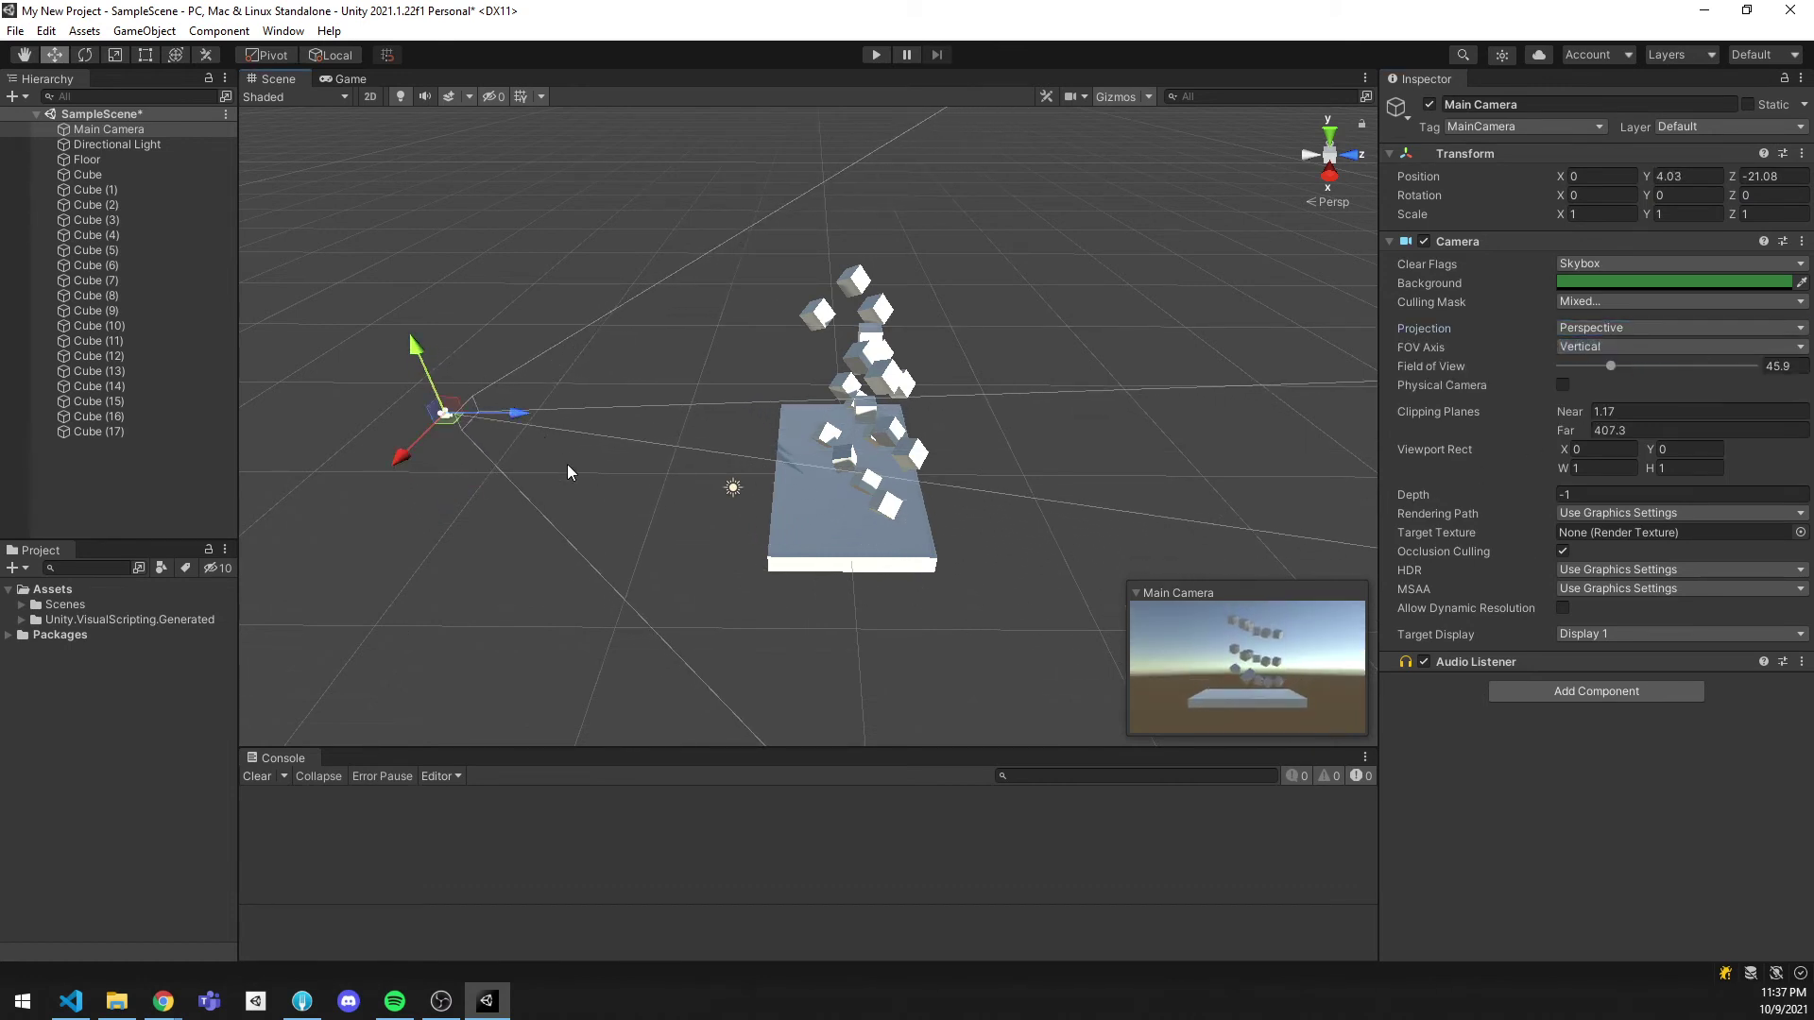
{"action": "left_click", "coordinate": [351, 80]}
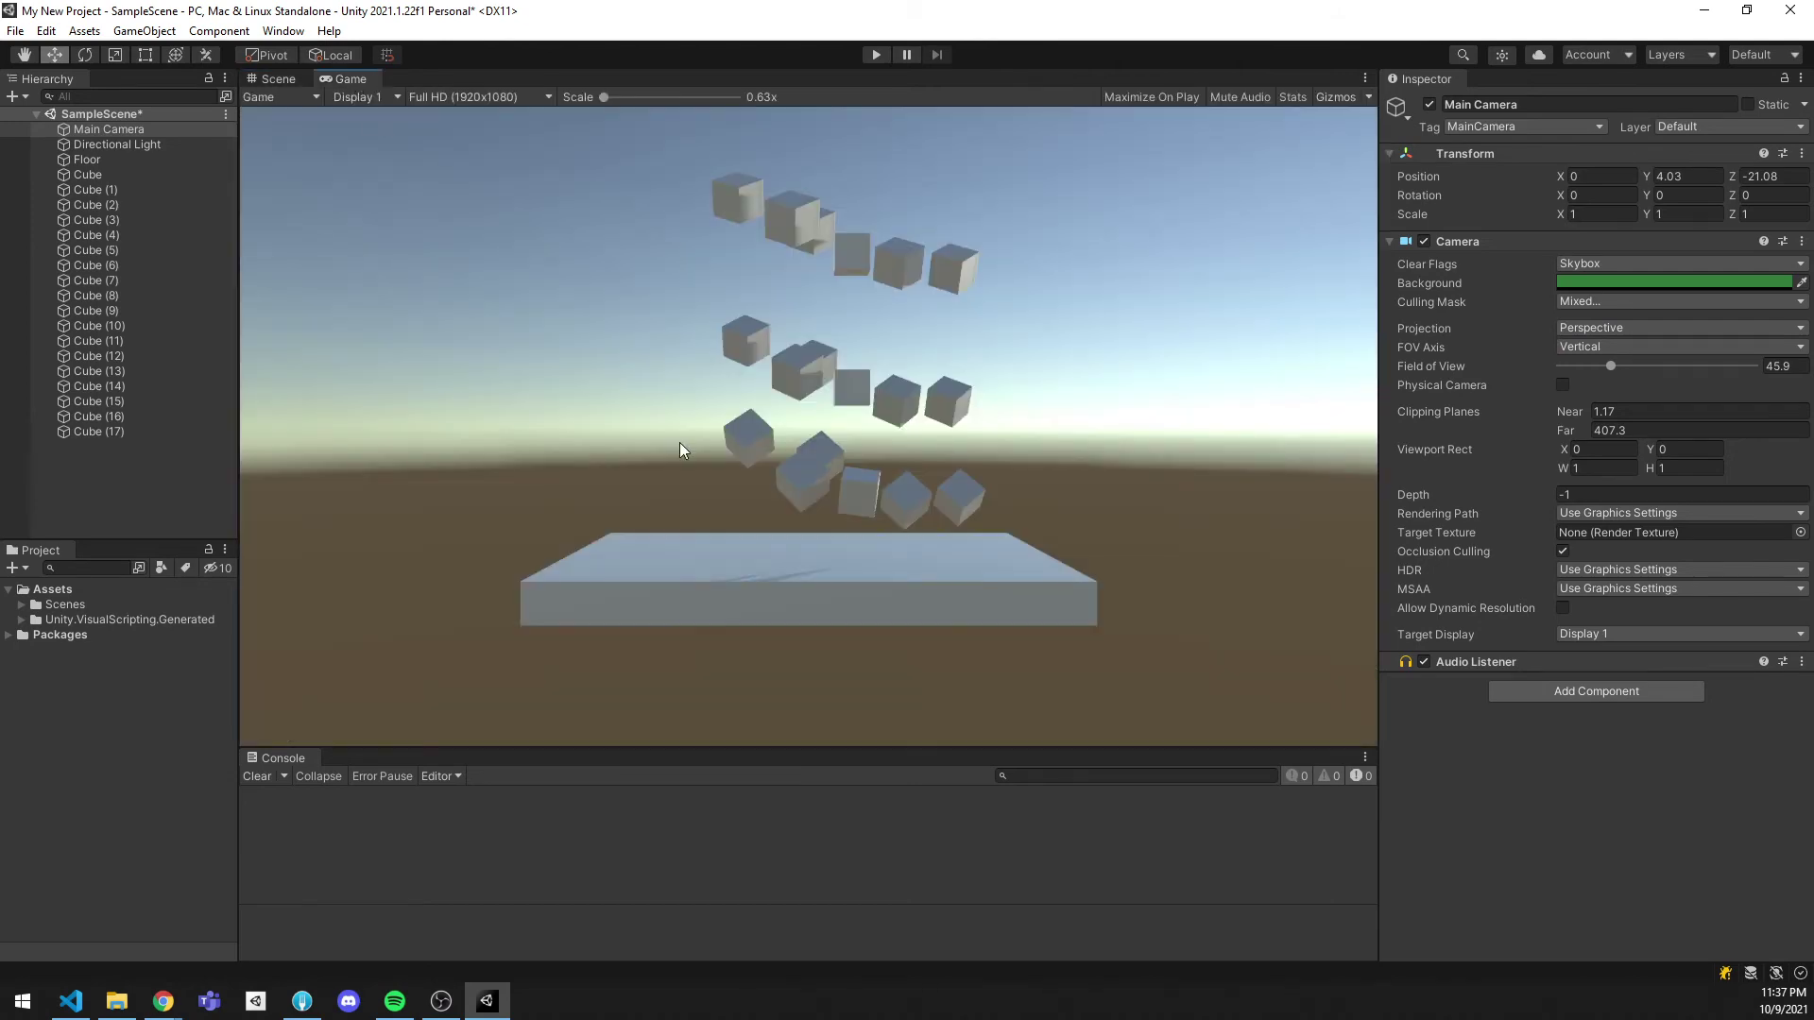
Step: Inspect the Main Camera's perspective frustum from a closer, lower angle in the Scene view
{"action": "left_click", "coordinate": [295, 82]}
{"action": "right_click_drag", "start_coordinate": [669, 351], "coordinate": [884, 332]}
{"action": "key", "text": "w"}
{"action": "key", "text": "s"}
{"action": "key", "text": "q"}
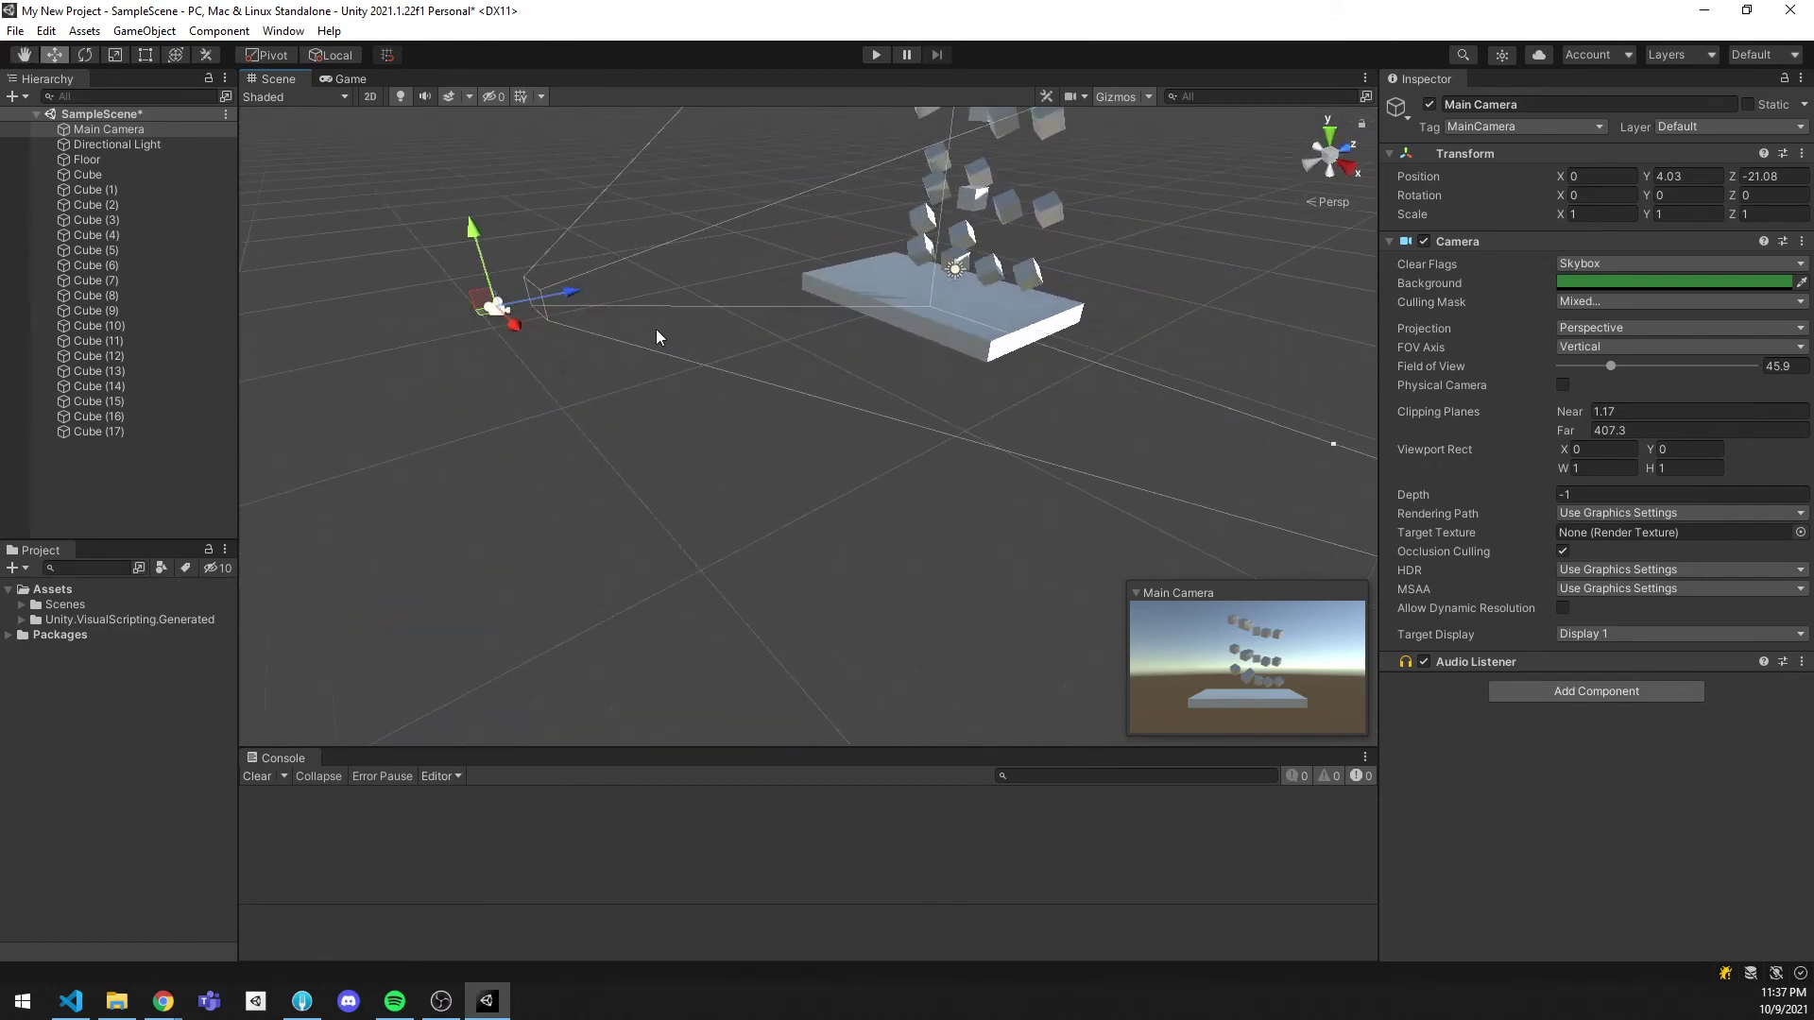
Step: Try the Orthographic projection on the Main Camera in the Game and Scene views, and restore Perspective with the Game view shown
{"action": "left_click", "coordinate": [352, 79]}
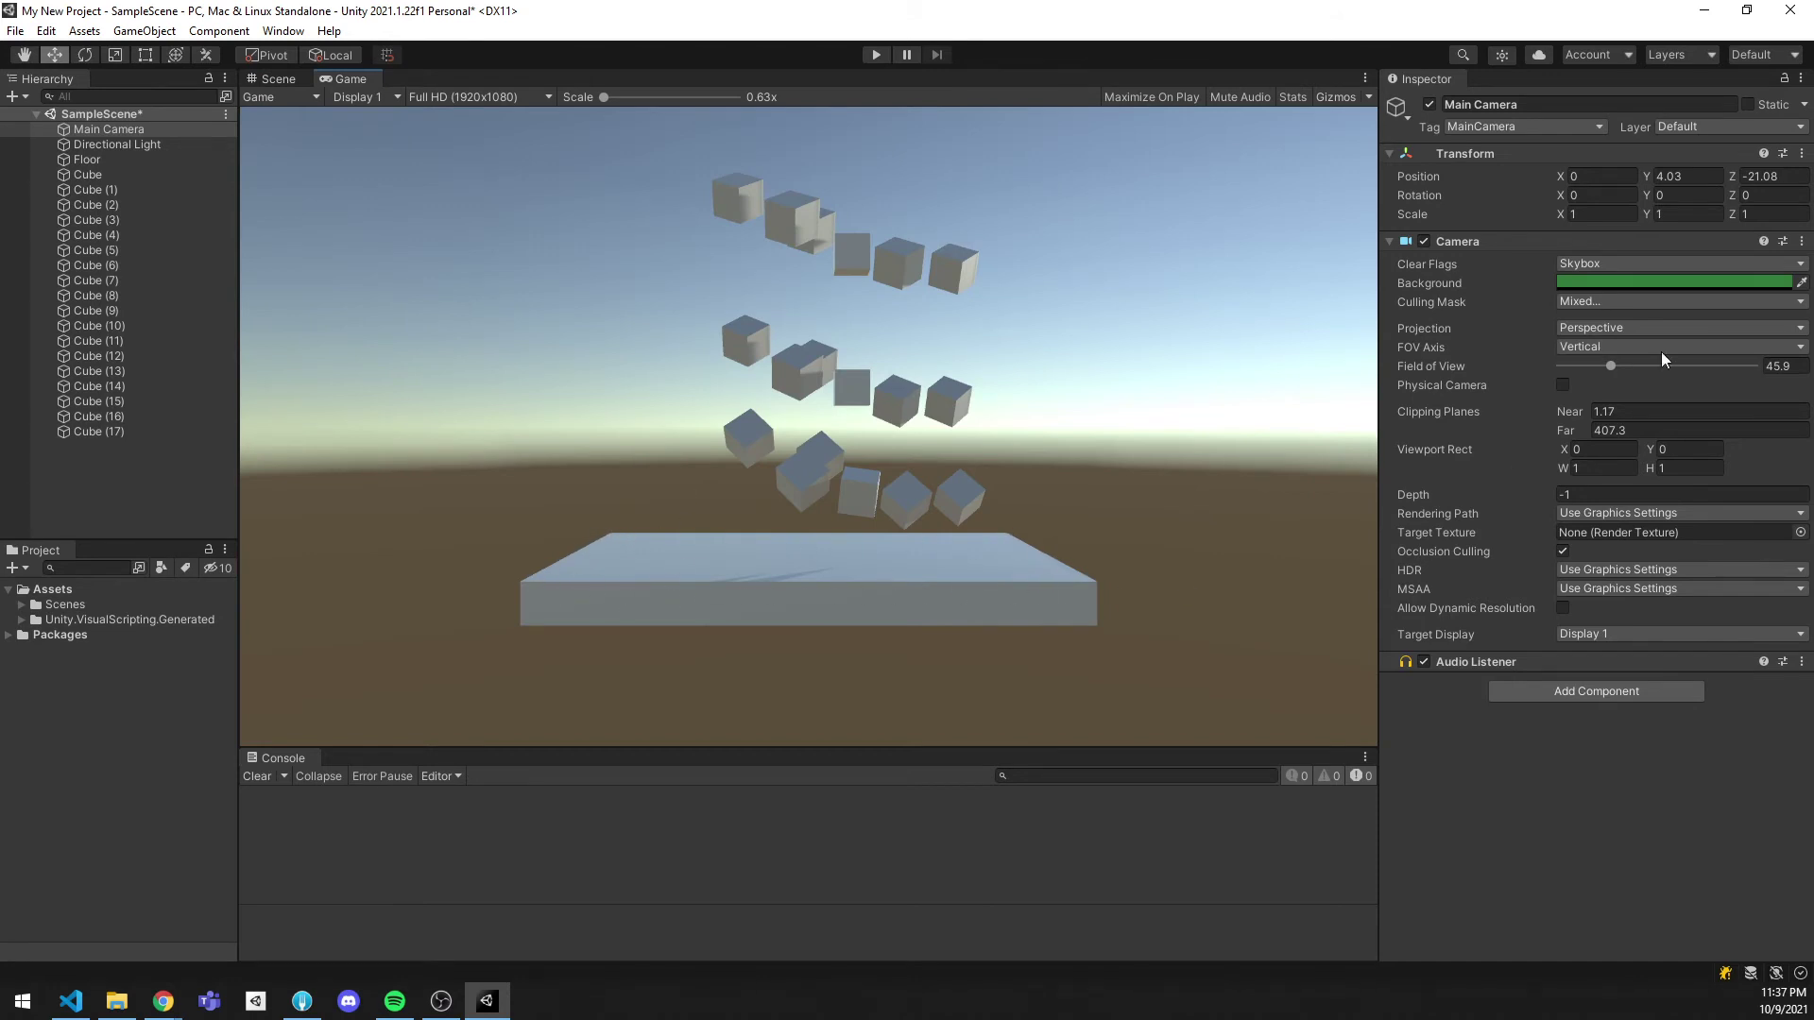
{"action": "left_click", "coordinate": [1655, 327]}
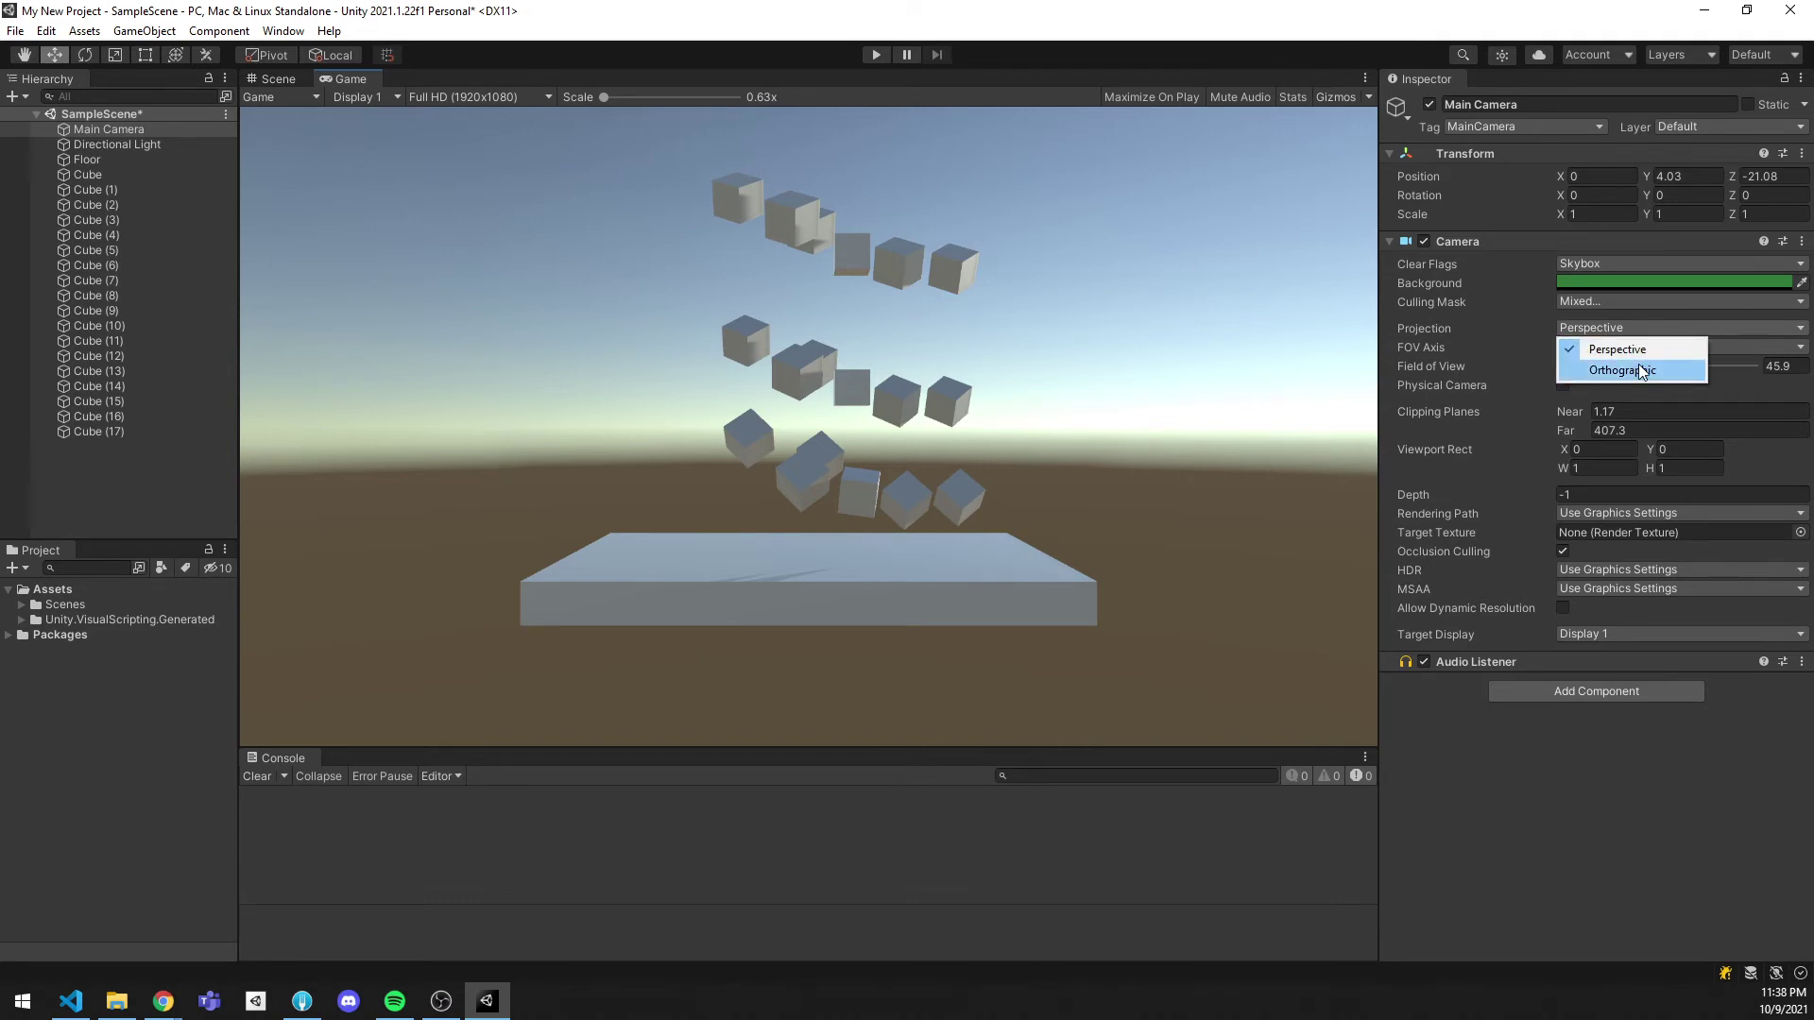
{"action": "left_click", "coordinate": [1638, 366]}
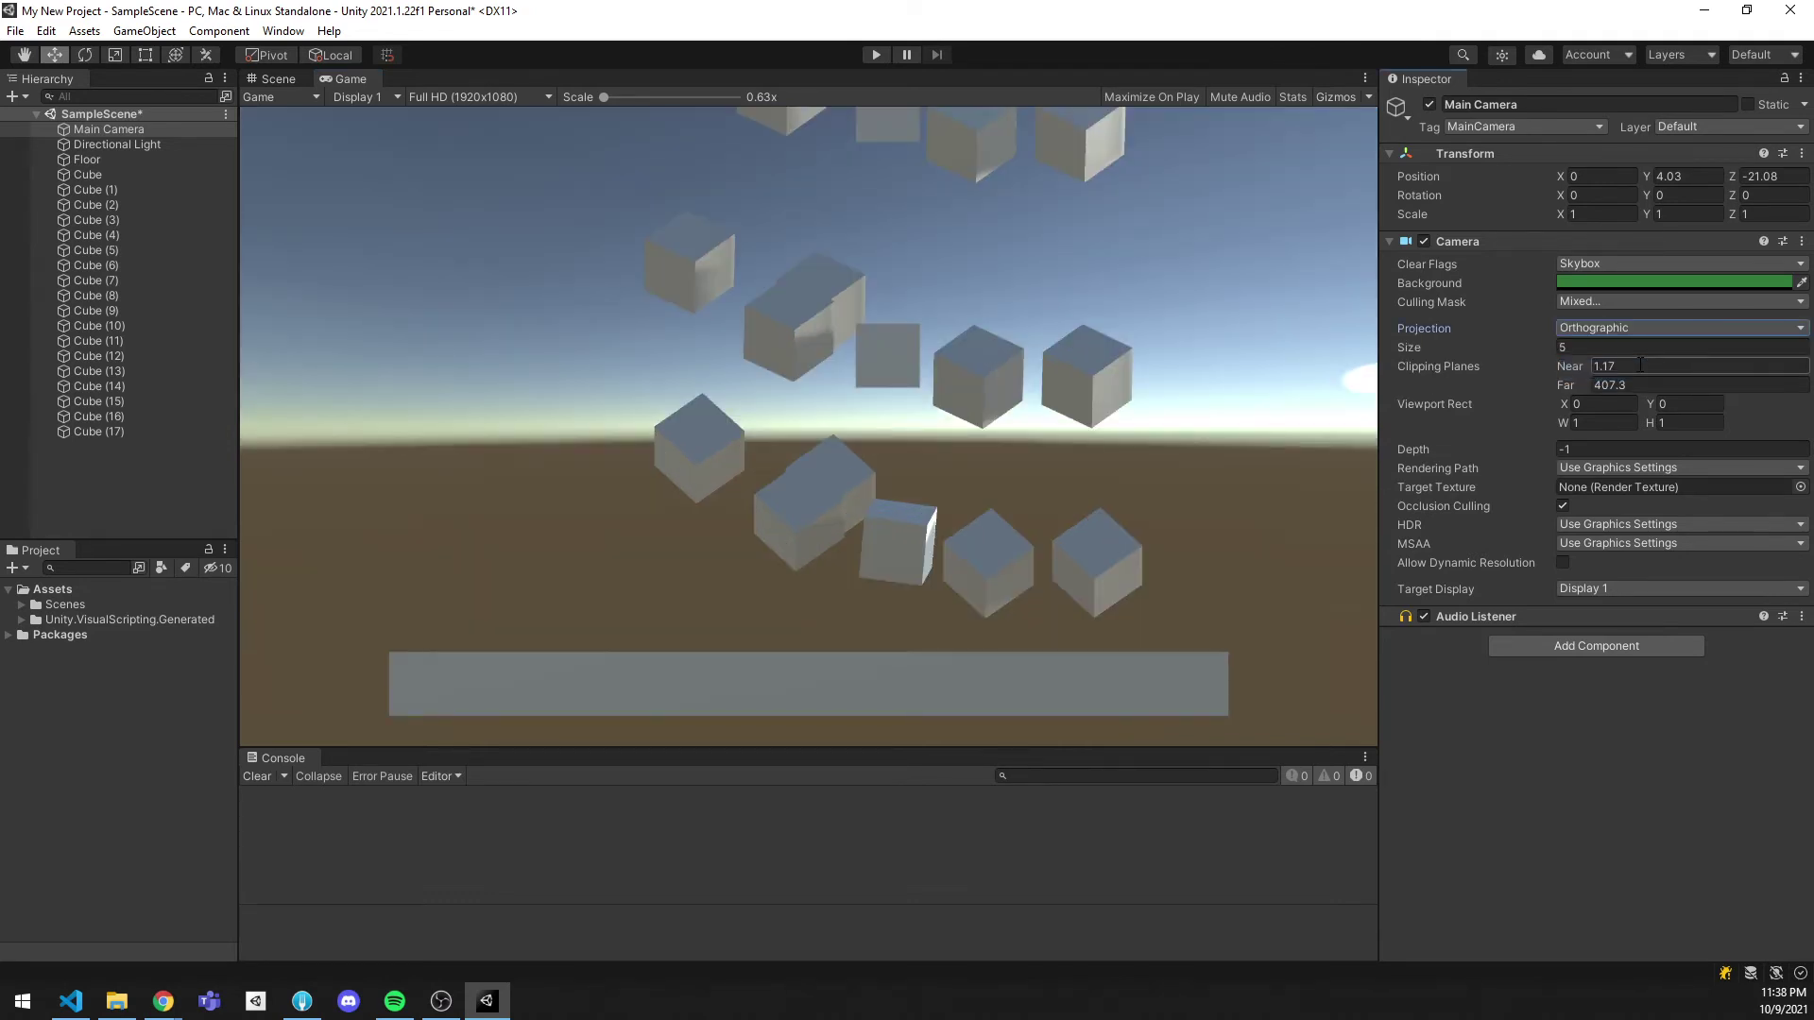
{"action": "left_click", "coordinate": [275, 79]}
{"action": "left_click_drag", "start_coordinate": [766, 353], "coordinate": [1085, 239], "text": "alt"}
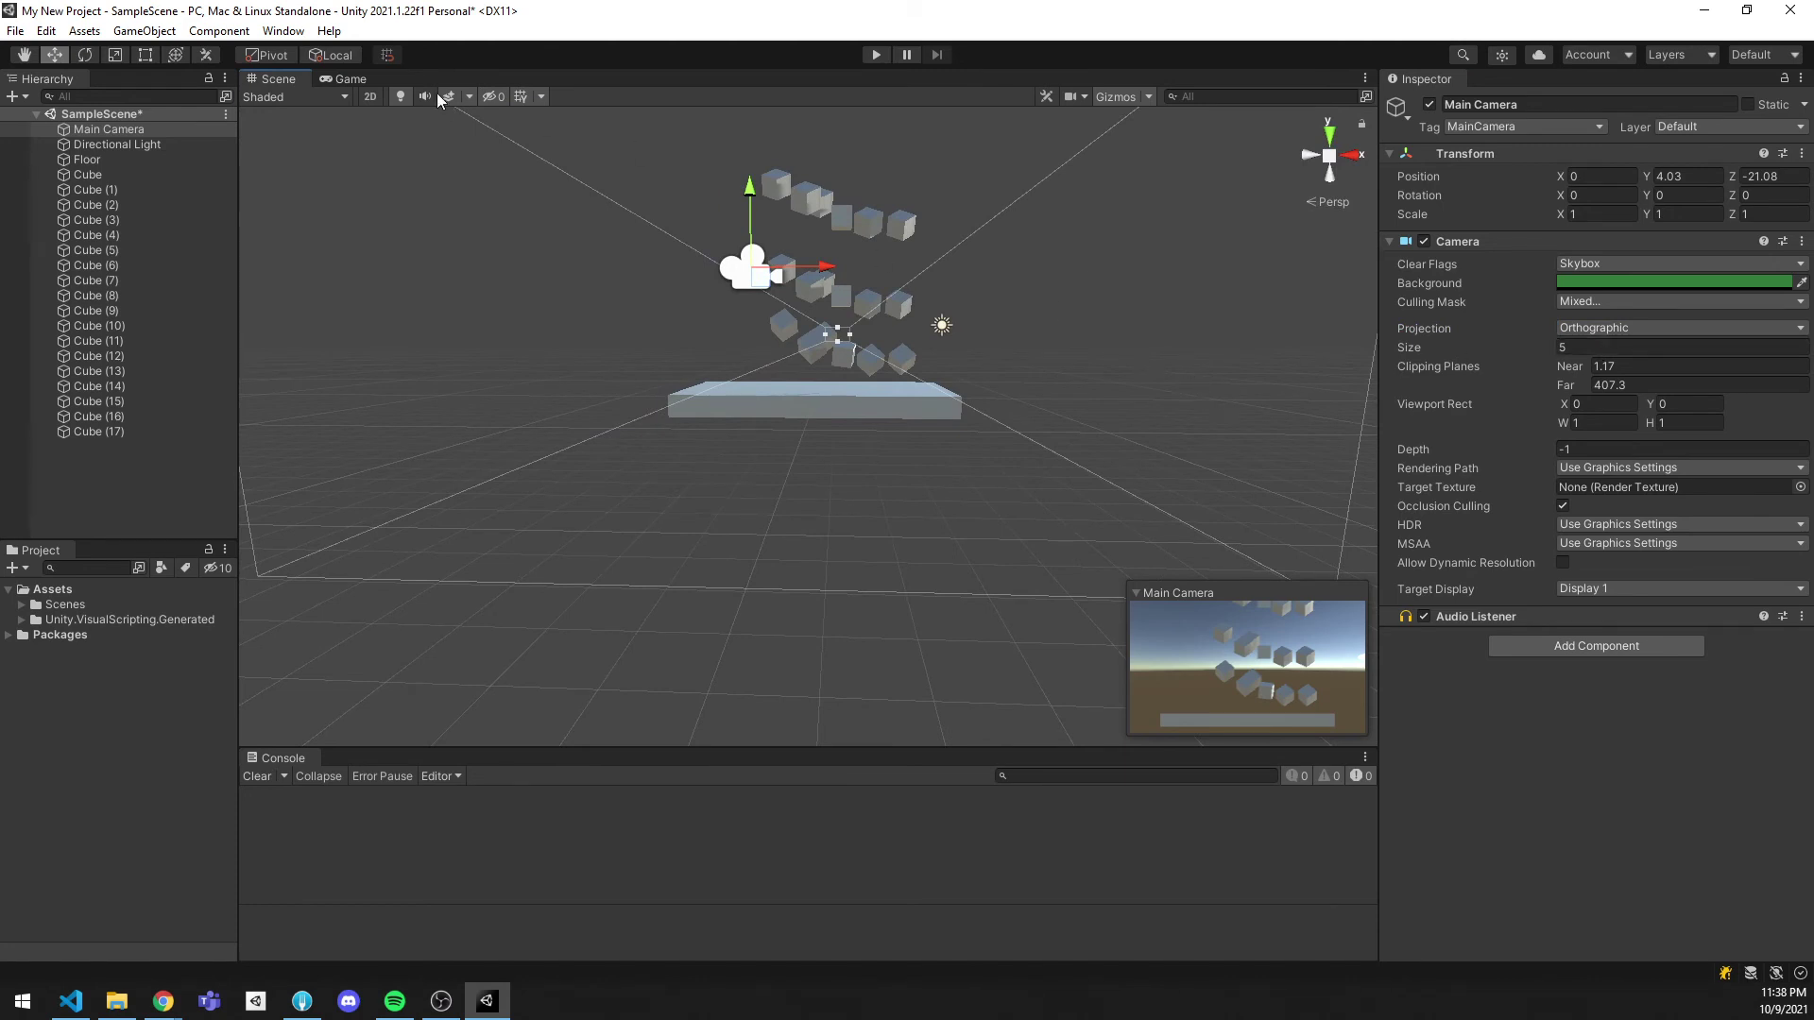
{"action": "left_click", "coordinate": [349, 80]}
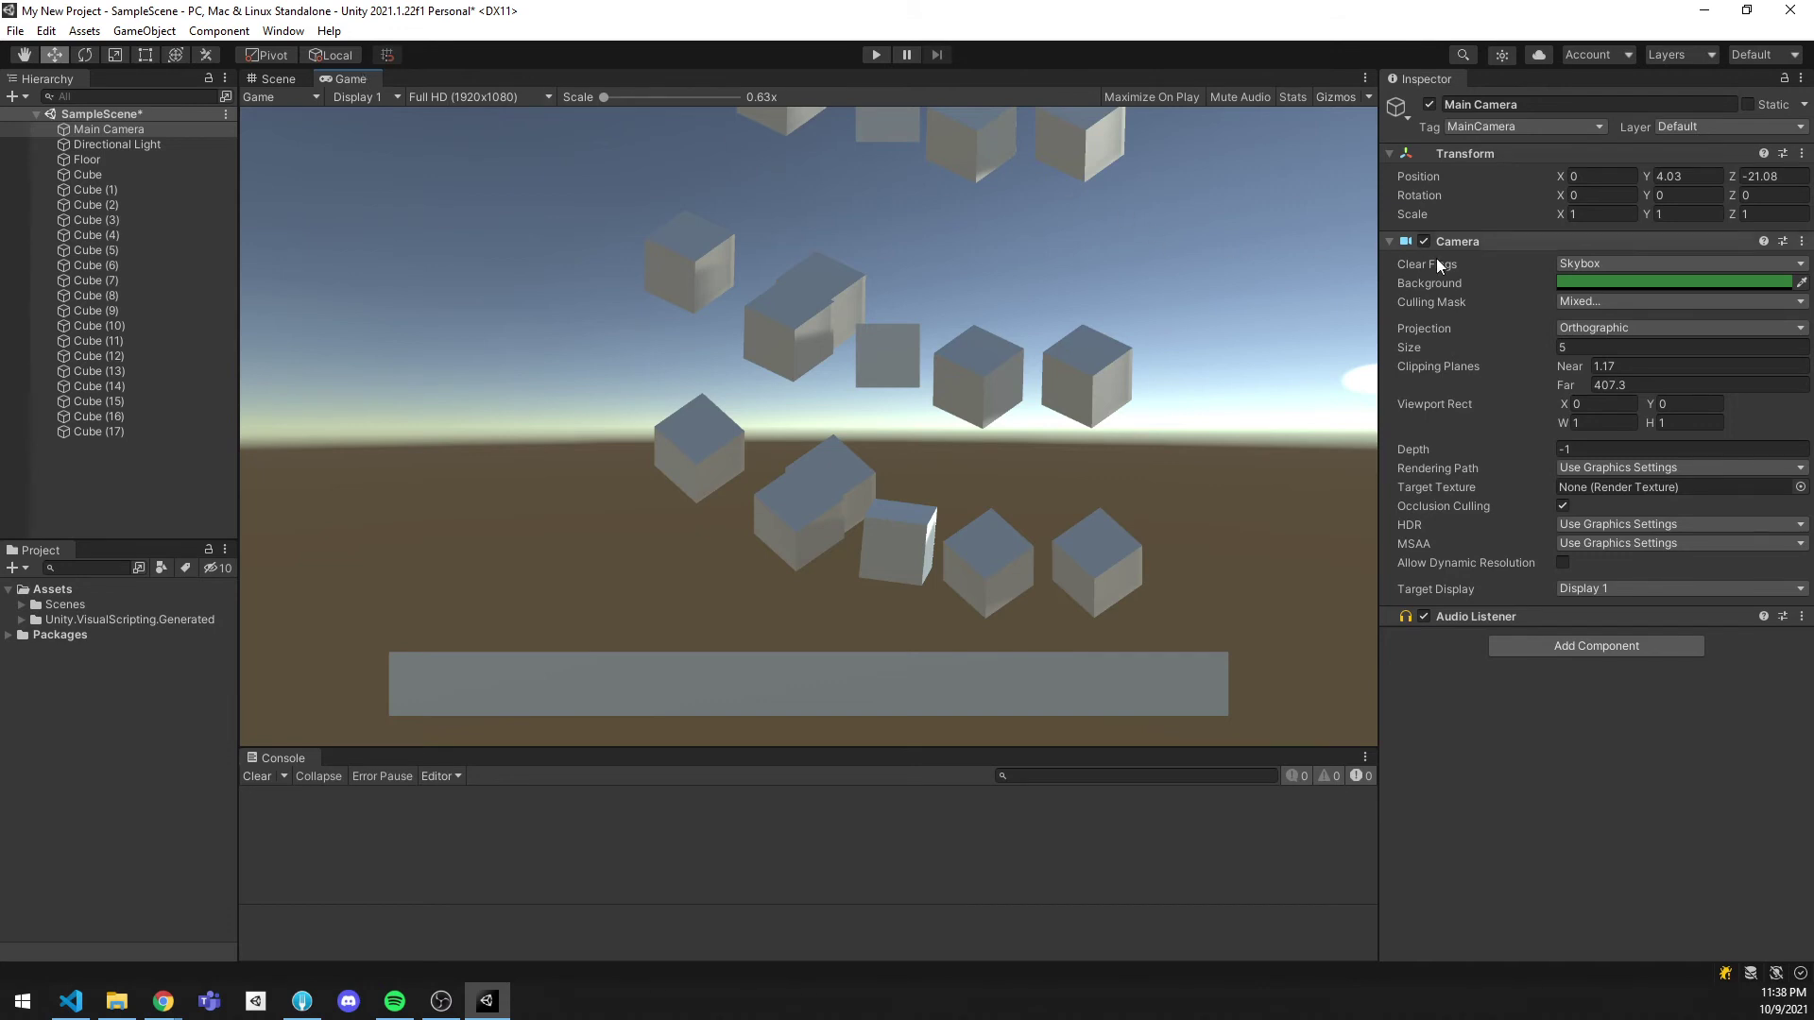
{"action": "left_click", "coordinate": [1606, 323]}
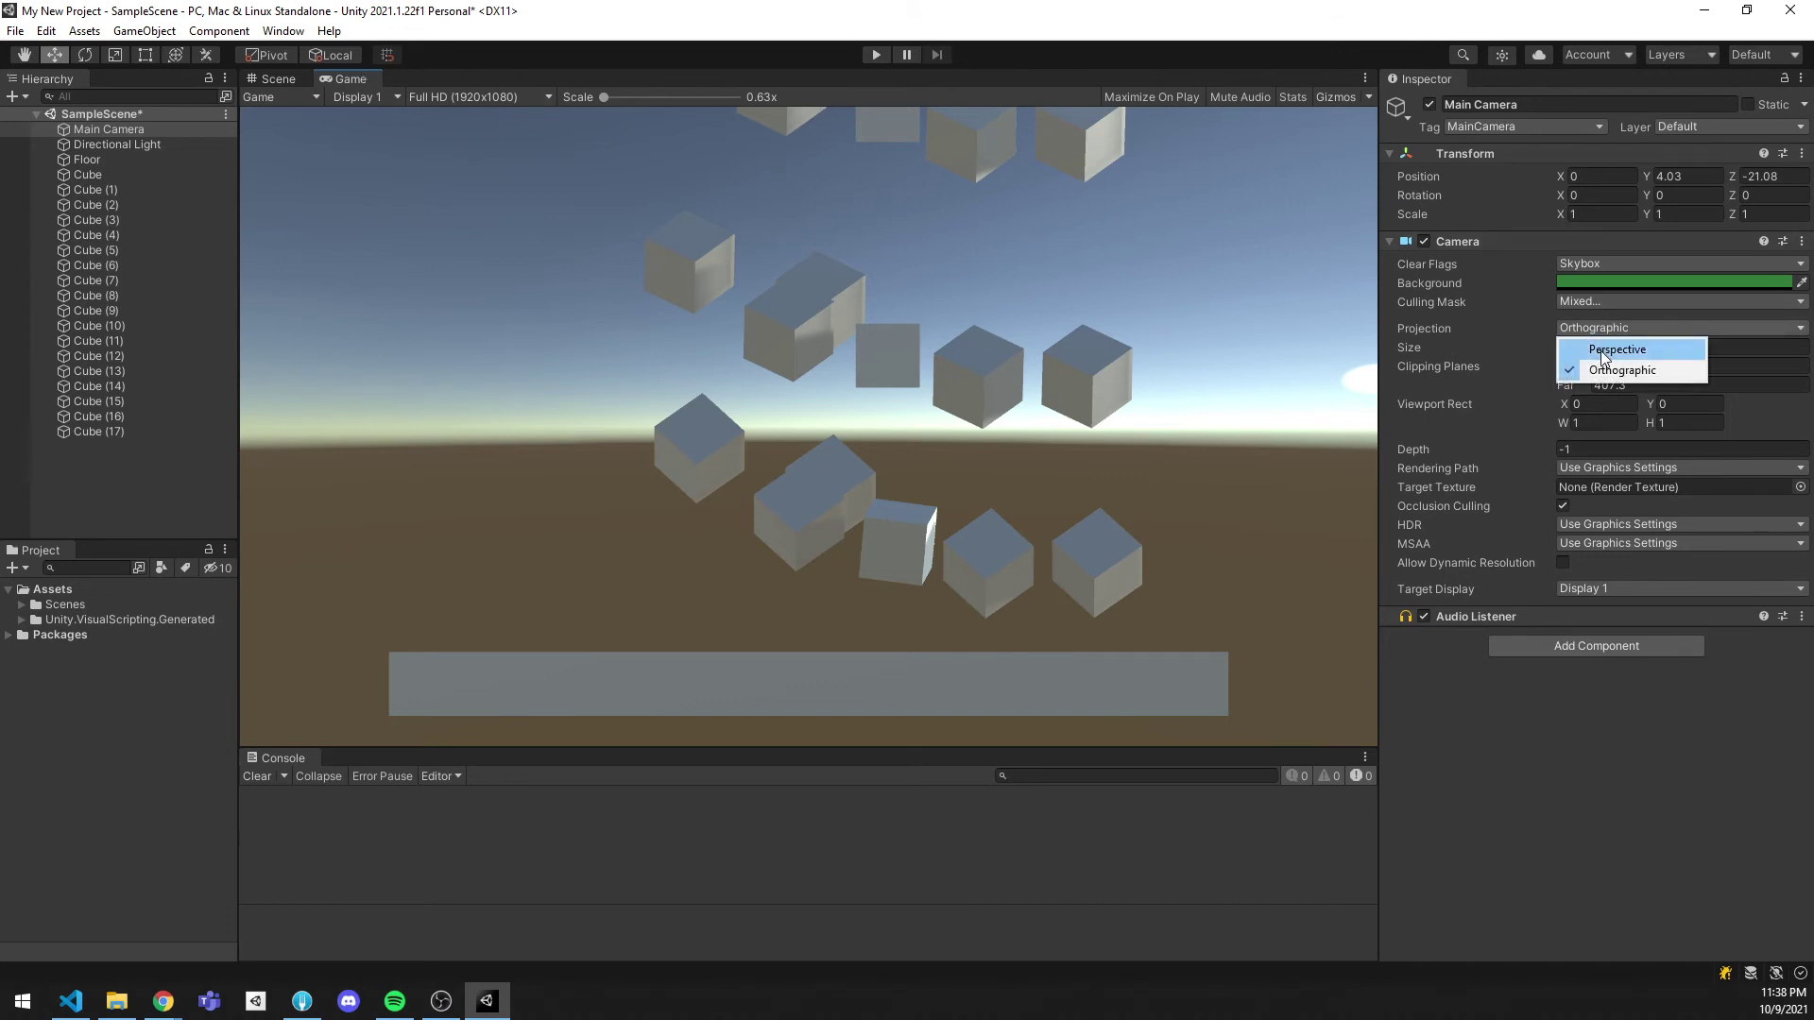
{"action": "left_click", "coordinate": [1600, 349]}
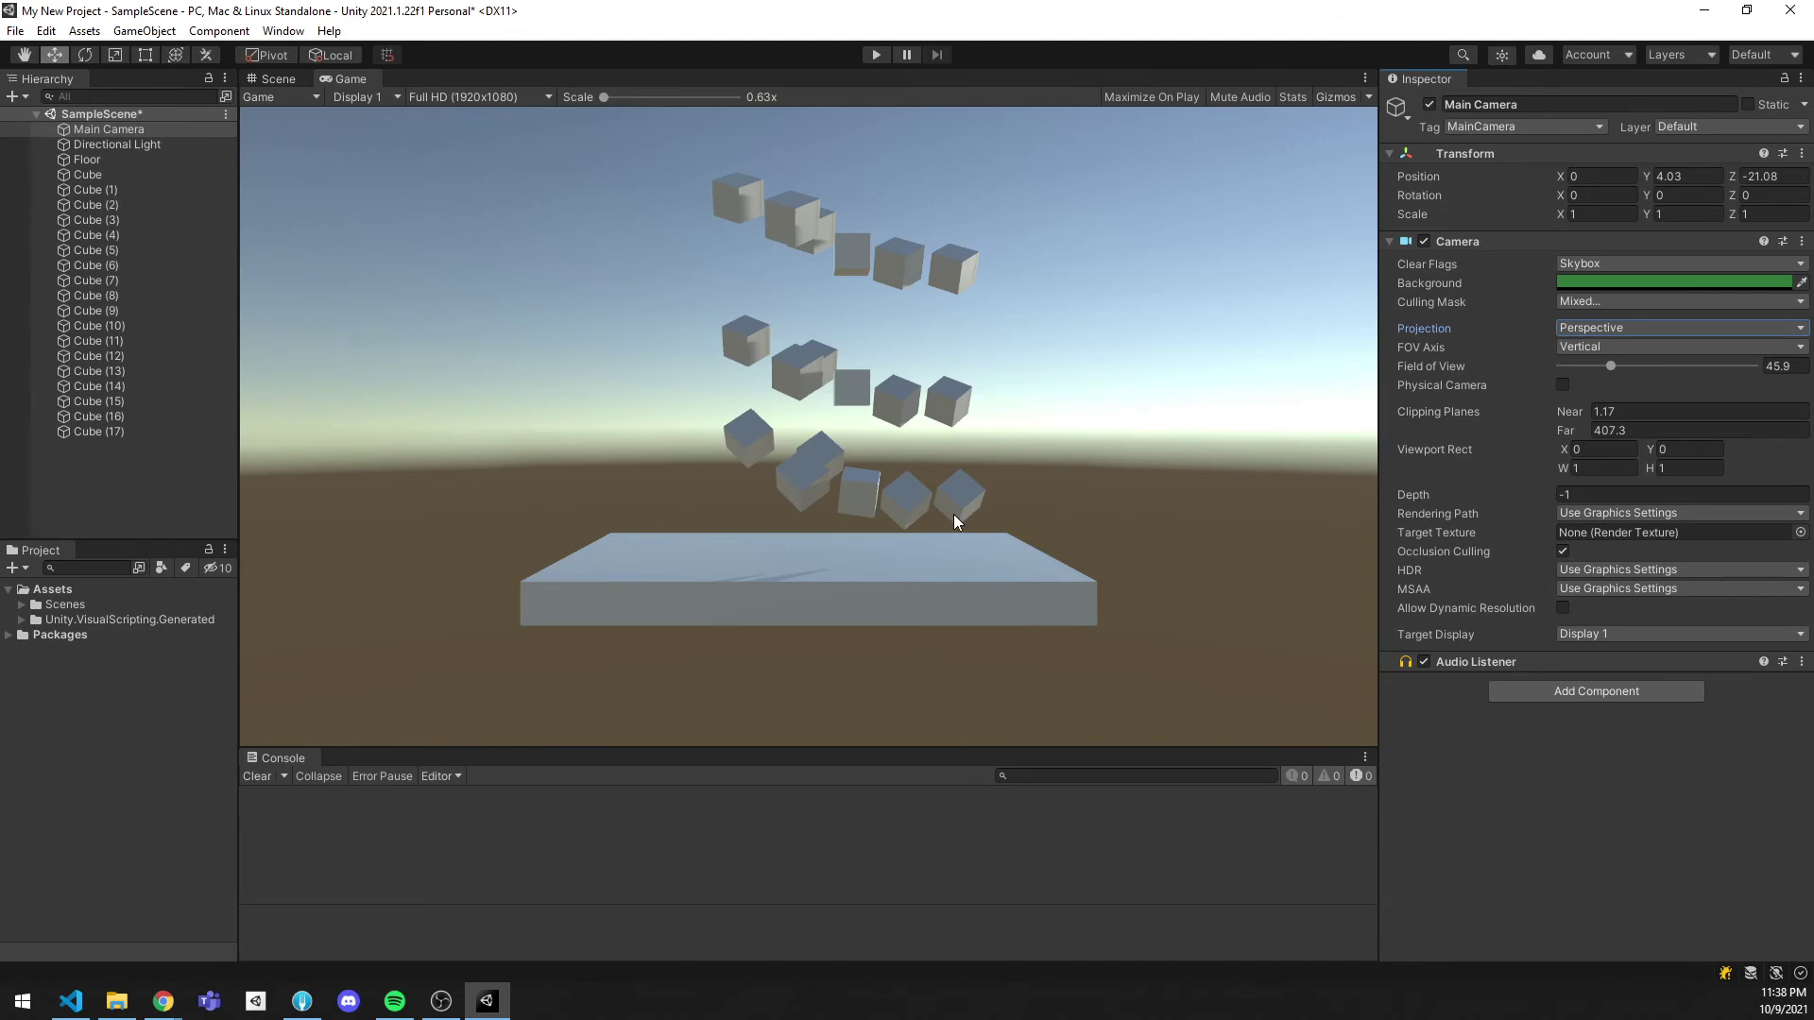
Step: Reduce the Main Camera's Field of View to 1.9 and inspect the narrowed frustum in the Scene view
{"action": "left_click", "coordinate": [1610, 367]}
{"action": "left_click_drag", "start_coordinate": [1610, 368], "coordinate": [1562, 365]}
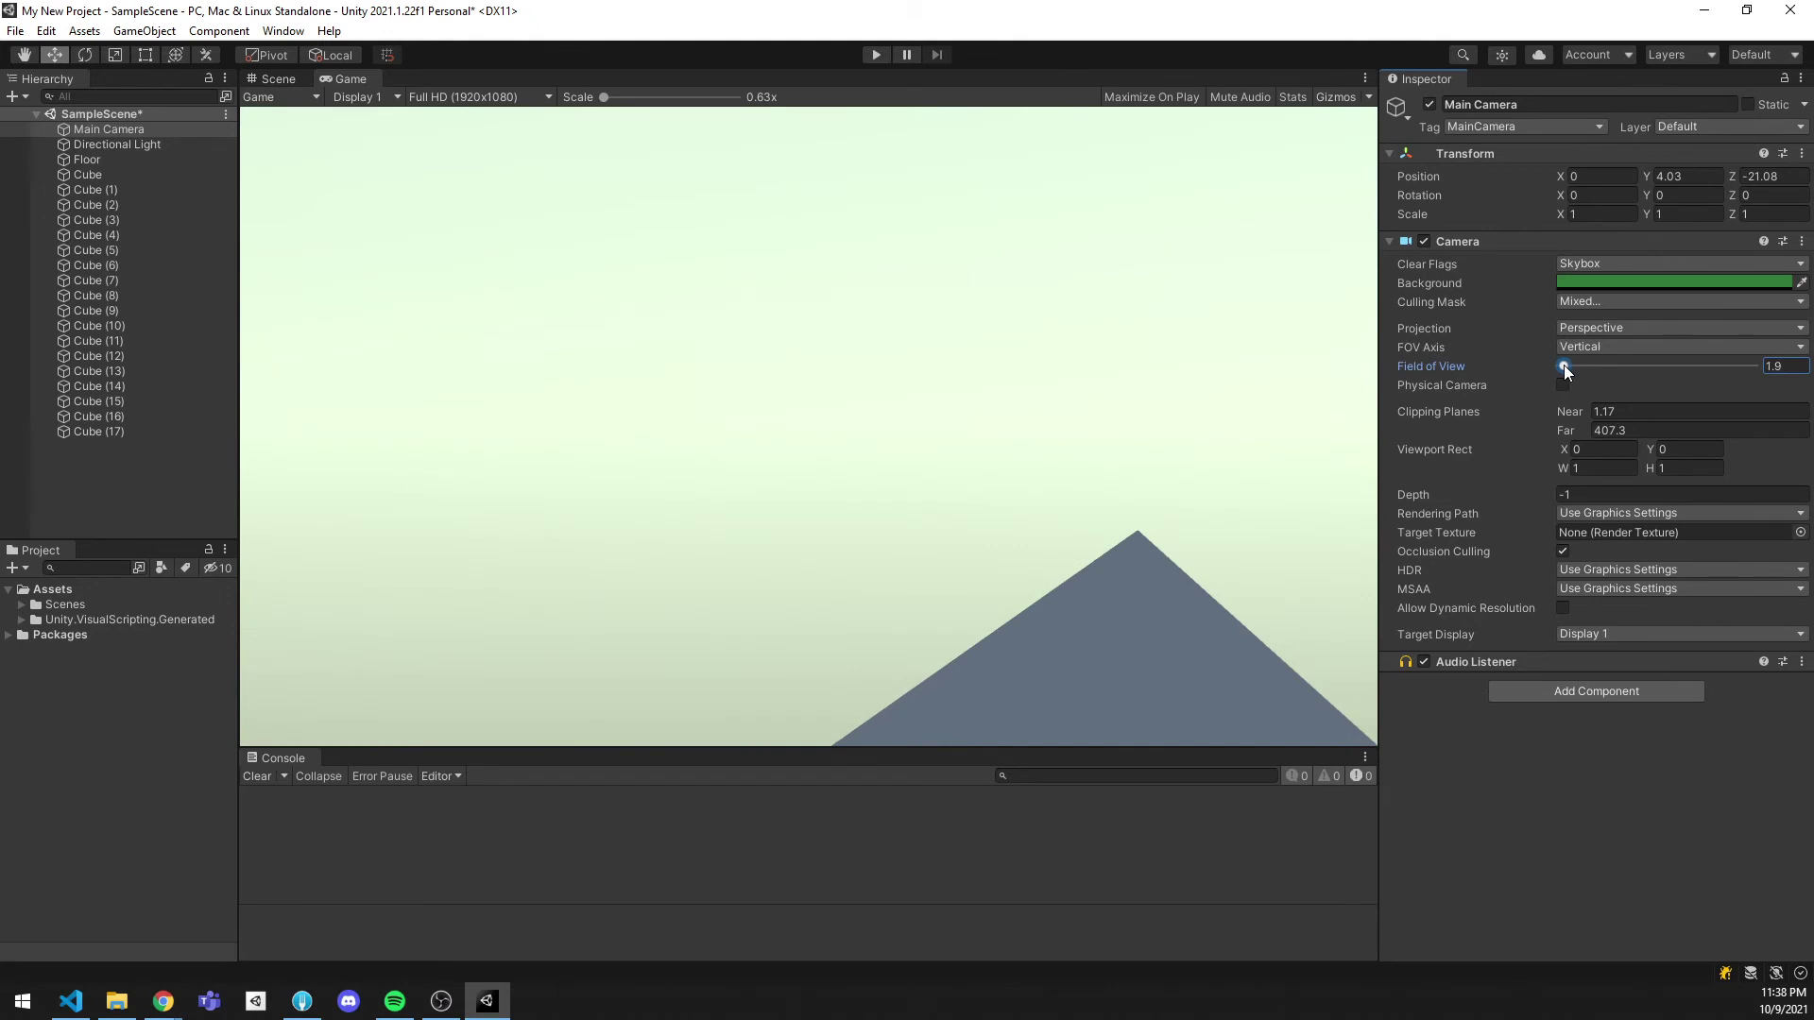
{"action": "left_click", "coordinate": [278, 79]}
{"action": "left_click_drag", "start_coordinate": [954, 321], "coordinate": [767, 298], "text": "alt"}
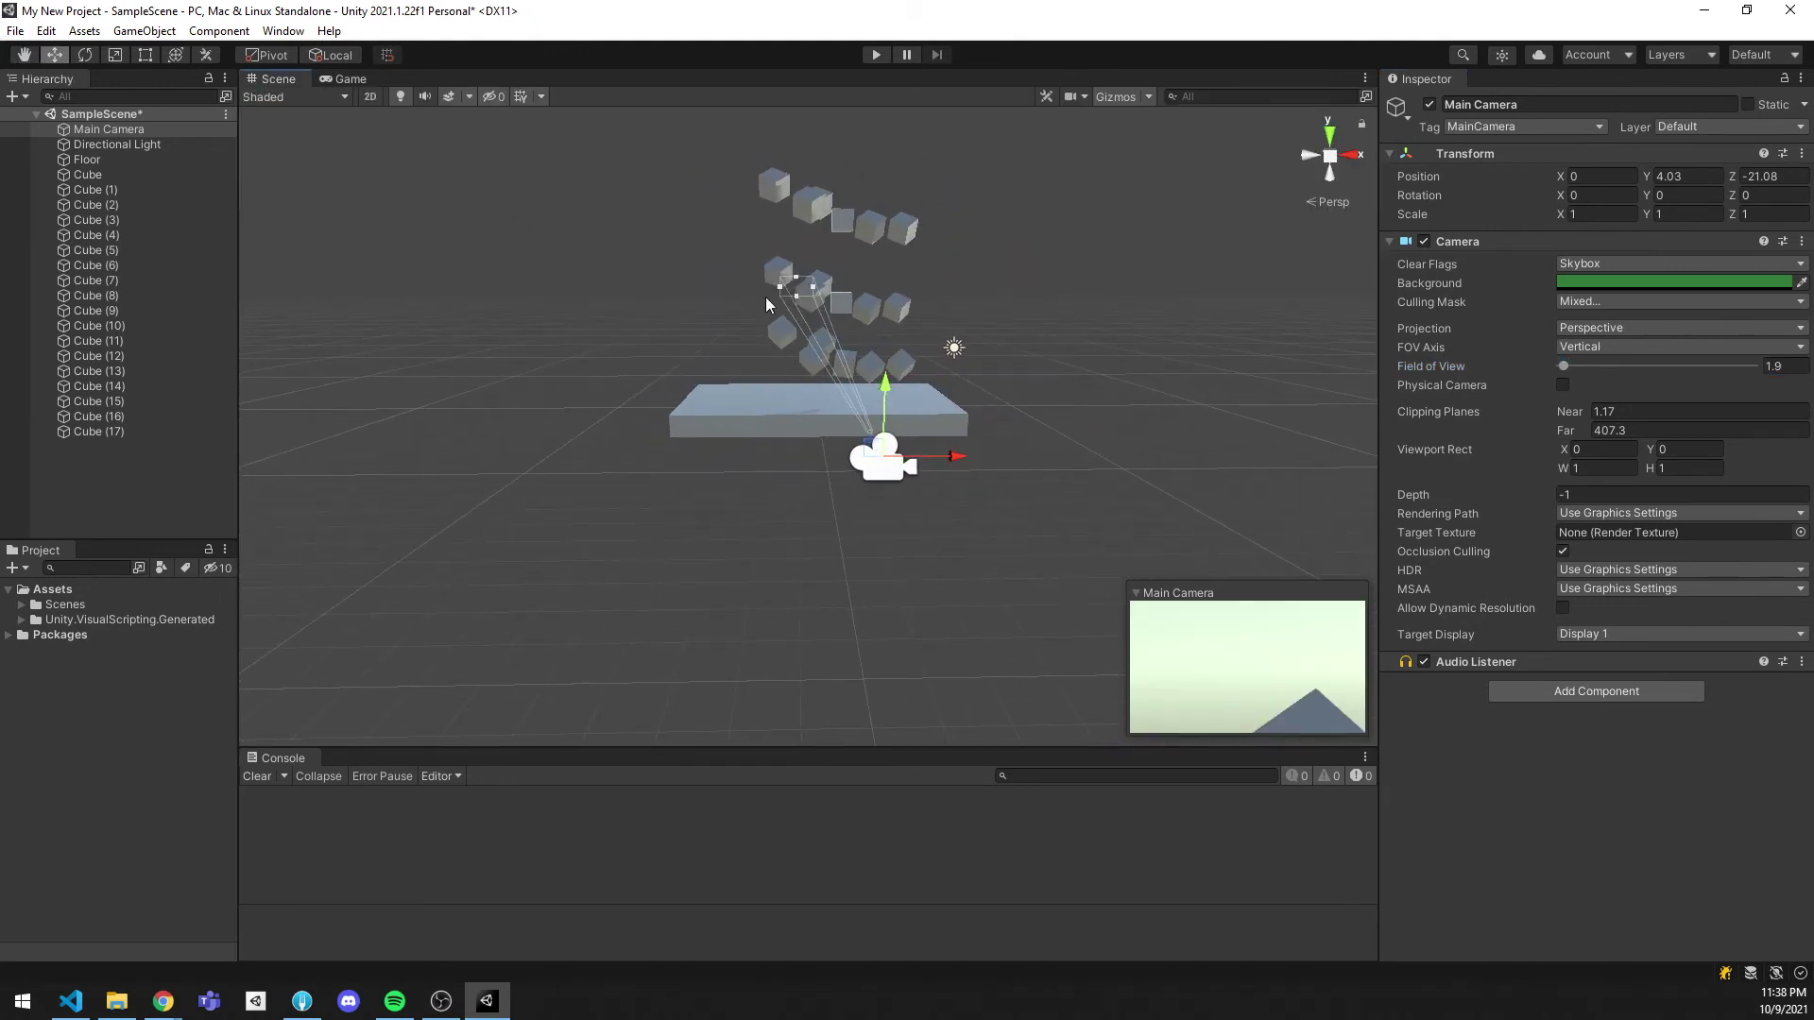
{"action": "left_click_drag", "start_coordinate": [870, 443], "coordinate": [1281, 446], "text": "alt"}
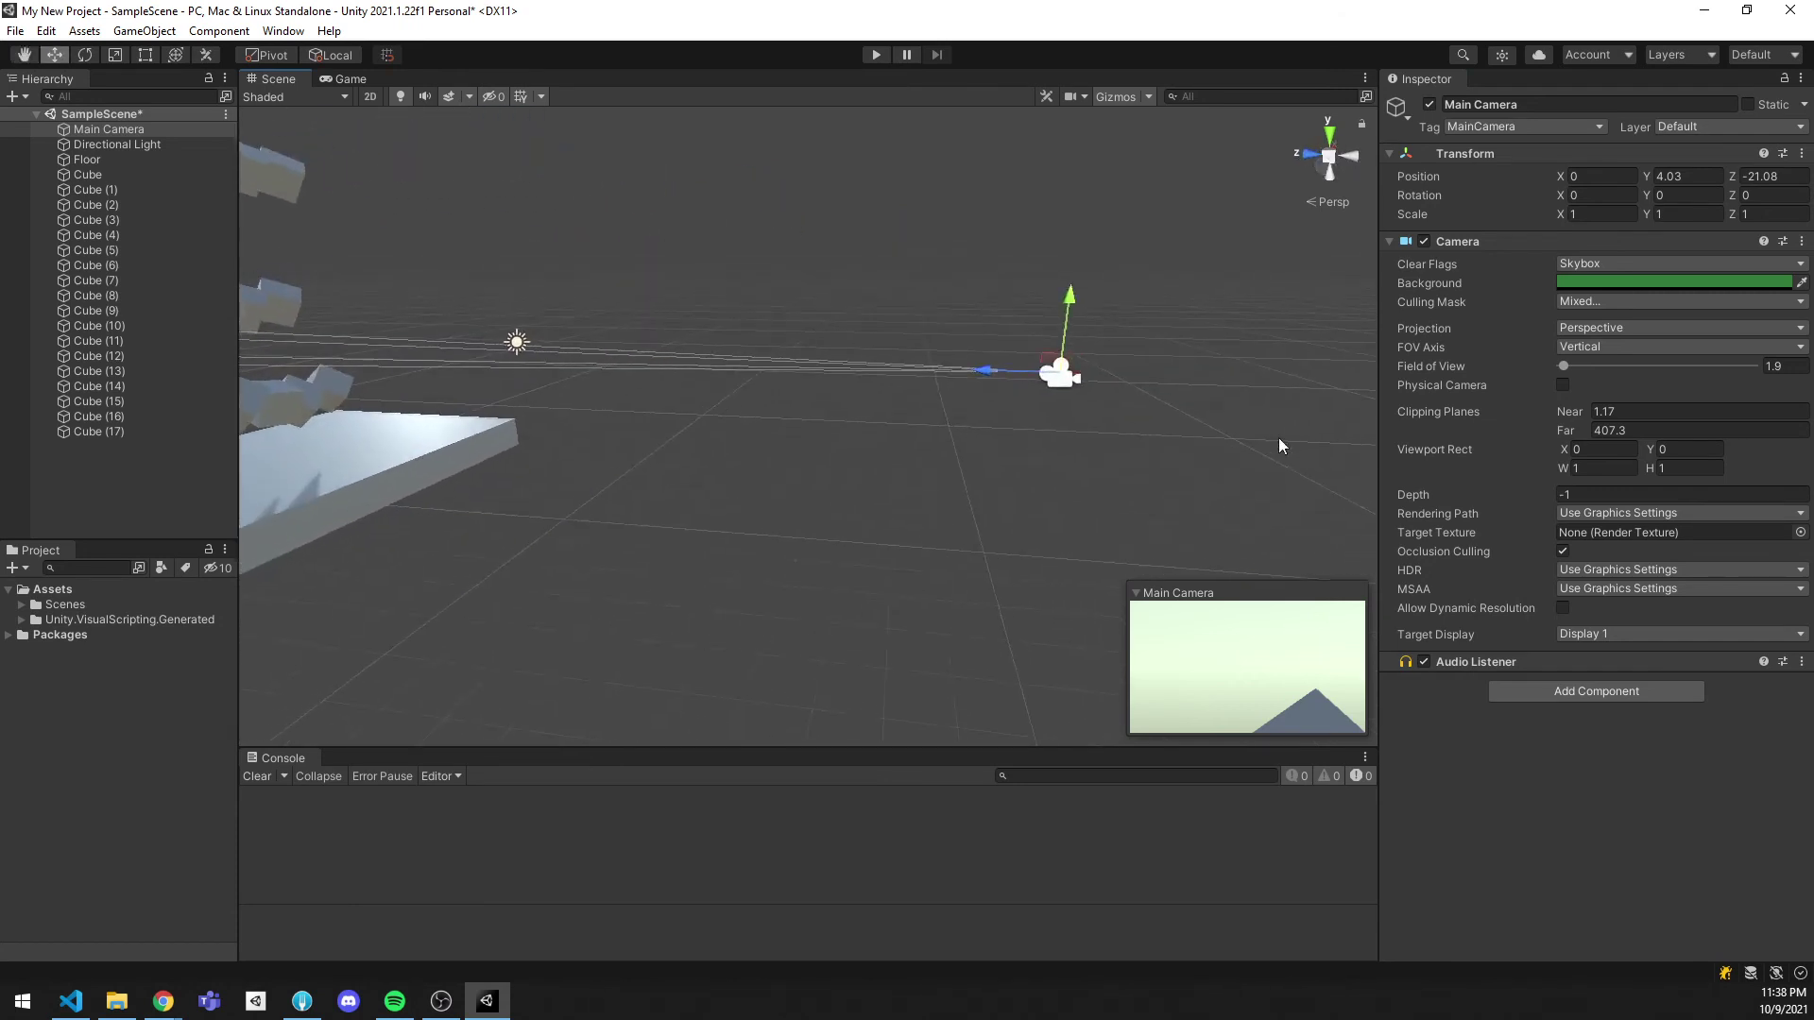
Step: Move the Main Camera back to about Z -504.8, raise its far clipping plane to 612.3, and show the Game view
{"action": "left_click_drag", "start_coordinate": [985, 366], "coordinate": [1808, 391]}
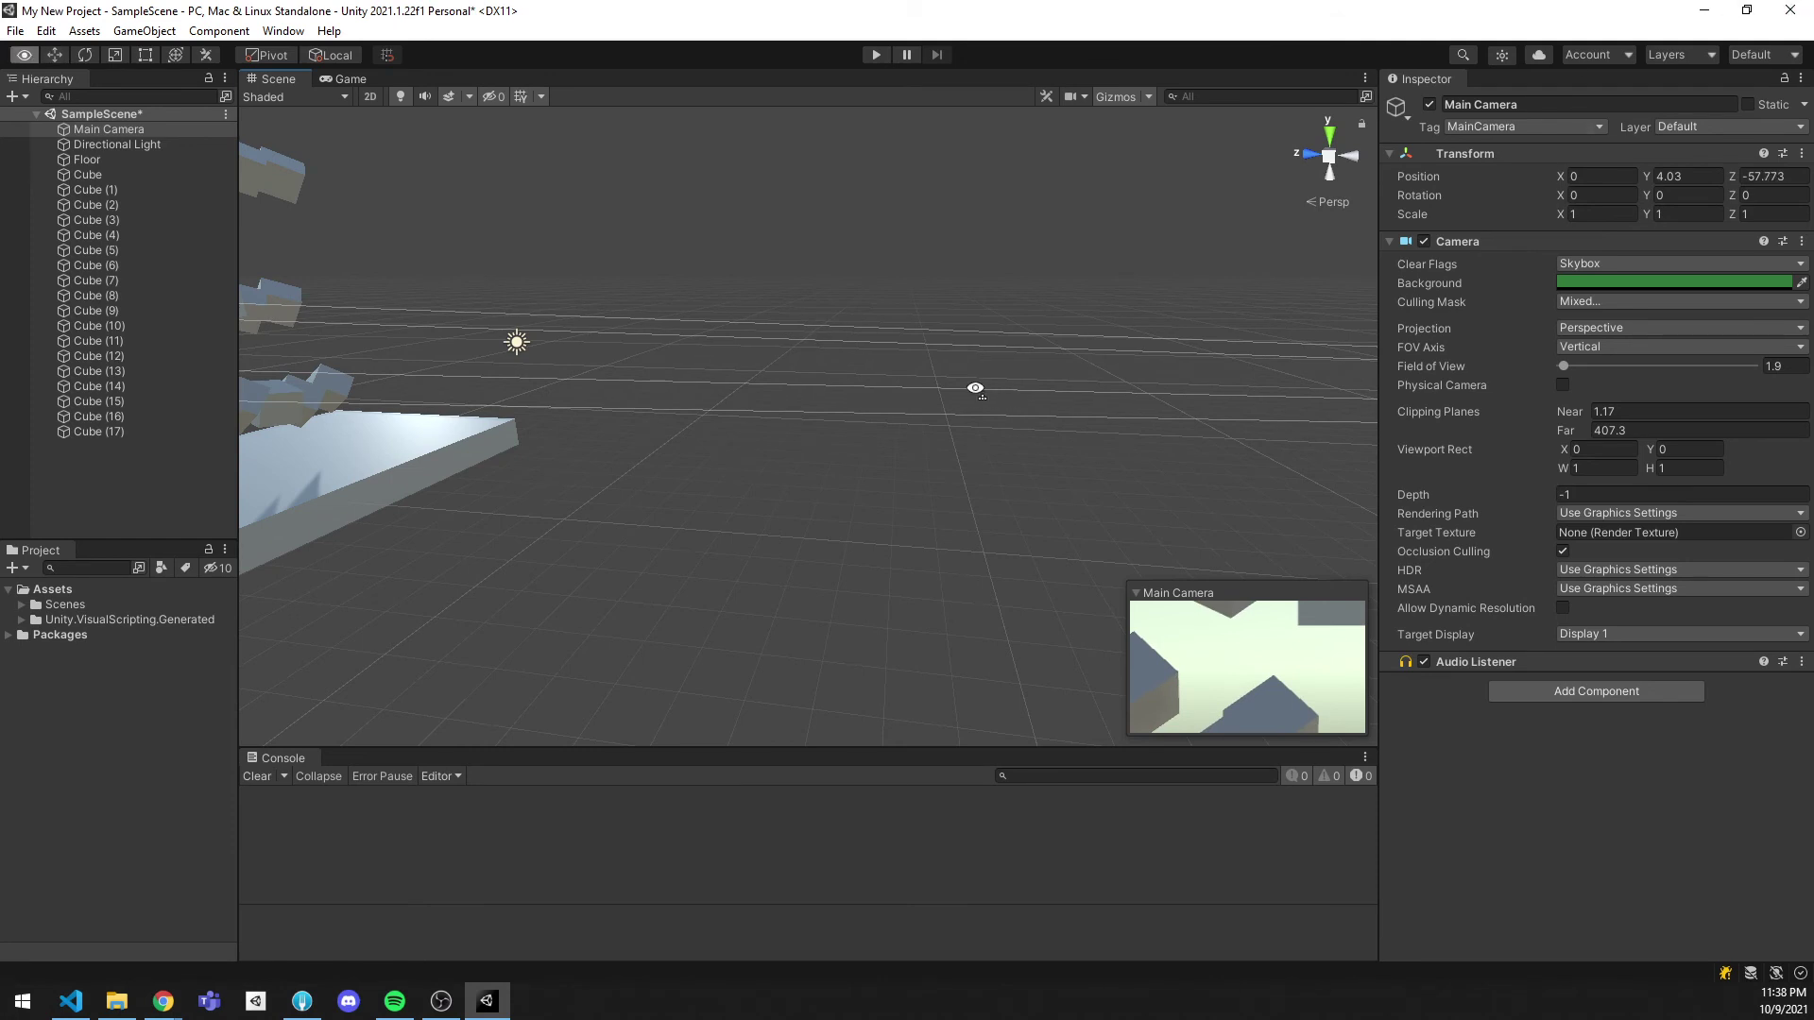
{"action": "key", "text": "f"}
{"action": "left_click_drag", "start_coordinate": [1058, 365], "coordinate": [1368, 356]}
{"action": "left_click_drag", "start_coordinate": [1562, 428], "coordinate": [1506, 400]}
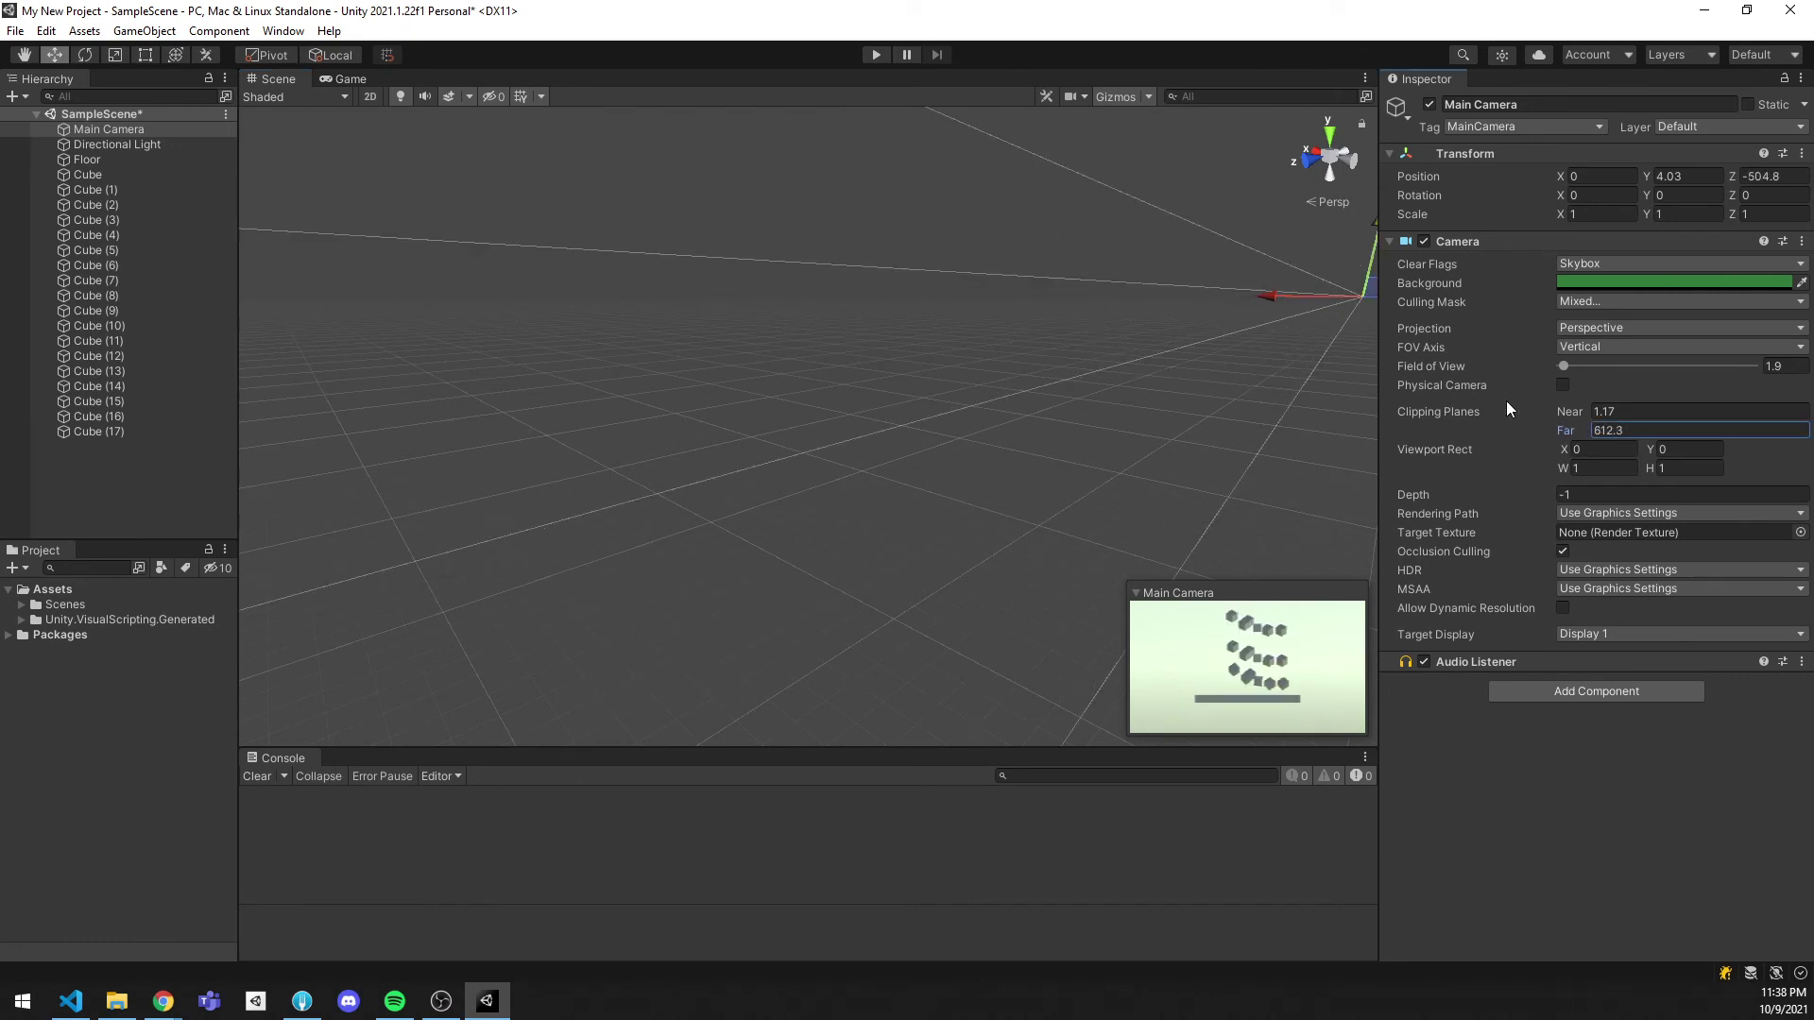
{"action": "left_click", "coordinate": [347, 79]}
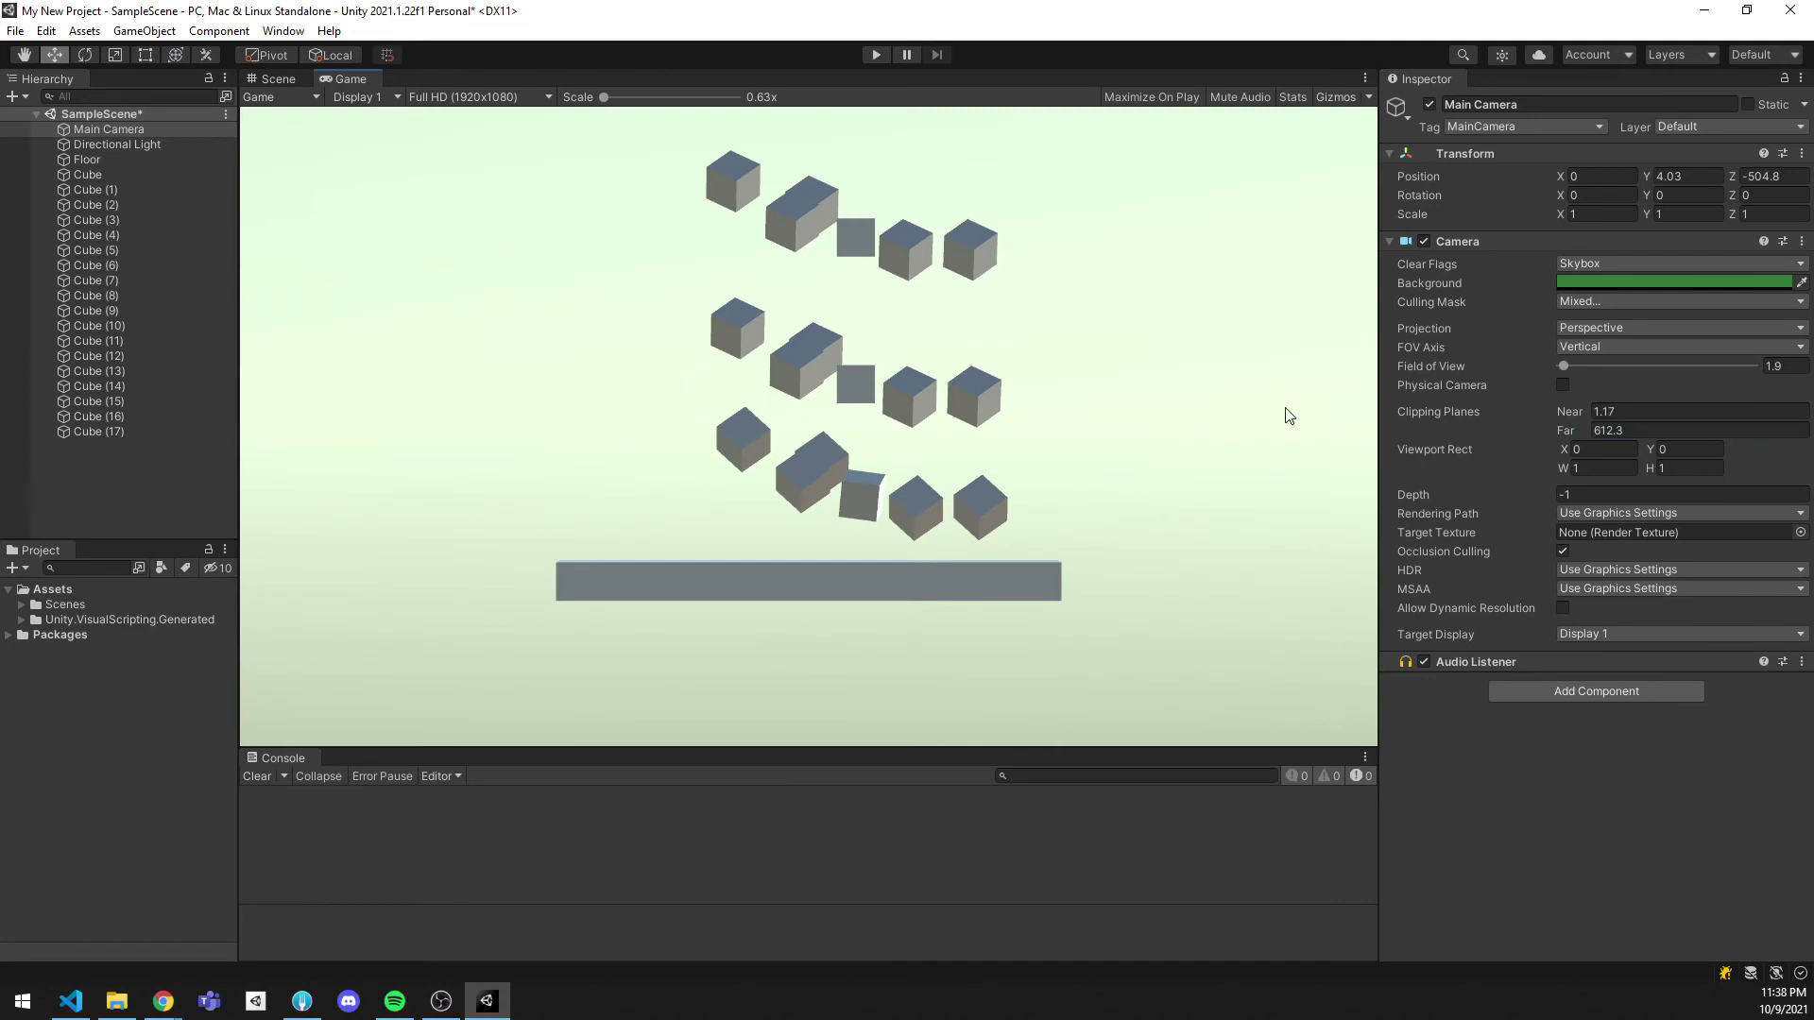
Step: Switch the Main Camera's Projection to Orthographic and back to Perspective, and examine the floor's edge up close in the Game view
{"action": "left_click", "coordinate": [1611, 328]}
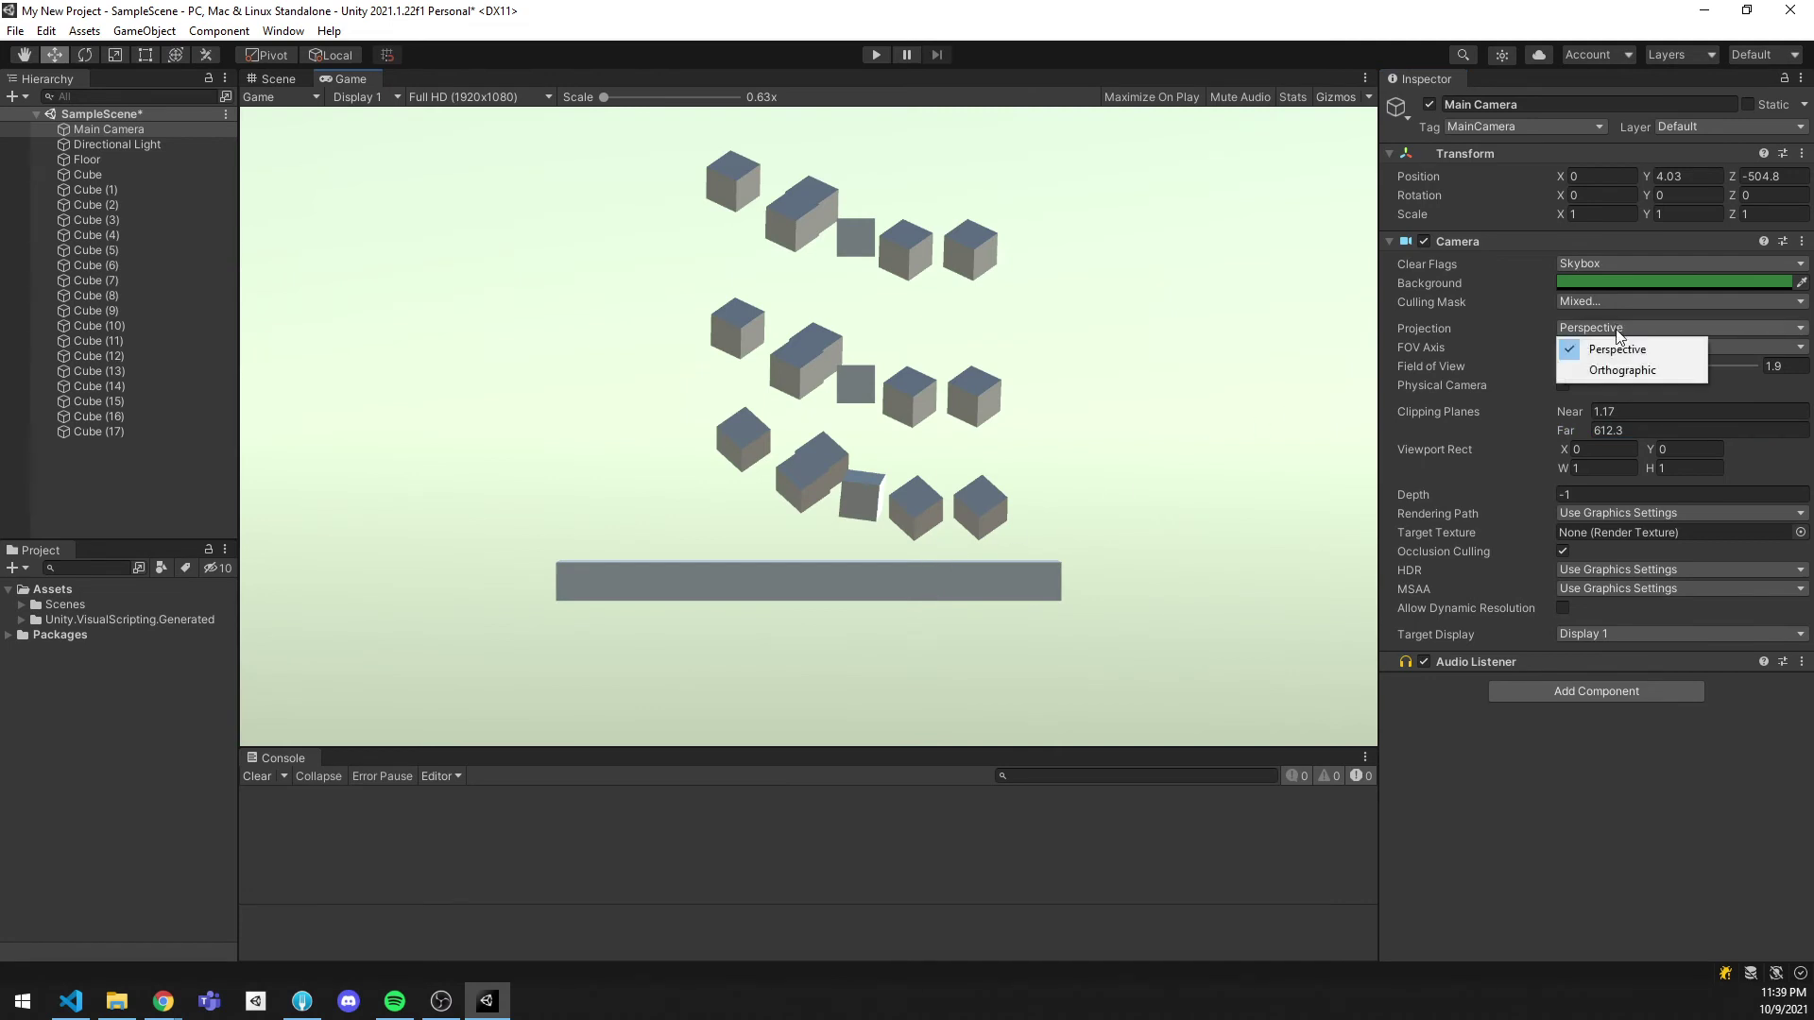
{"action": "left_click", "coordinate": [1621, 371]}
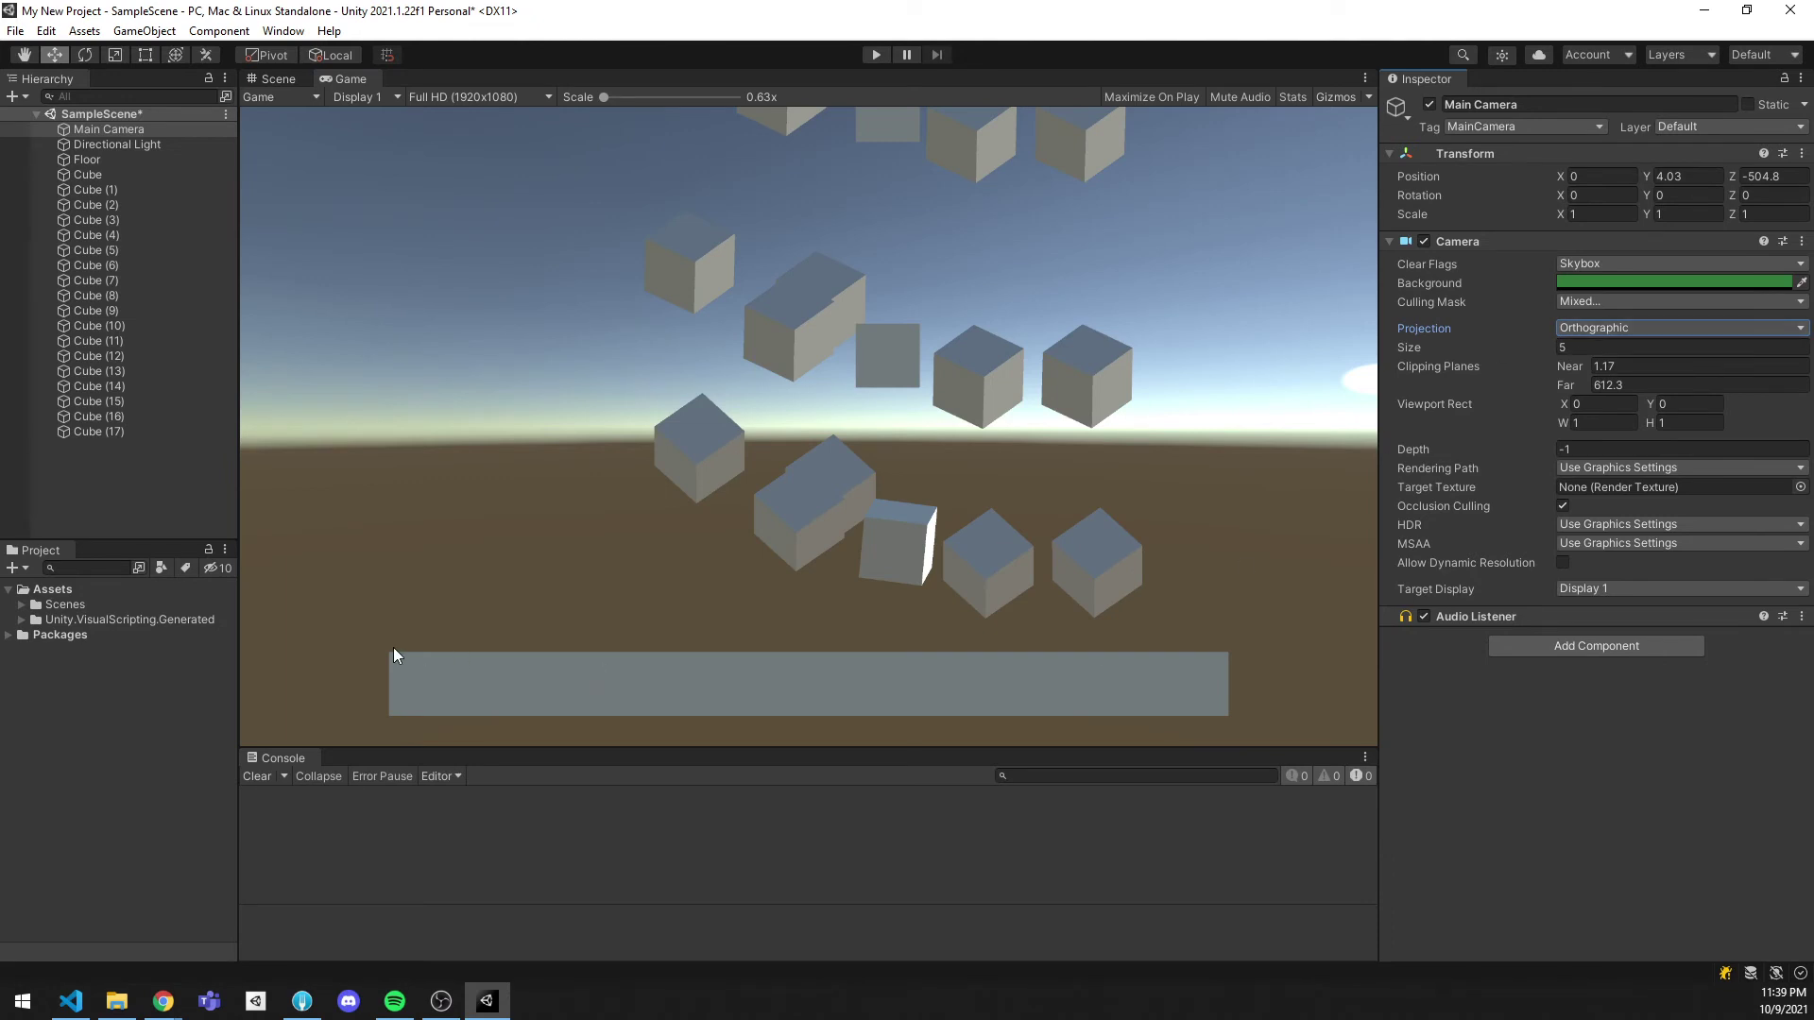
{"action": "left_click", "coordinate": [1606, 328]}
{"action": "left_click", "coordinate": [1599, 349]}
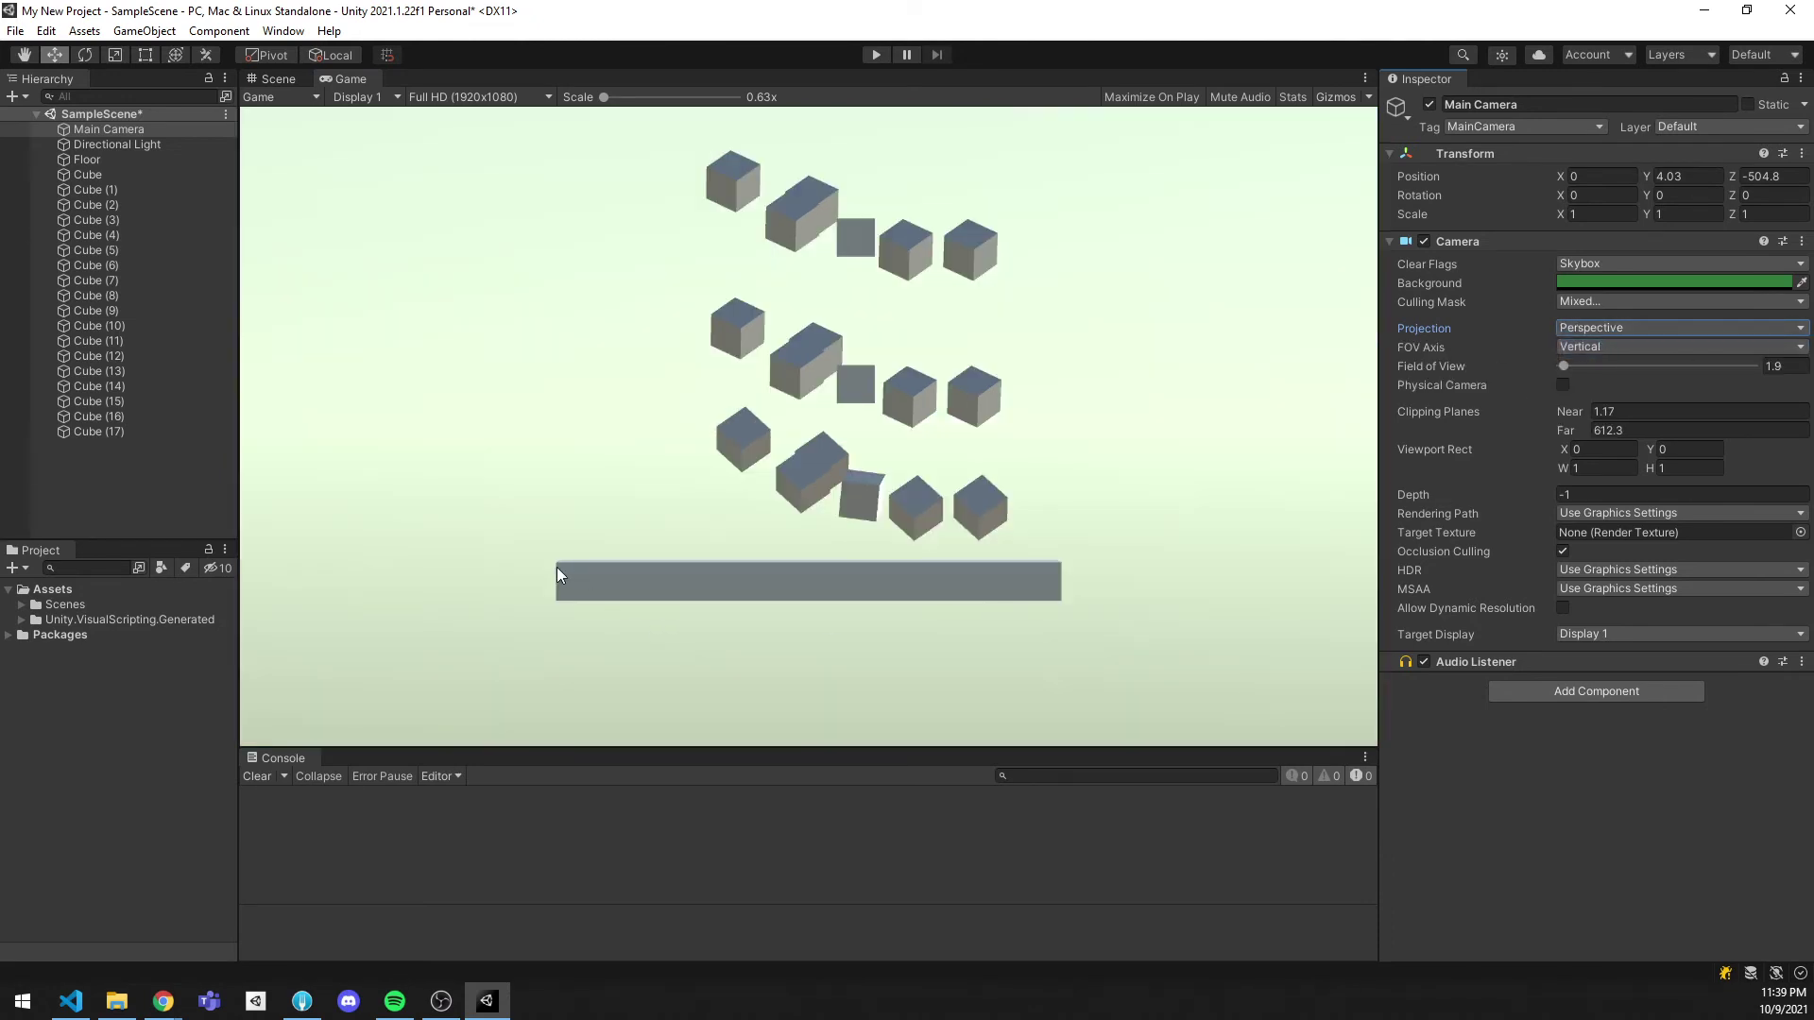
{"action": "scroll", "coordinate": [586, 581], "scroll_direction": "up", "scroll_amount": 8}
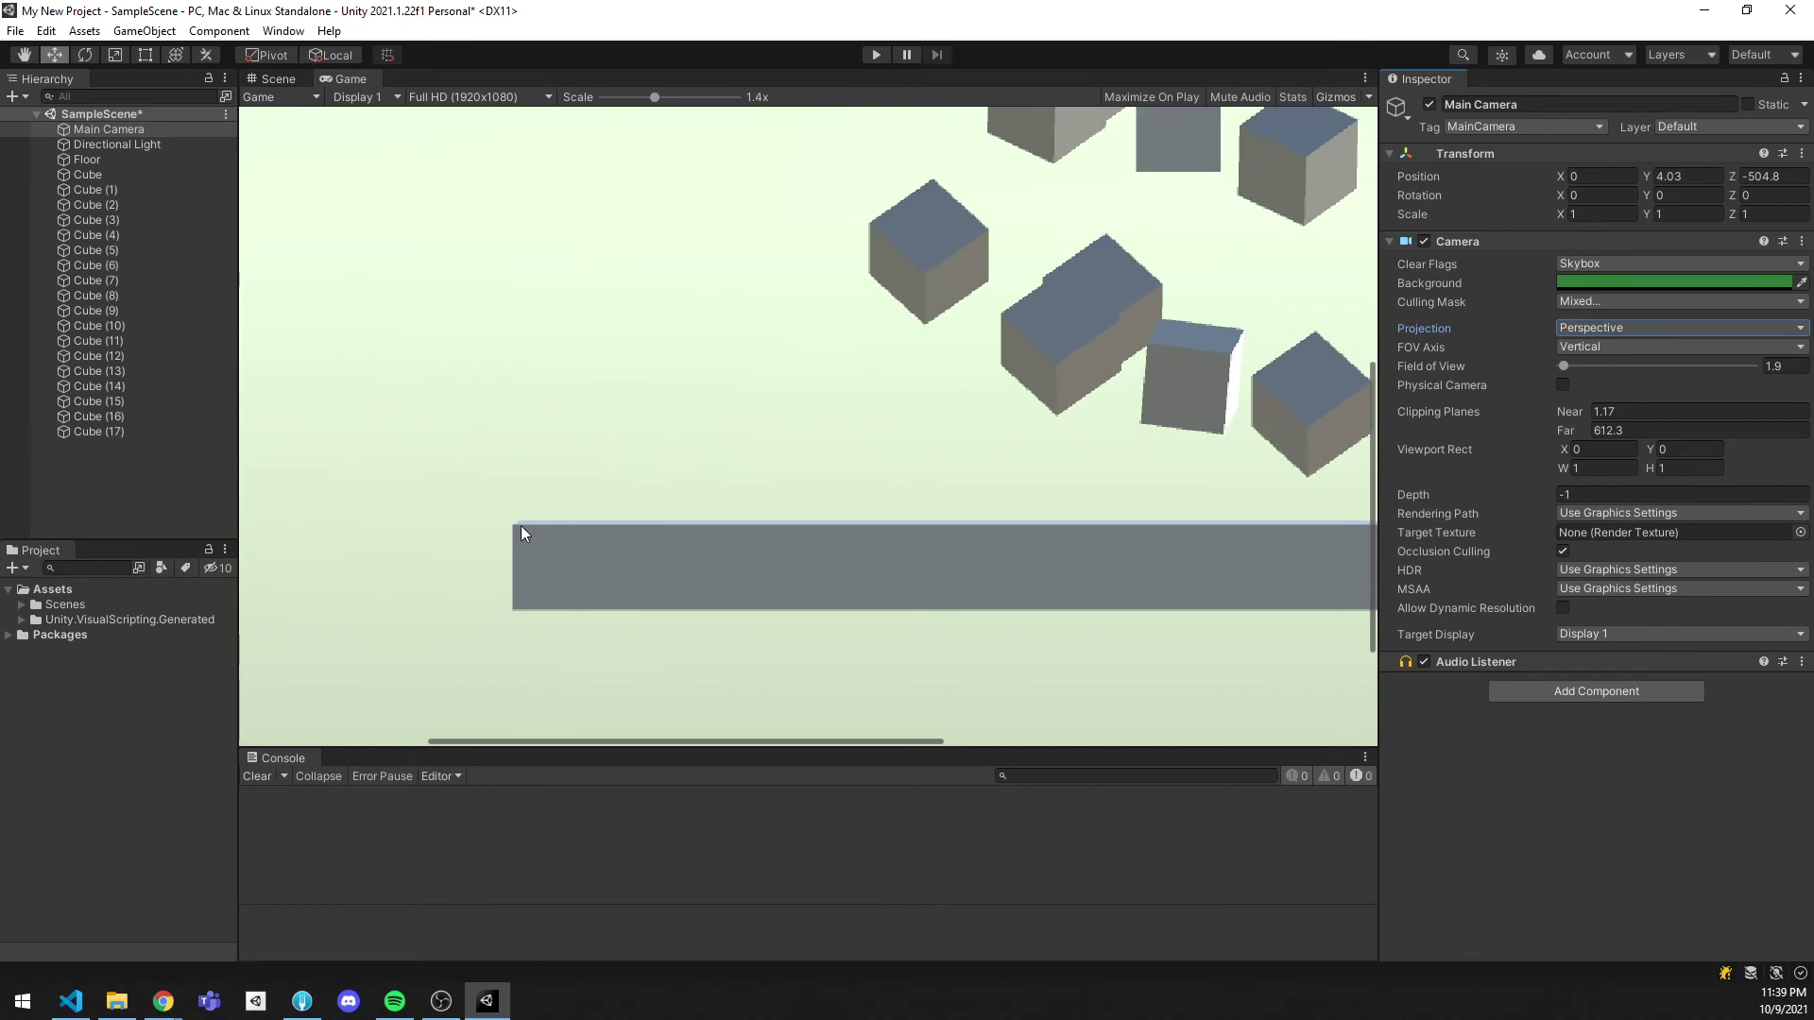
{"action": "scroll", "coordinate": [841, 600], "scroll_direction": "down", "scroll_amount": 8}
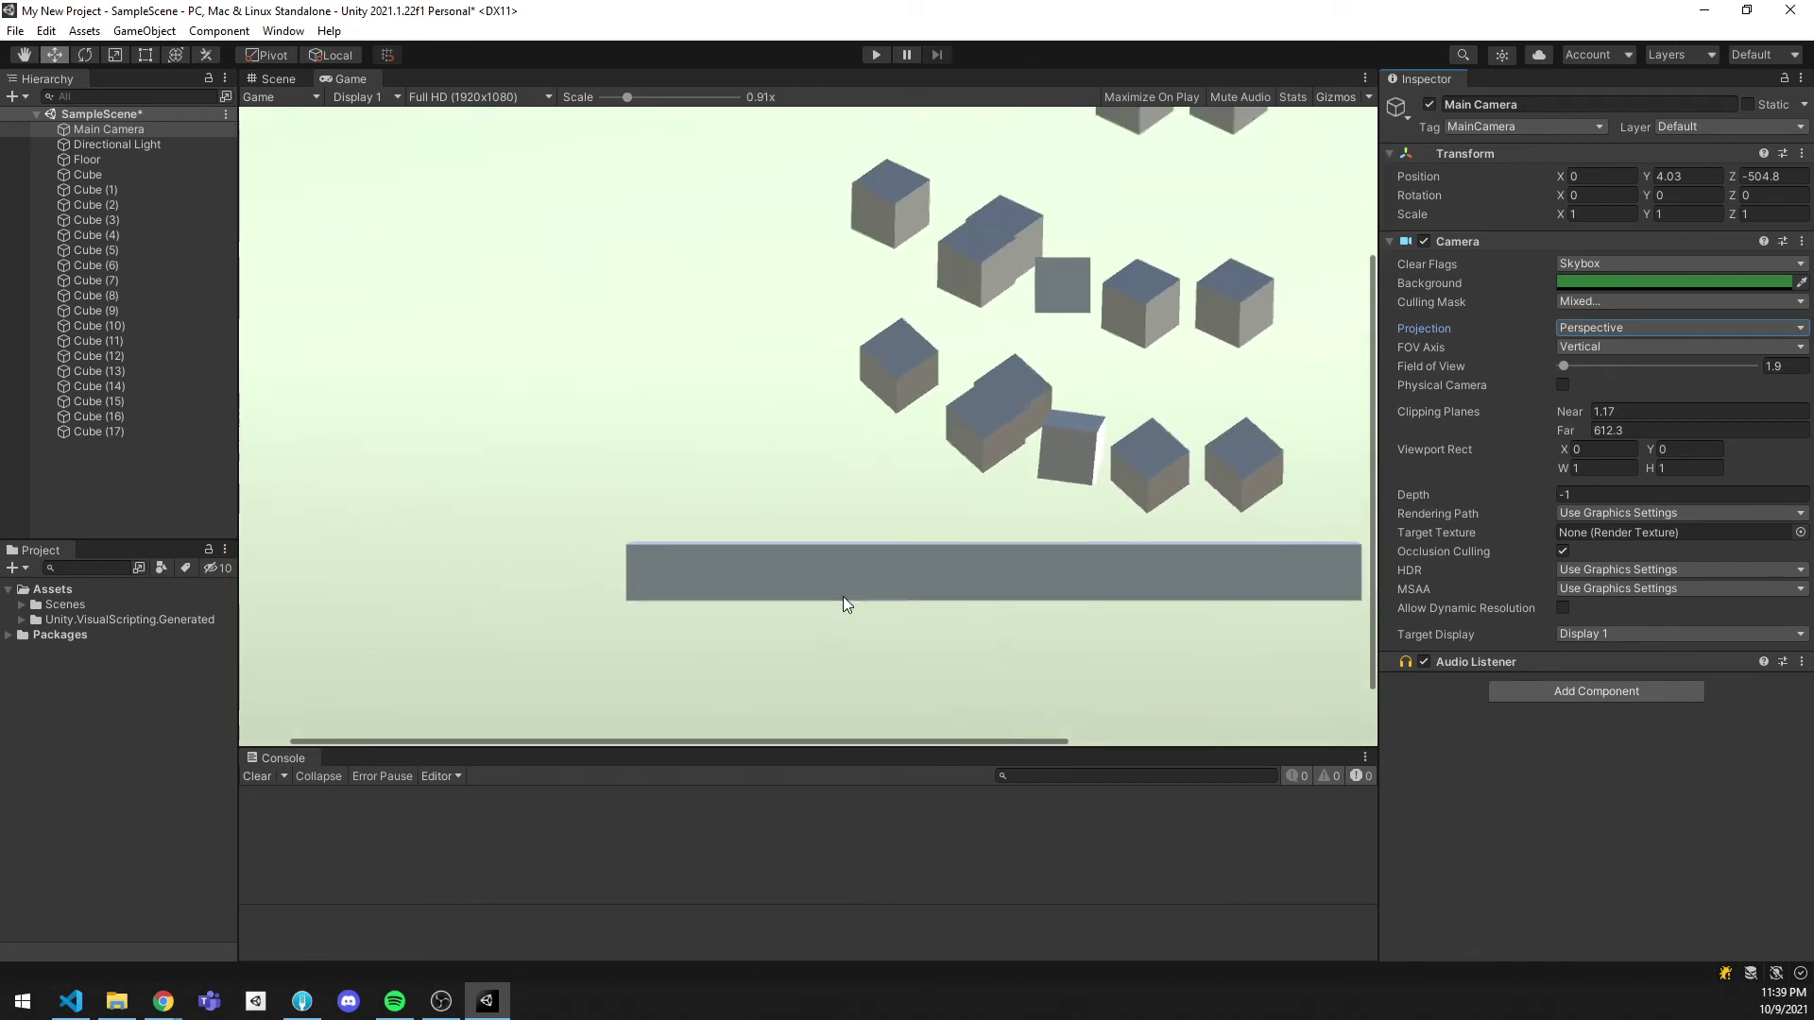
Step: Set the Main Camera's Projection to Orthographic
{"action": "left_click", "coordinate": [1615, 330]}
{"action": "left_click", "coordinate": [1617, 366]}
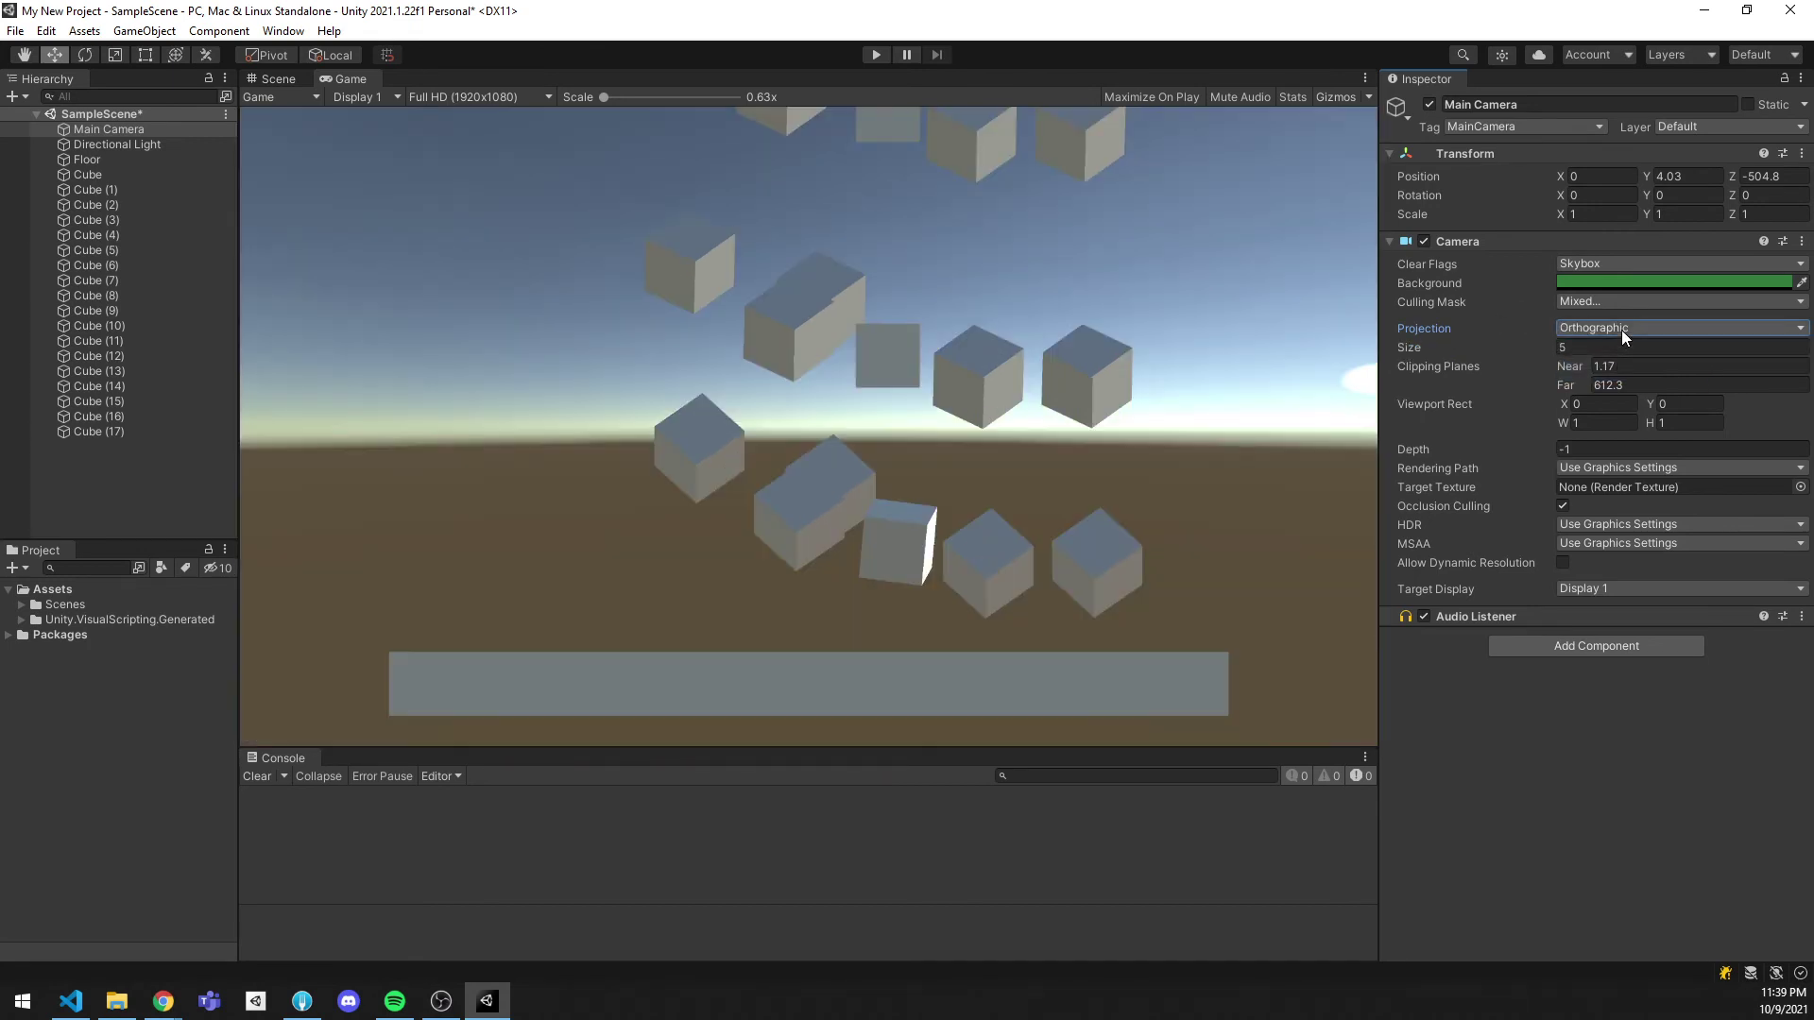
{"action": "left_click", "coordinate": [1621, 328]}
{"action": "left_click", "coordinate": [1617, 368]}
Step: Set the Main Camera's Viewport Rect width and height to 0.5 each, keeping the camera selected
{"action": "mouse_move", "coordinate": [1457, 405]}
{"action": "left_click", "coordinate": [1583, 426]}
{"action": "type", "text": "0.5"}
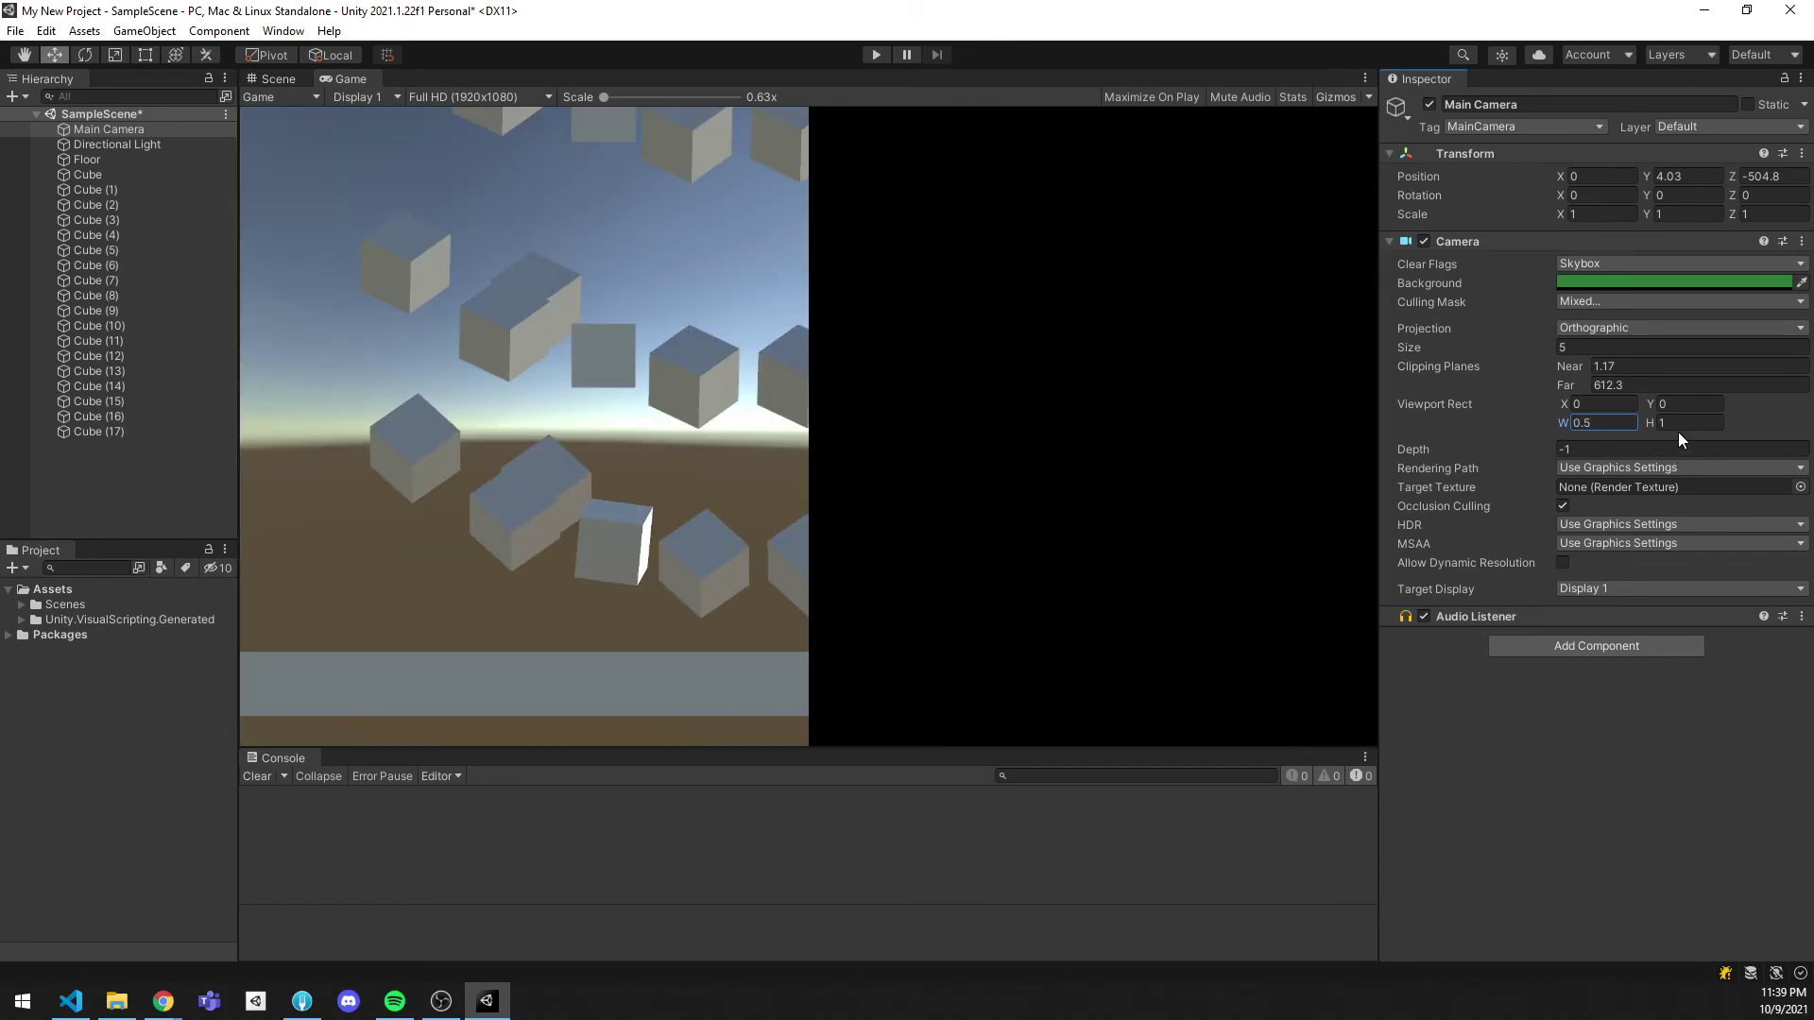
{"action": "left_click", "coordinate": [1680, 424]}
{"action": "type", "text": "0.5"}
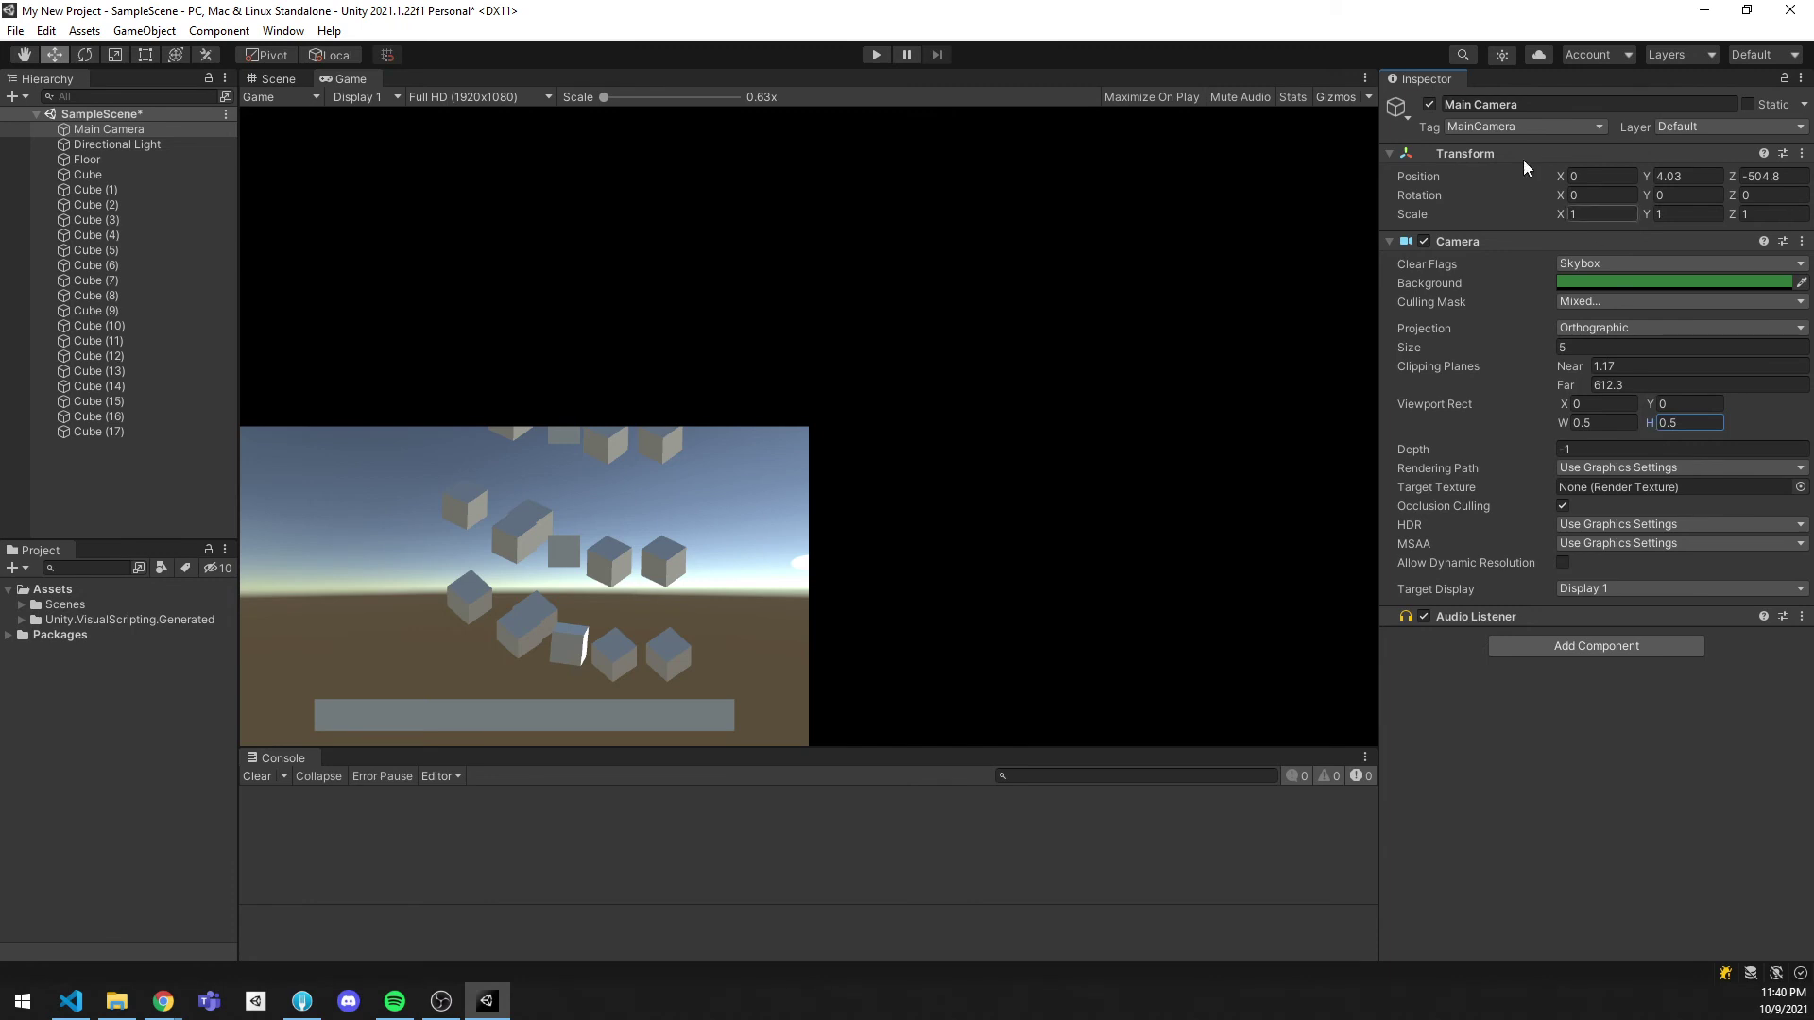
{"action": "left_click", "coordinate": [89, 130]}
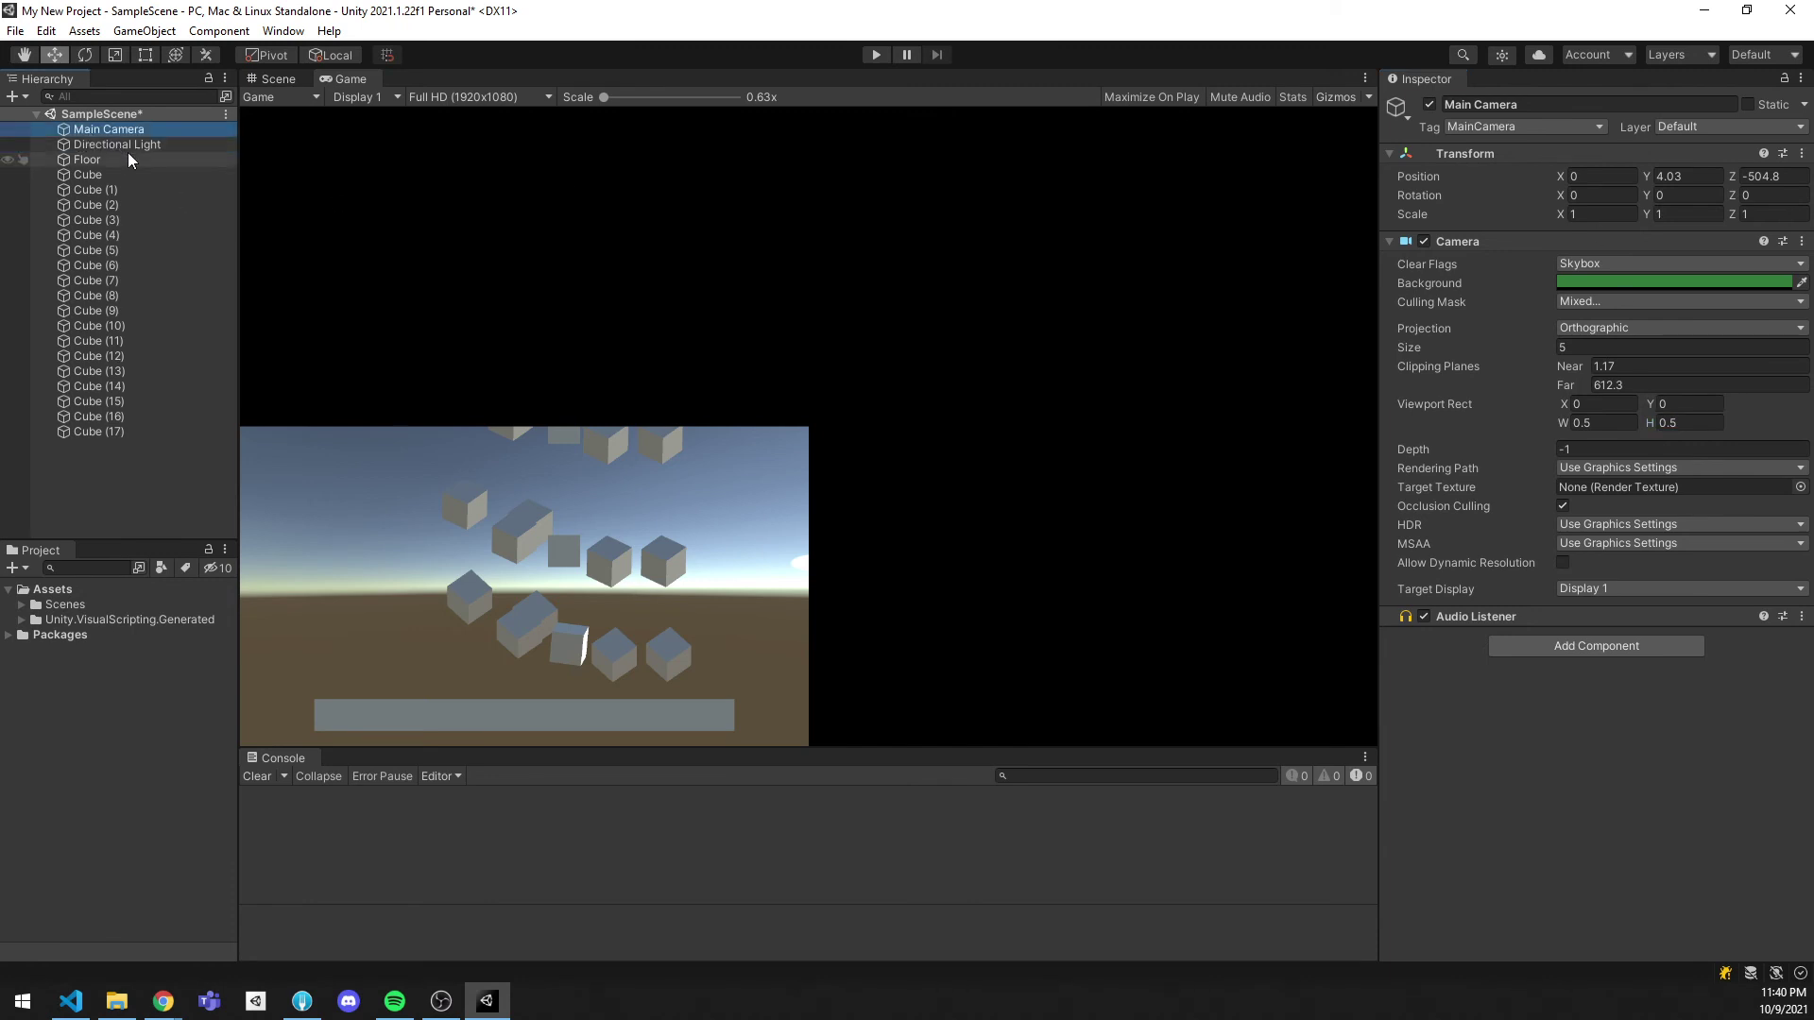
Step: Duplicate the Main Camera and set the copy's Viewport Rect X to 0.5
{"action": "key", "text": "ctrl+d"}
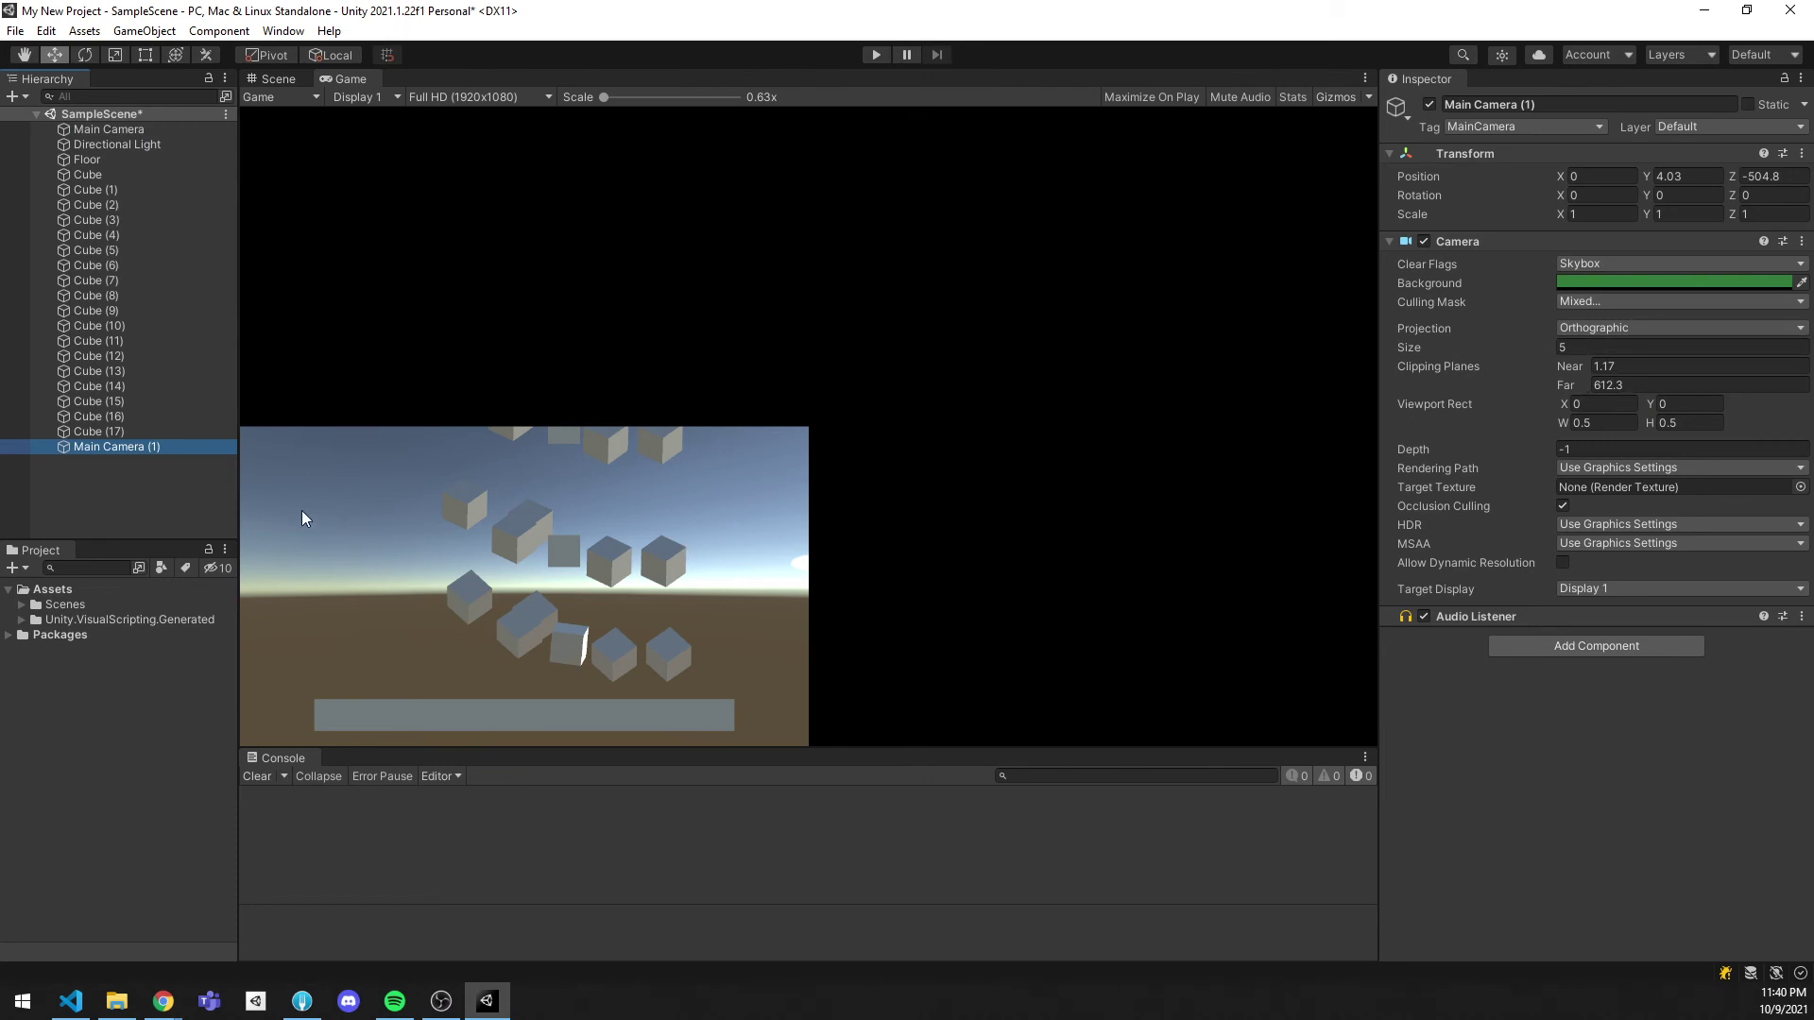
{"action": "left_click", "coordinate": [133, 130]}
{"action": "left_click", "coordinate": [182, 442]}
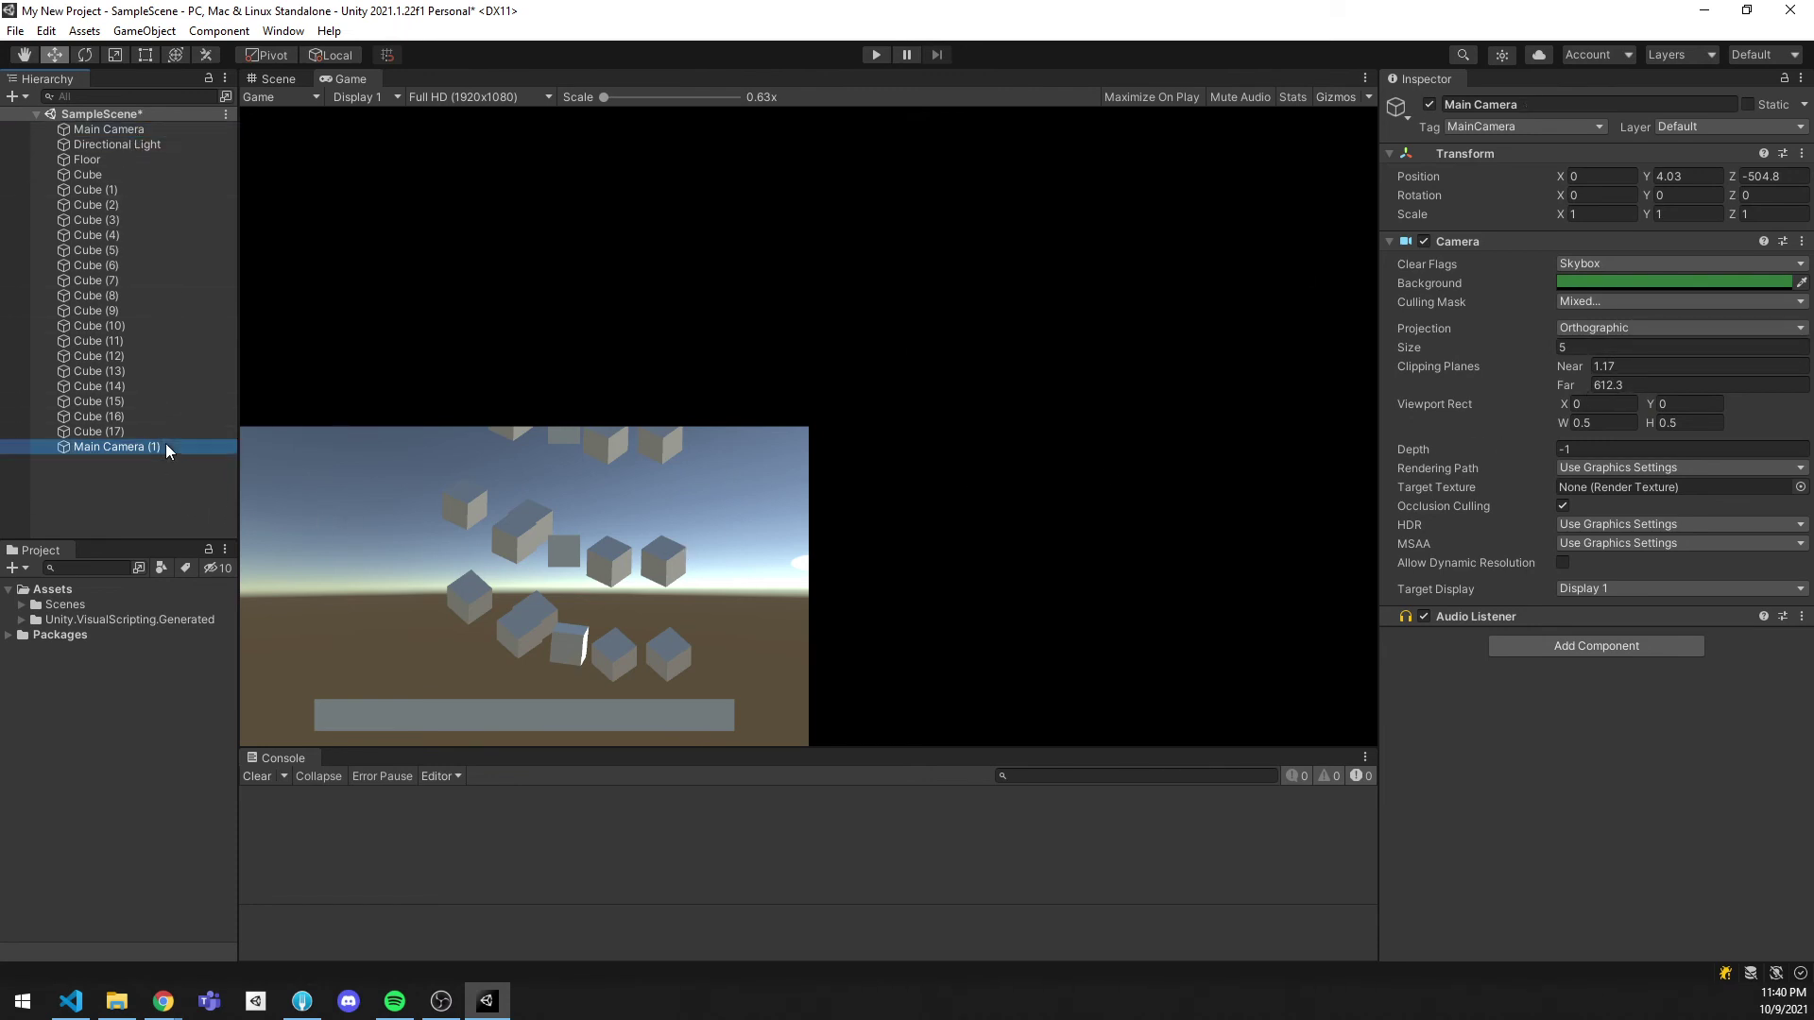
{"action": "left_click", "coordinate": [1571, 403]}
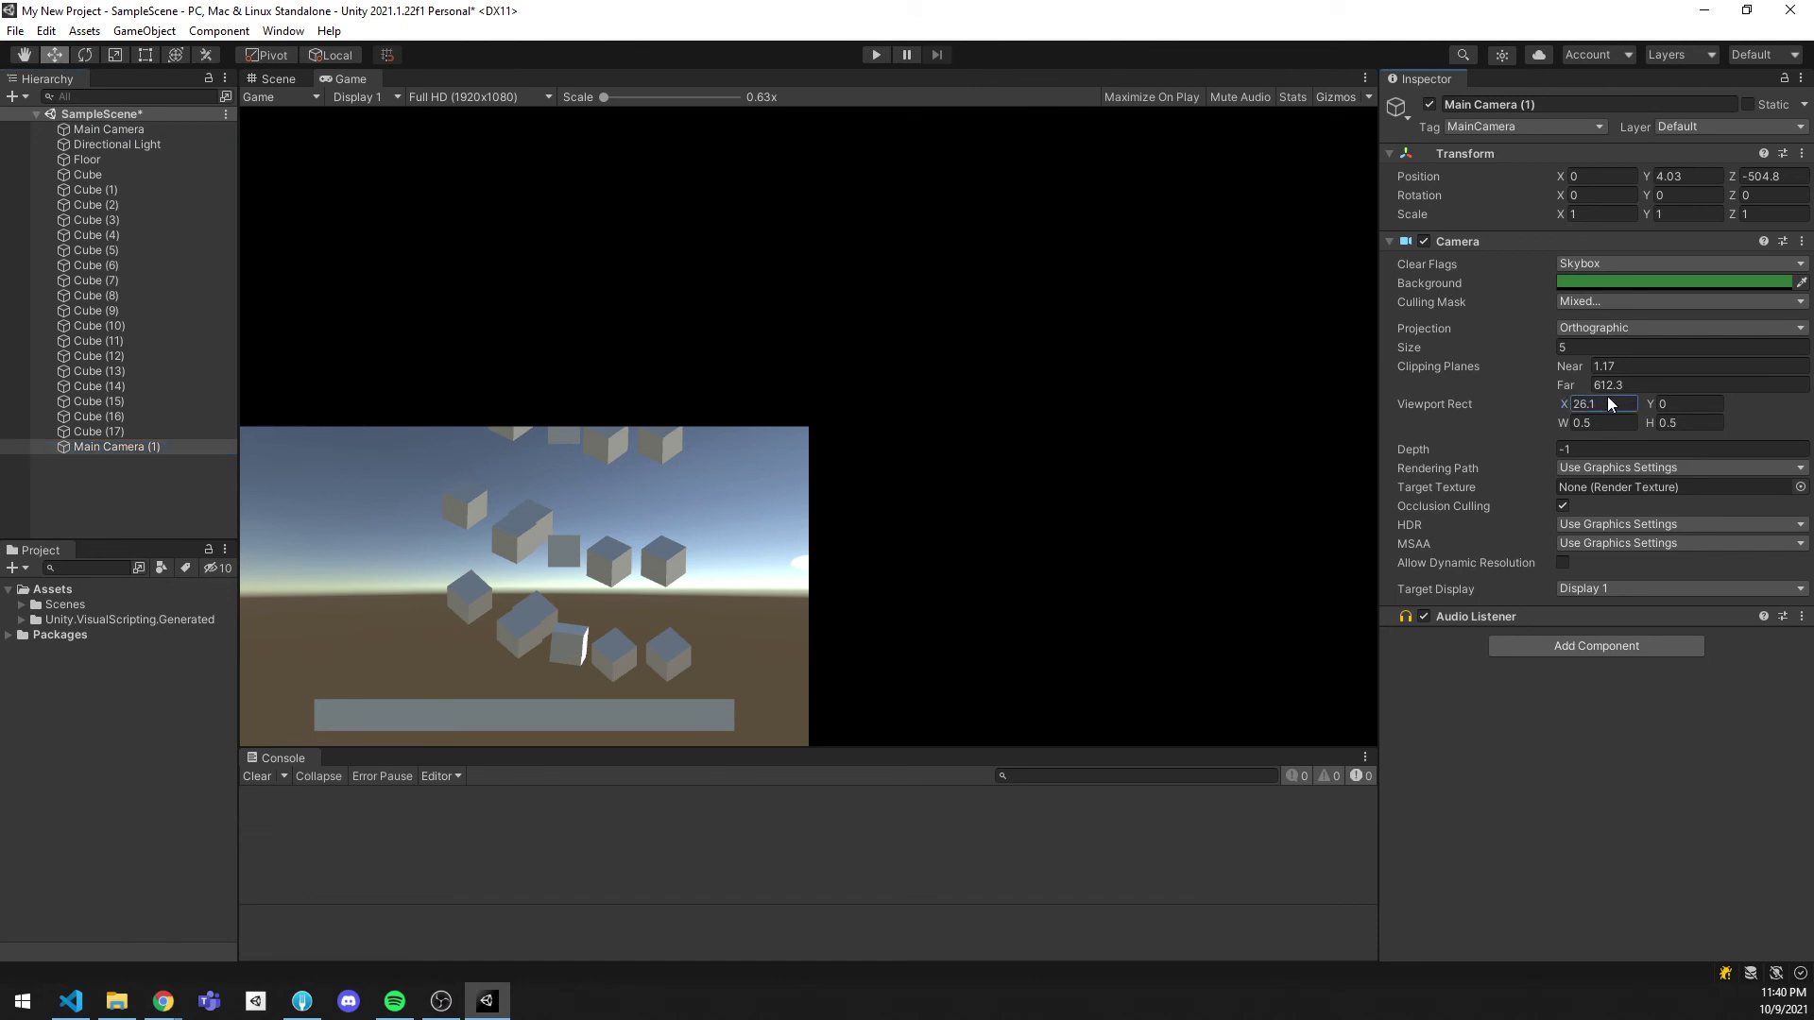
{"action": "left_click_drag", "start_coordinate": [1497, 407], "coordinate": [1695, 457]}
{"action": "type", "text": "0.5"}
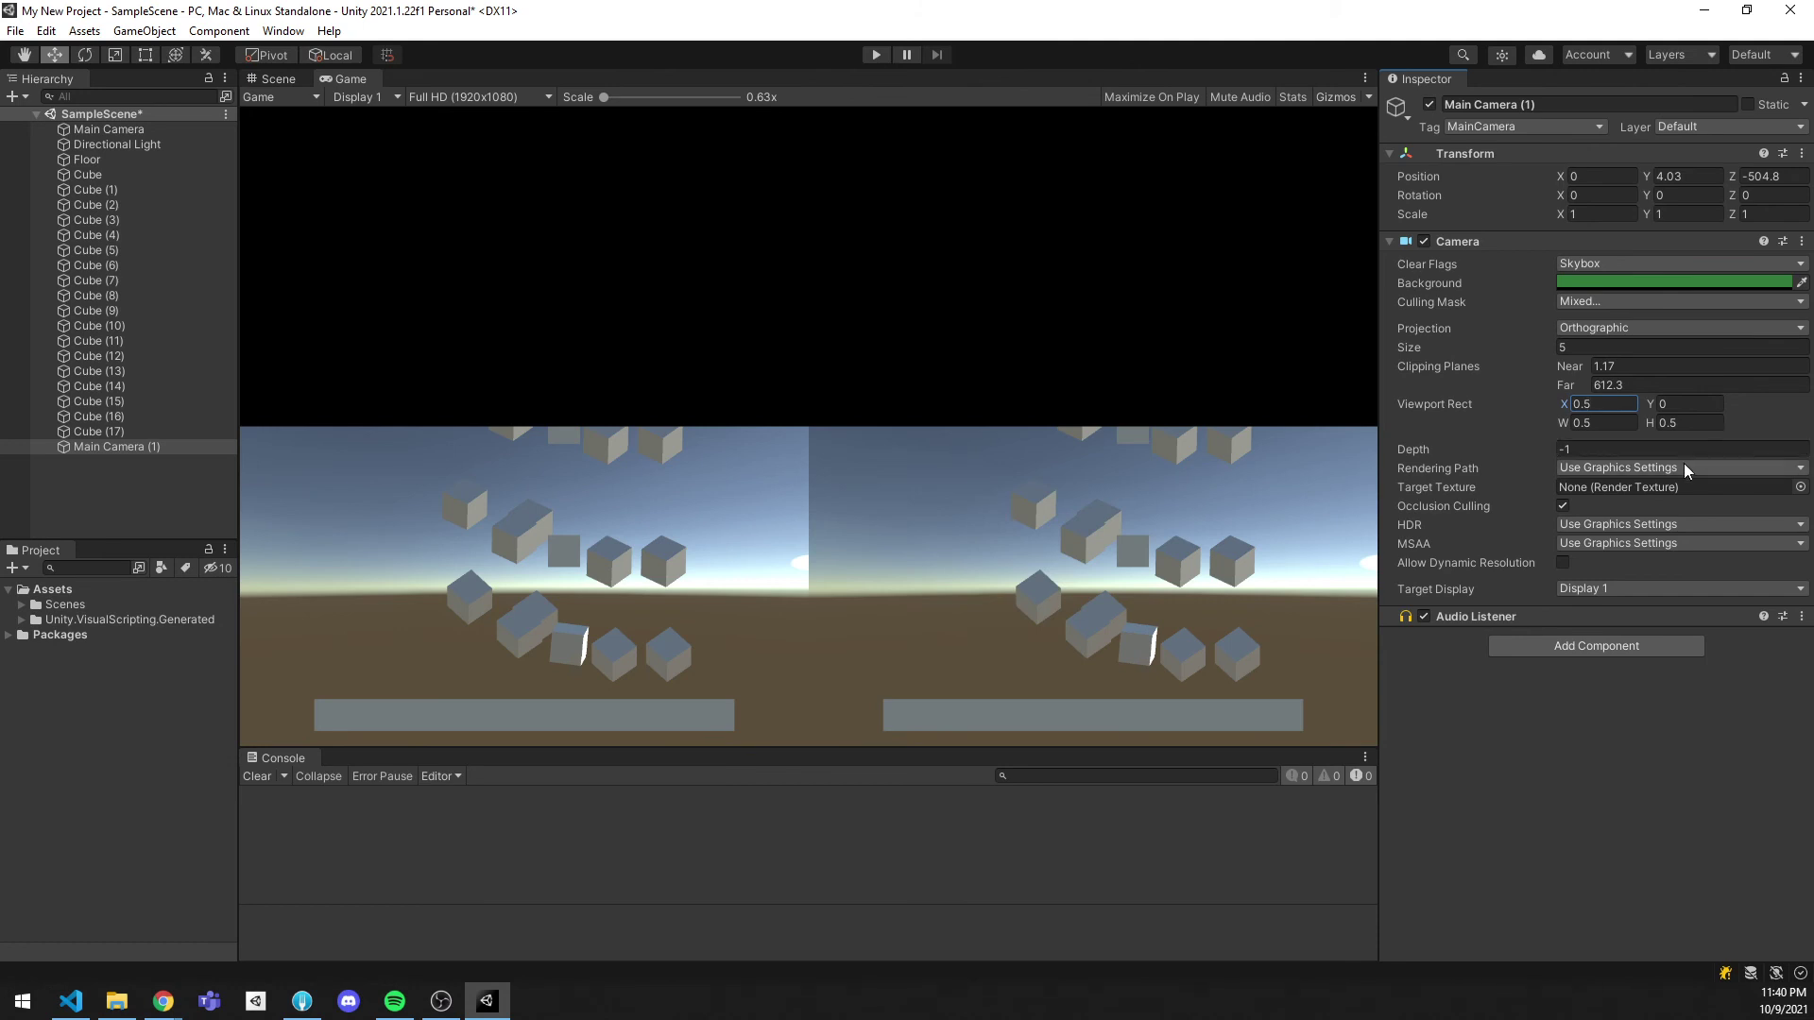
Step: Duplicate Main Camera (1) and set the new copy's Viewport Rect Y to 0.5
{"action": "left_click", "coordinate": [130, 448]}
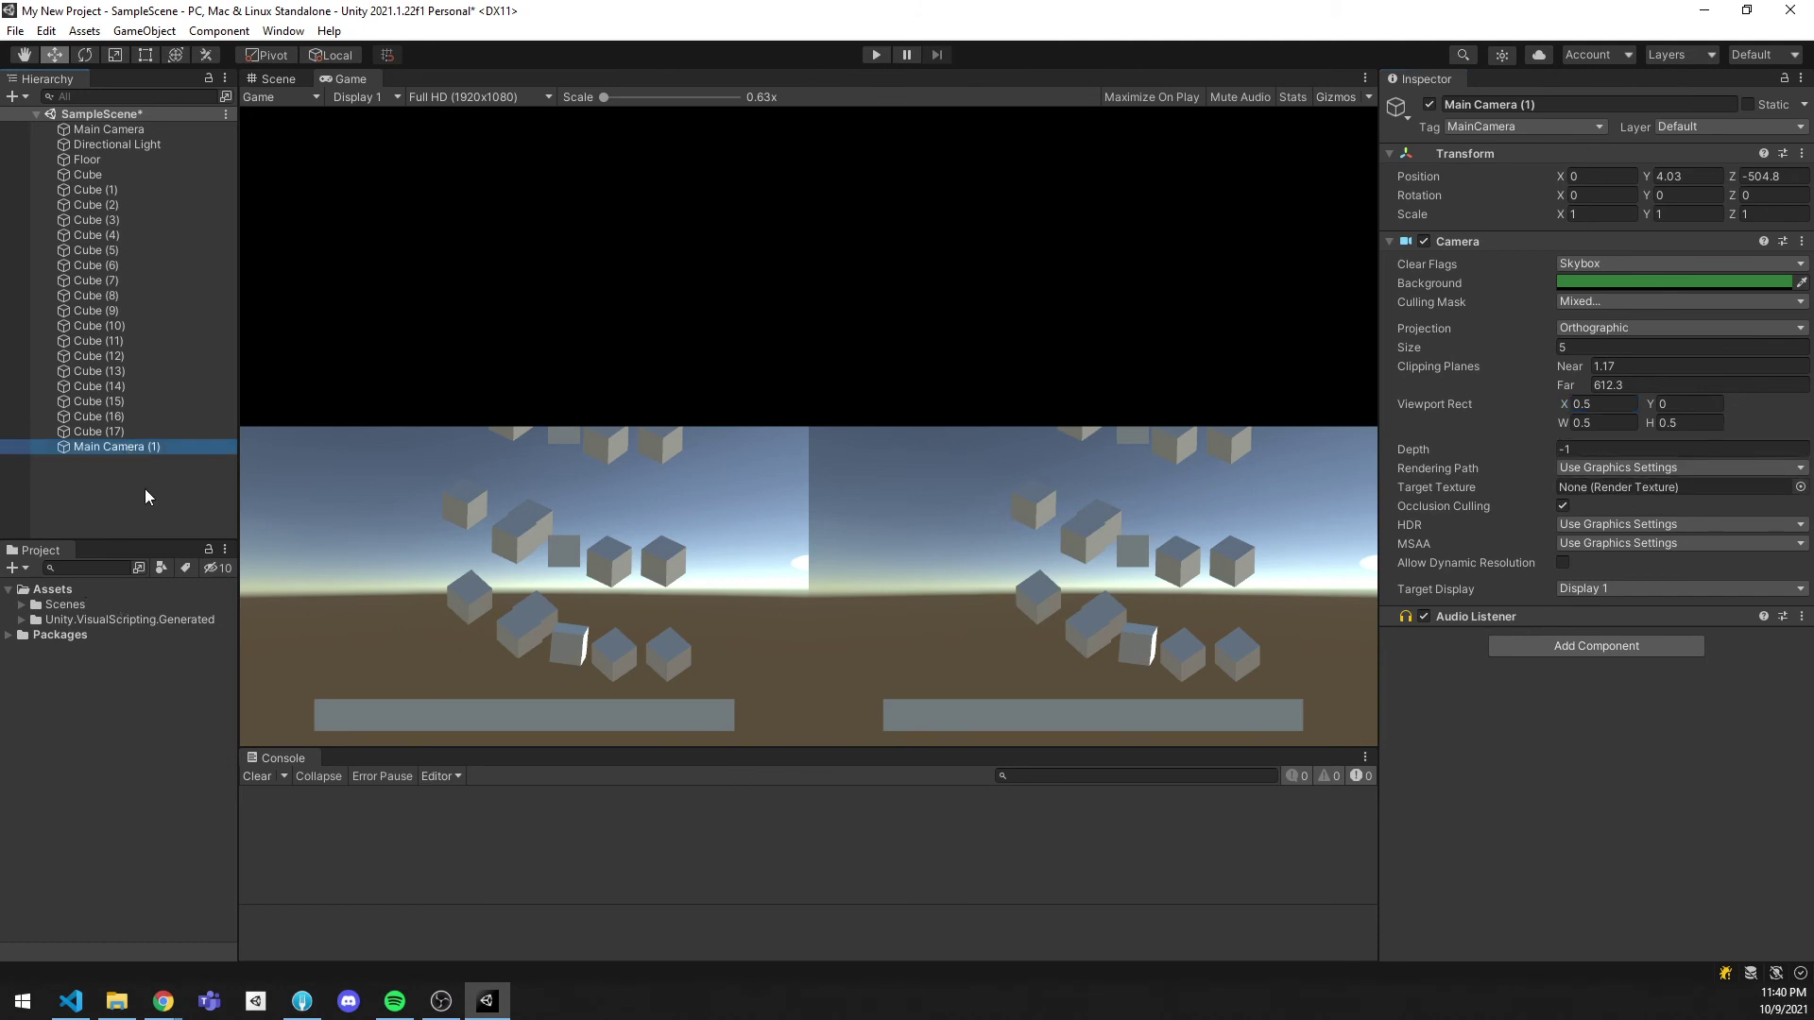
{"action": "key", "text": "ctrl+d"}
{"action": "left_click", "coordinate": [1658, 403]}
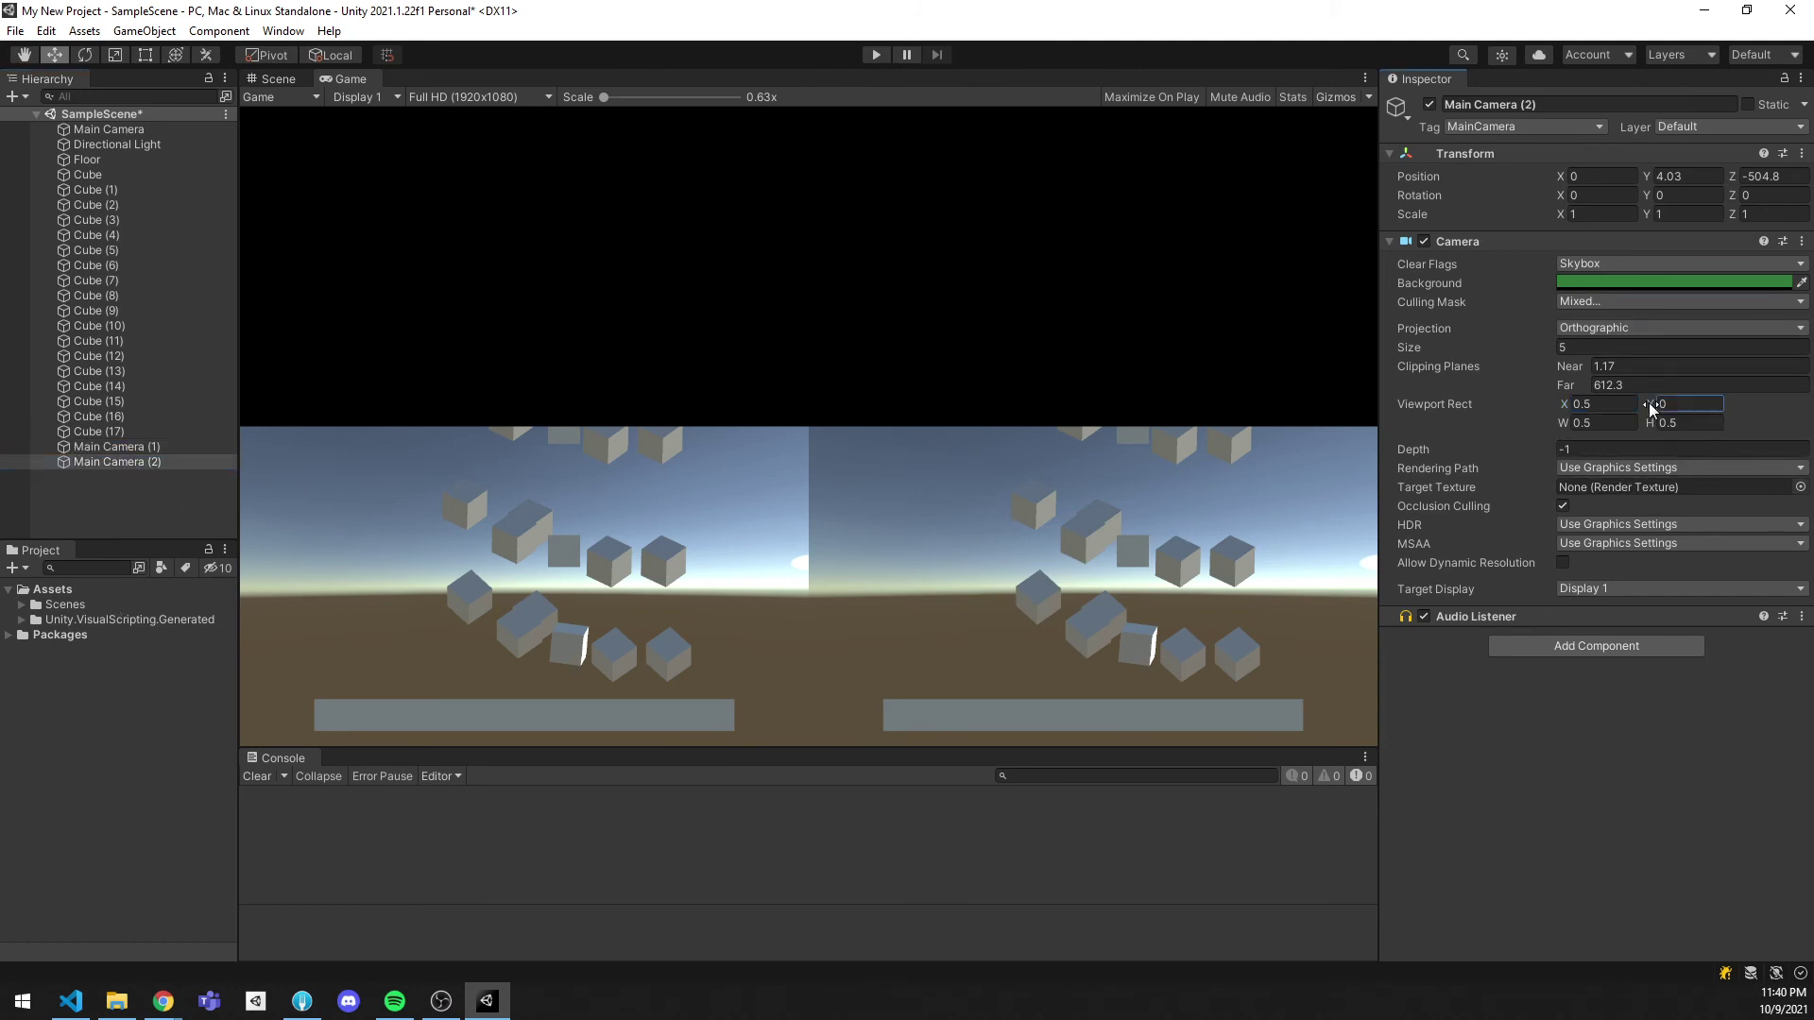
{"action": "type", "text": "0.5"}
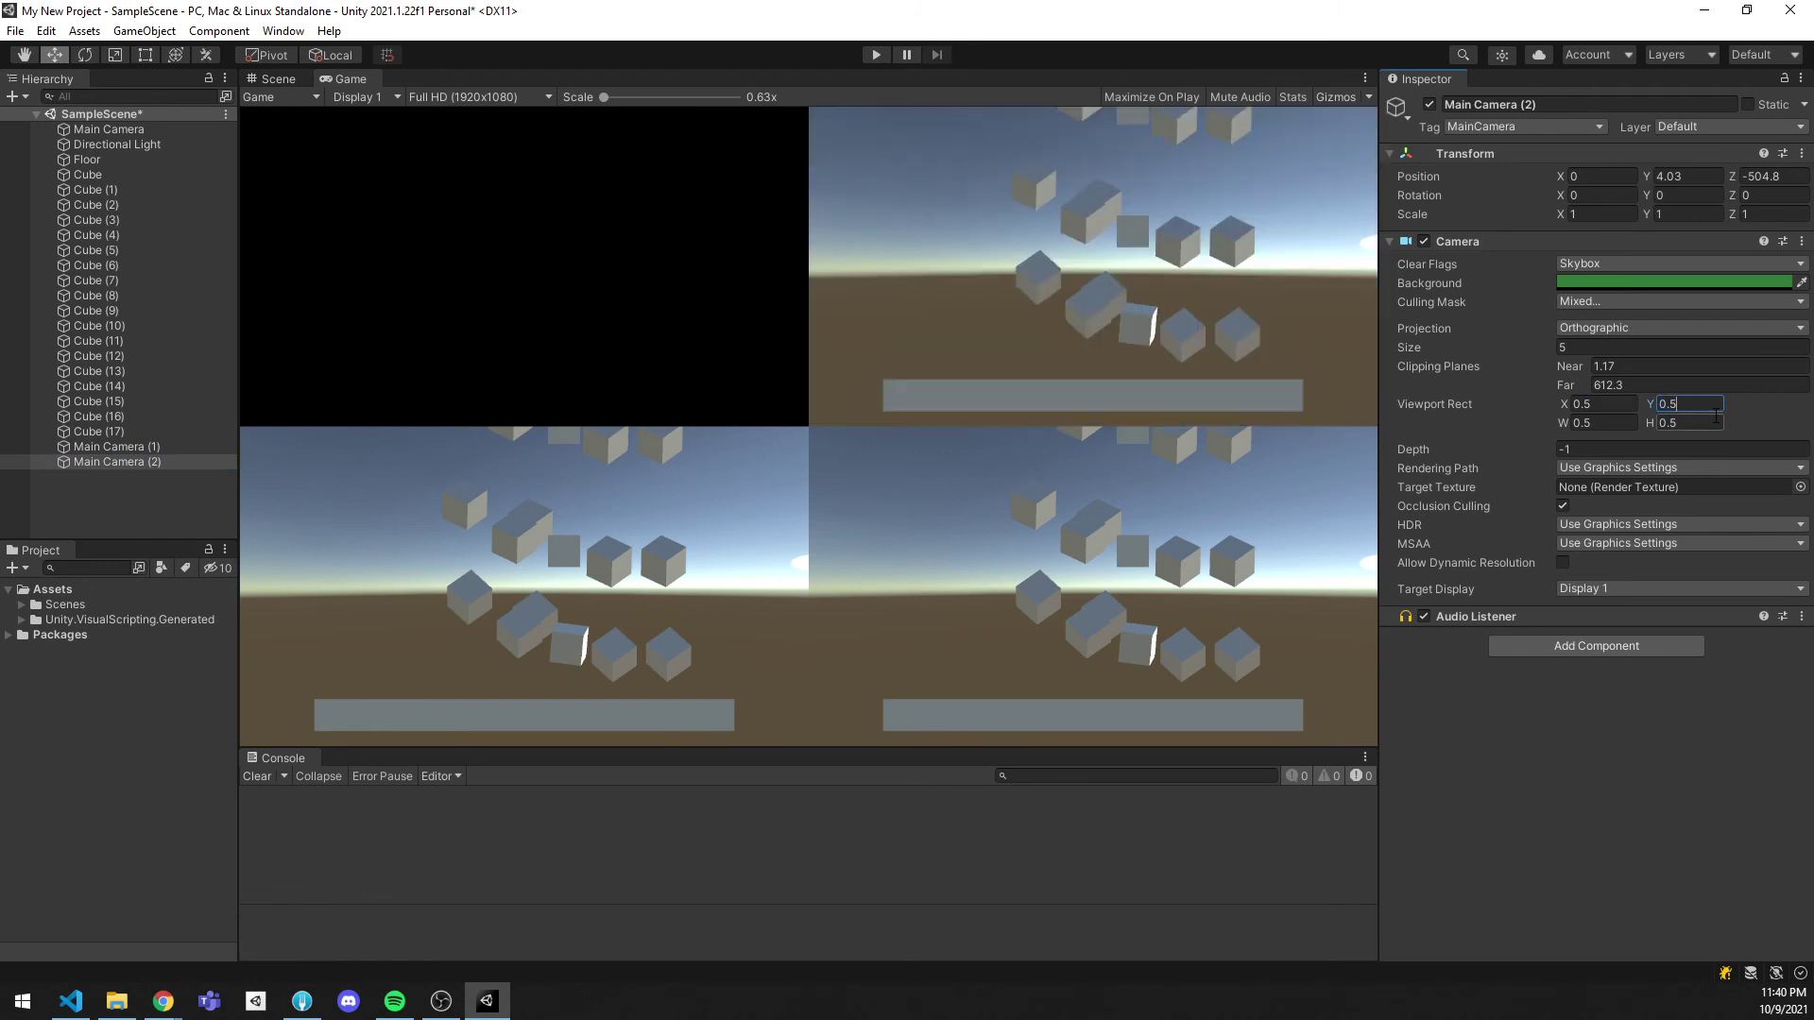
Step: Duplicate Main Camera (2) and set the new copy's Viewport Rect X to 0
{"action": "left_click", "coordinate": [130, 465]}
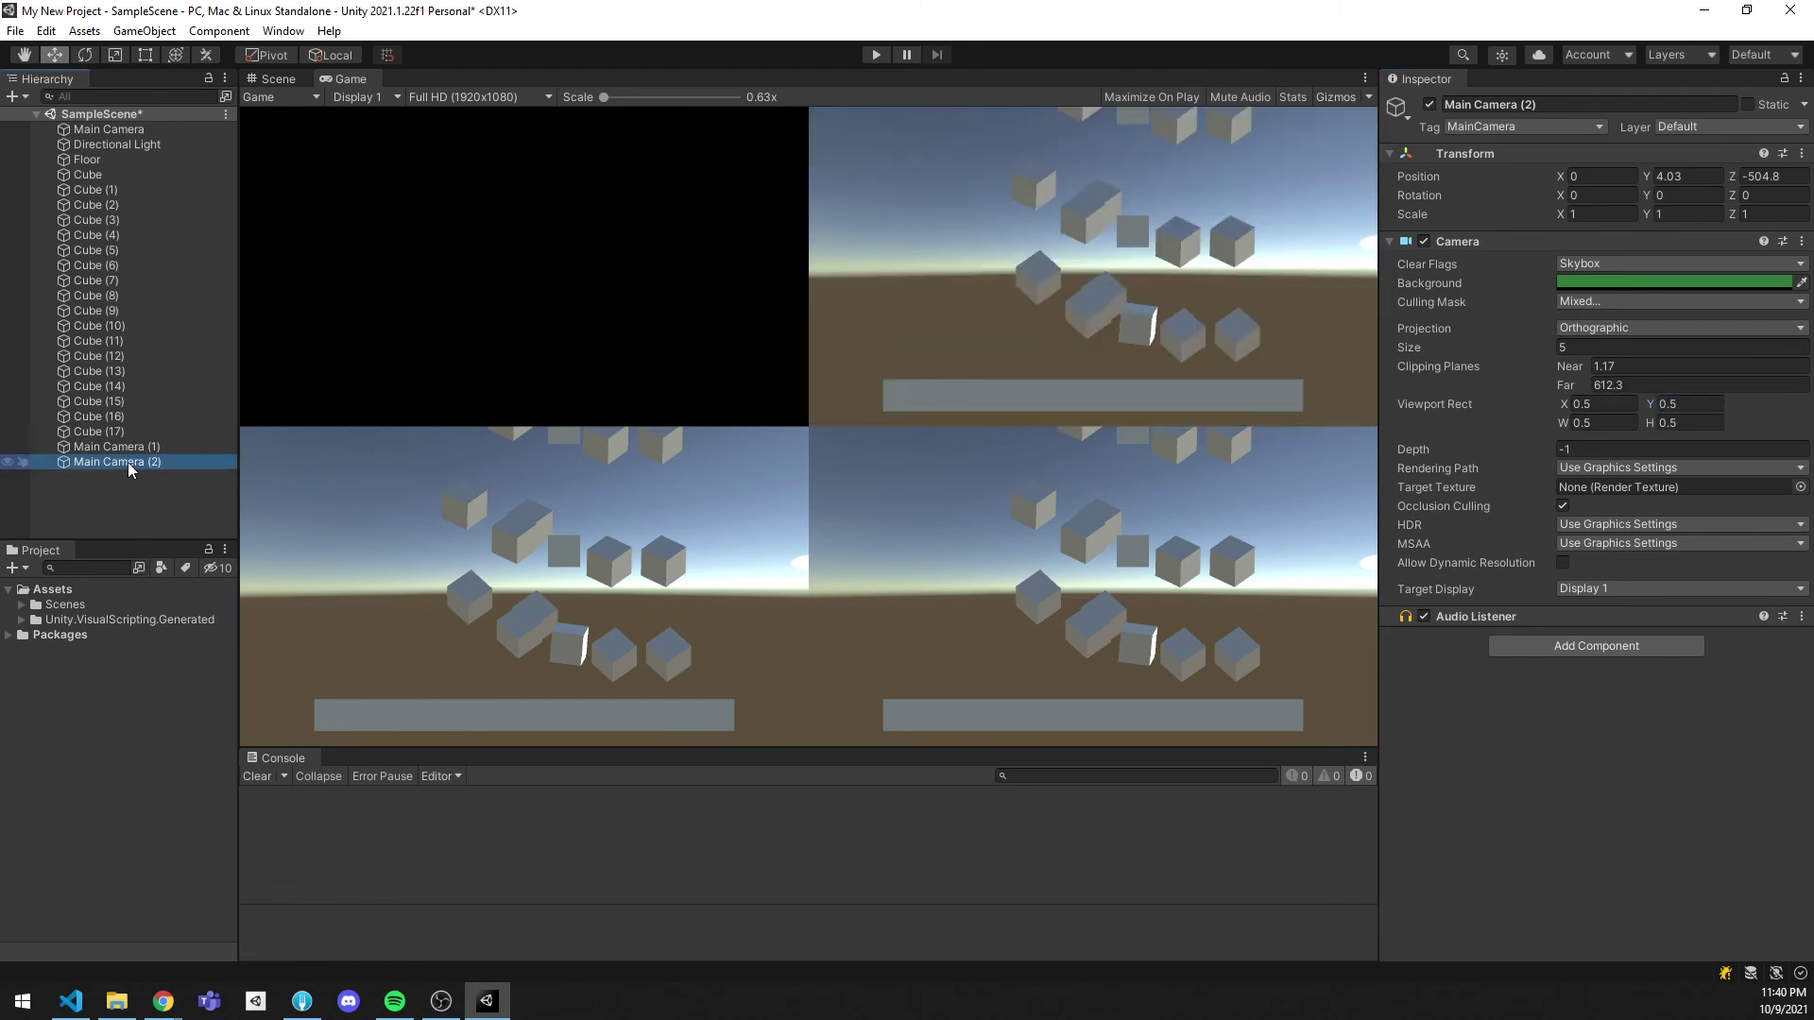
{"action": "key", "text": "ctrl+d"}
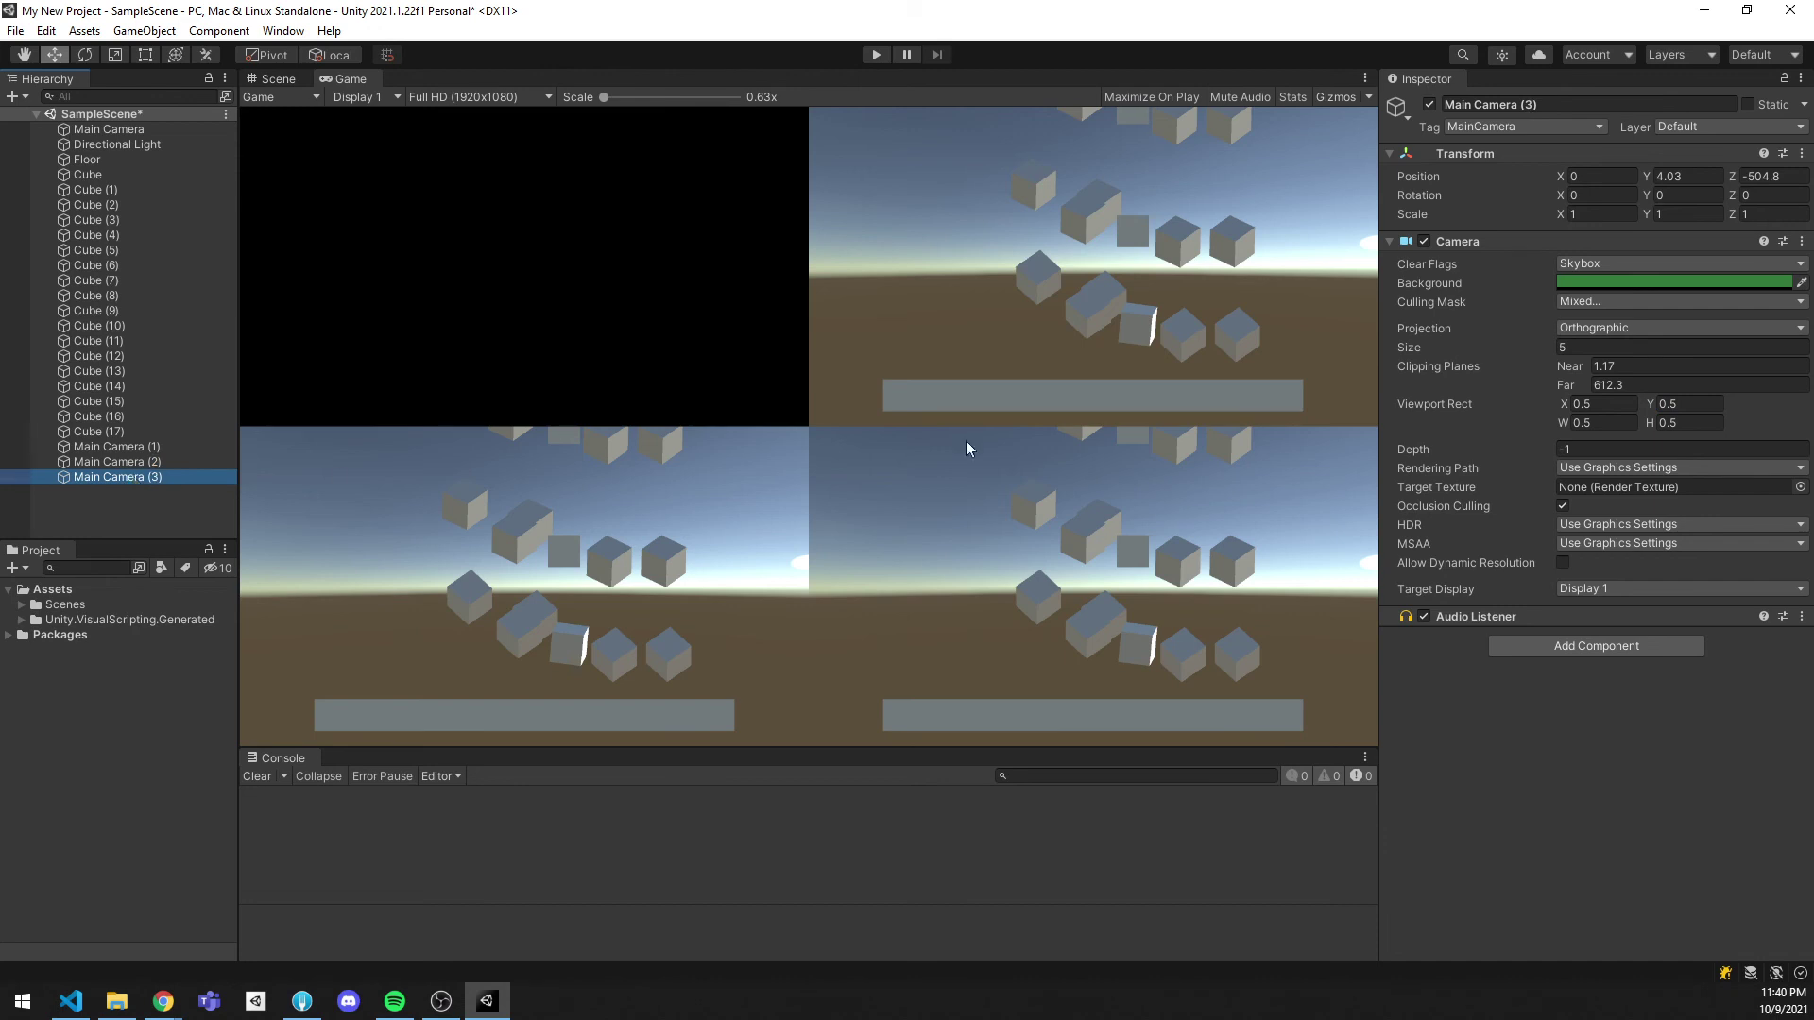
{"action": "left_click", "coordinate": [1592, 403]}
{"action": "type", "text": "0"}
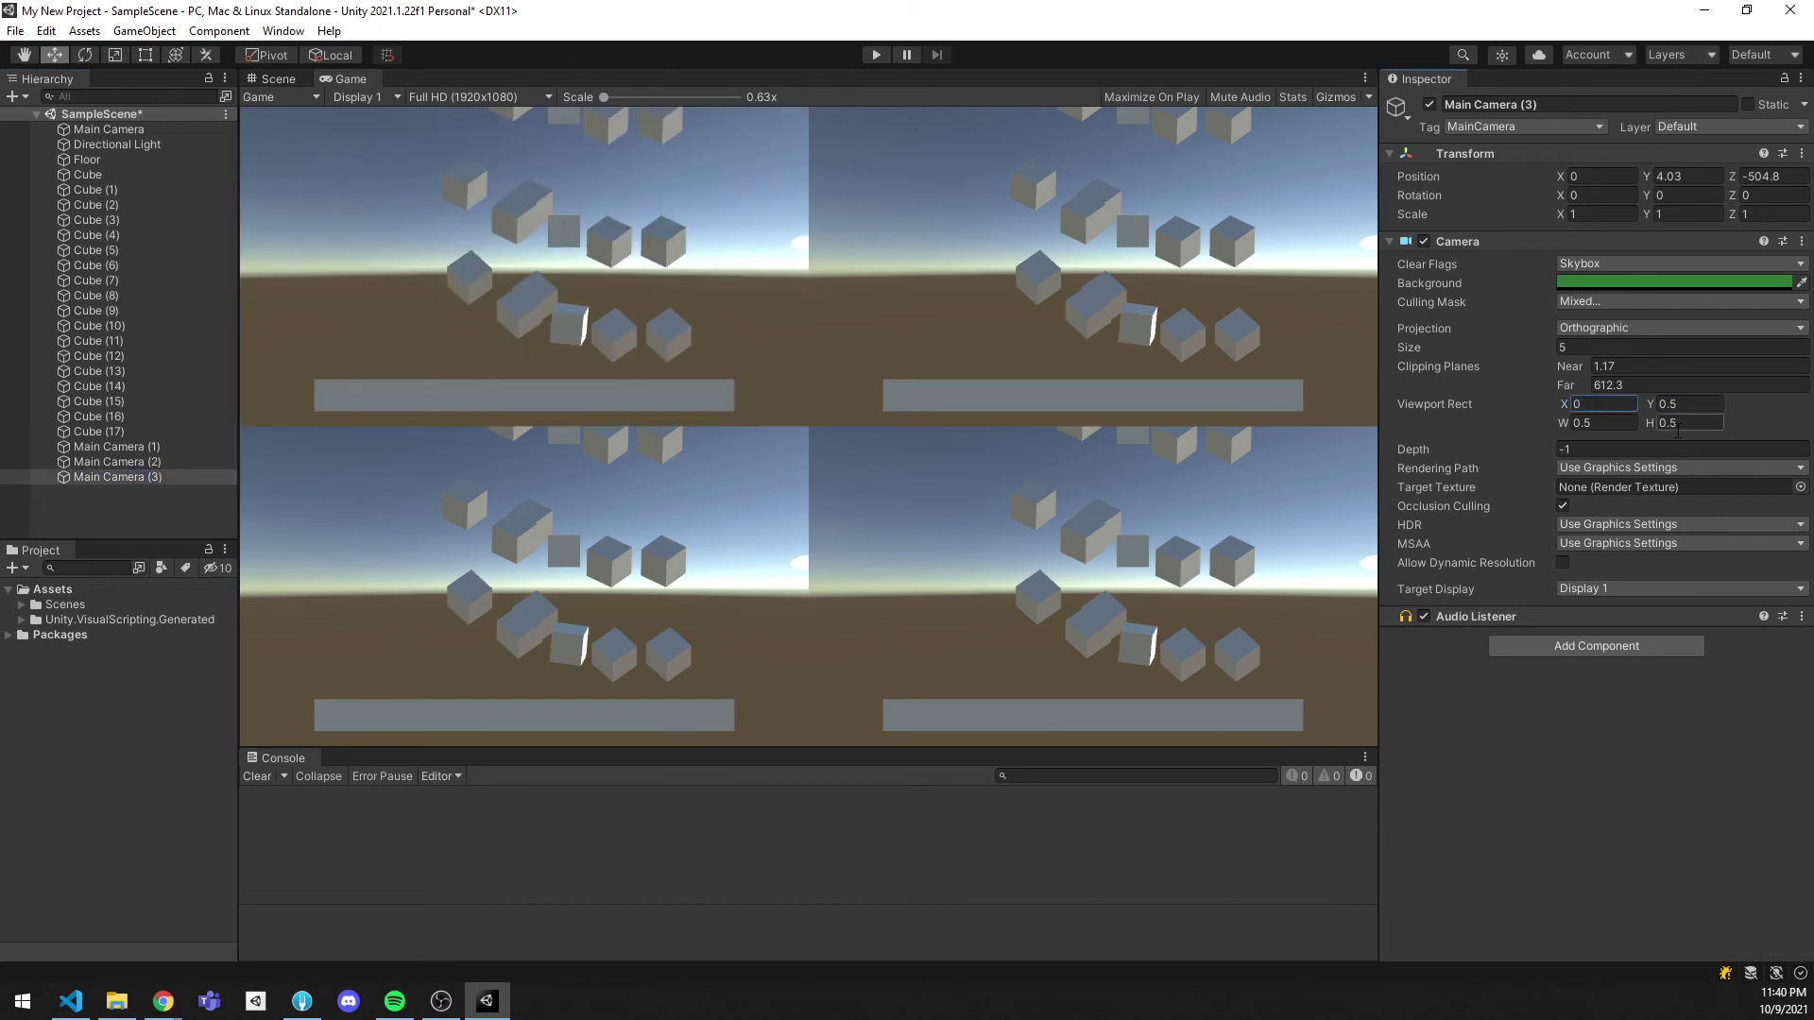
Step: In the Scene view, switch Main Camera (1) to Perspective projection and set its Field of View to about 38.3
{"action": "left_click", "coordinate": [281, 81]}
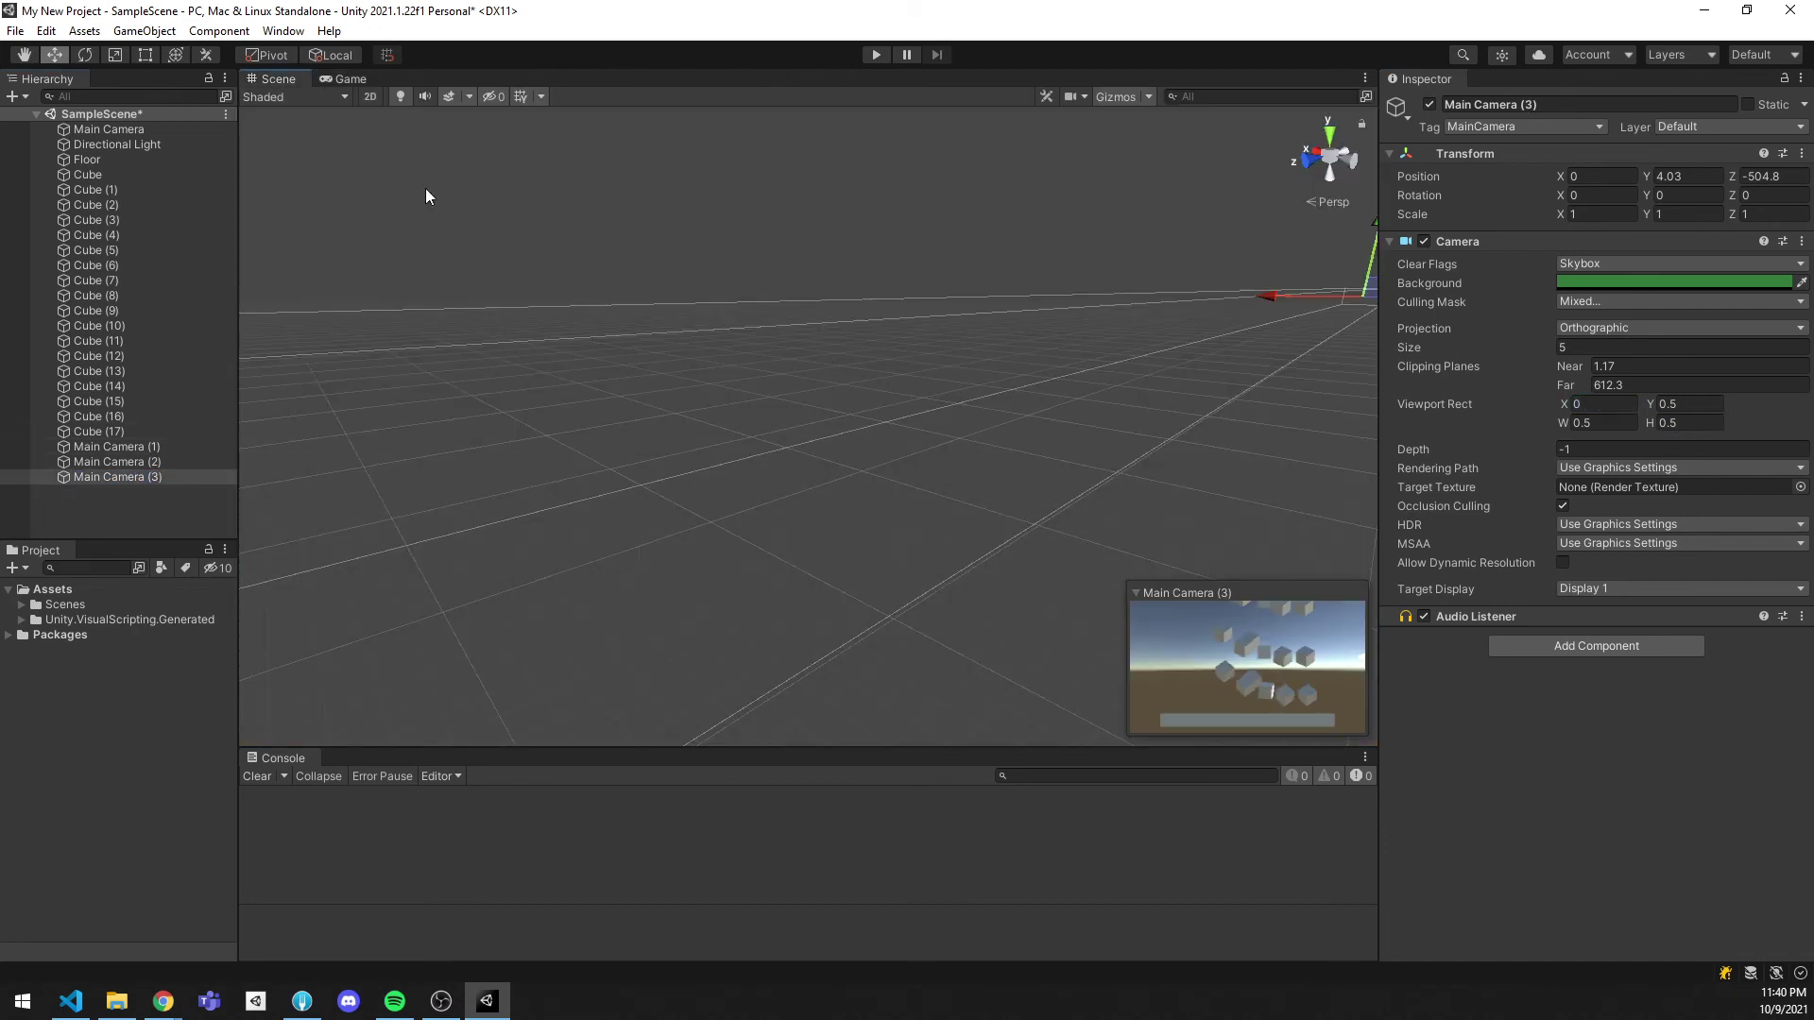
{"action": "right_click_drag", "start_coordinate": [845, 359], "coordinate": [805, 323]}
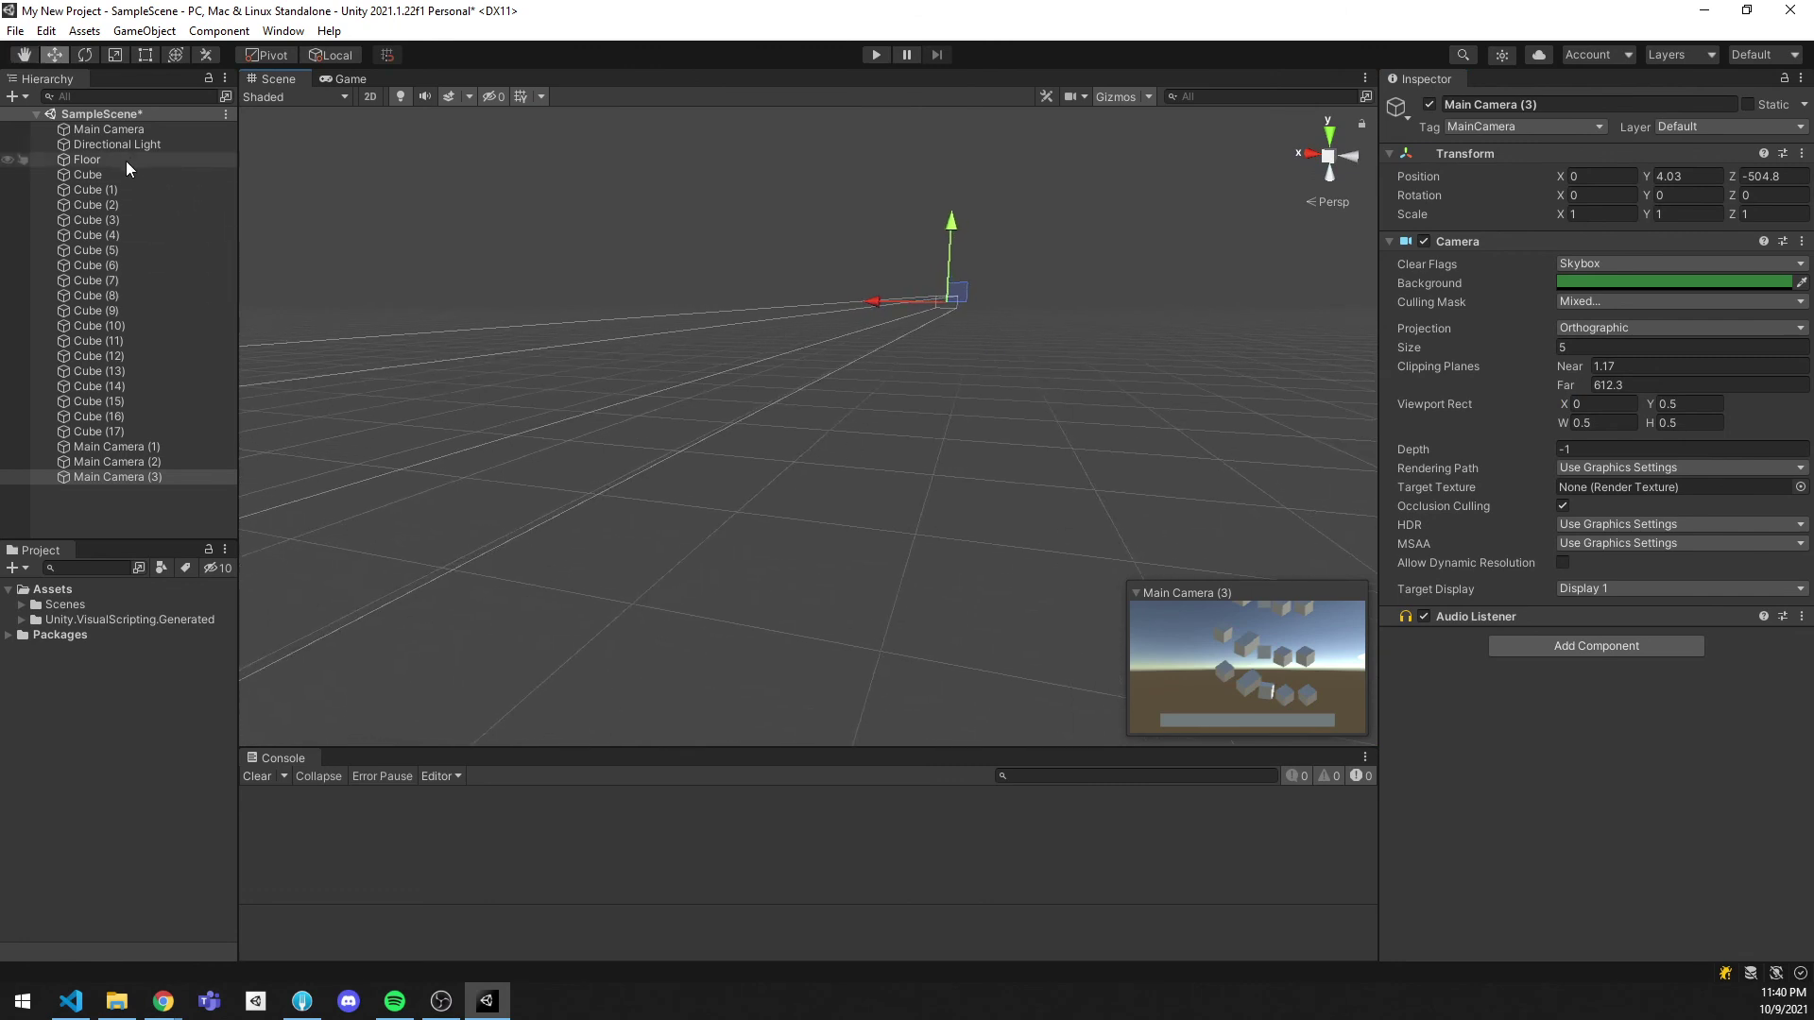
{"action": "left_click", "coordinate": [136, 128]}
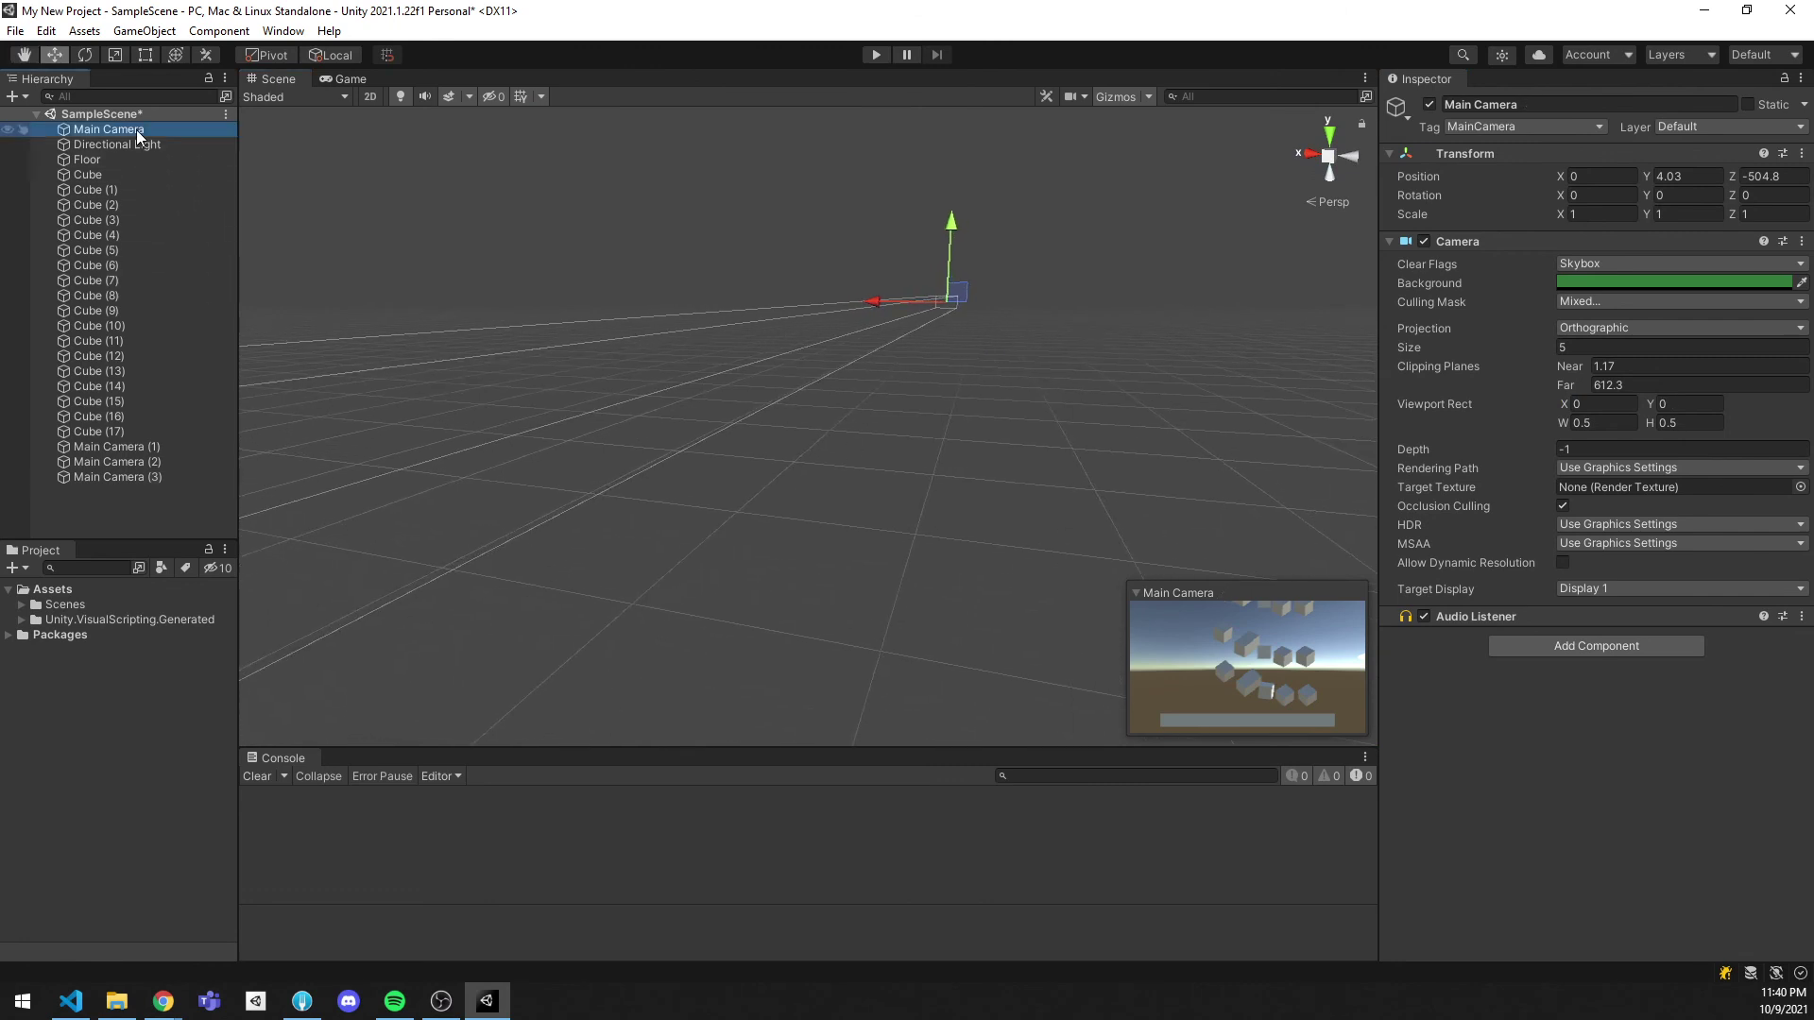
{"action": "left_click", "coordinate": [122, 446]}
{"action": "left_click", "coordinate": [1613, 326]}
{"action": "left_click", "coordinate": [1606, 342]}
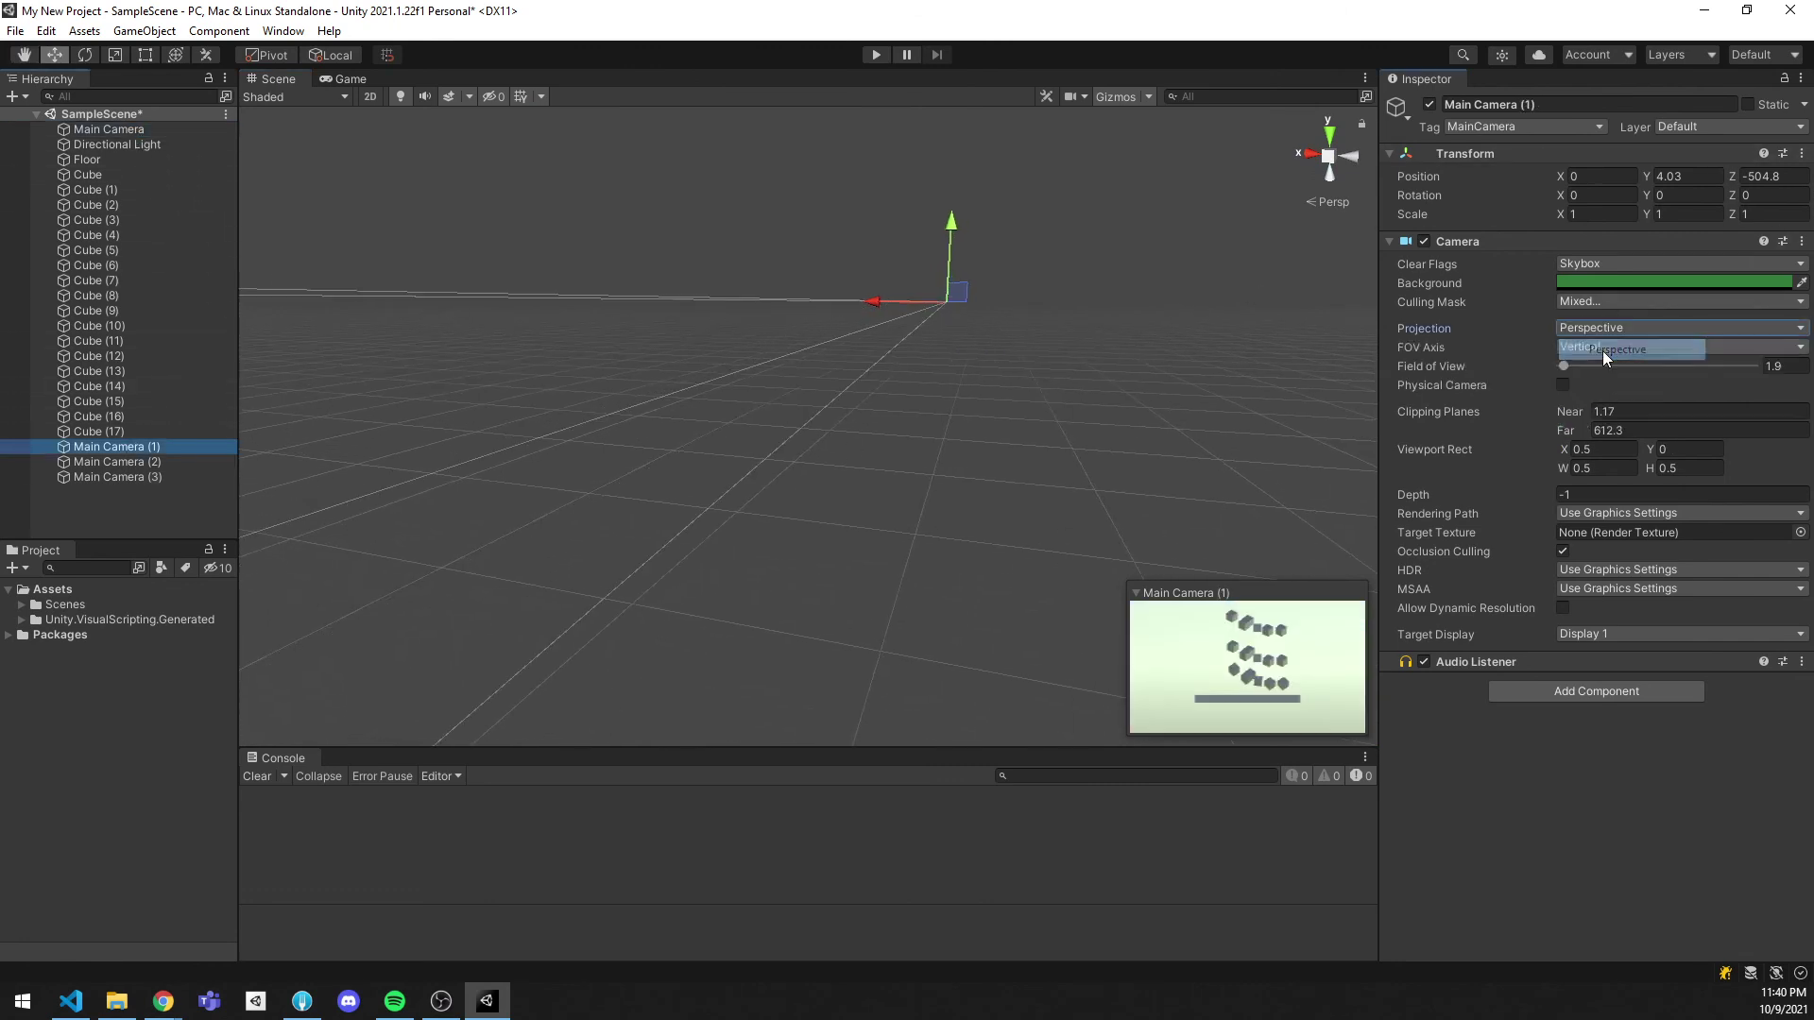
{"action": "left_click_drag", "start_coordinate": [1564, 367], "coordinate": [1601, 366]}
Step: Set the Z position of Main Camera (1) to 0, and pull it back to about -16.05
{"action": "left_click_drag", "start_coordinate": [1174, 357], "coordinate": [1068, 379], "text": "alt"}
{"action": "left_click", "coordinate": [1766, 175]}
{"action": "type", "text": "0"}
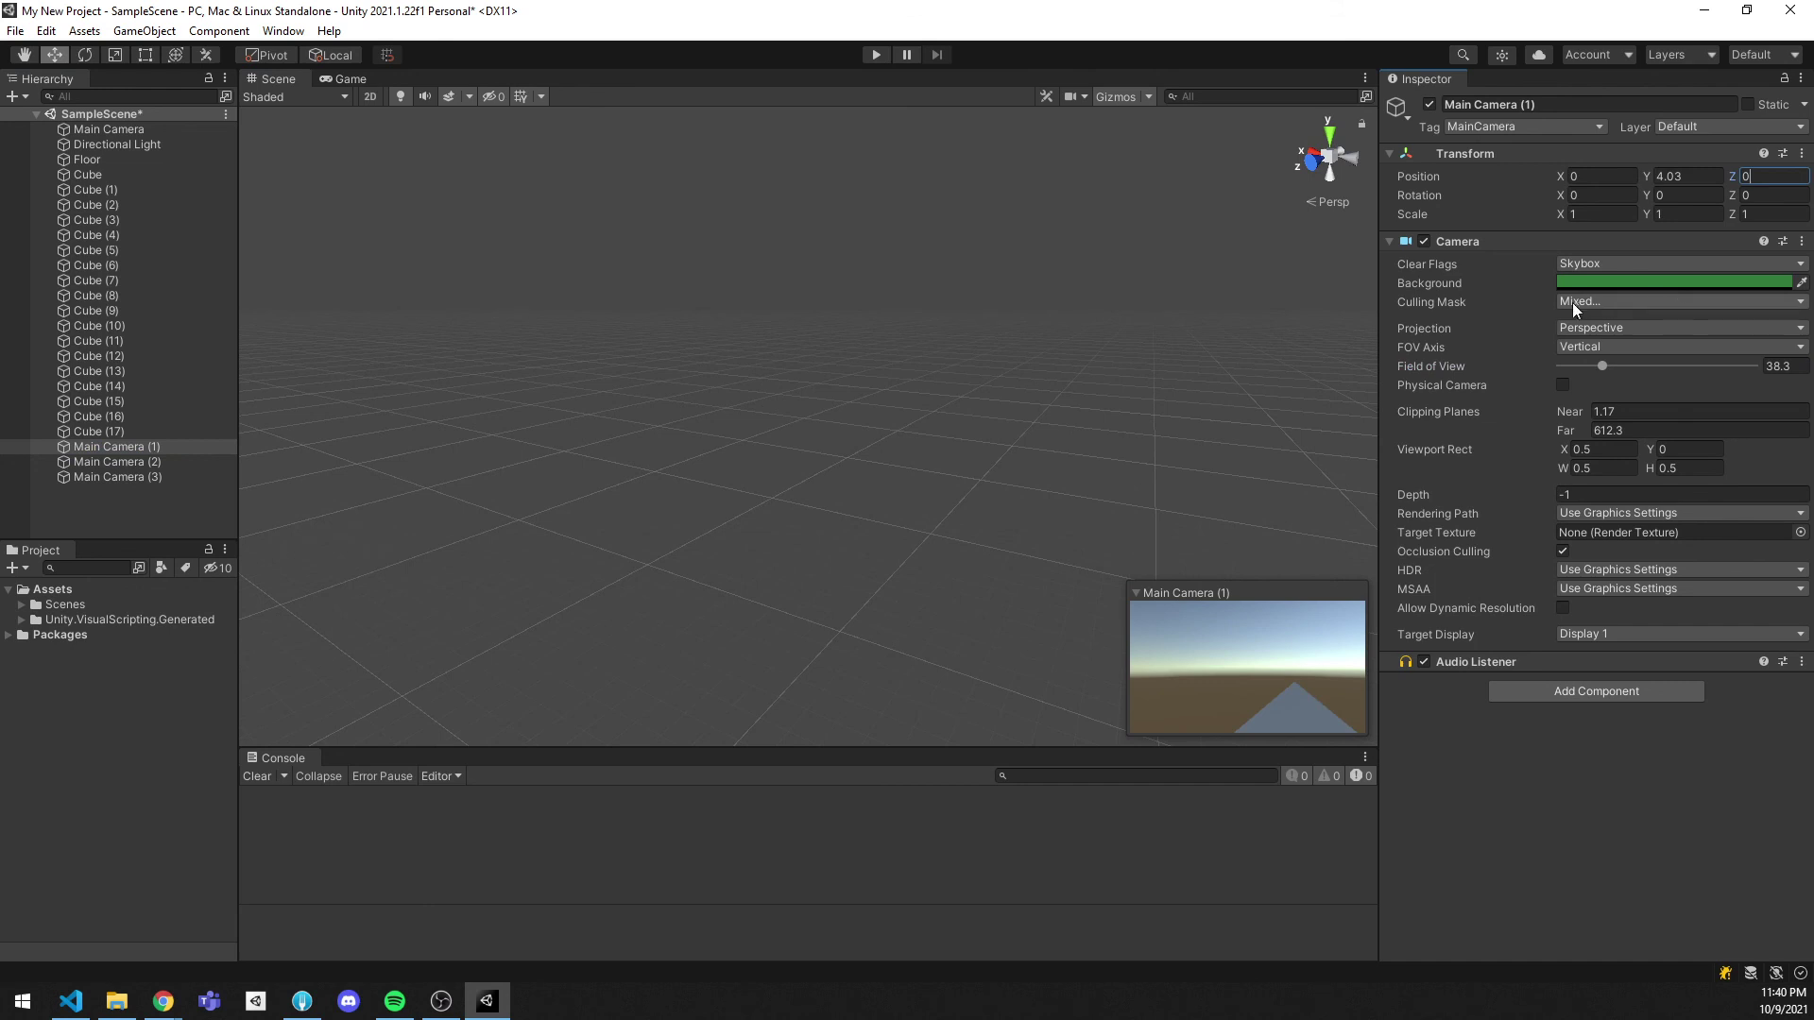
{"action": "left_click_drag", "start_coordinate": [1736, 176], "coordinate": [1228, 235]}
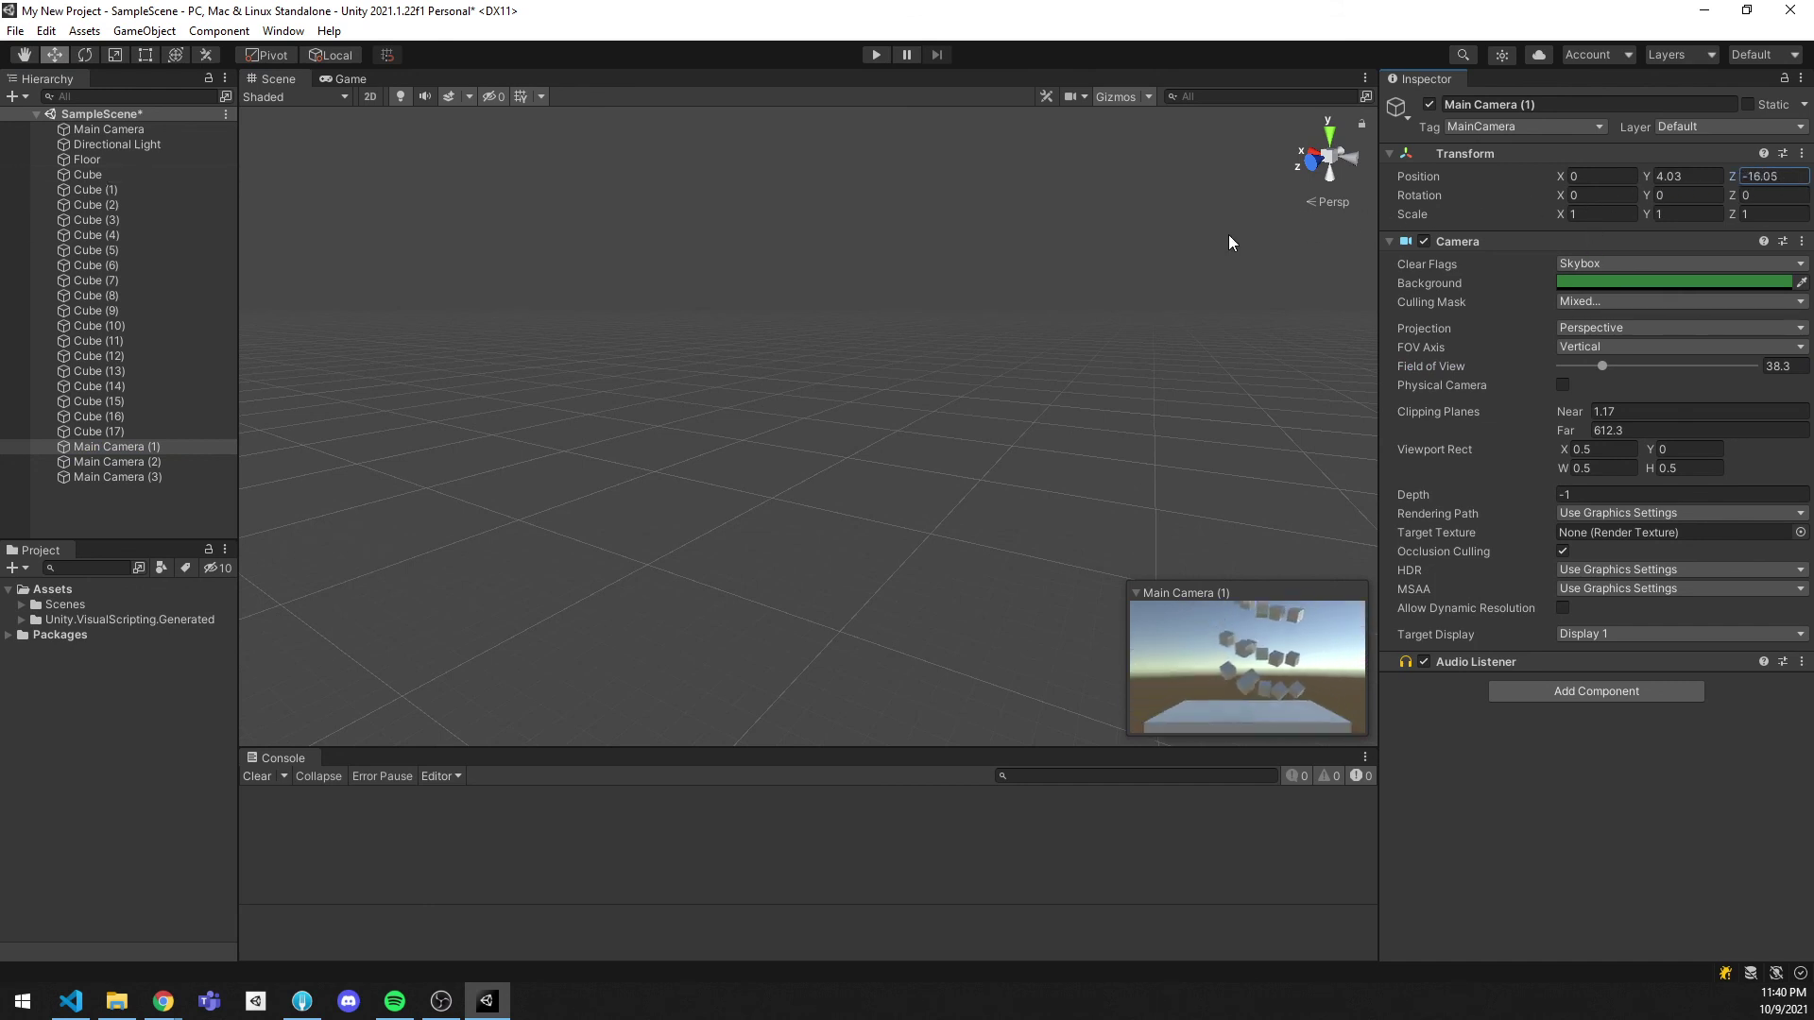
Step: Frame the floor and cubes from an angled viewpoint in the Scene view and align Main Camera (2) with that view
{"action": "left_click", "coordinate": [118, 461]}
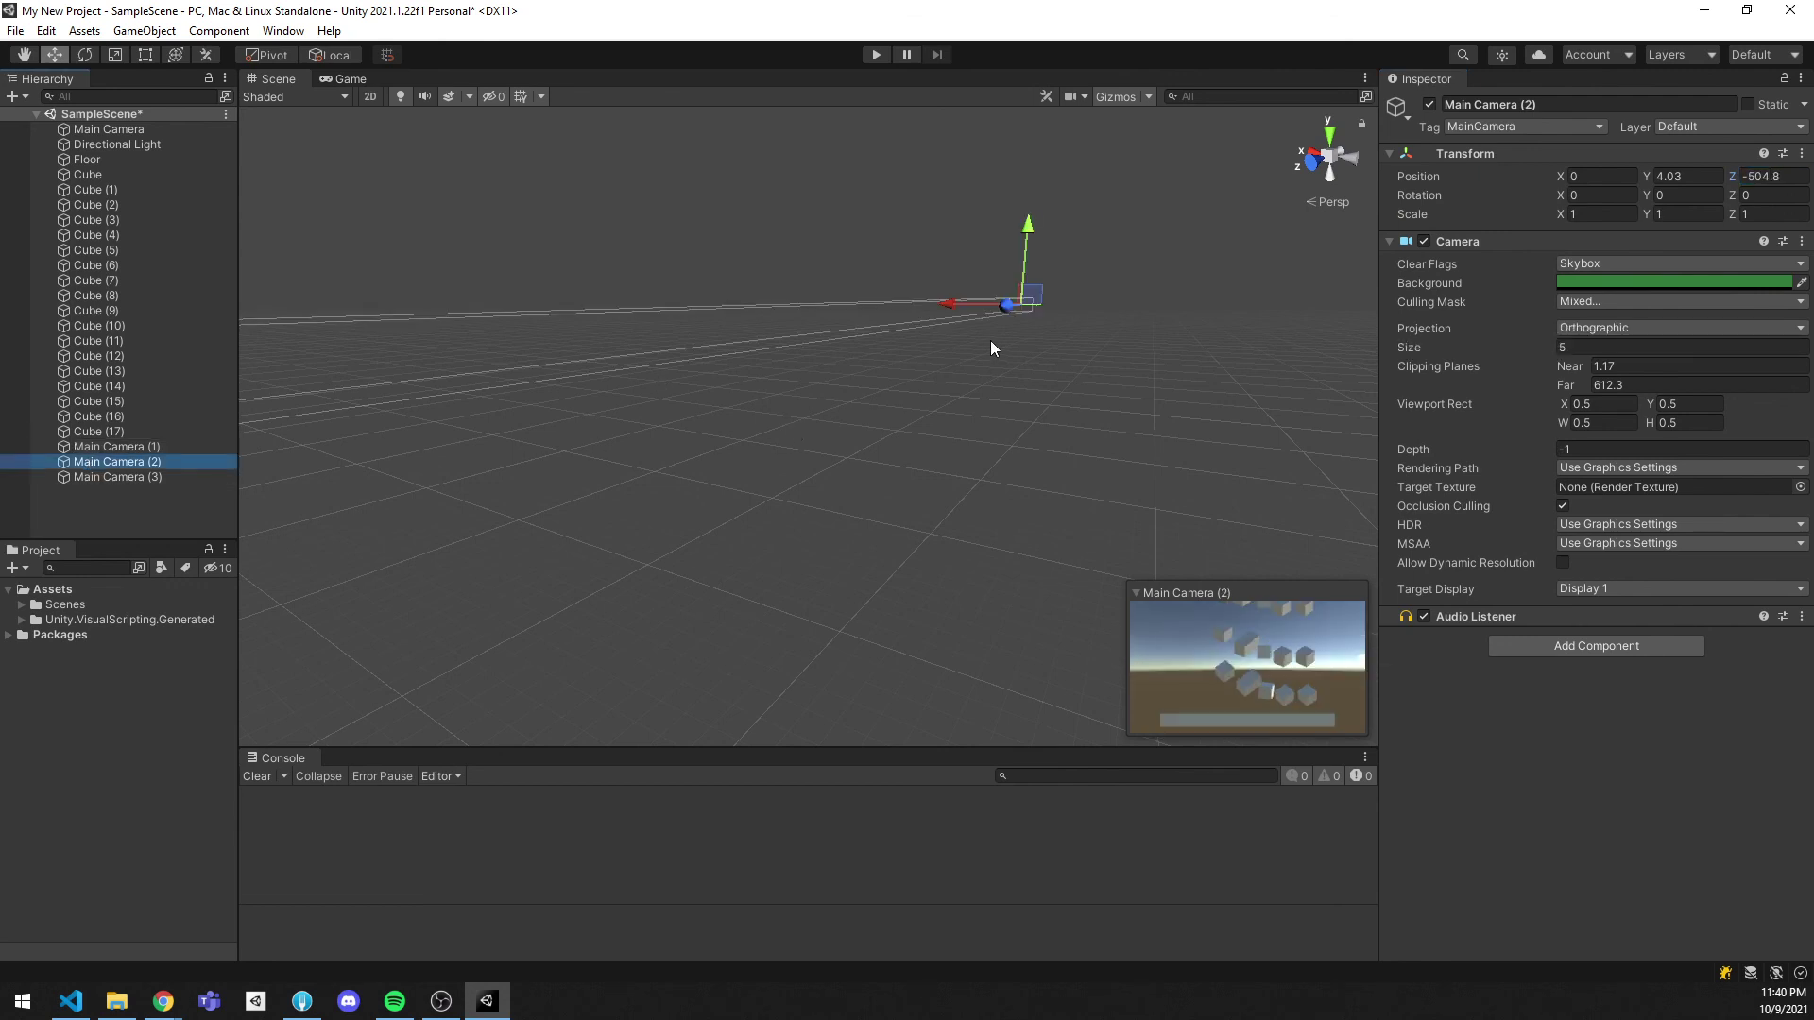
{"action": "left_click_drag", "start_coordinate": [990, 349], "coordinate": [480, 355], "text": "alt"}
{"action": "right_click_drag", "start_coordinate": [837, 340], "coordinate": [763, 319]}
{"action": "left_click", "coordinate": [186, 34]}
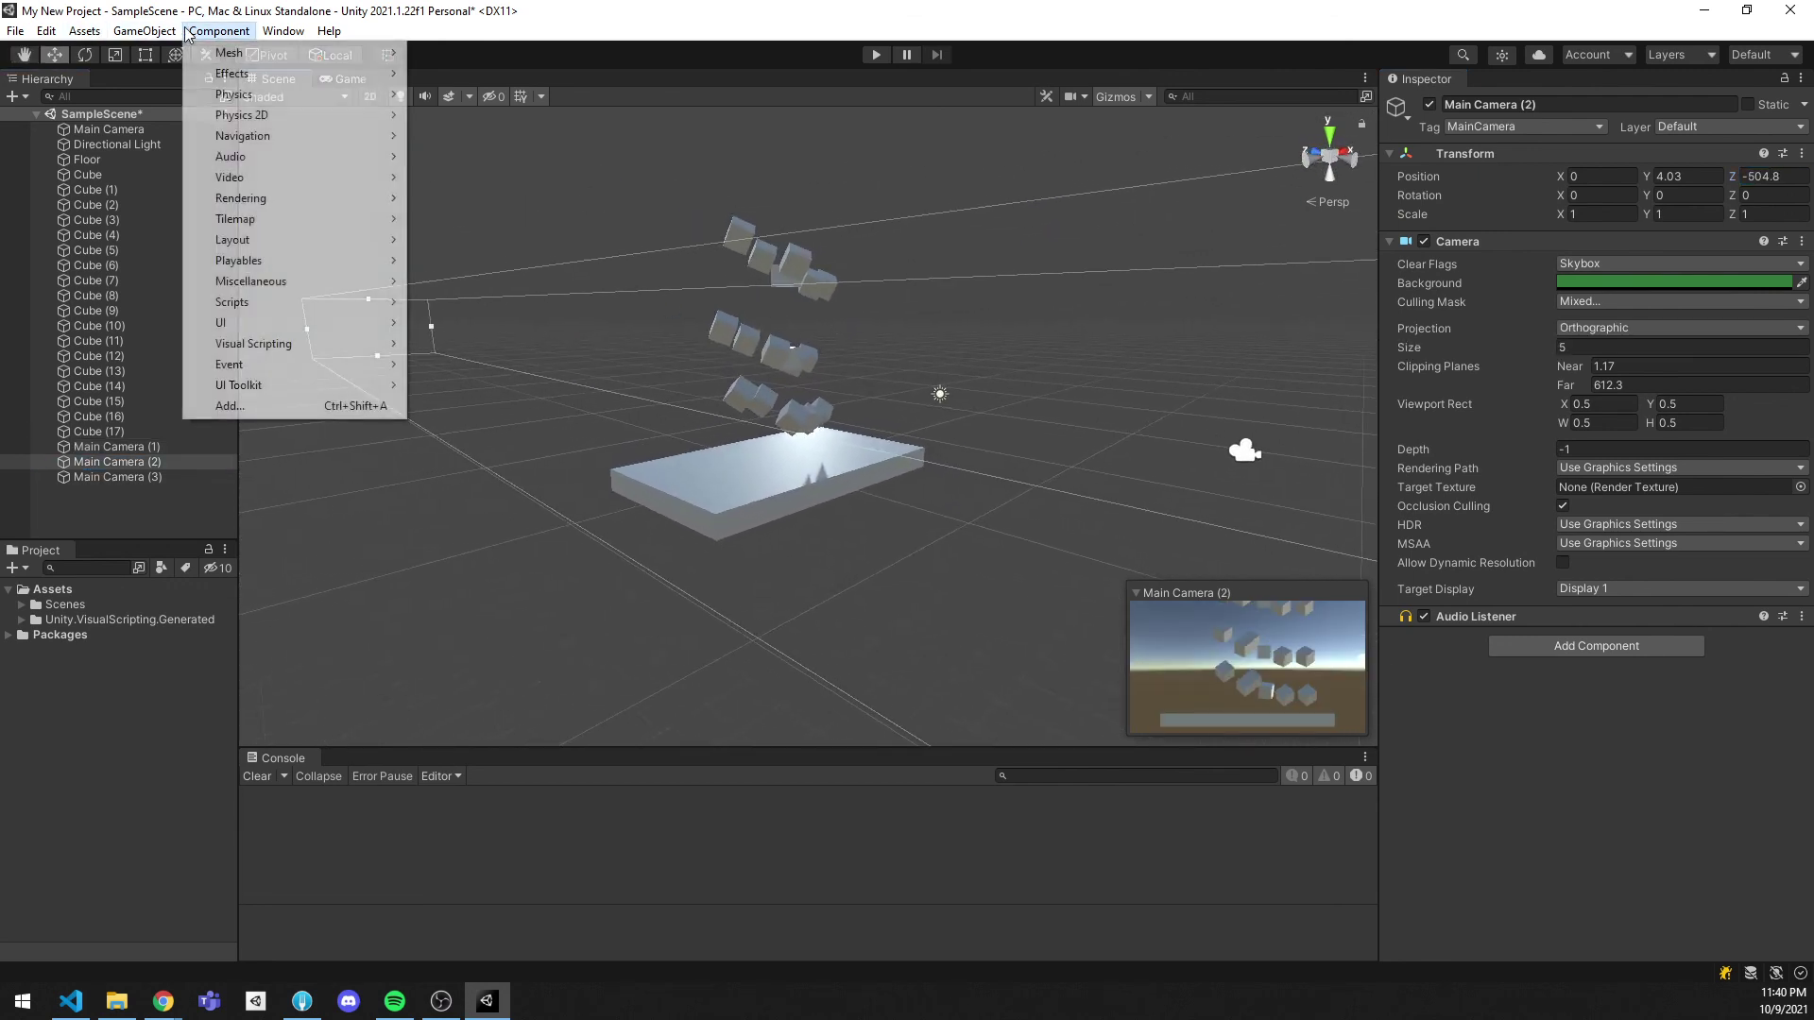
{"action": "mouse_move", "coordinate": [144, 31]}
{"action": "left_click", "coordinate": [170, 425]}
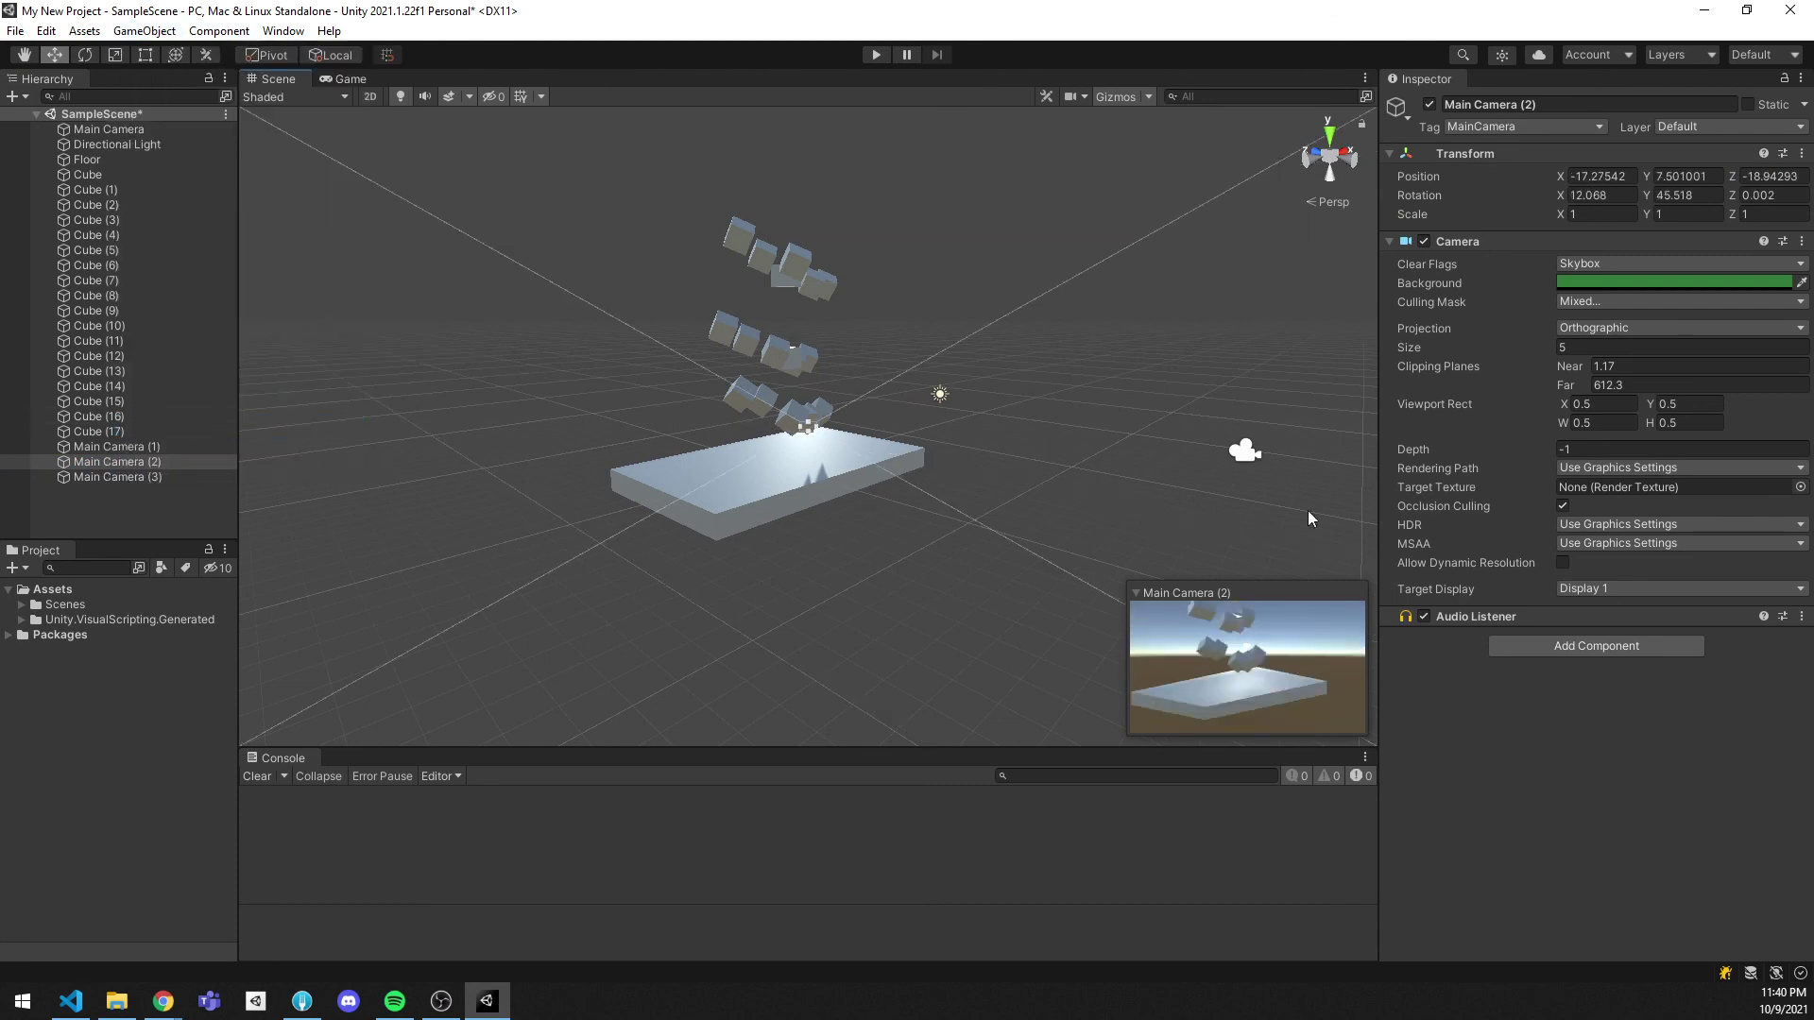
Step: Show the Game view, play the scene to watch the cubes fall in all four camera views, and stop it
{"action": "left_click", "coordinate": [342, 79]}
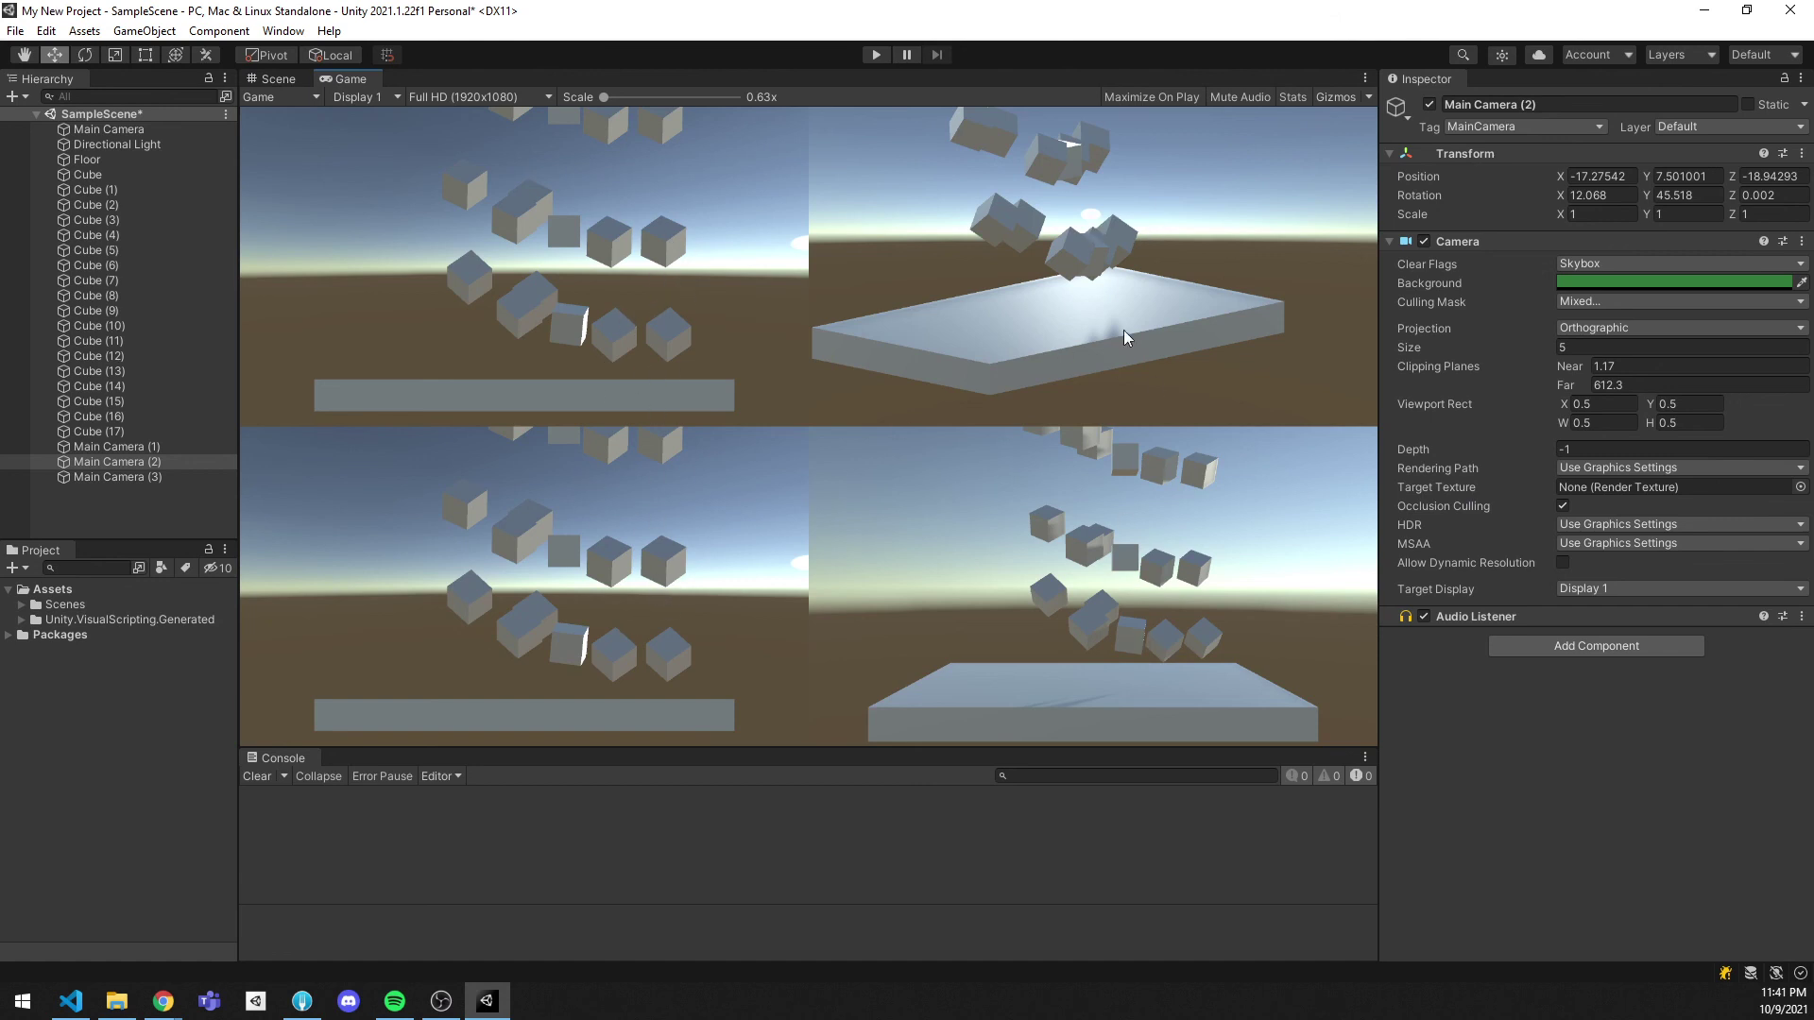
{"action": "left_click", "coordinate": [875, 57]}
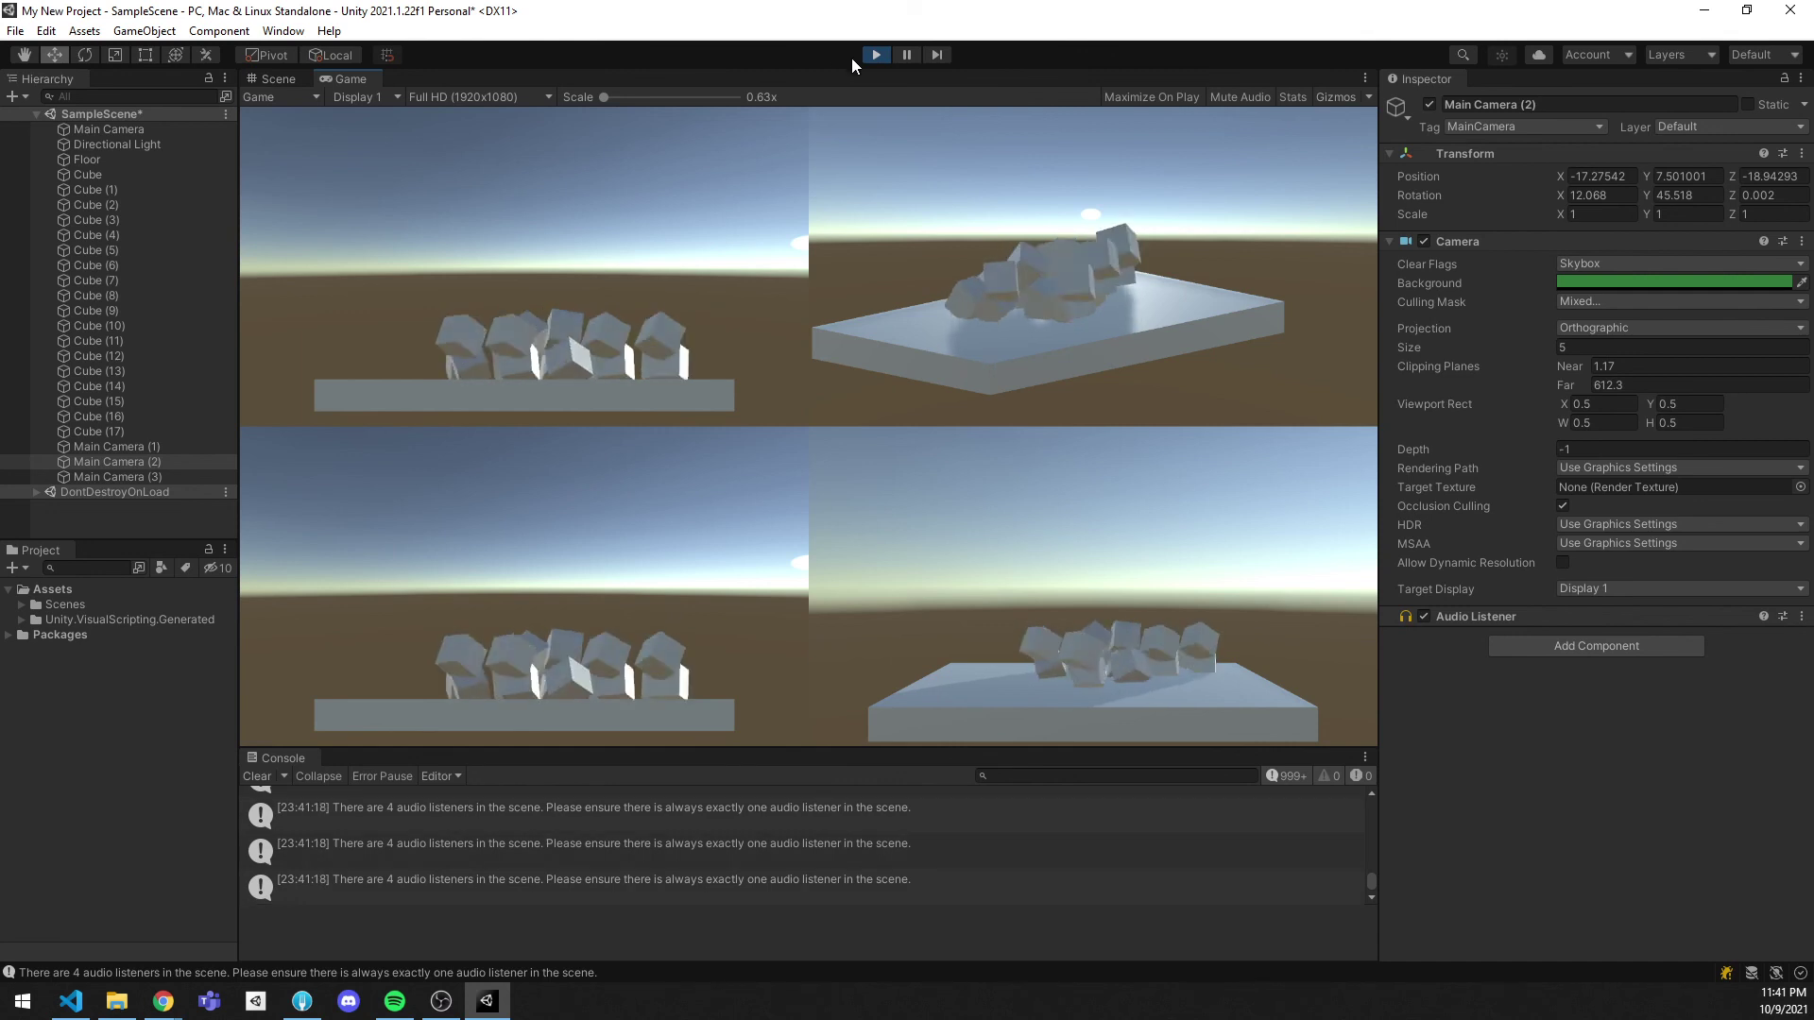
{"action": "left_click", "coordinate": [876, 55]}
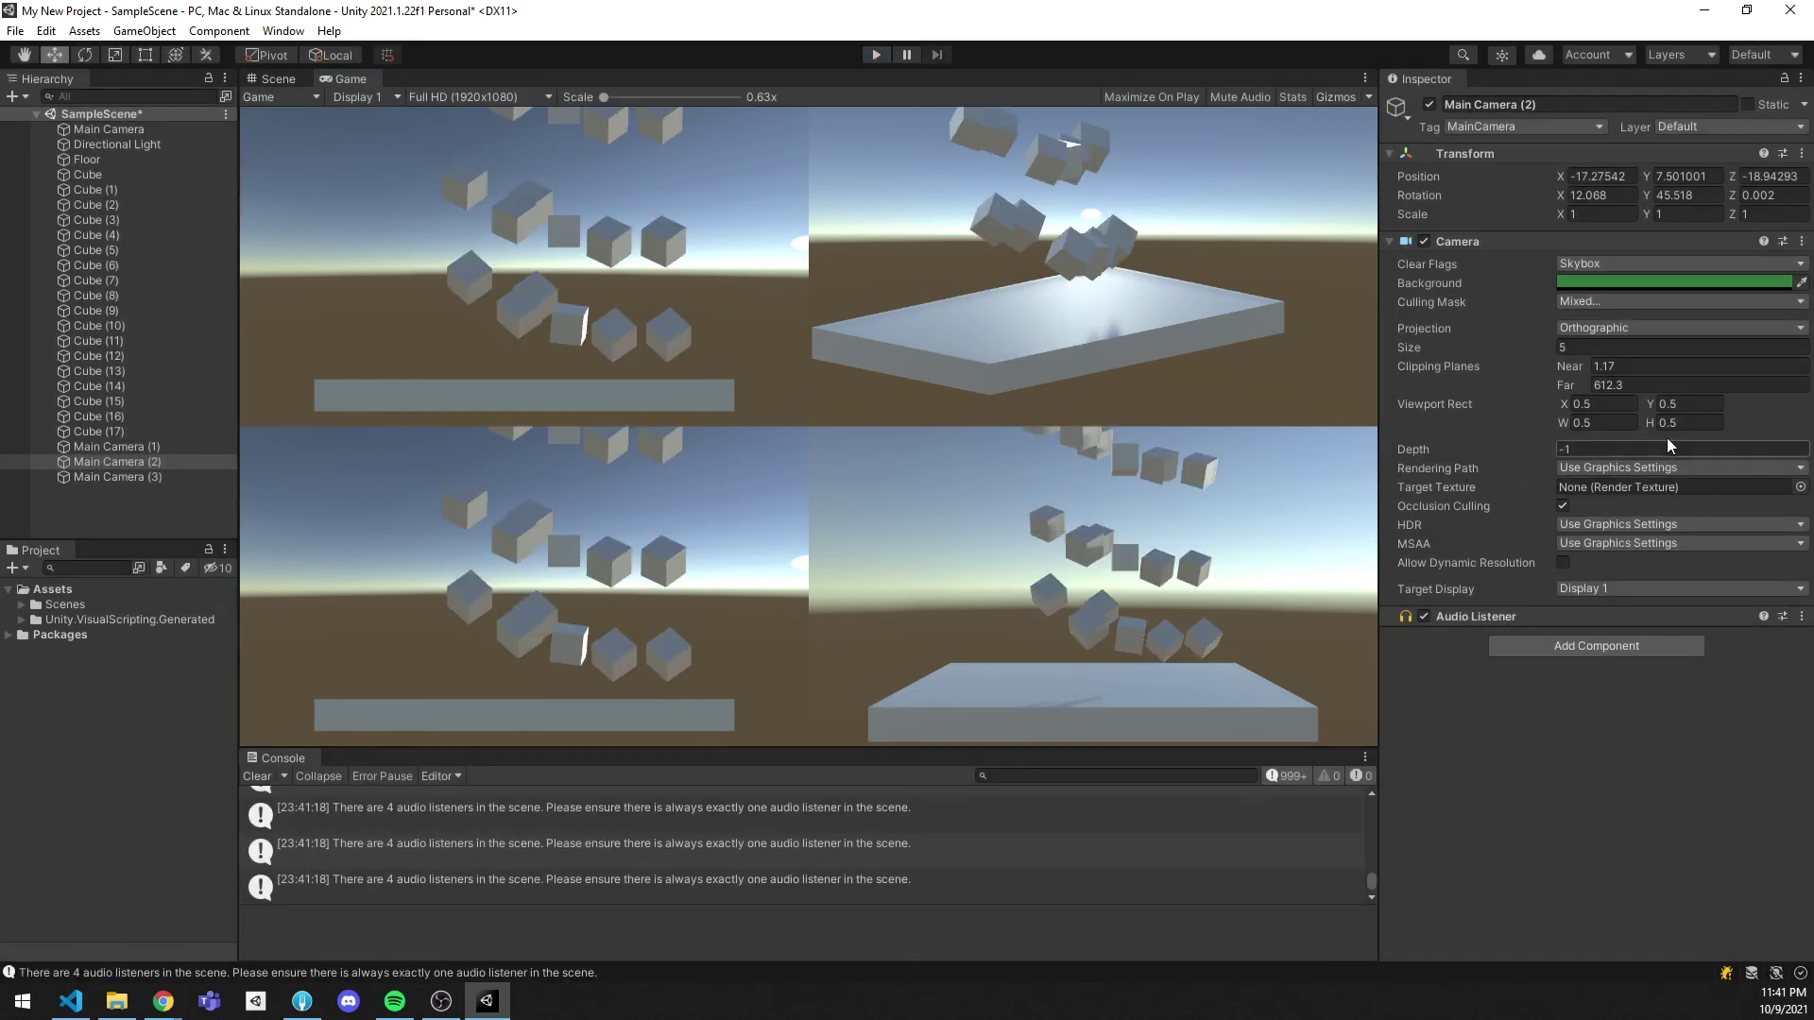
{"action": "mouse_move", "coordinate": [1459, 469]}
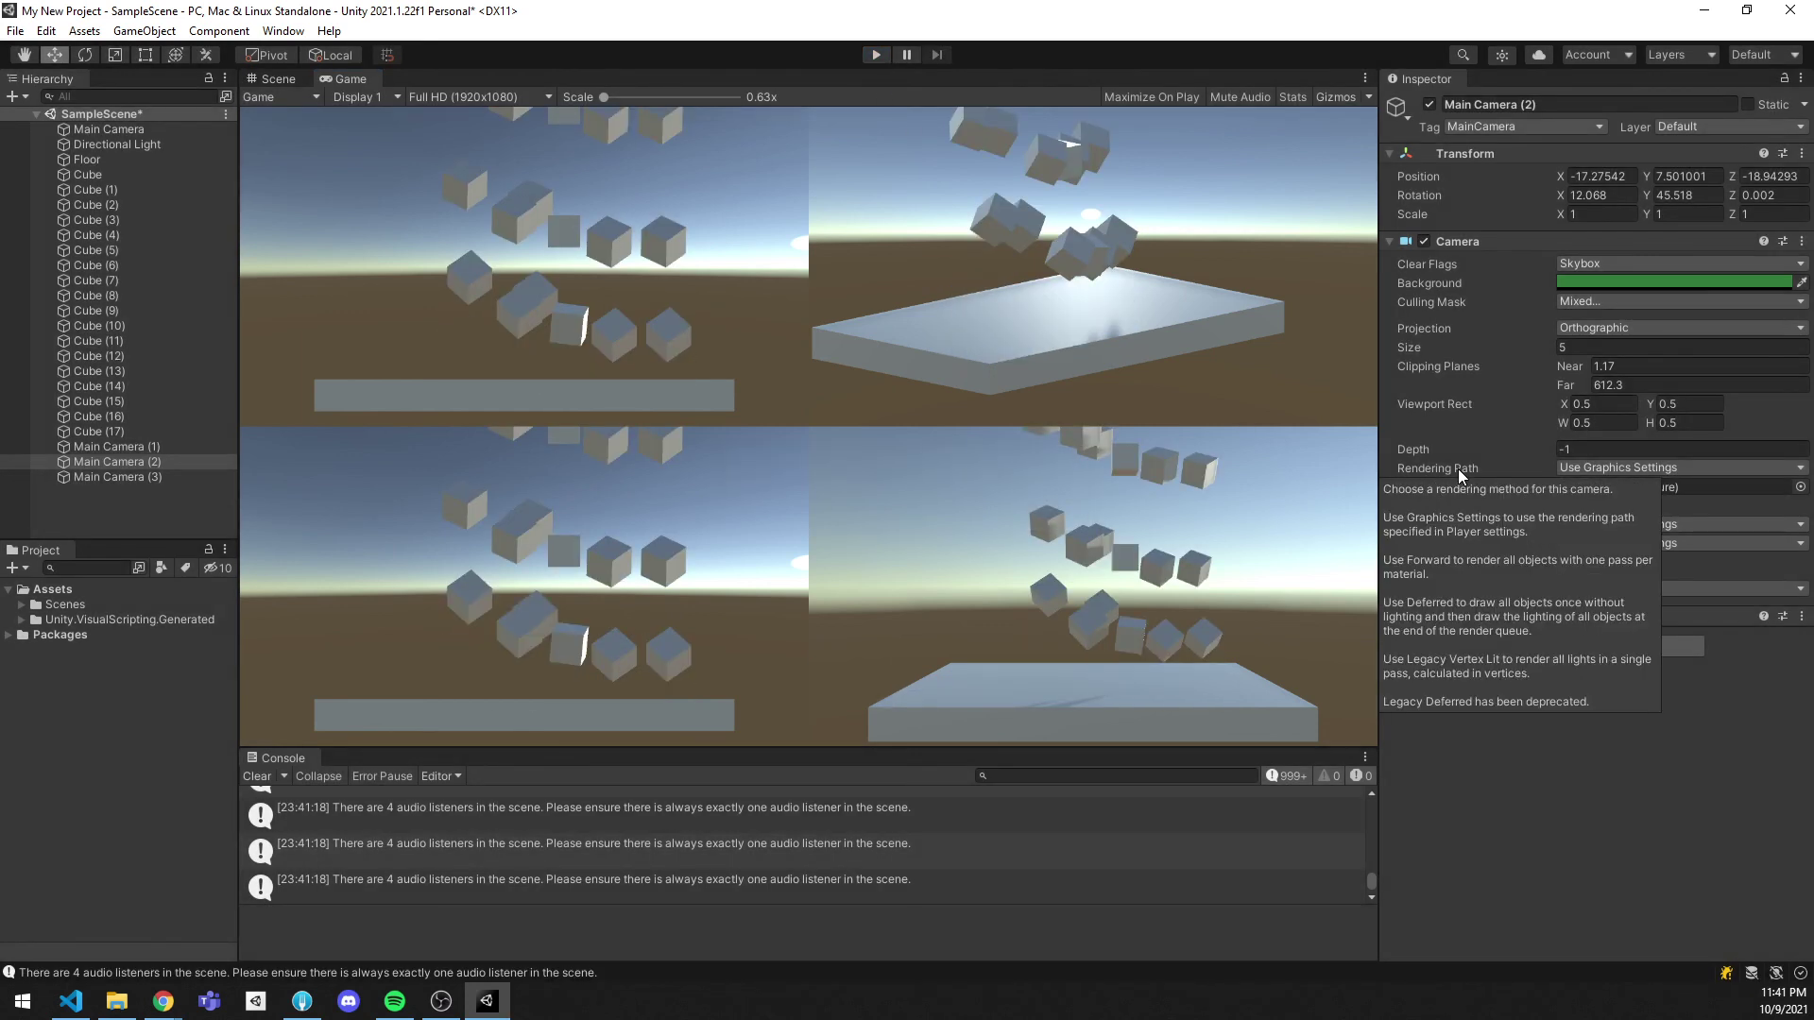